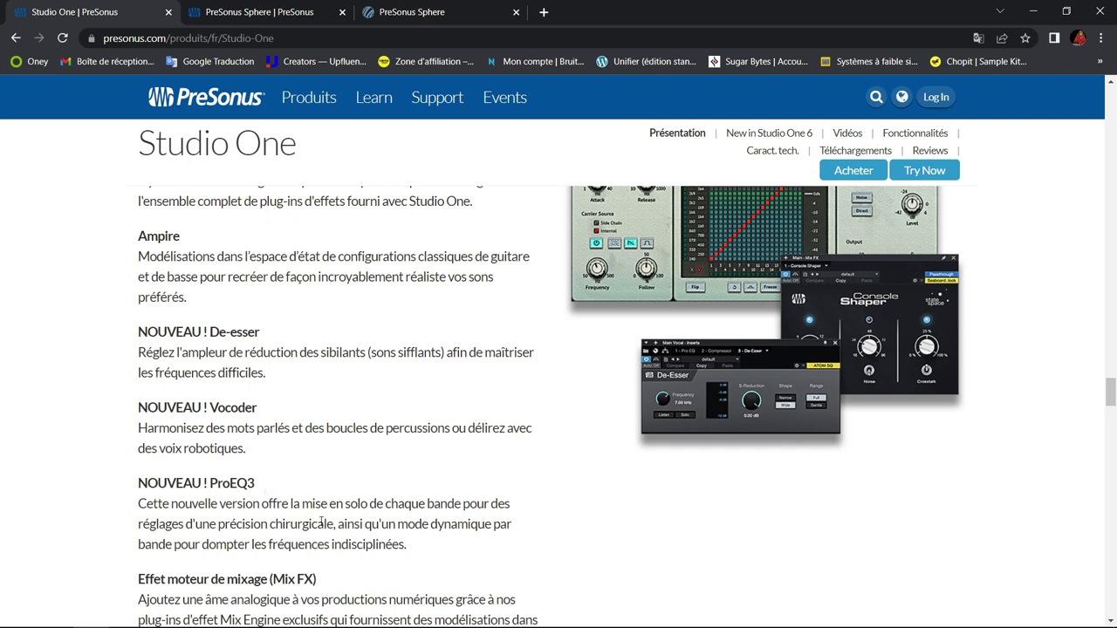
- Read through the Studio One product page from the effects plug-ins to the remote control and live show features
scroll(322, 522, down, 1)
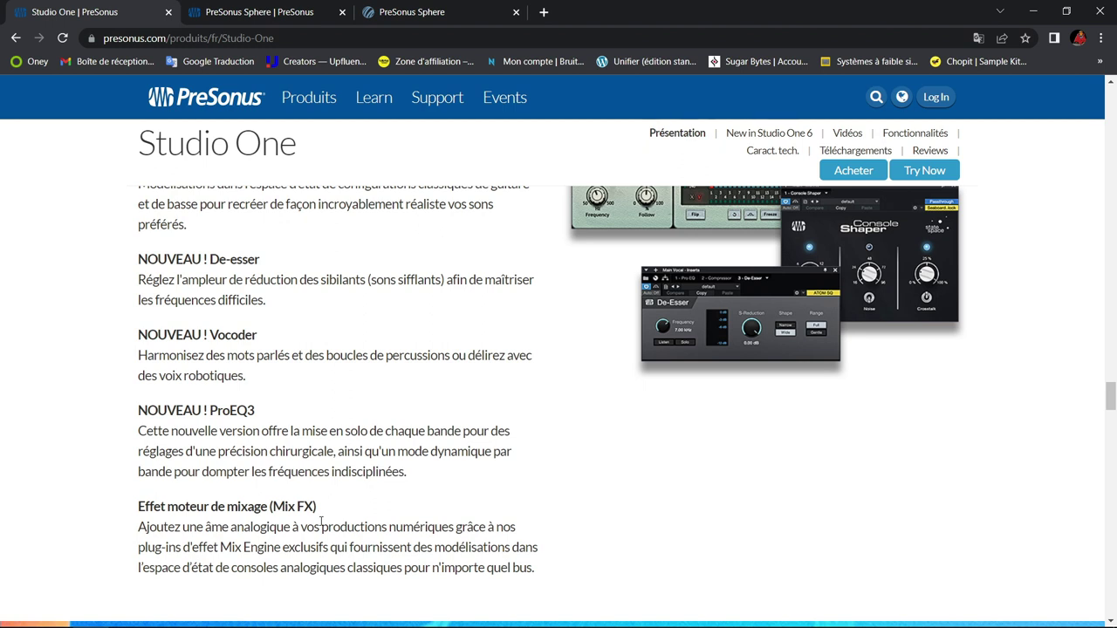
scroll(321, 522, down, 2)
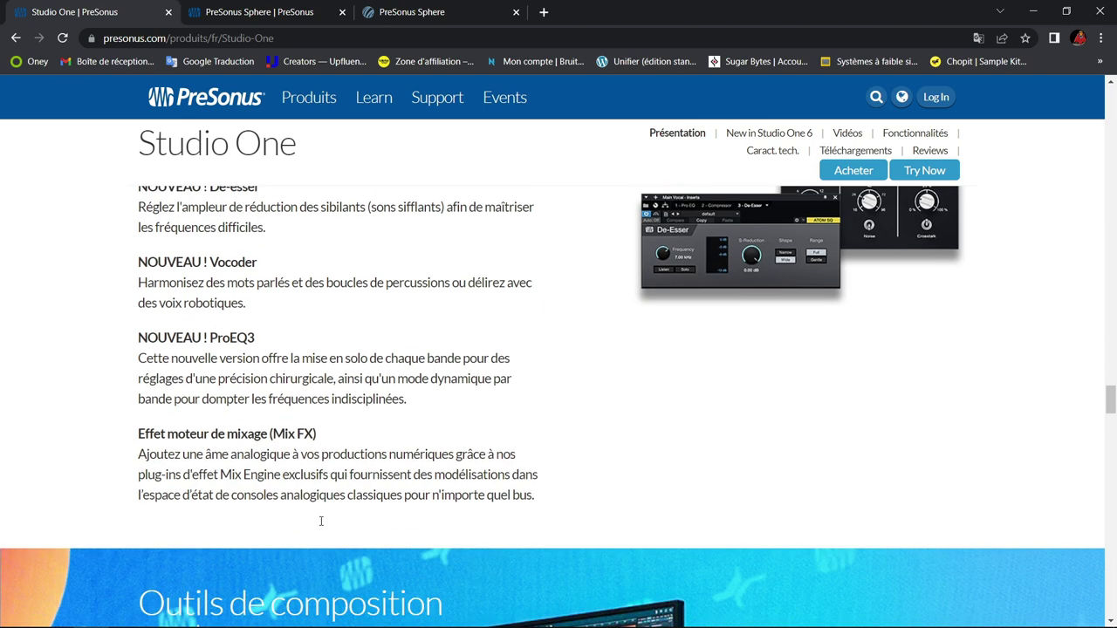
scroll(321, 522, down, 12)
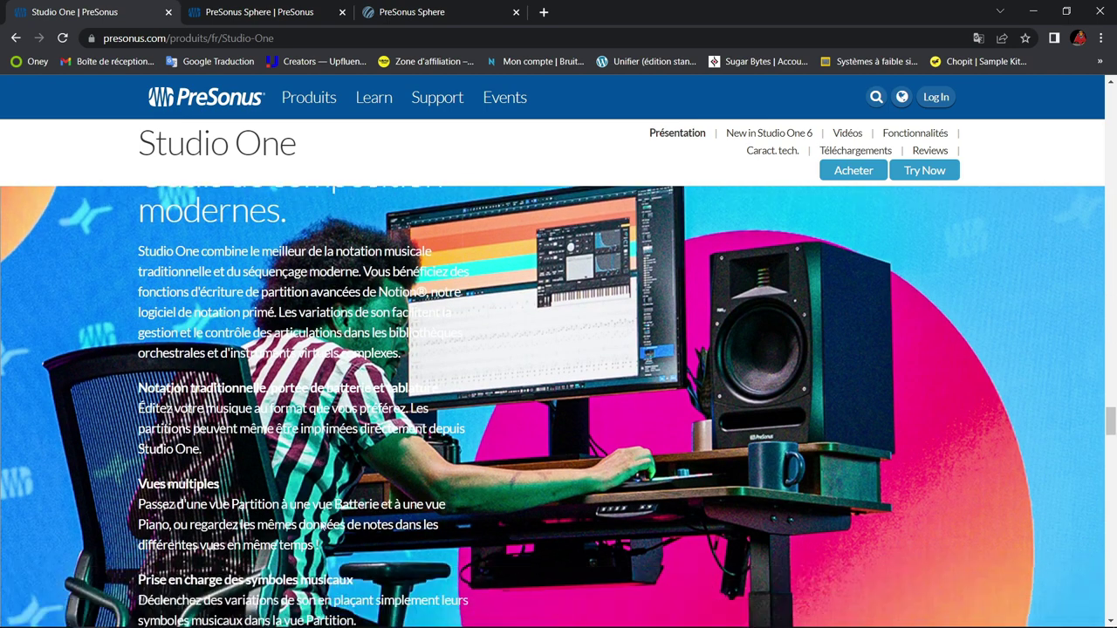
scroll(321, 522, down, 2)
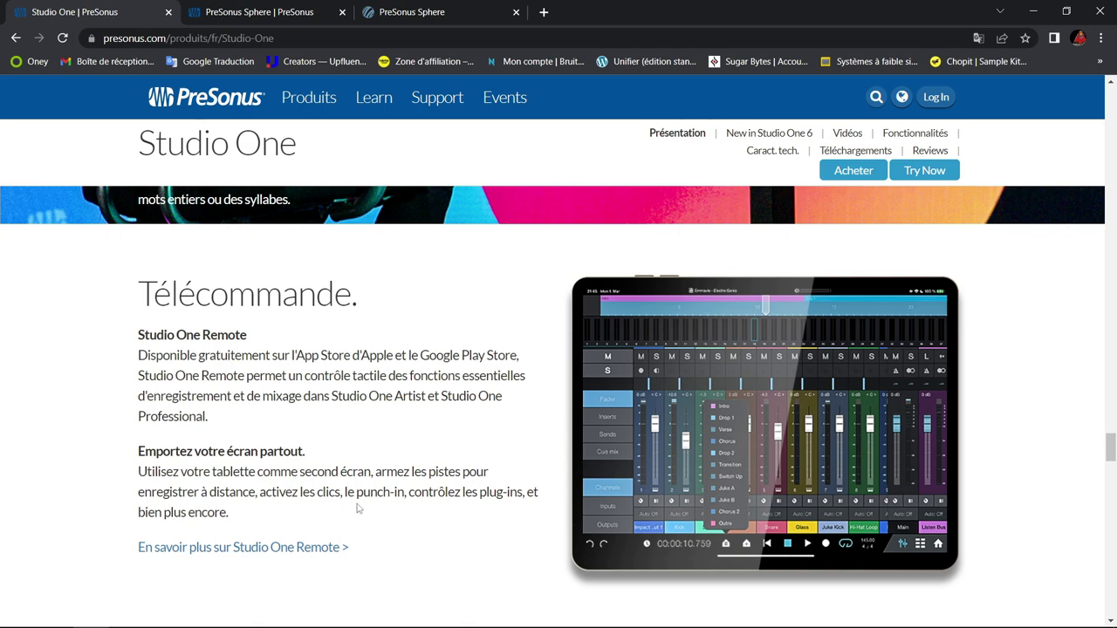
scroll(354, 510, down, 3)
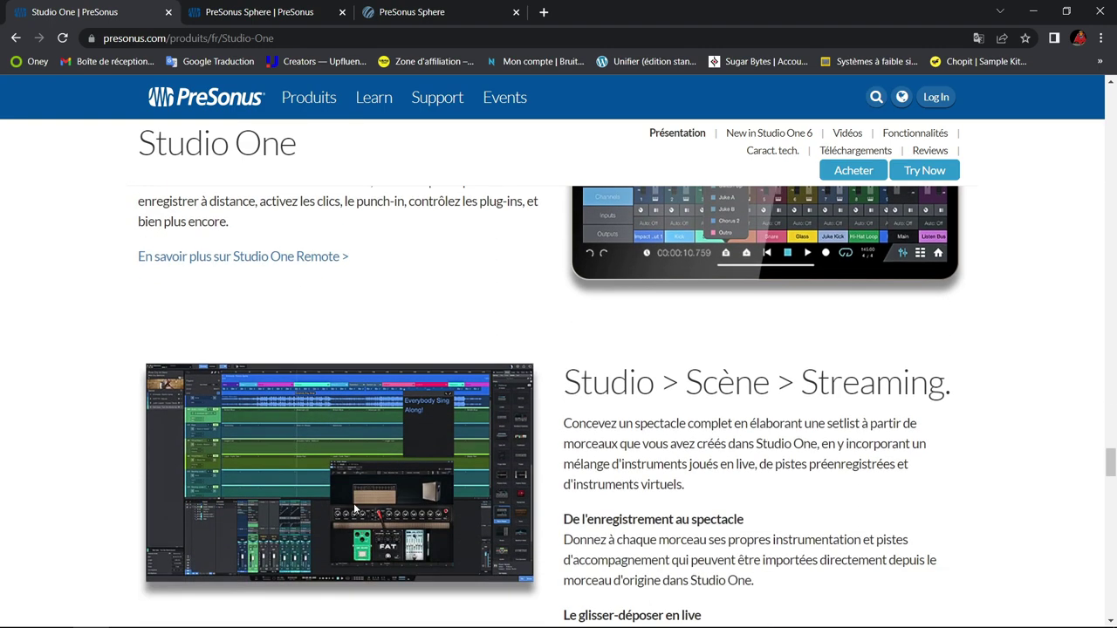
scroll(354, 509, down, 6)
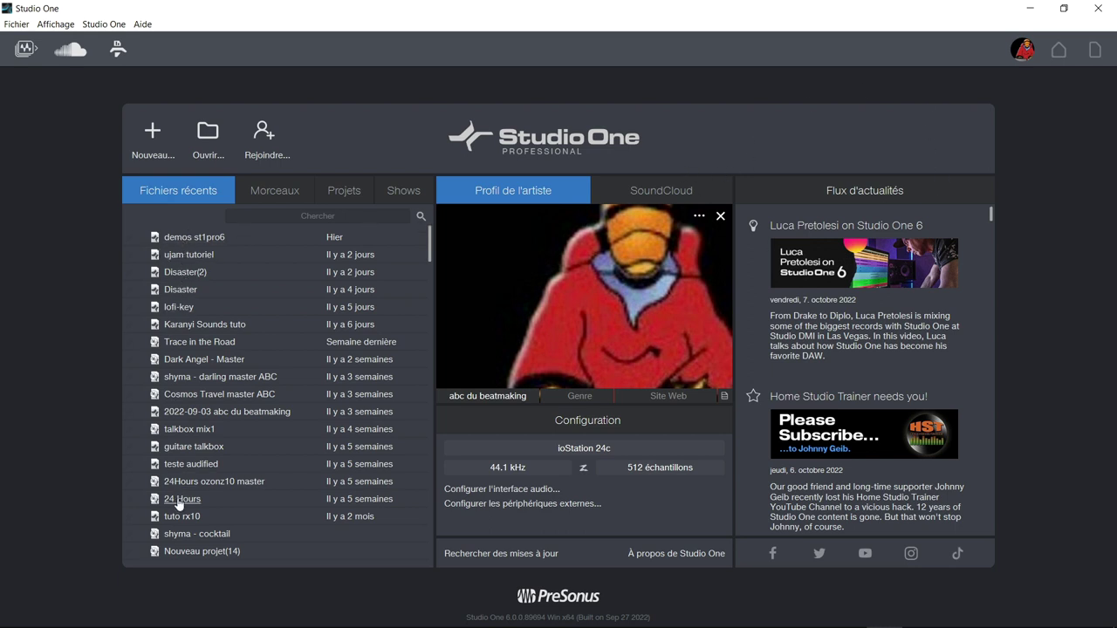
- Review the songs, projects, shows and recent files lists and the news feed on the start page
click(273, 188)
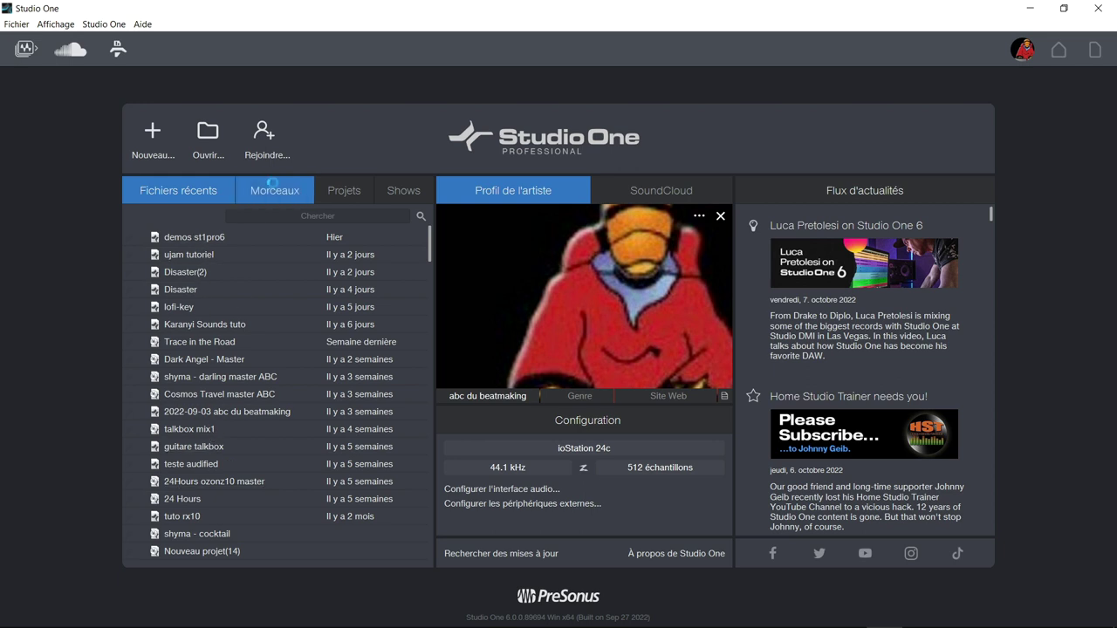
click(328, 191)
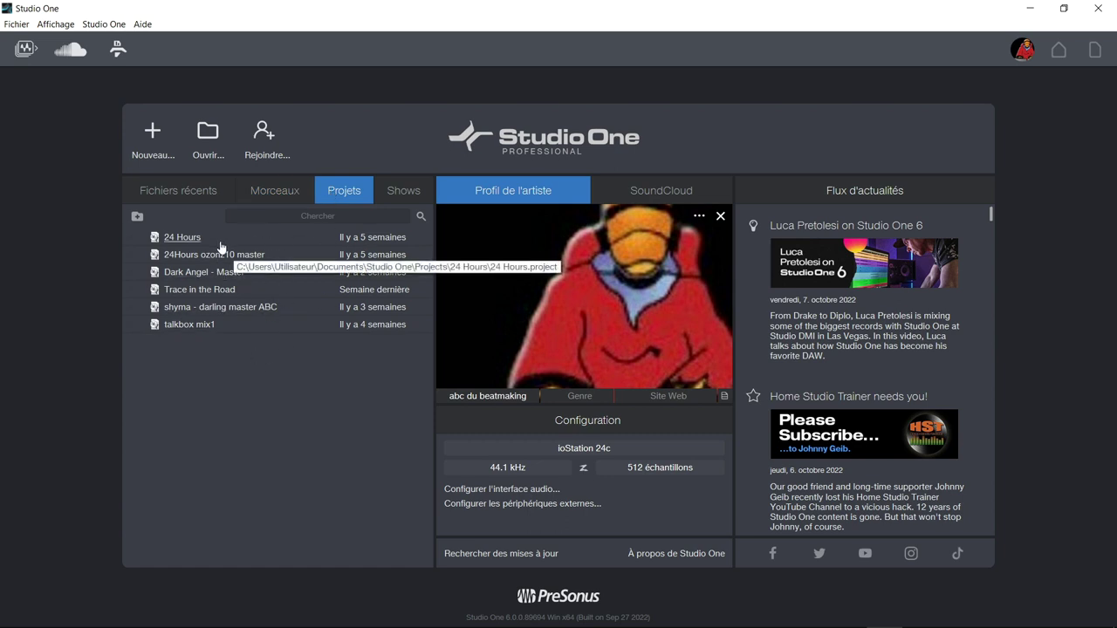
click(405, 193)
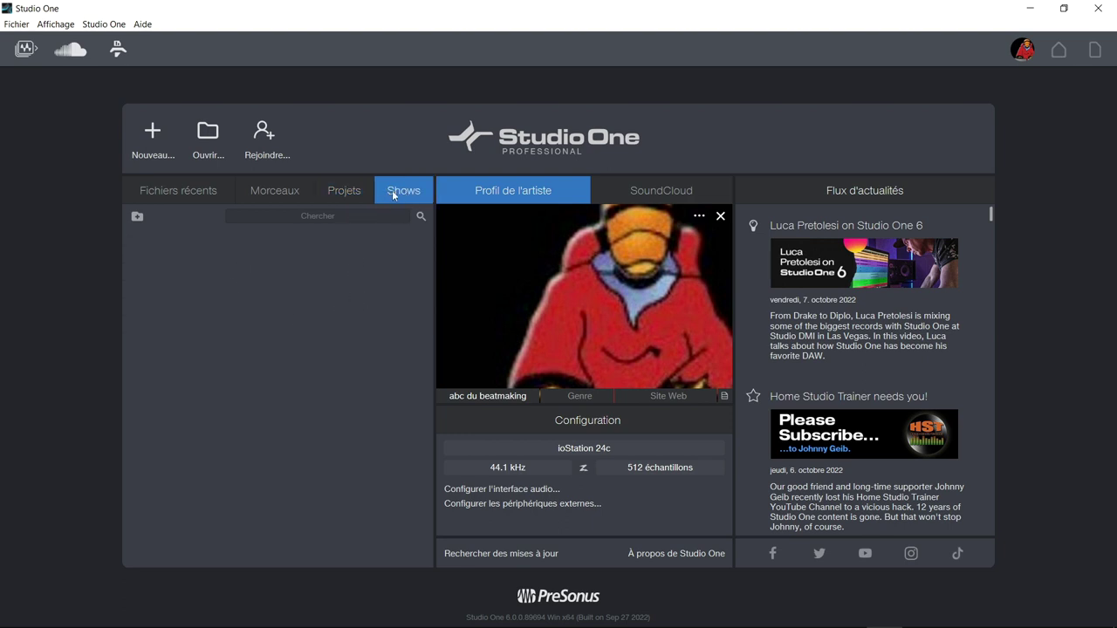
click(211, 190)
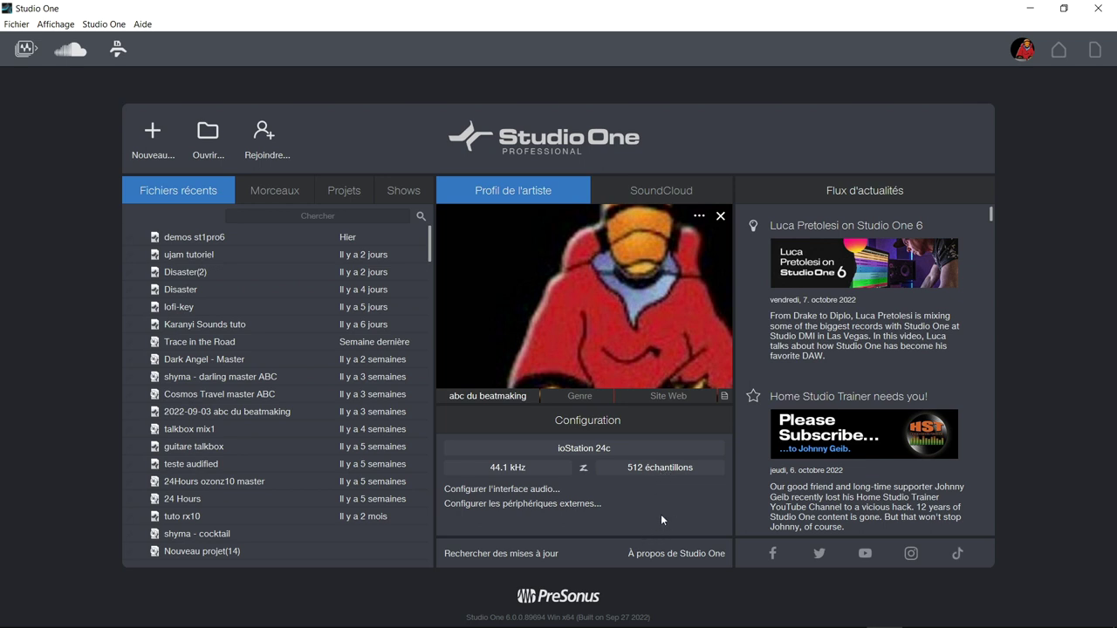
drag(991, 214, 942, 194)
- Start a new document and browse both the built-in and the user templates
click(155, 134)
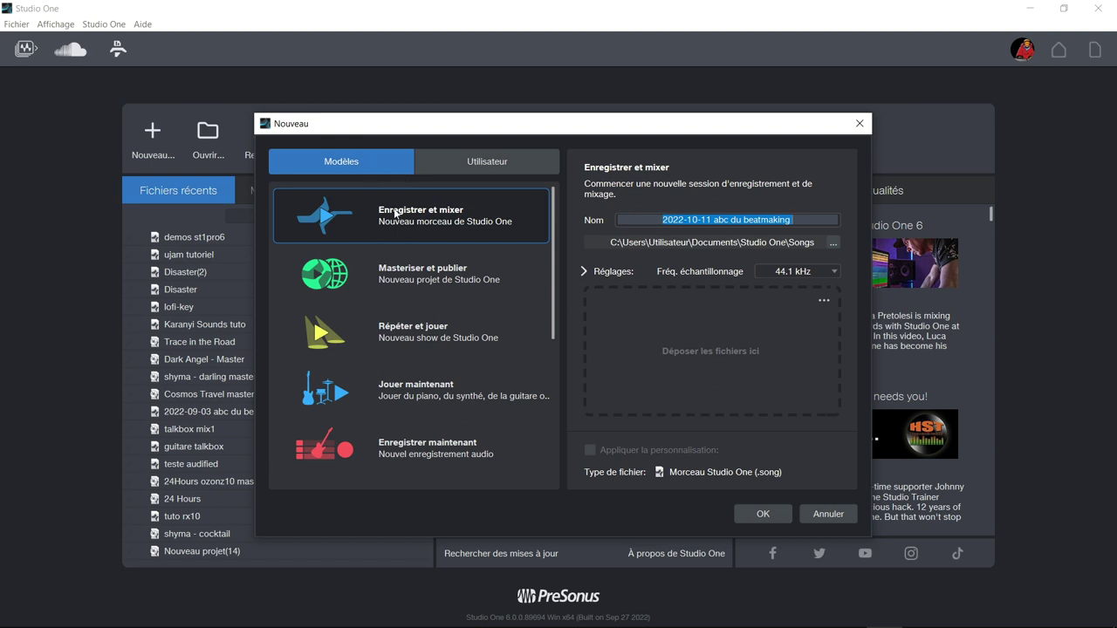
scroll(395, 212, down, 5)
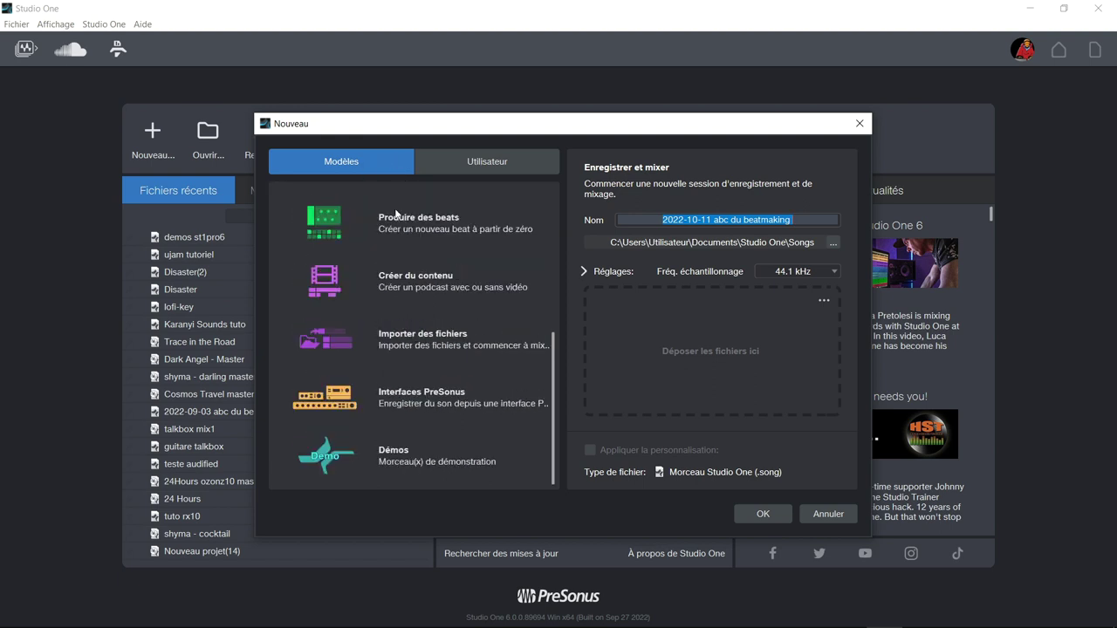
click(472, 162)
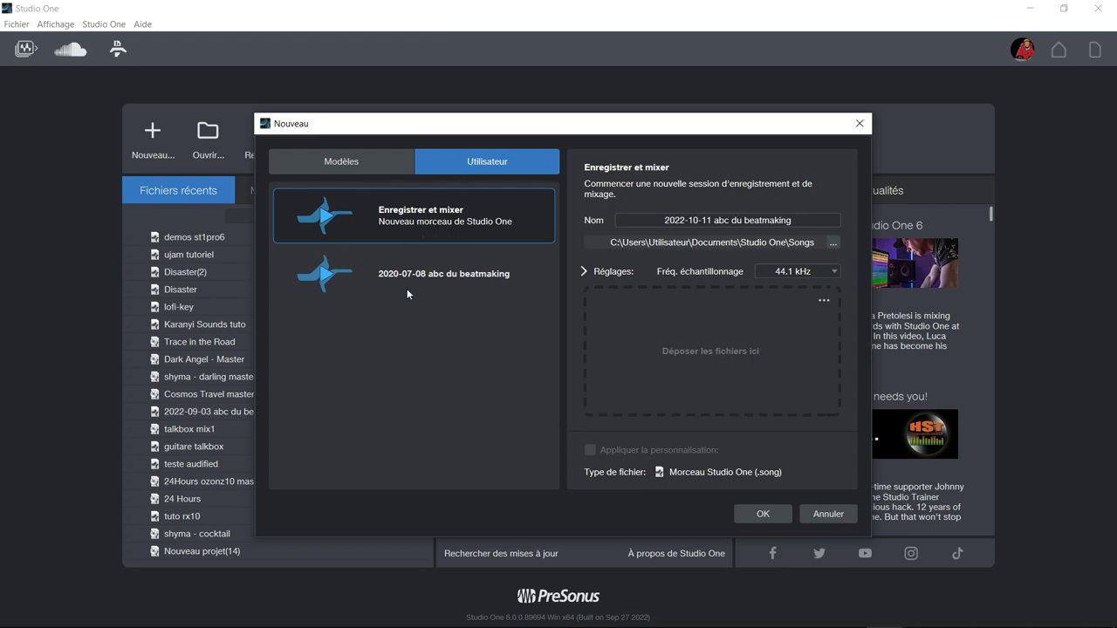
click(347, 158)
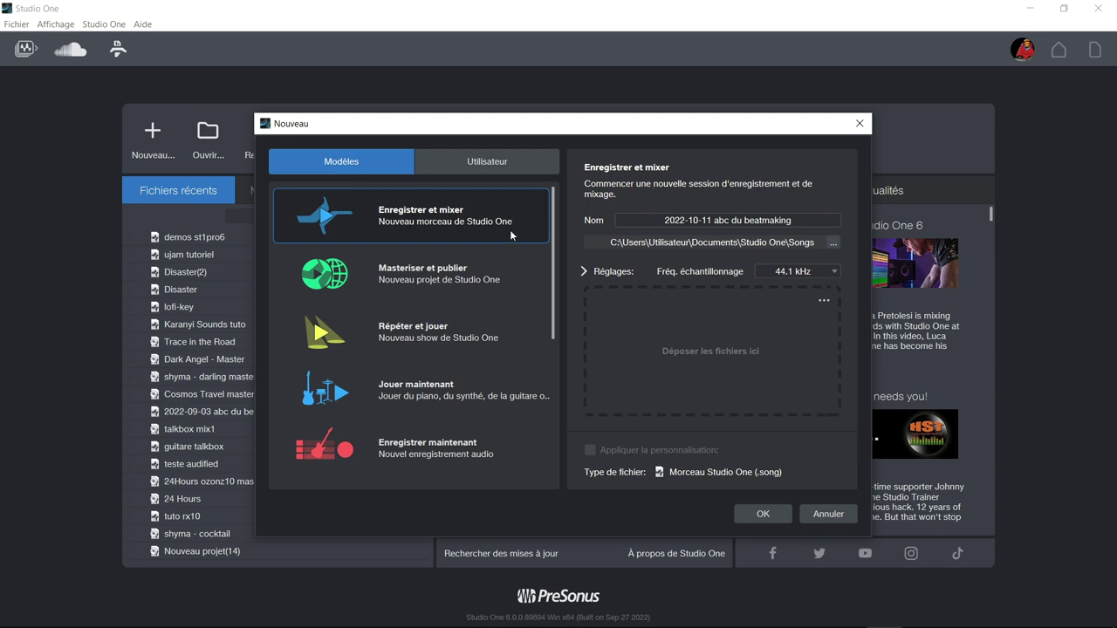
- Name the new song TUTO ST1 PRO6 and create it from the "Enregistrer et mixer" template
double_click(706, 221)
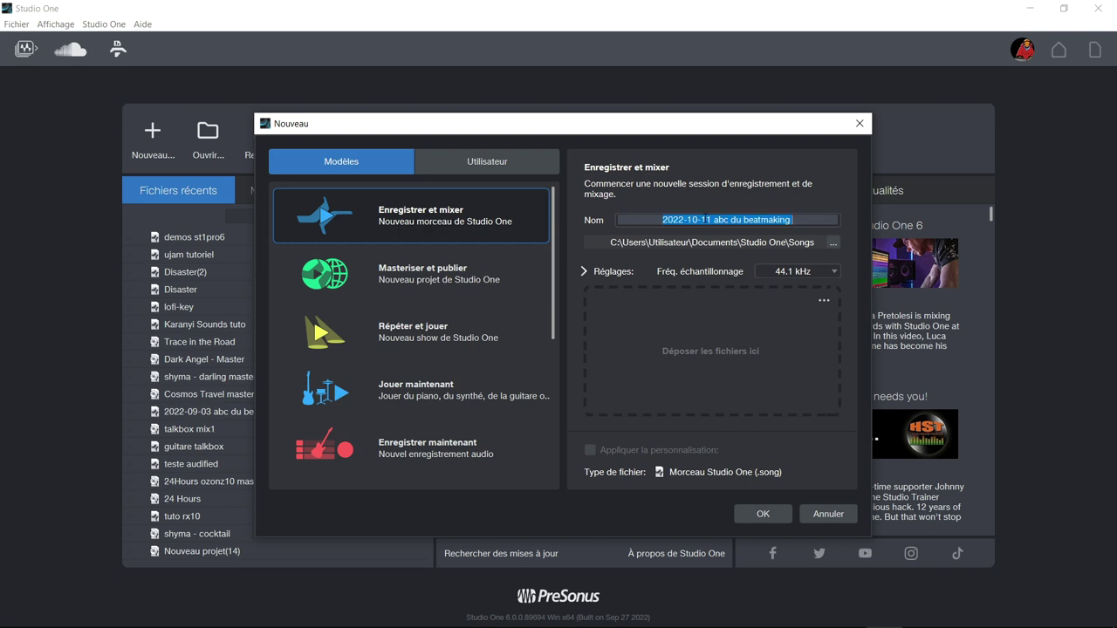
text(TUTO)
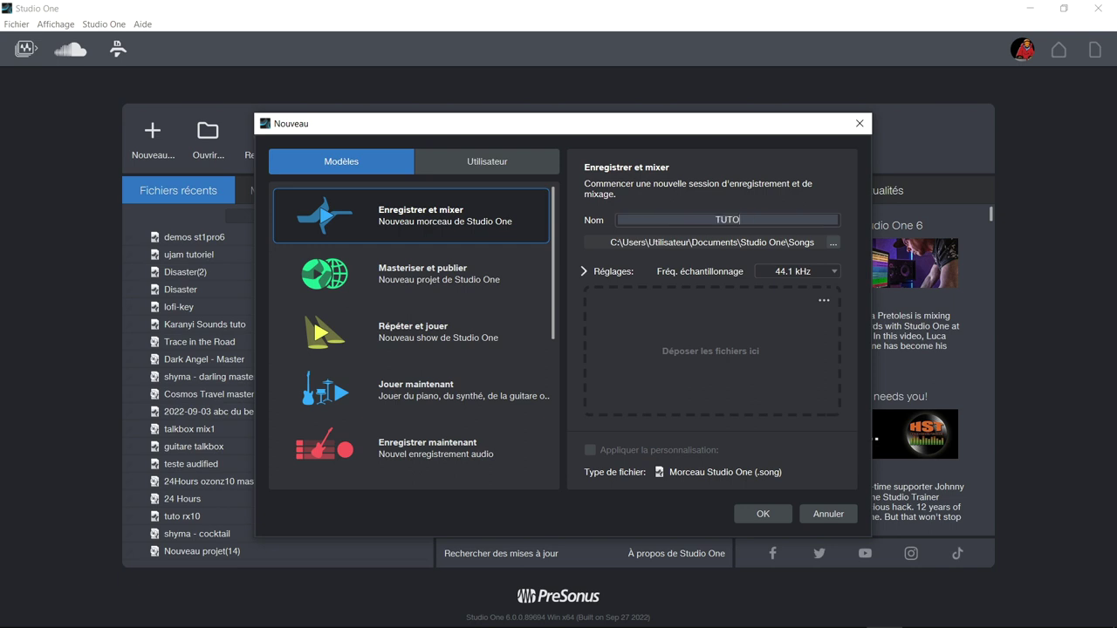
text(ST1 PRO6)
click(718, 220)
click(756, 514)
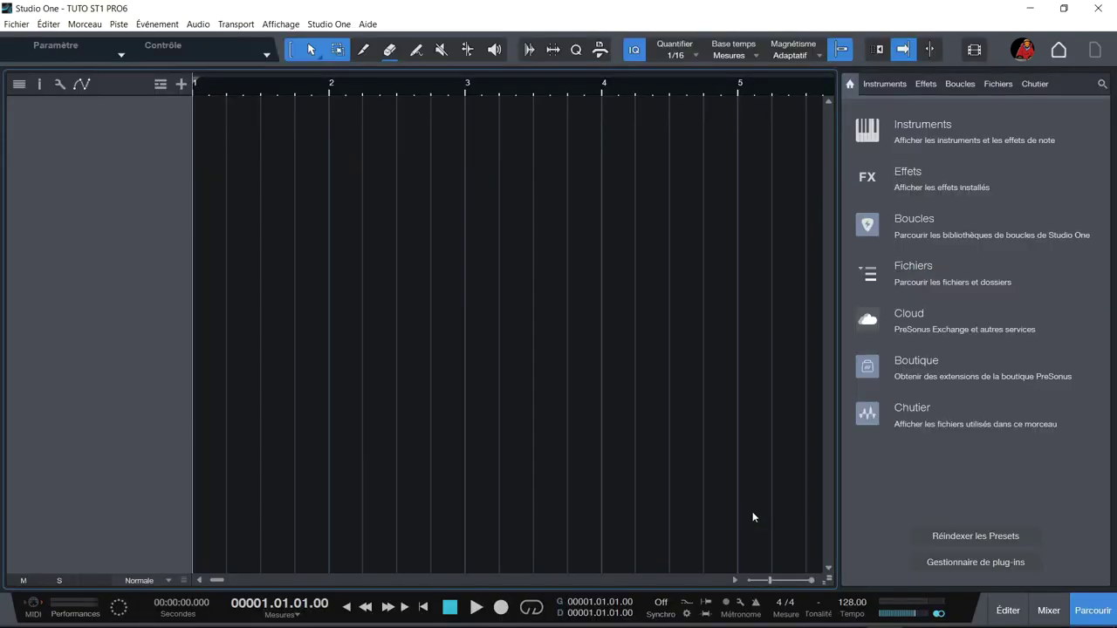
- Open the program options and review the general settings and the VST plug-in locations
click(335, 27)
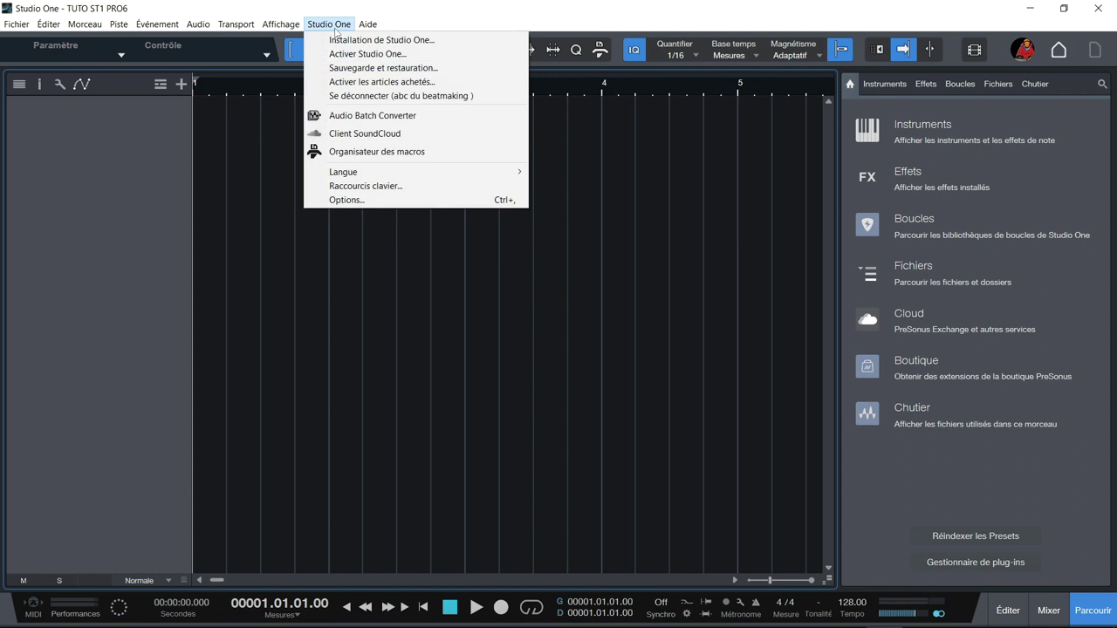
click(372, 201)
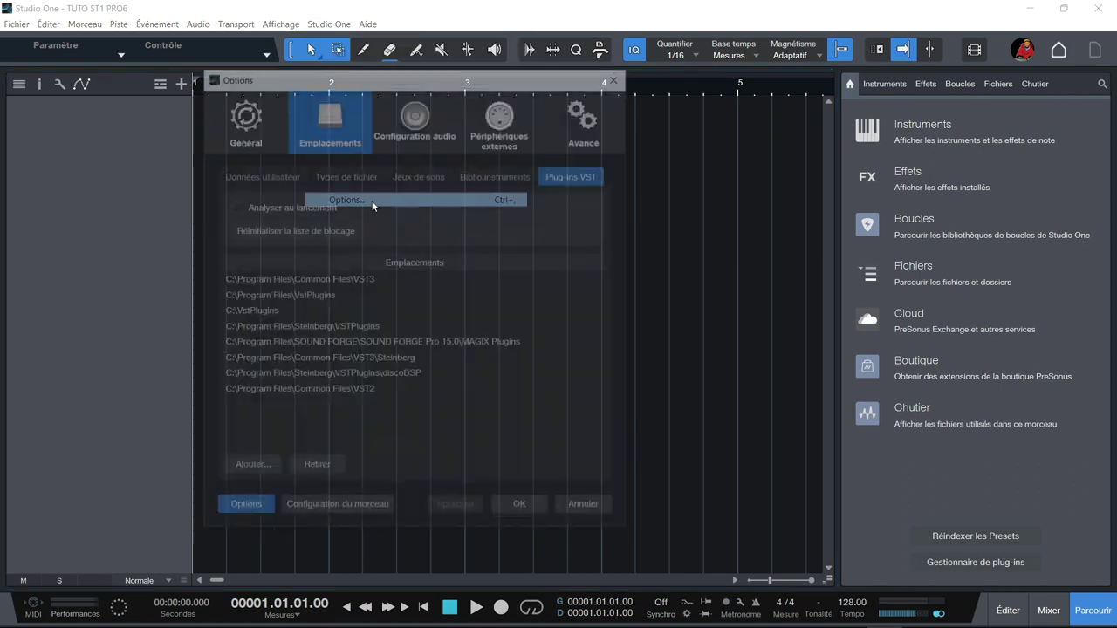
click(218, 124)
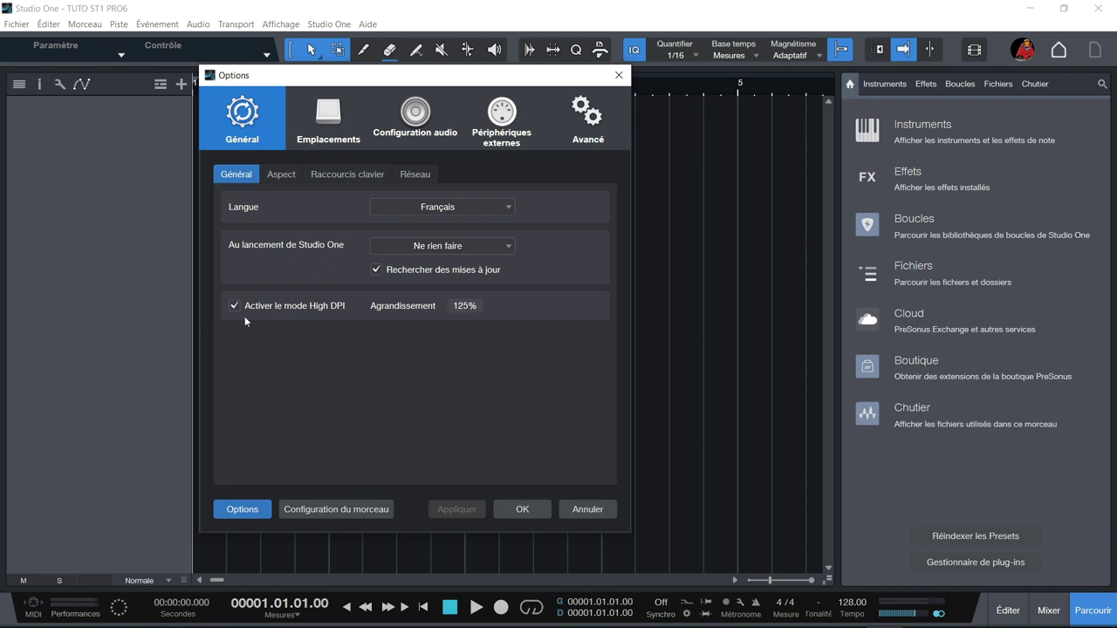
click(331, 116)
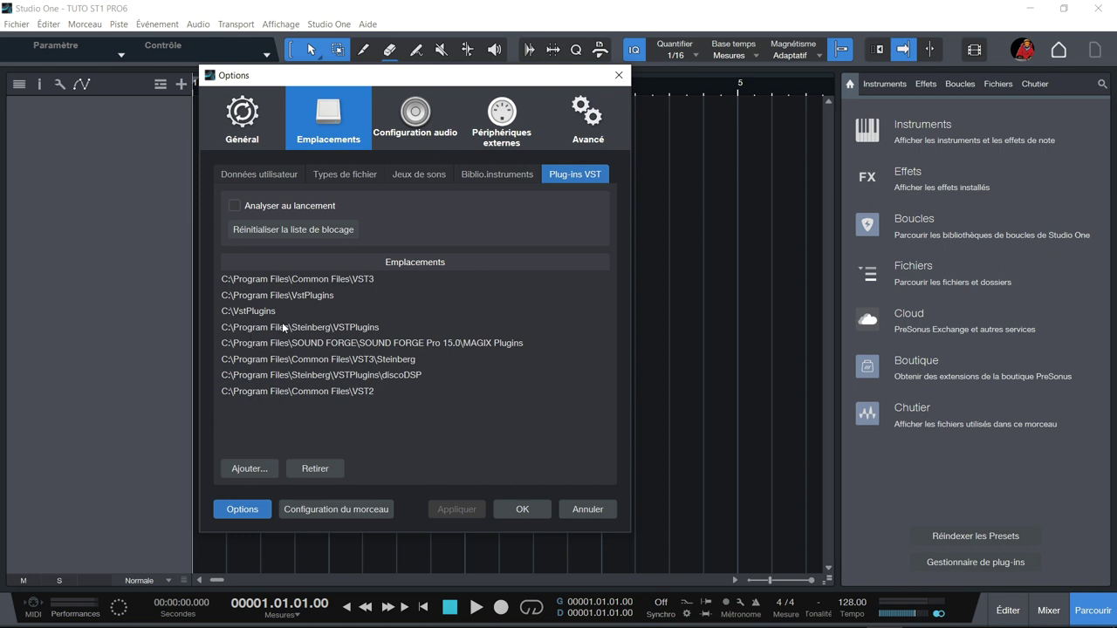
- Choose ioStation as the audio device in the audio configuration
click(416, 125)
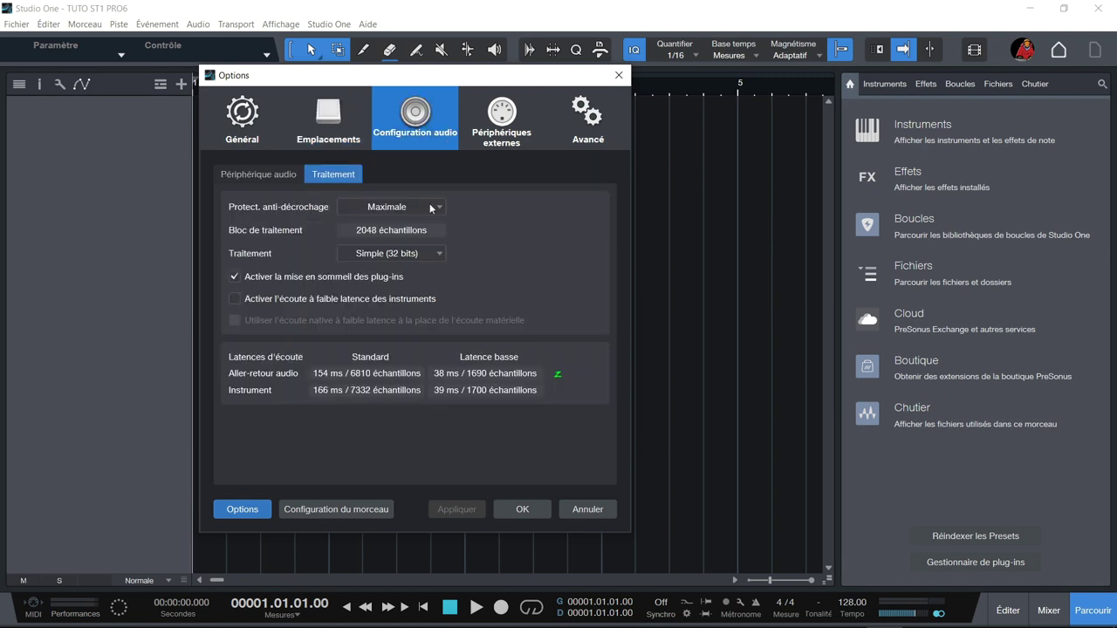
click(288, 174)
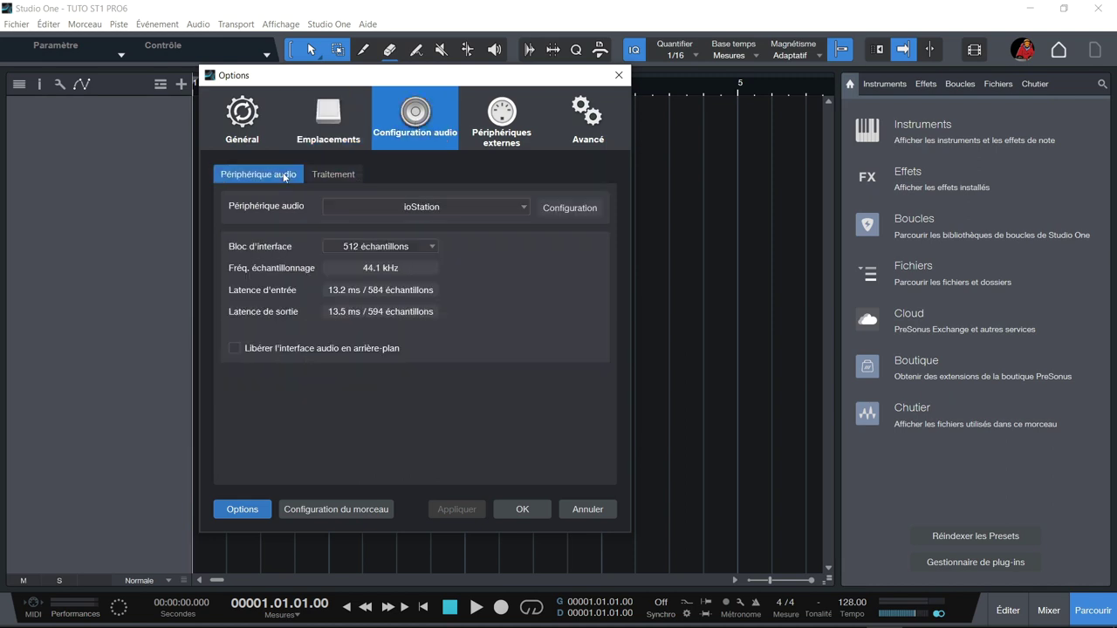
click(524, 207)
drag(527, 248, 530, 288)
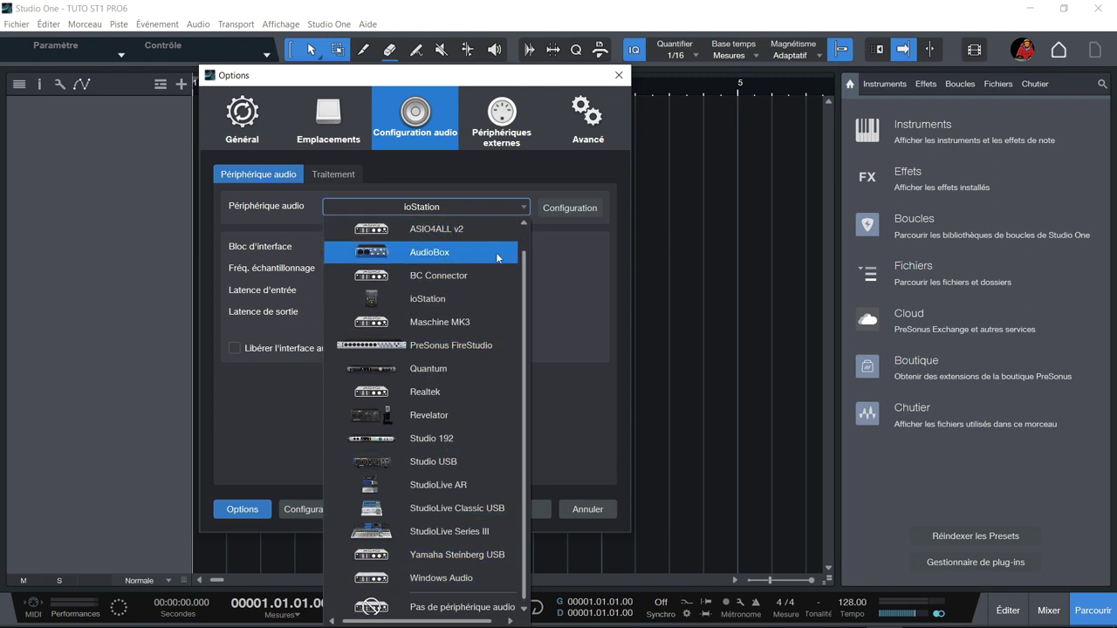
drag(528, 288, 526, 217)
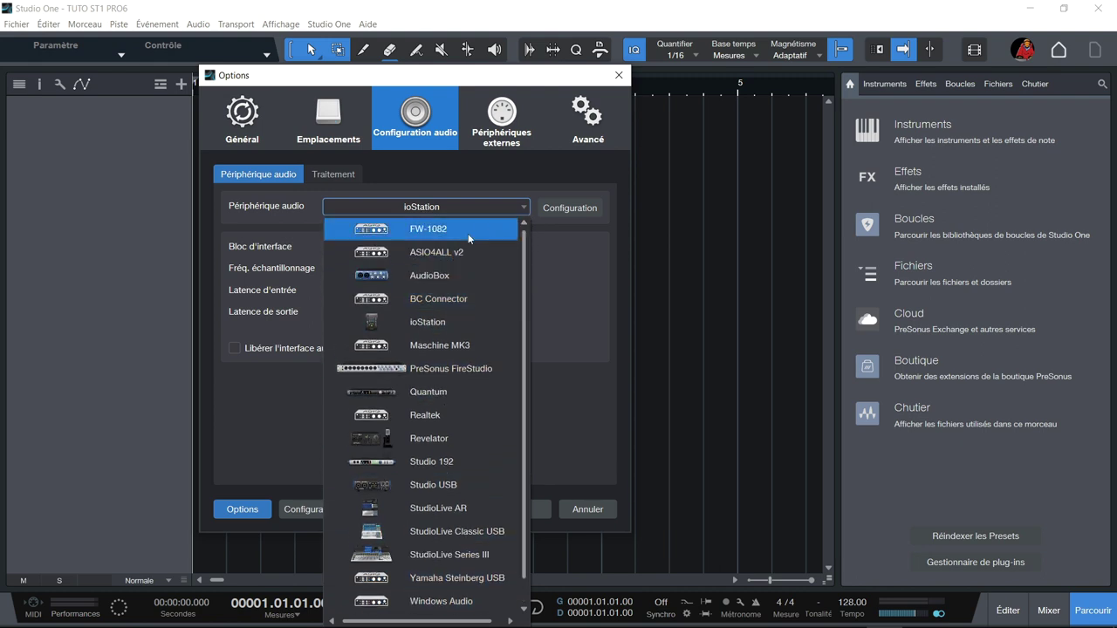
click(429, 323)
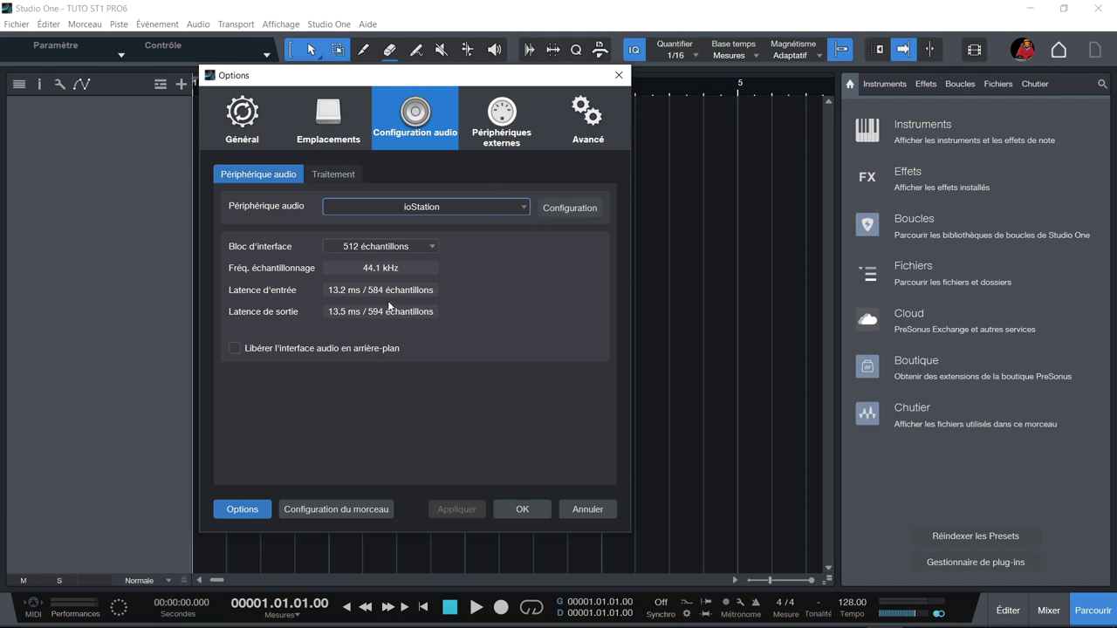
- Check the ioStation 24c settings in Universal Control and the list of configured external devices
click(564, 210)
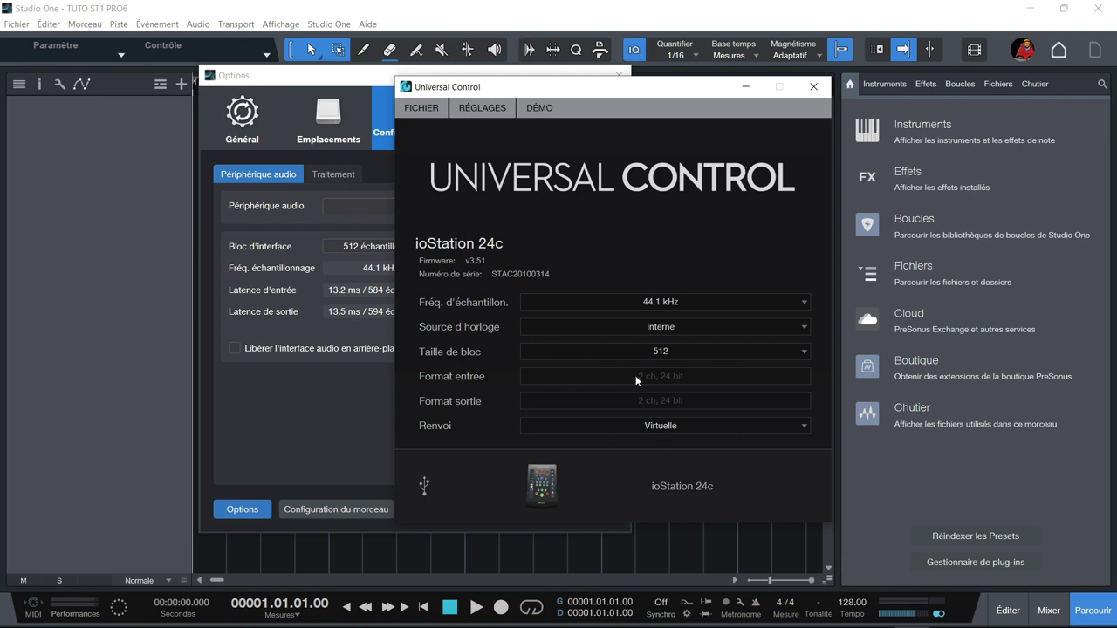
click(813, 86)
click(502, 131)
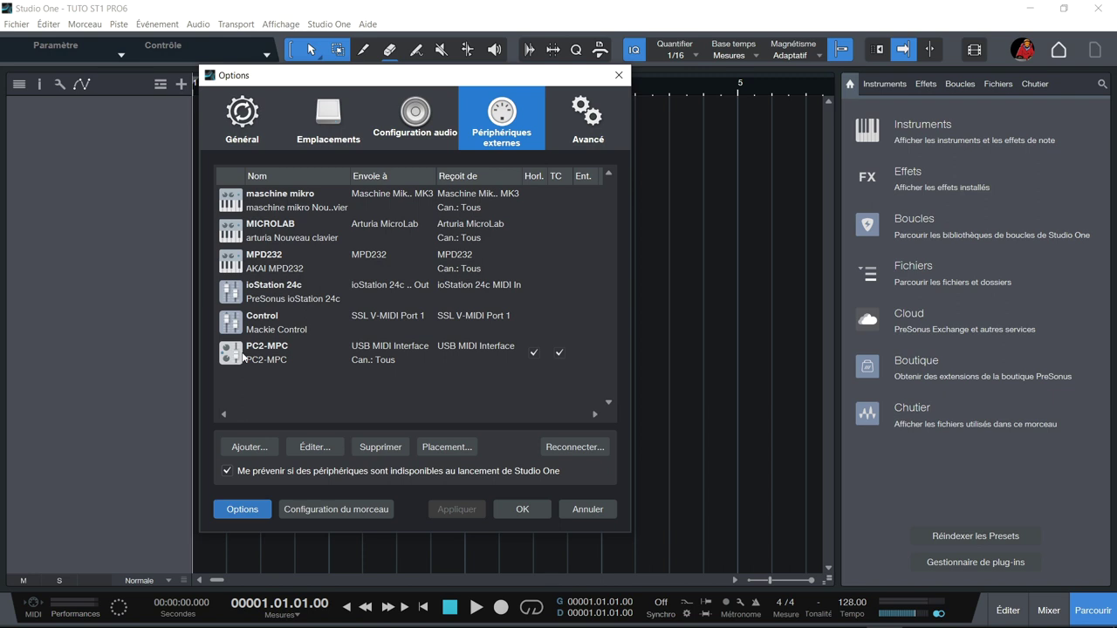
- Examine the advanced options for editing, automation, audio, MIDI and console, including the event appearance settings
click(587, 118)
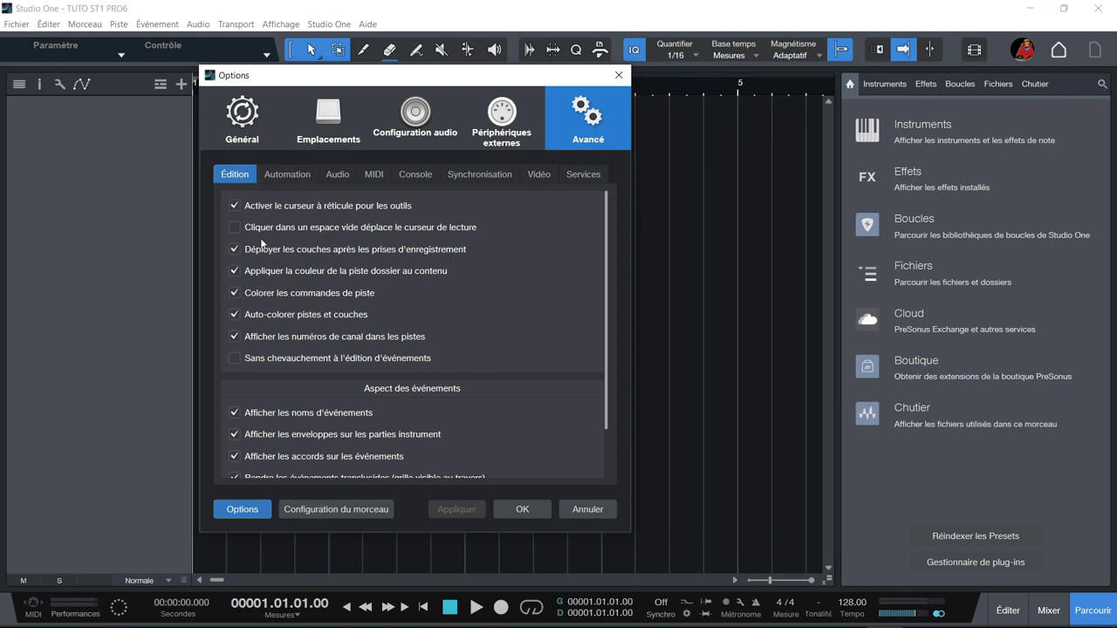
click(292, 174)
click(336, 177)
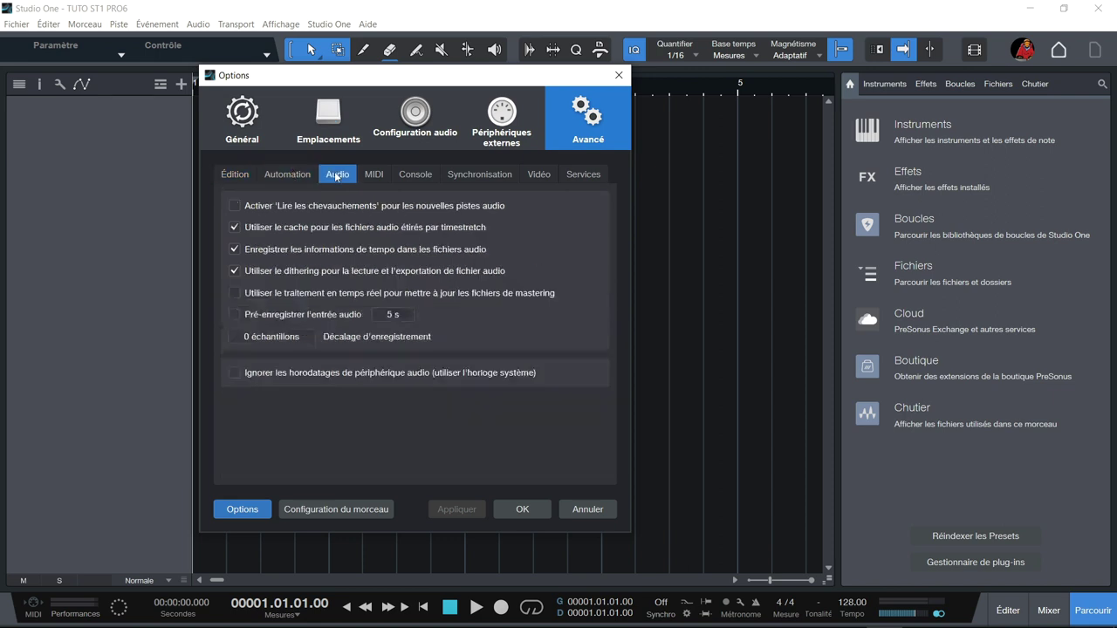
click(378, 175)
click(410, 175)
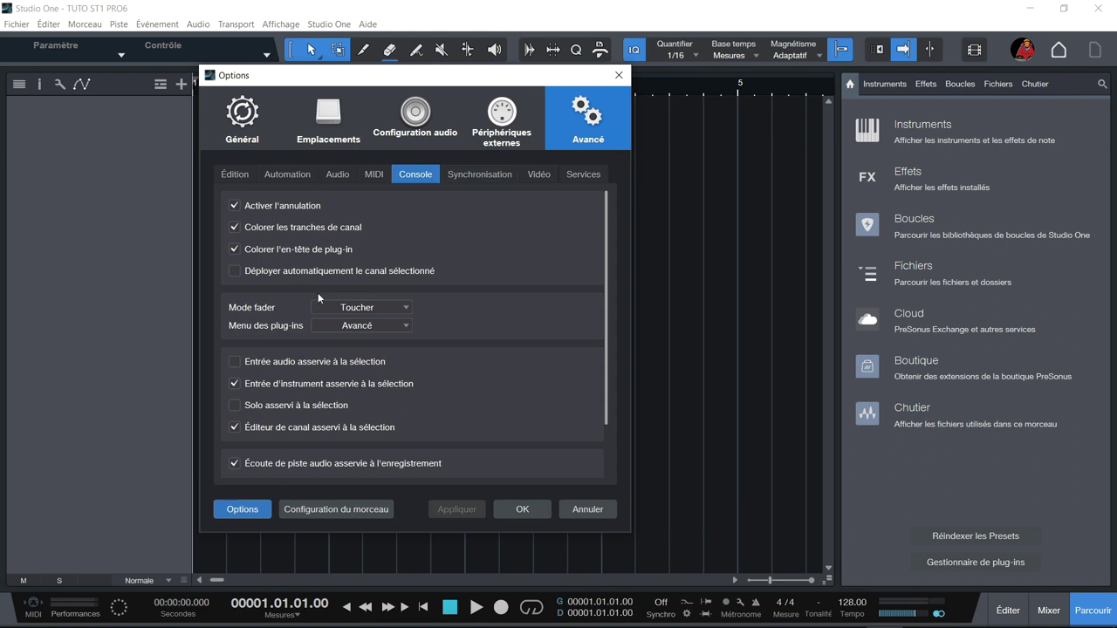
scroll(552, 273, down, 2)
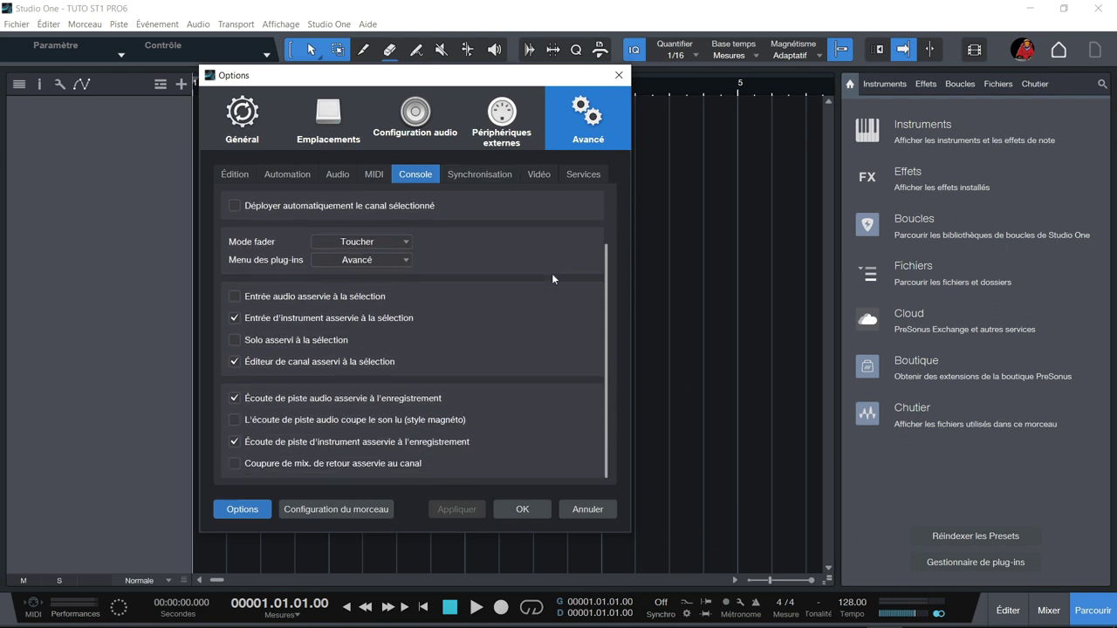
scroll(439, 213, up, 1)
click(373, 174)
click(337, 174)
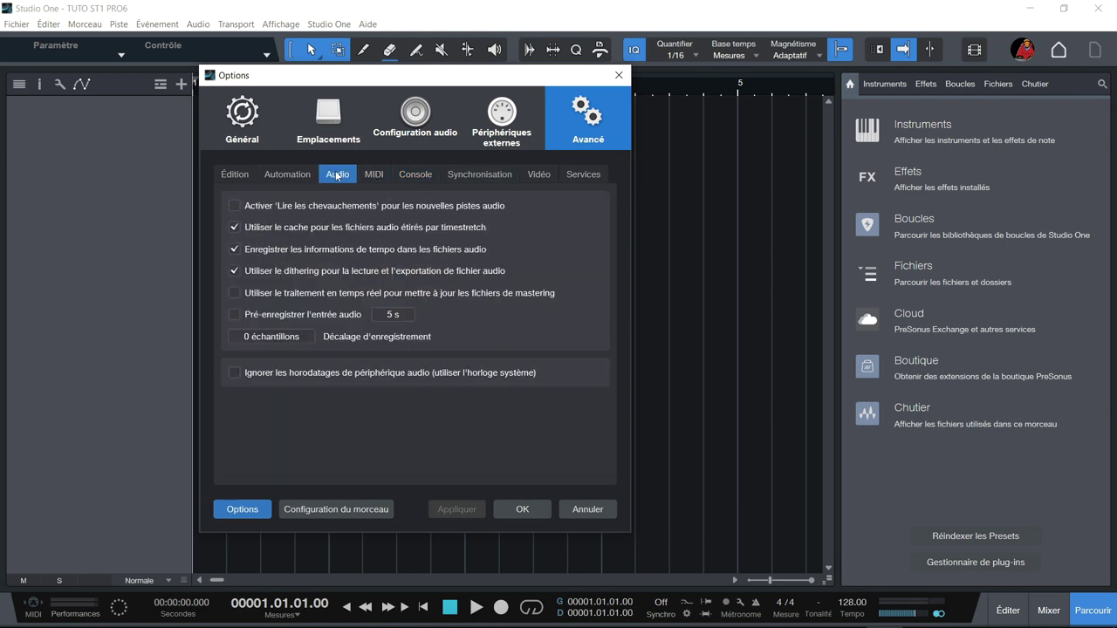
click(285, 174)
click(237, 175)
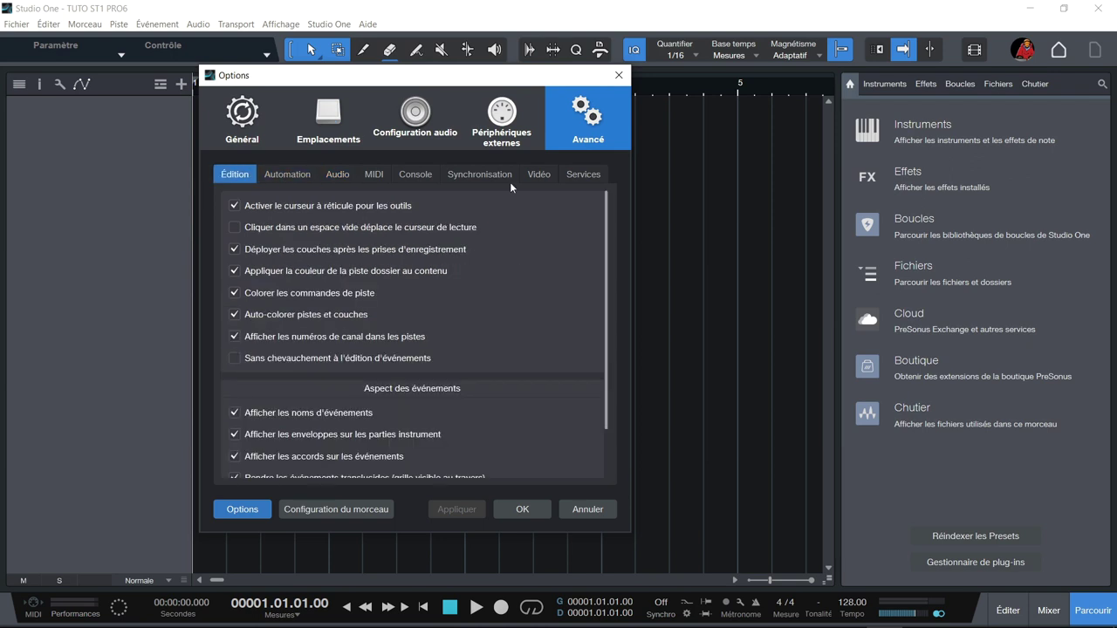
scroll(553, 256, down, 2)
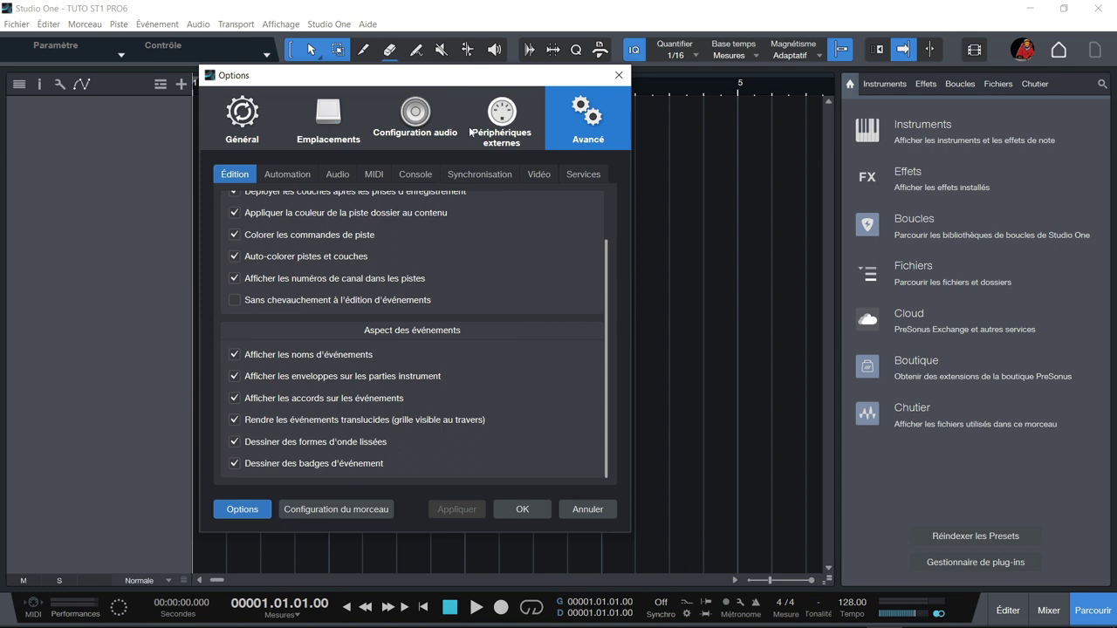
- Review the external devices, audio configuration and VST plug-in locations once more and close the program options
click(510, 122)
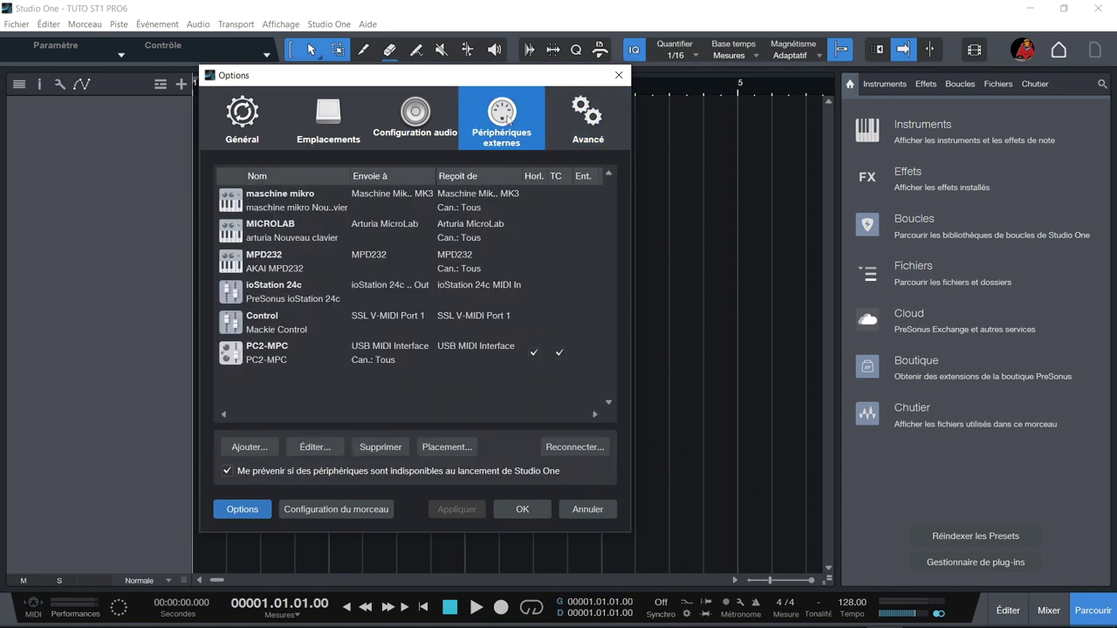
click(425, 120)
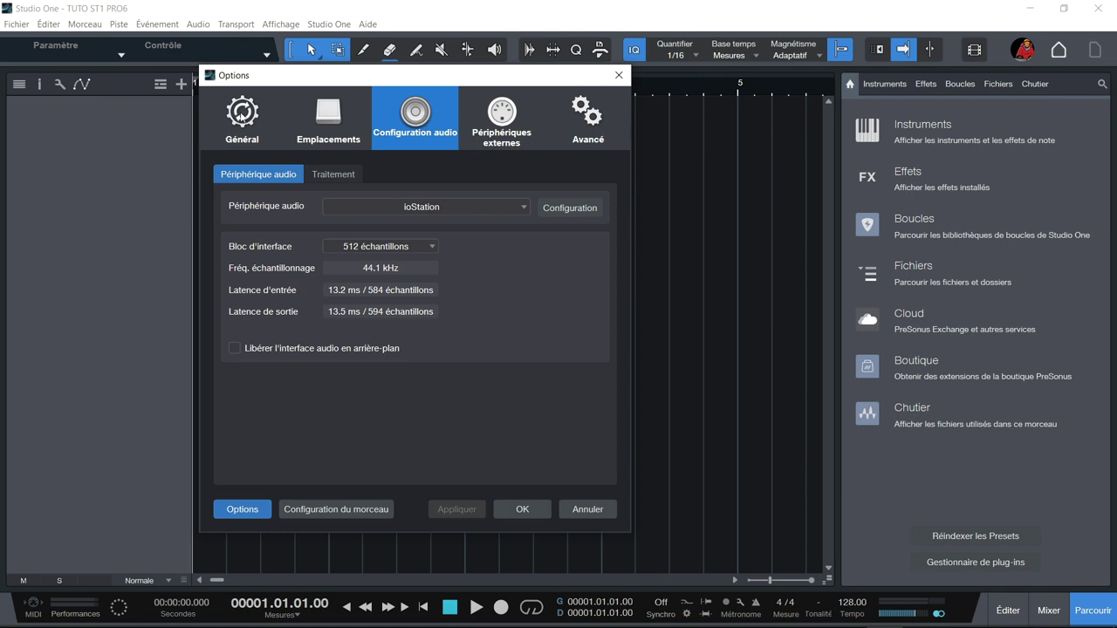
click(346, 112)
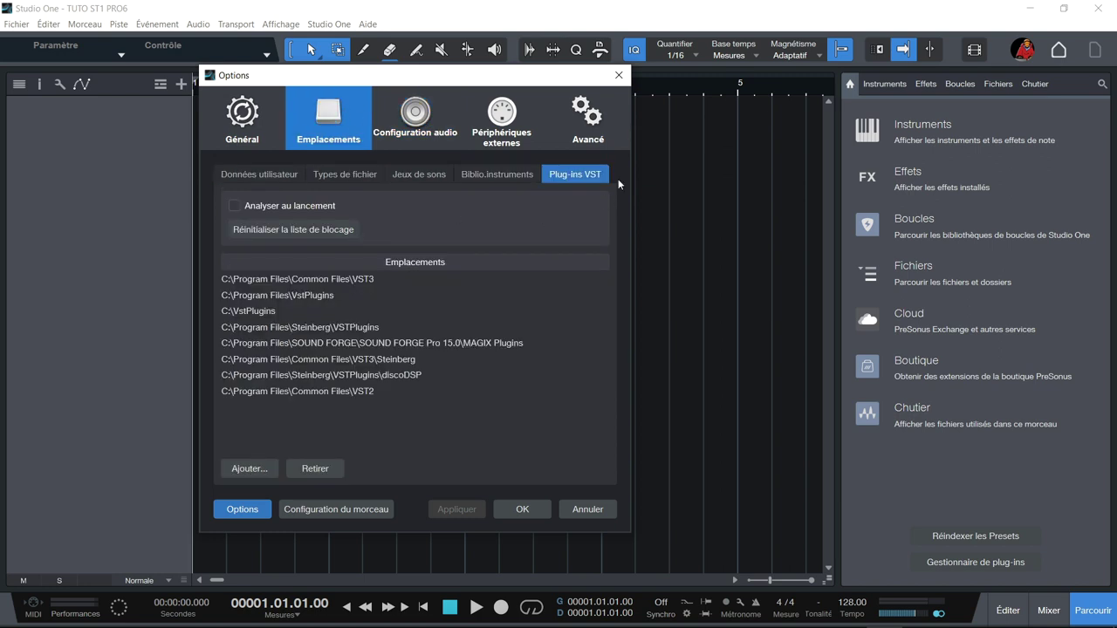
click(619, 75)
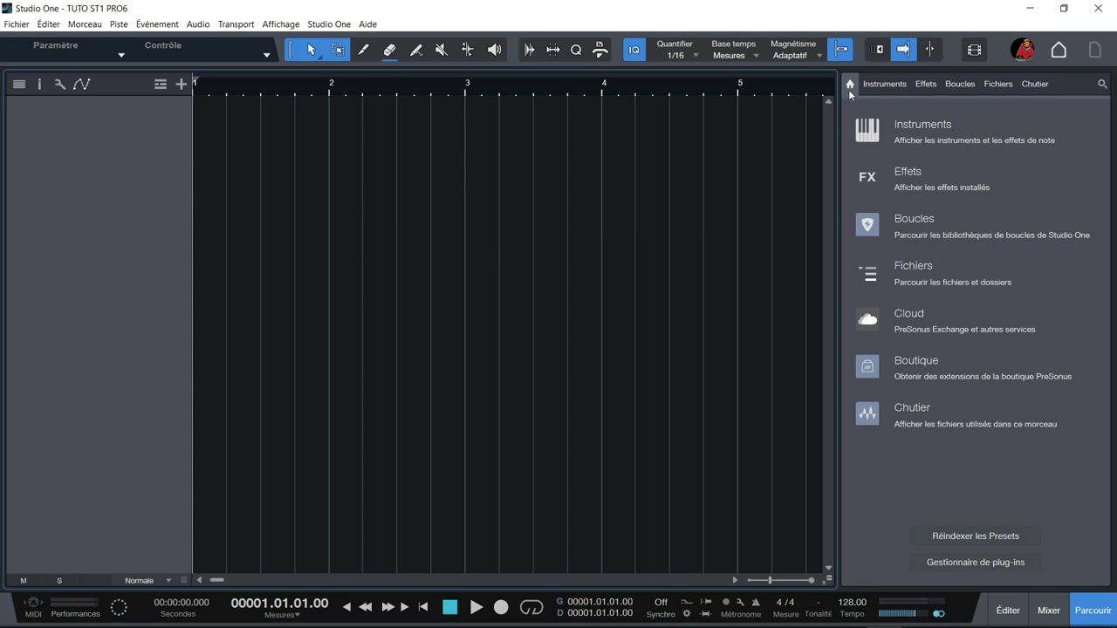
- Open the plug-in manager, look through the installed plug-ins to the end of the list, and close it
click(987, 562)
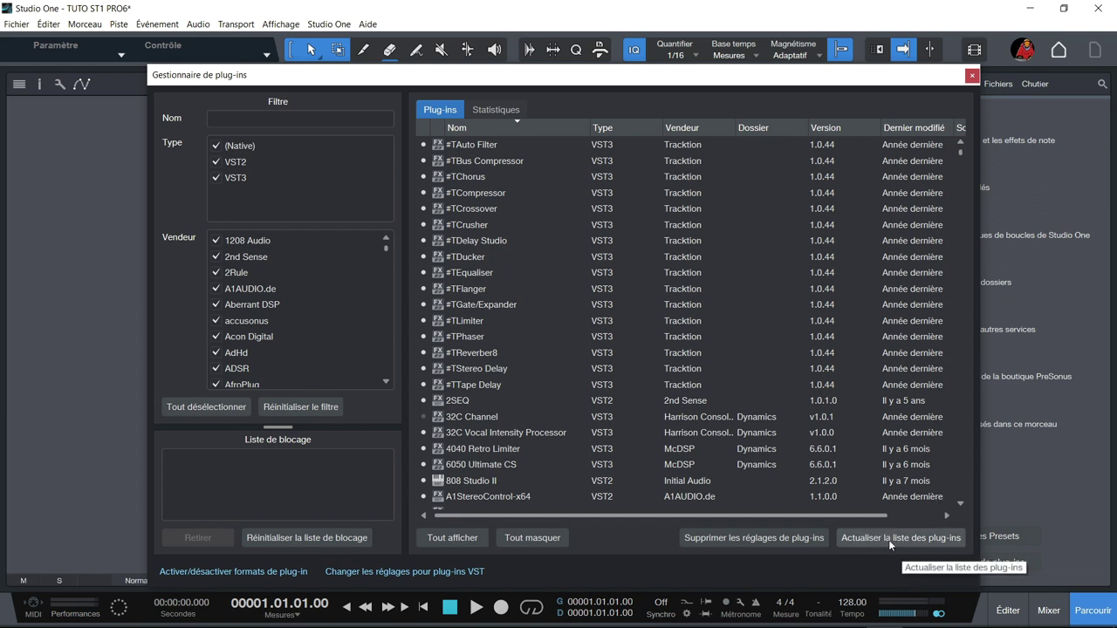
drag(960, 152, 984, 517)
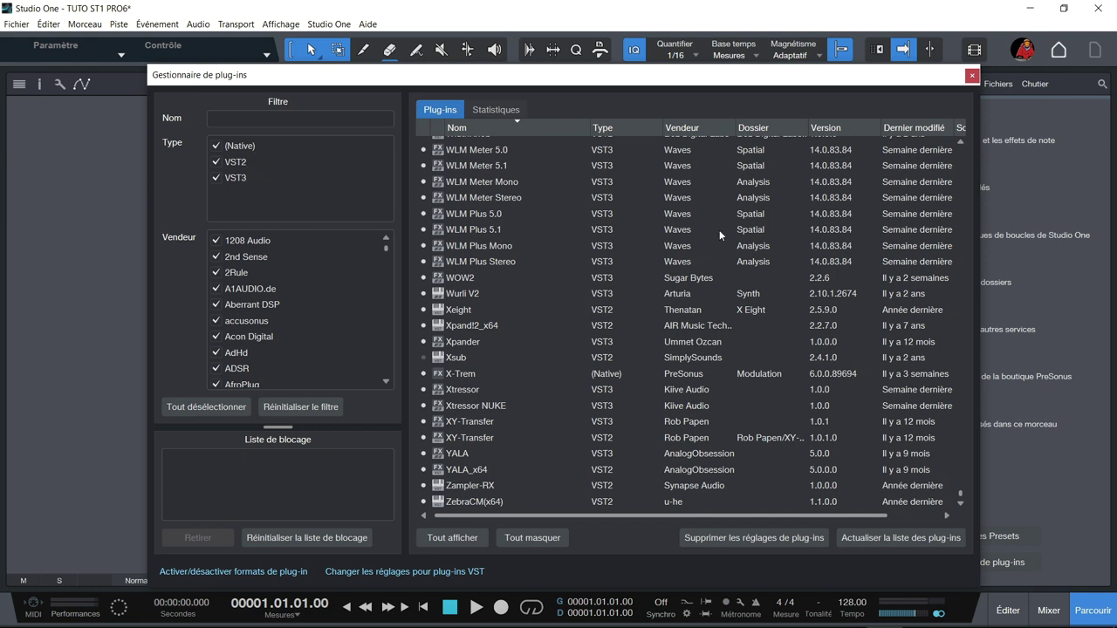
key(Escape)
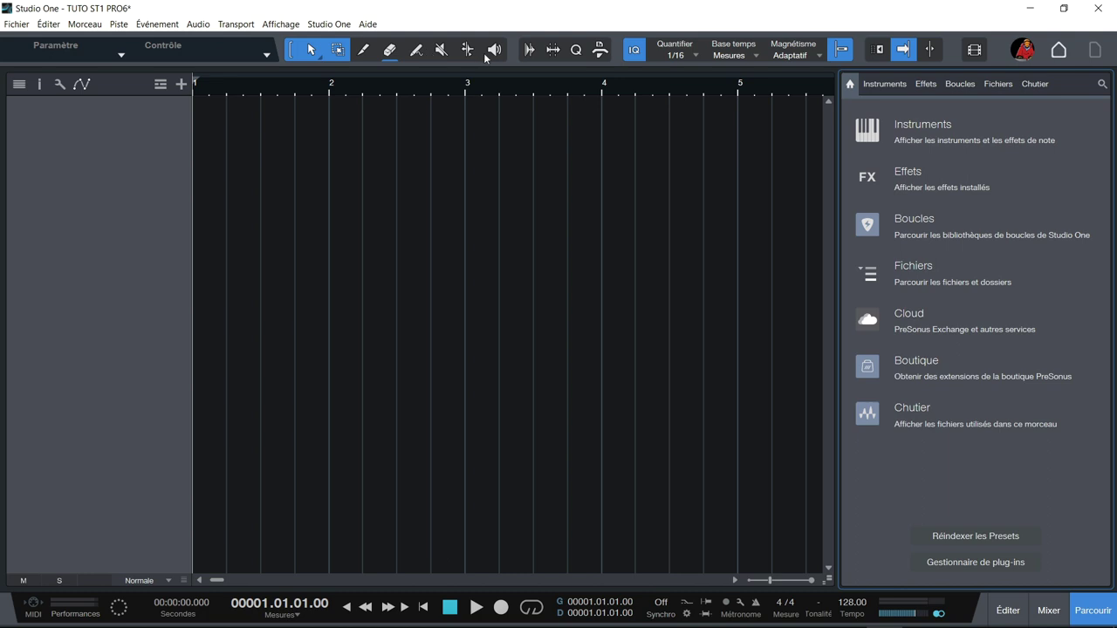
- Show and hide the quantize settings and the macro toolbar above the arrangement
click(577, 51)
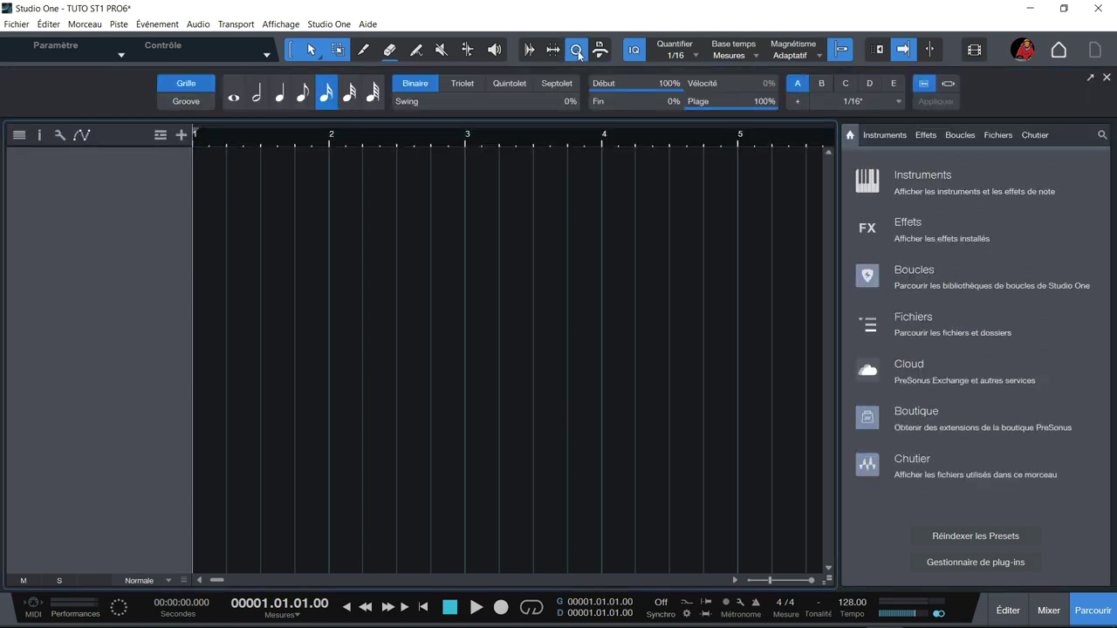
click(577, 51)
click(606, 51)
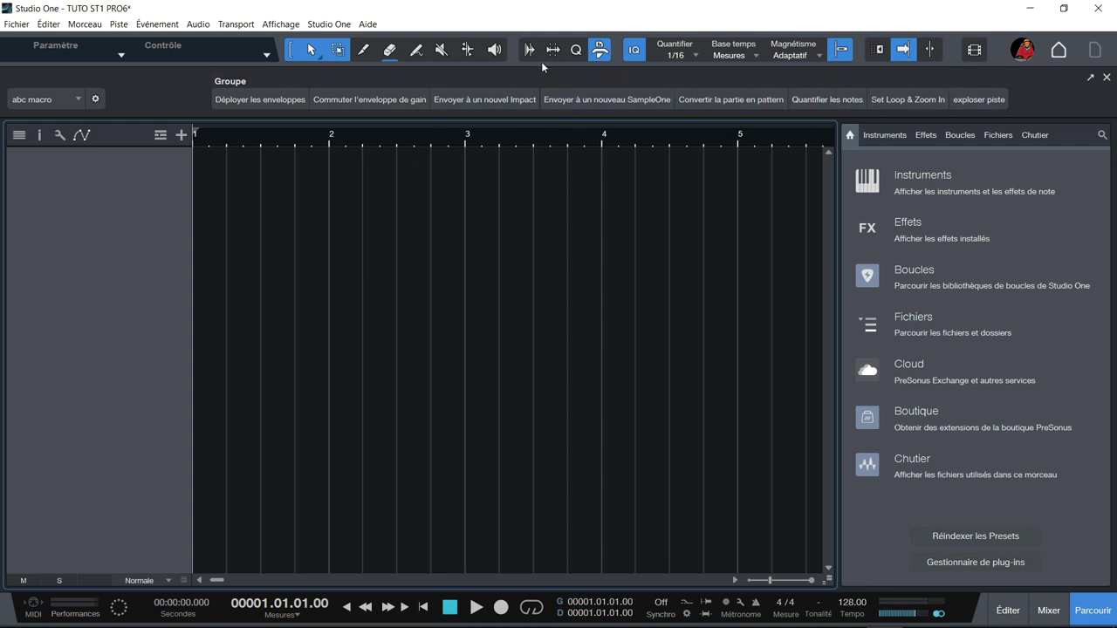
click(599, 53)
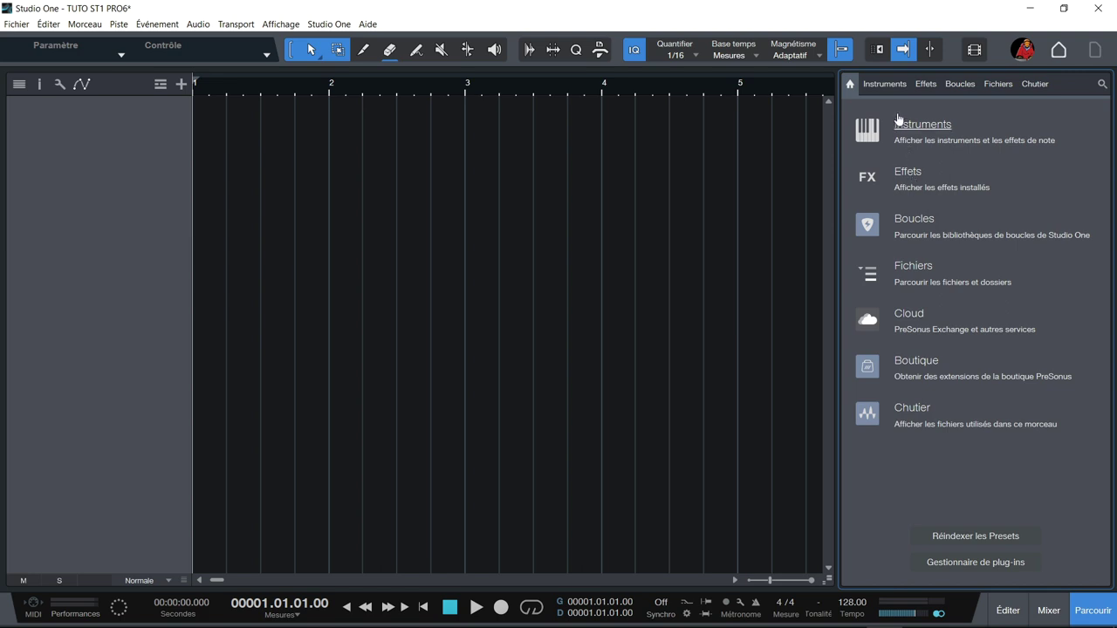
- Browse the instruments, collapse the Effet de note folder and examine the PreSonus instruments from Impact to SampleOne
click(892, 87)
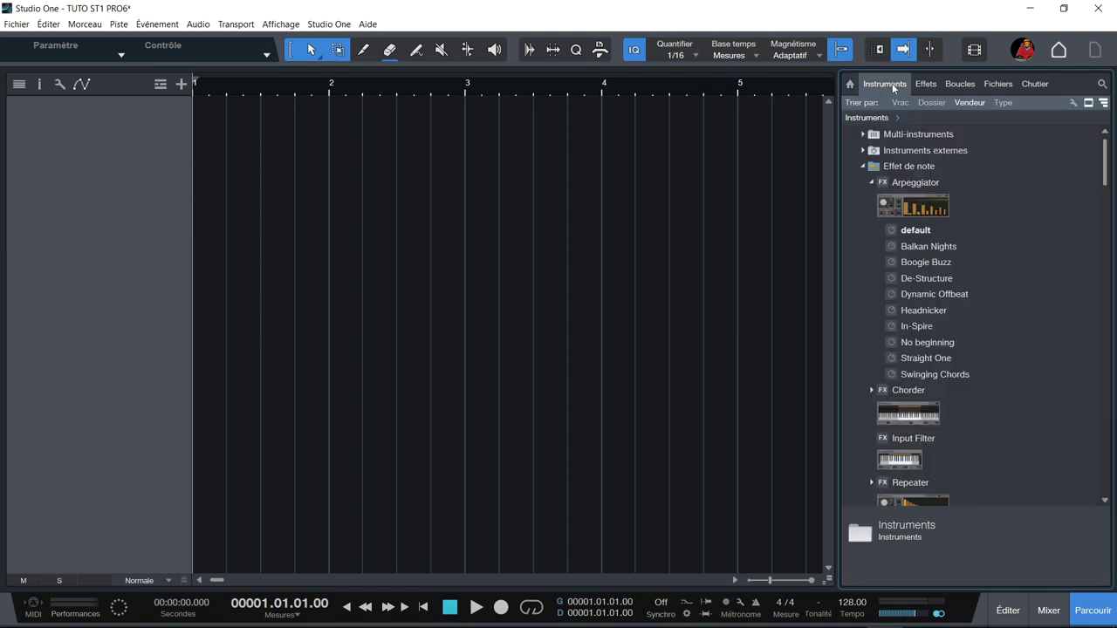
click(862, 168)
drag(1105, 147, 1111, 381)
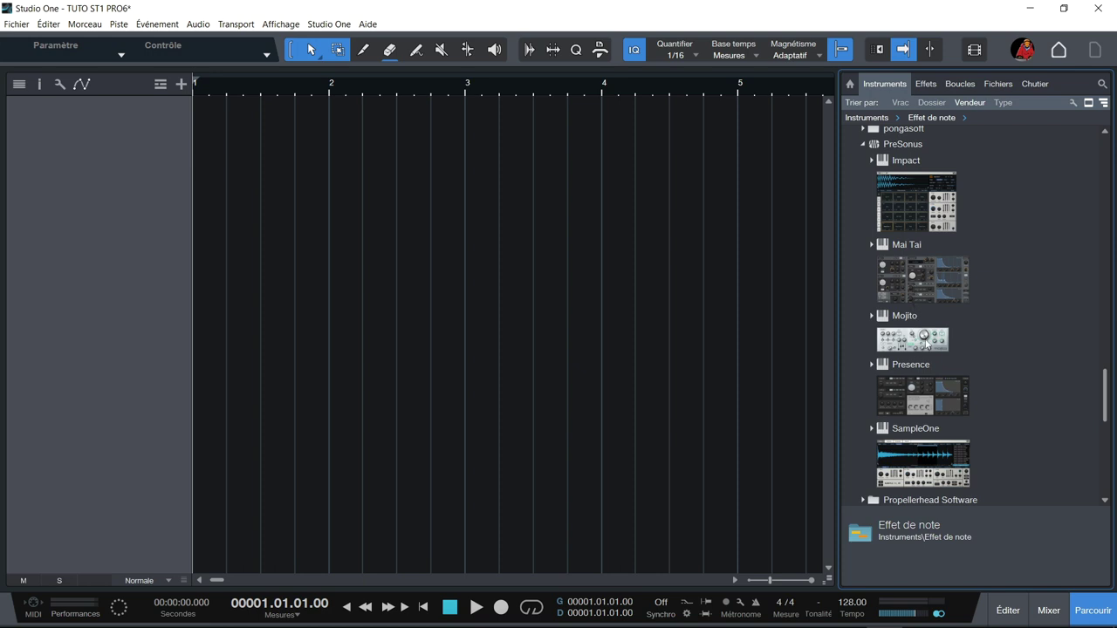
scroll(927, 345, down, 1)
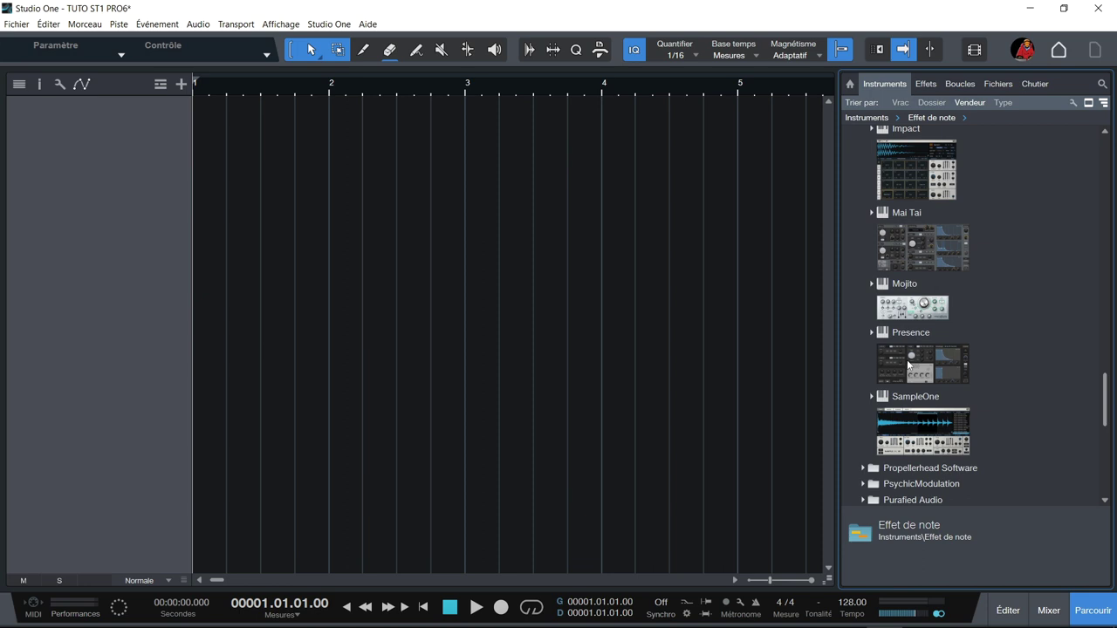
scroll(907, 366, down, 1)
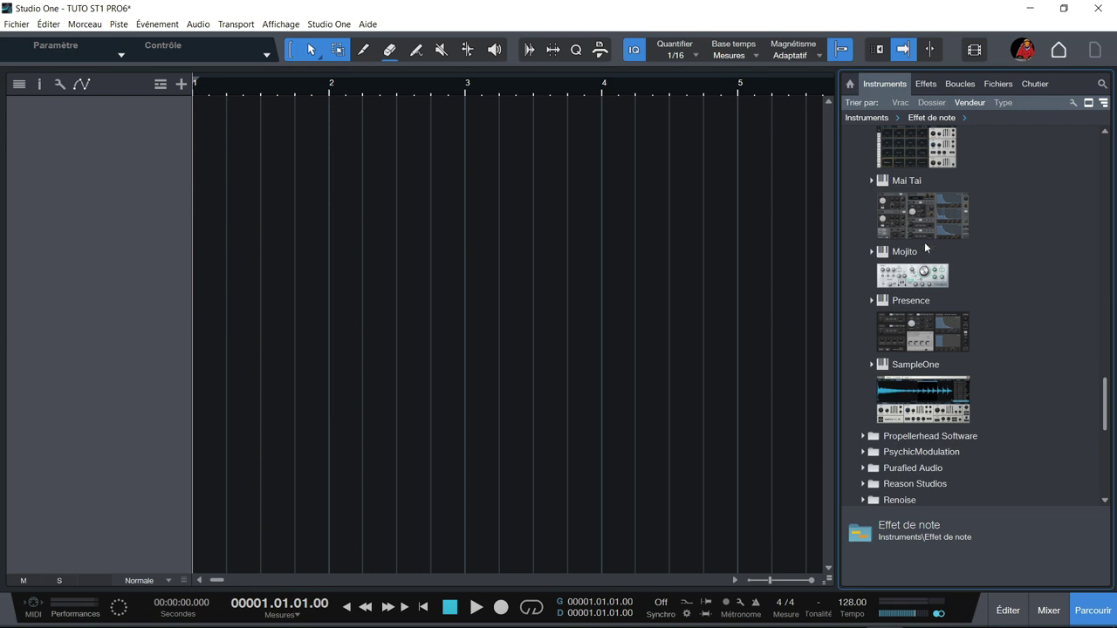
scroll(916, 314, up, 1)
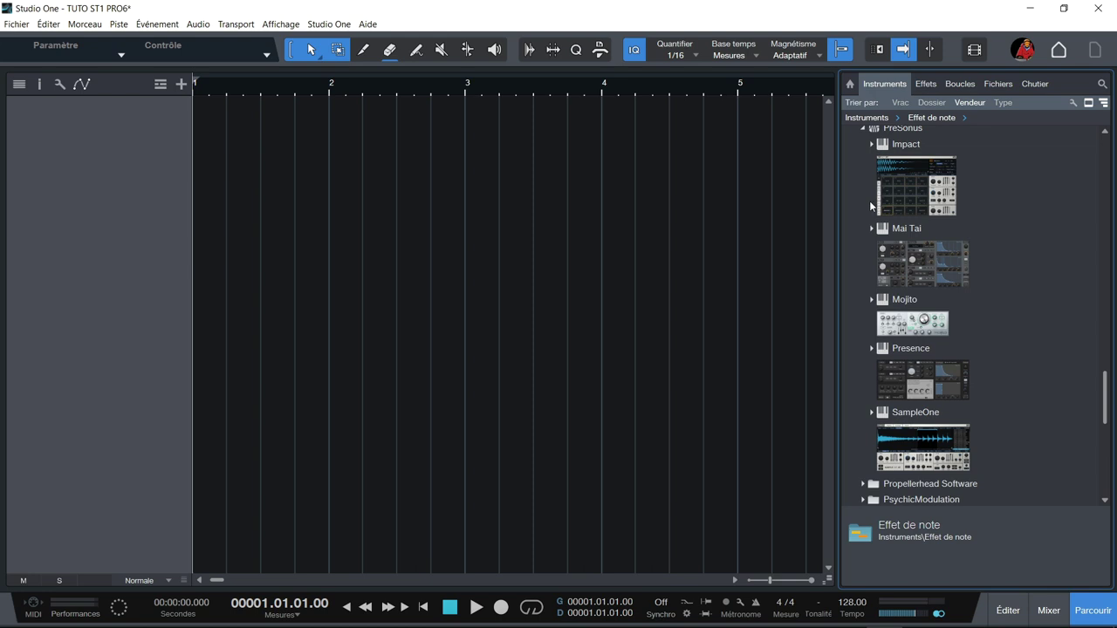
- Look through the Chaînes d'effets and Mix FX folders in the effects browser, collapsing each again
click(924, 85)
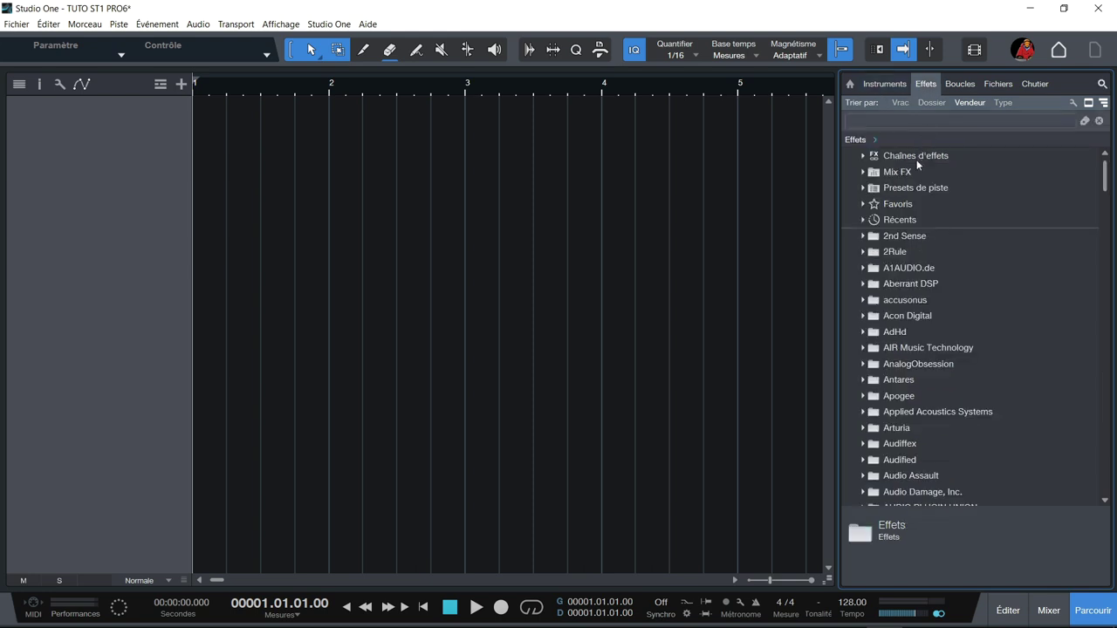
click(862, 156)
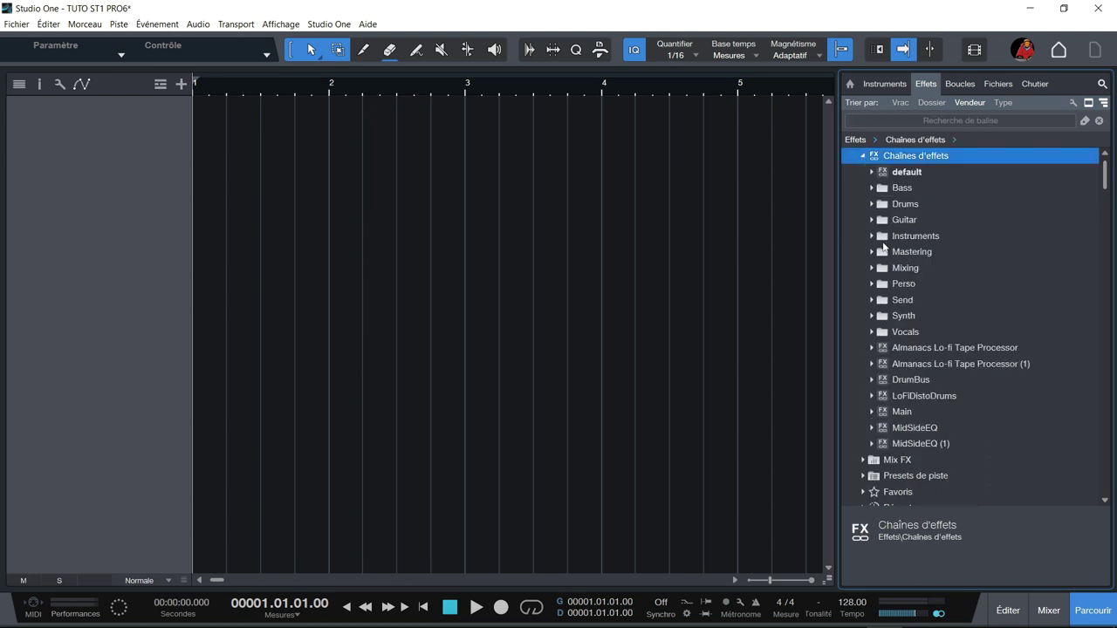
click(861, 158)
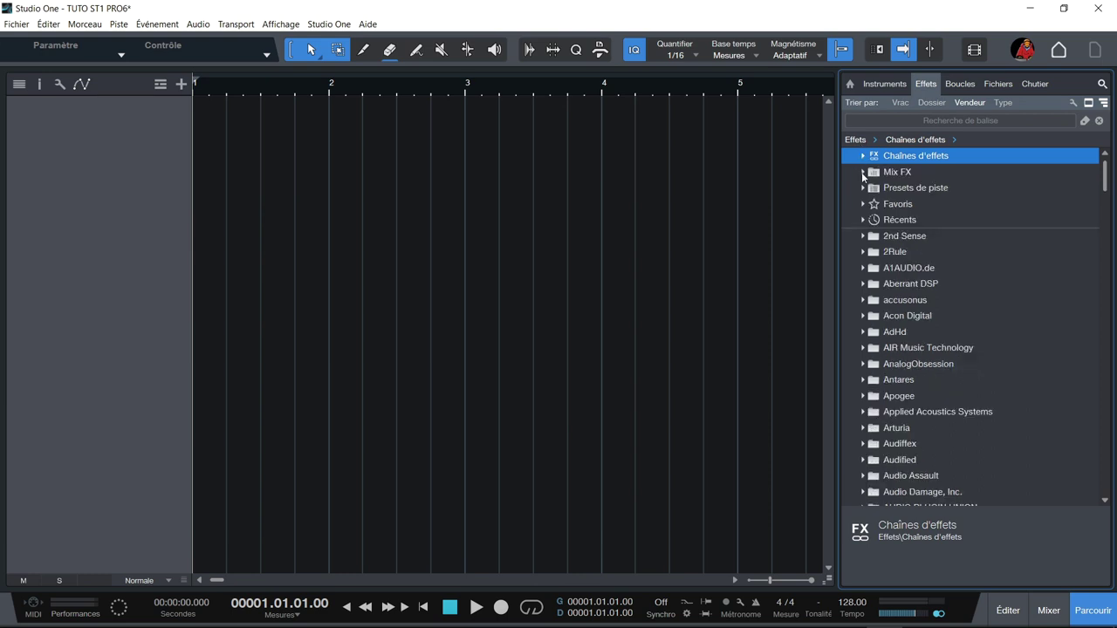
click(862, 172)
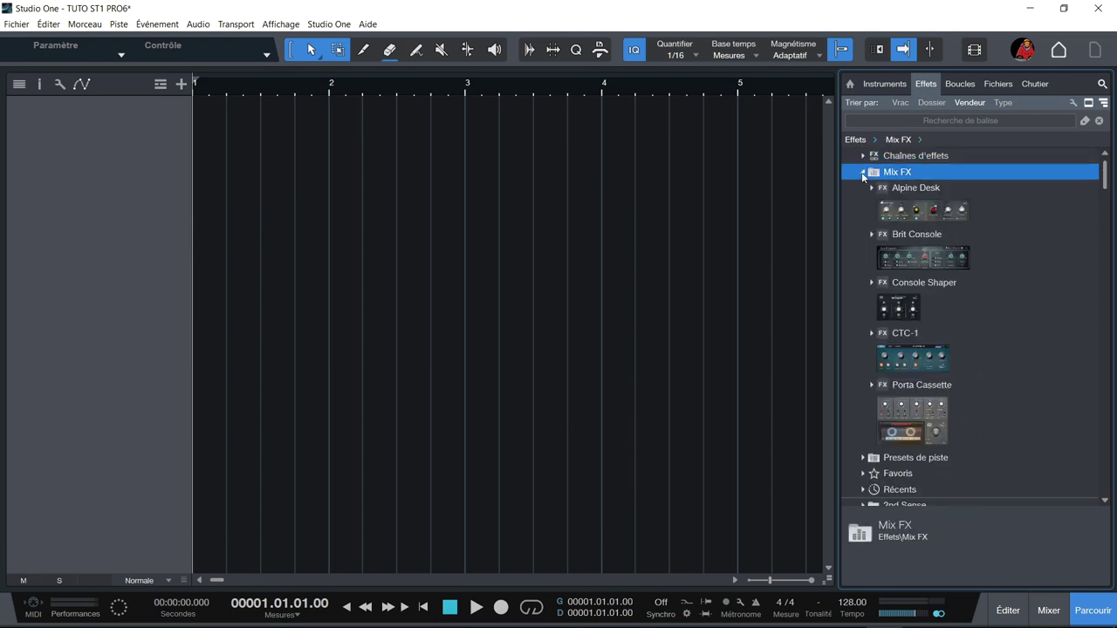
click(861, 172)
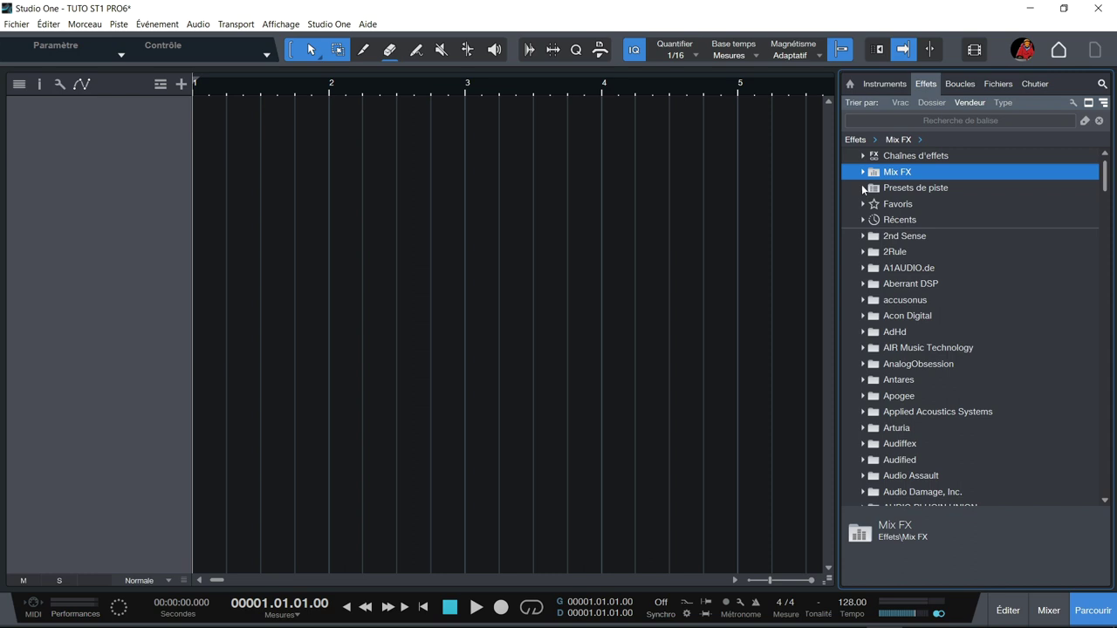
- Examine the Audio and Hybrid track presets under Presets de piste and collapse the folder
click(863, 188)
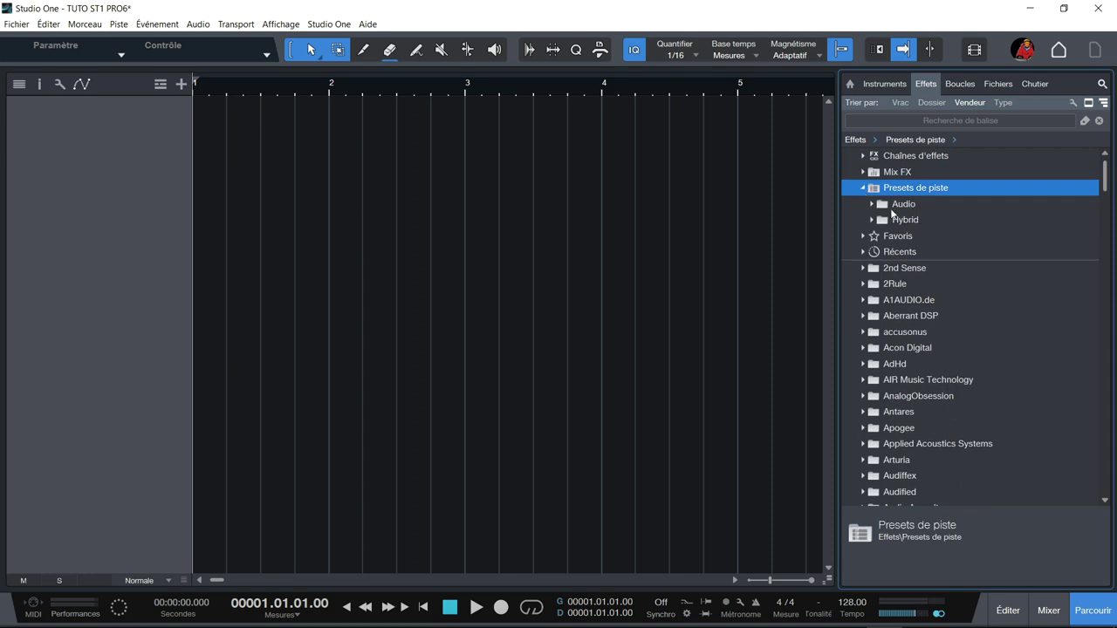
click(871, 204)
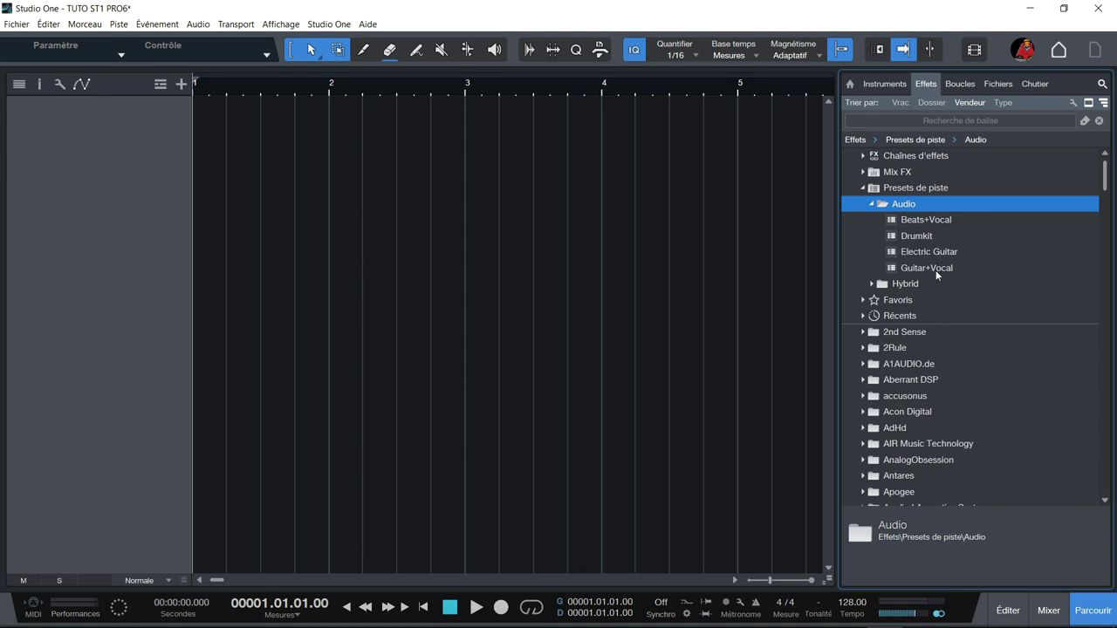
click(873, 286)
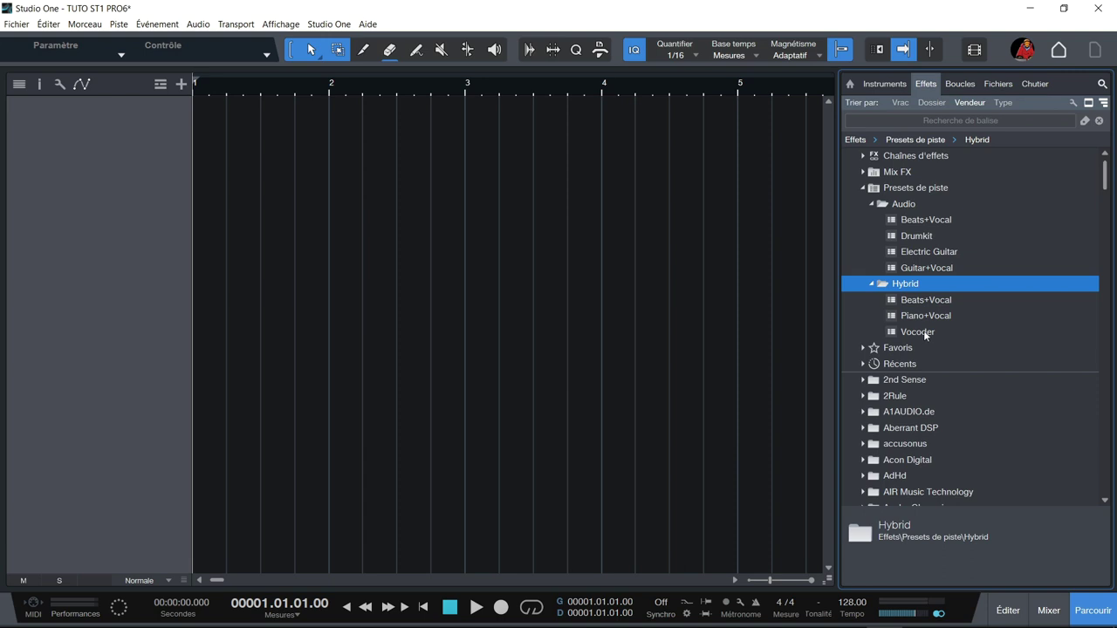
click(864, 187)
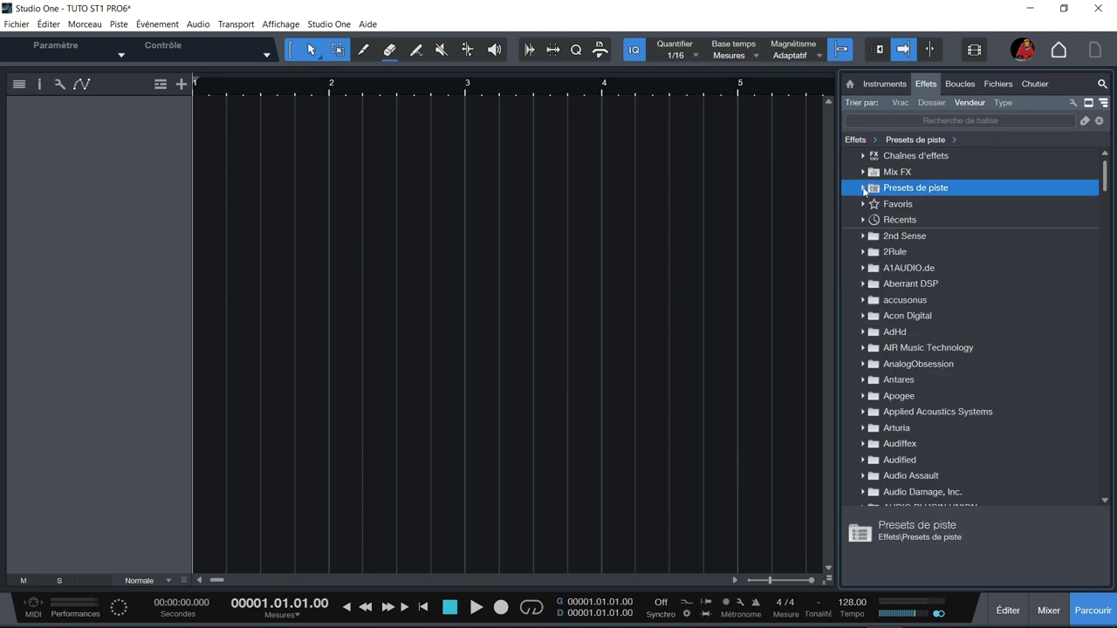
- Look through the favourite effects in the Favoris folder and collapse it
click(864, 203)
scroll(919, 291, down, 8)
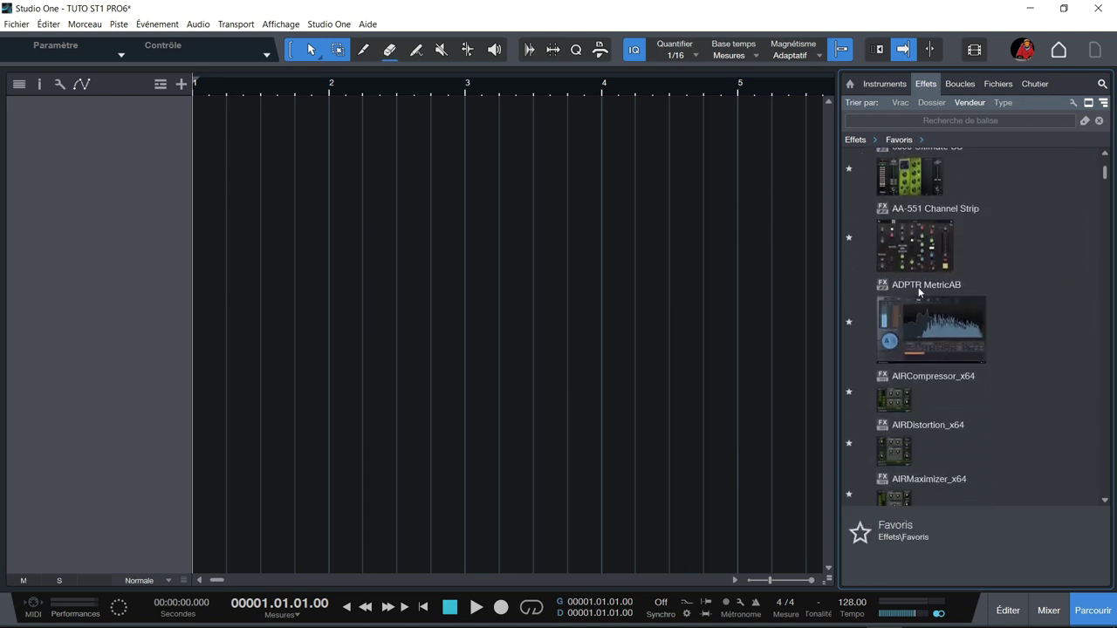
scroll(918, 292, down, 10)
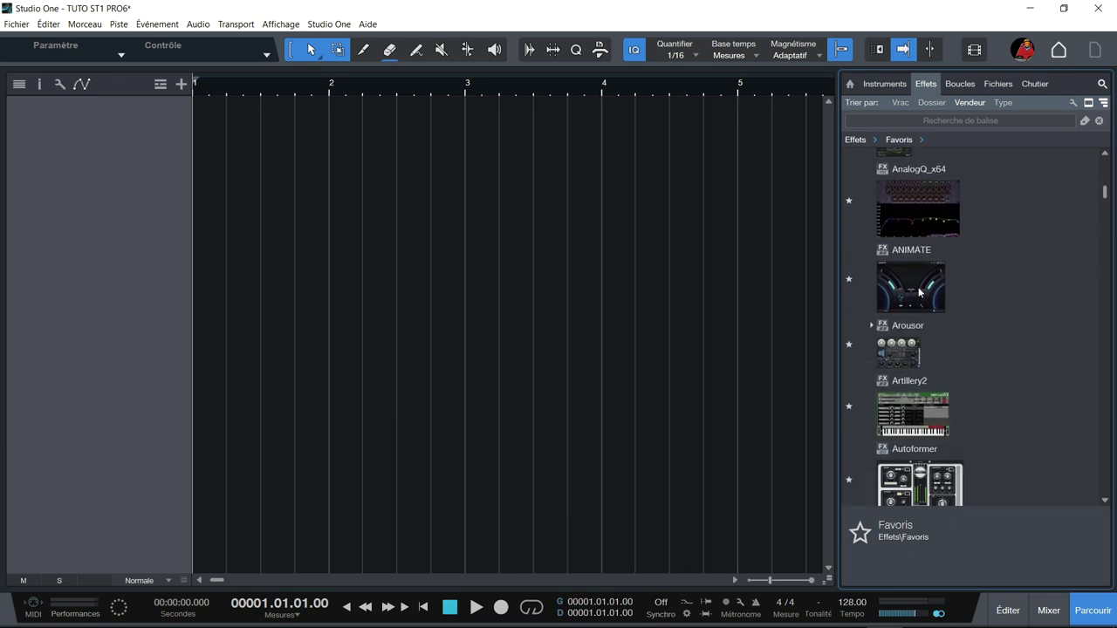
scroll(918, 293, down, 10)
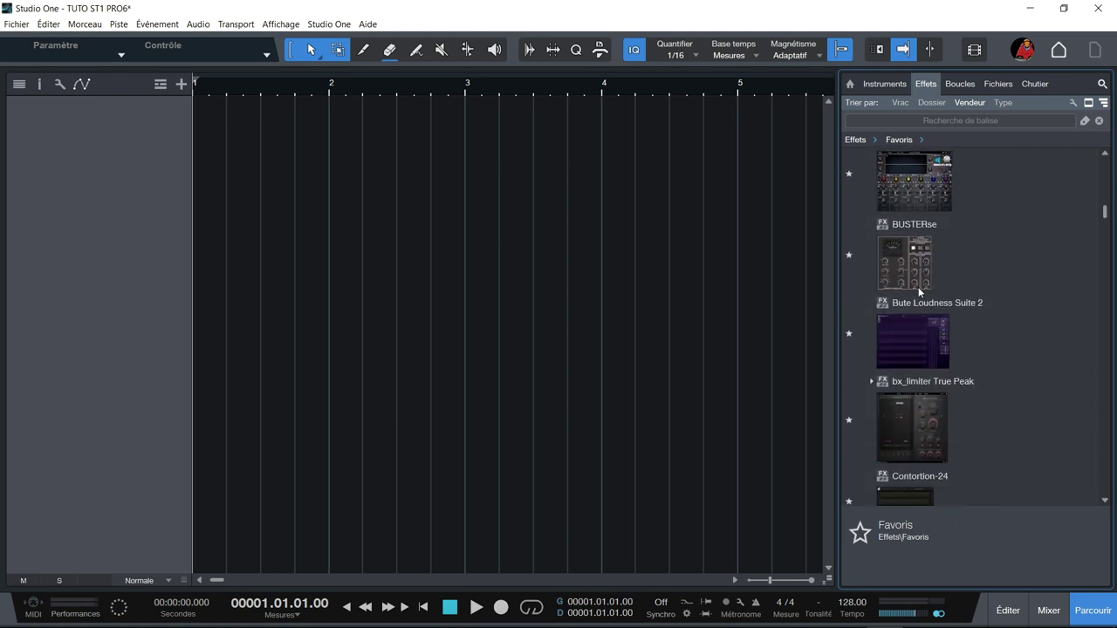
scroll(919, 290, down, 3)
drag(1105, 225, 1105, 170)
click(862, 203)
- View the recently used effects in the Récents folder and collapse it
click(863, 220)
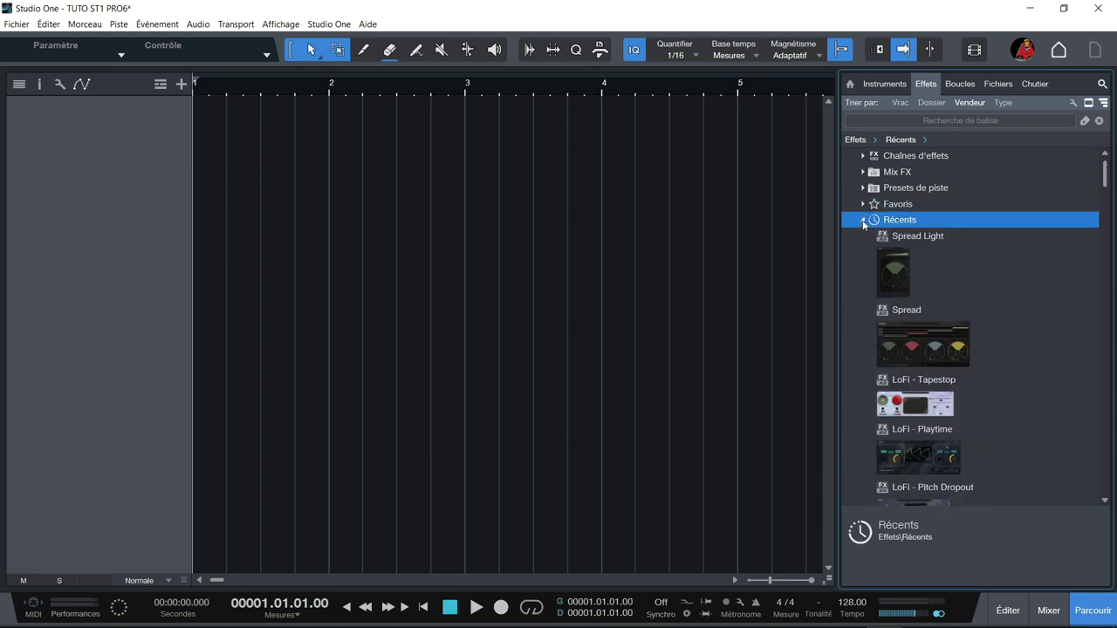
mouse_move(1105, 172)
mouse_down()
mouse_move(1113, 217)
mouse_move(1106, 174)
mouse_up()
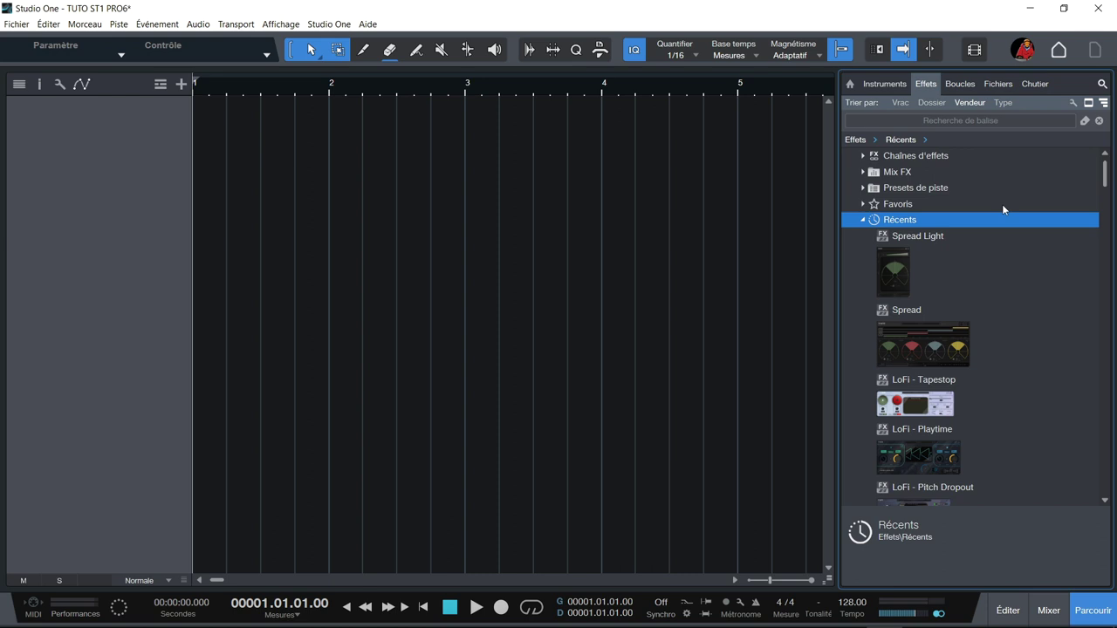
key(Left)
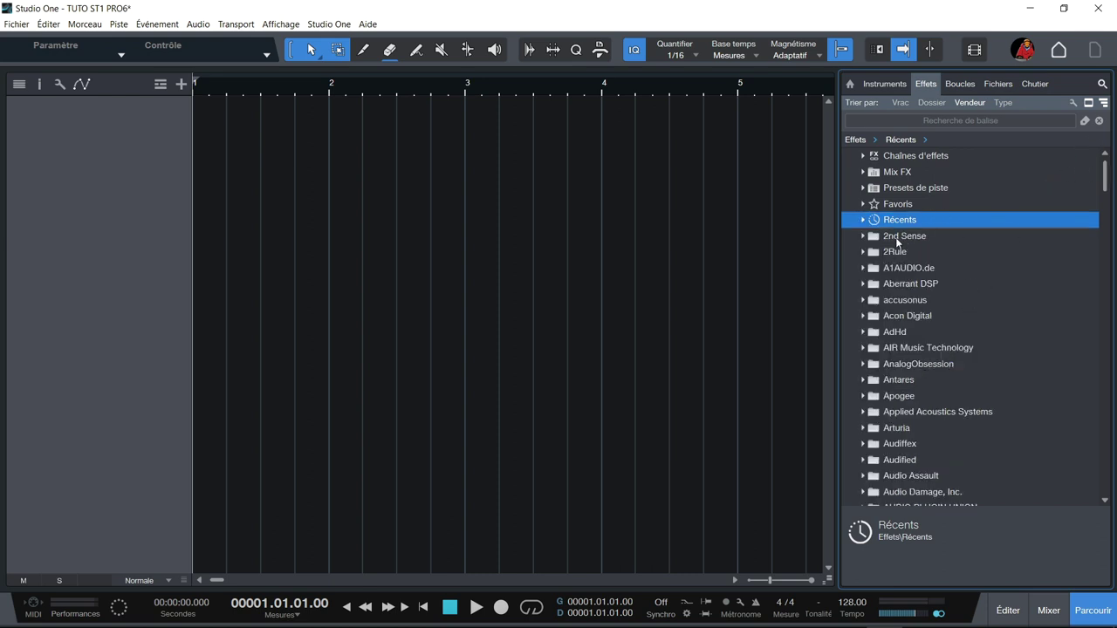
- Look through the effects vendor folders, collapsing the expanded Denise folder
drag(1109, 170, 1111, 234)
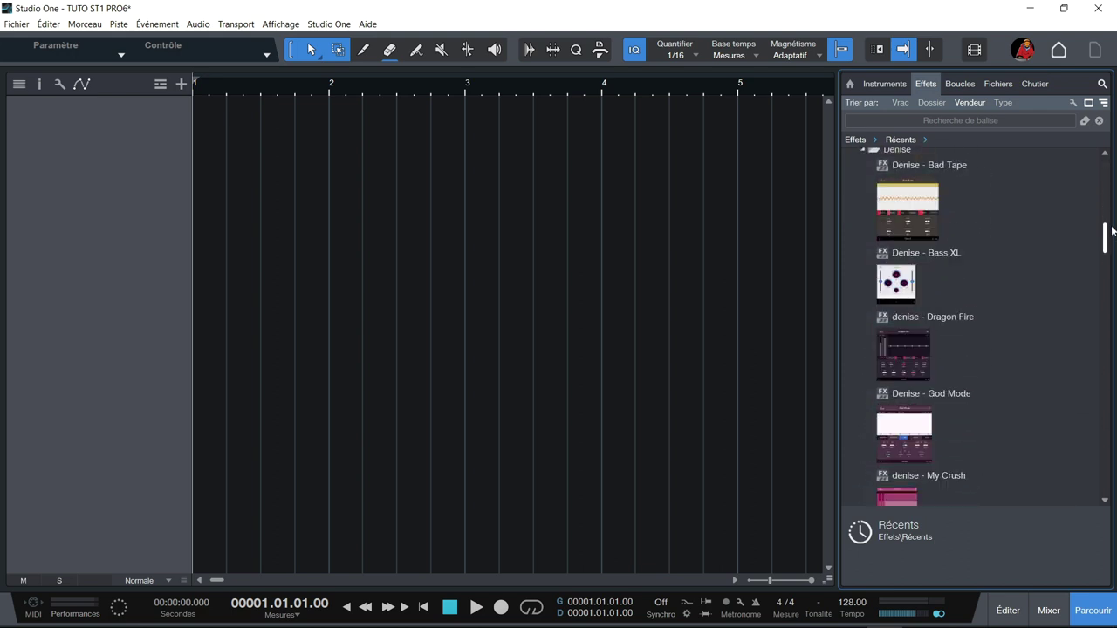
scroll(1080, 225, up, 5)
drag(1105, 206, 1106, 225)
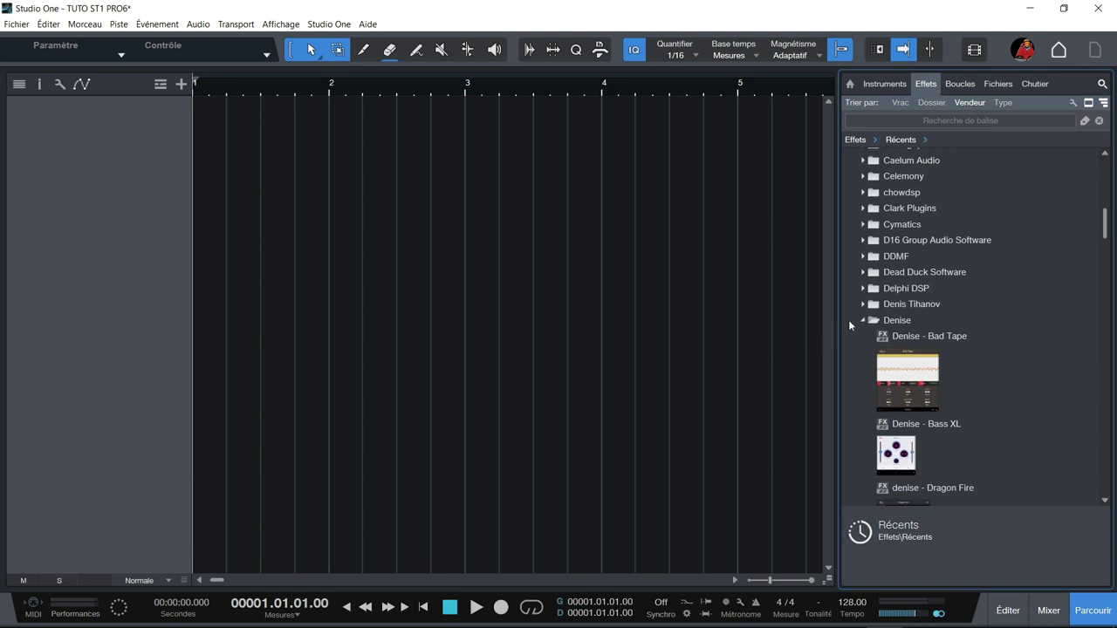
click(862, 320)
scroll(1083, 260, down, 15)
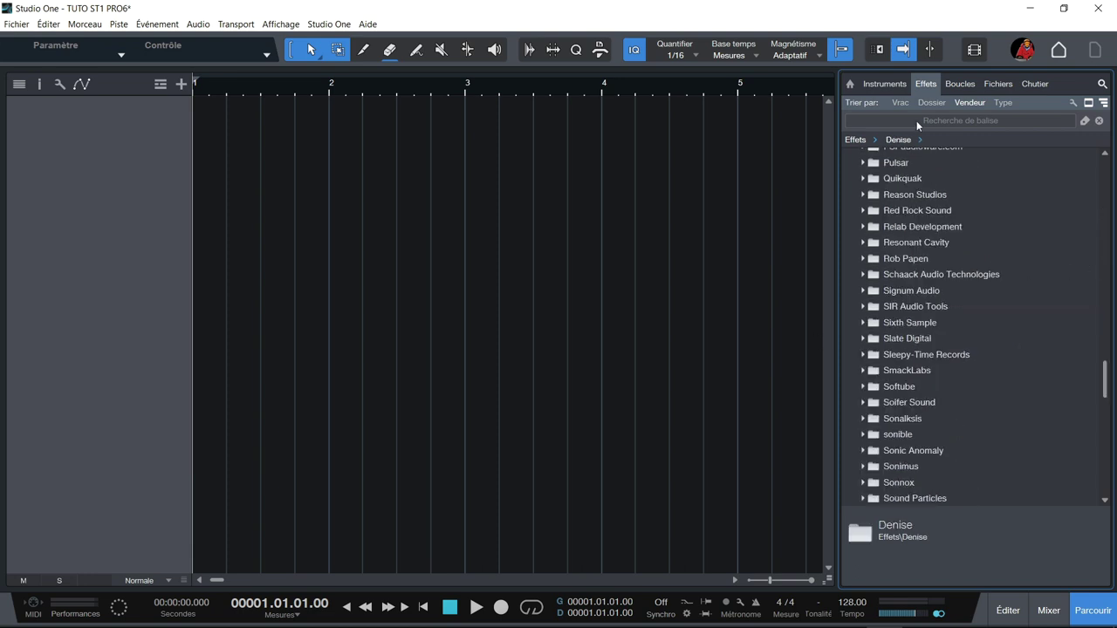
- View the browser's start page and the Instruments list, and return to the Effets list
click(851, 85)
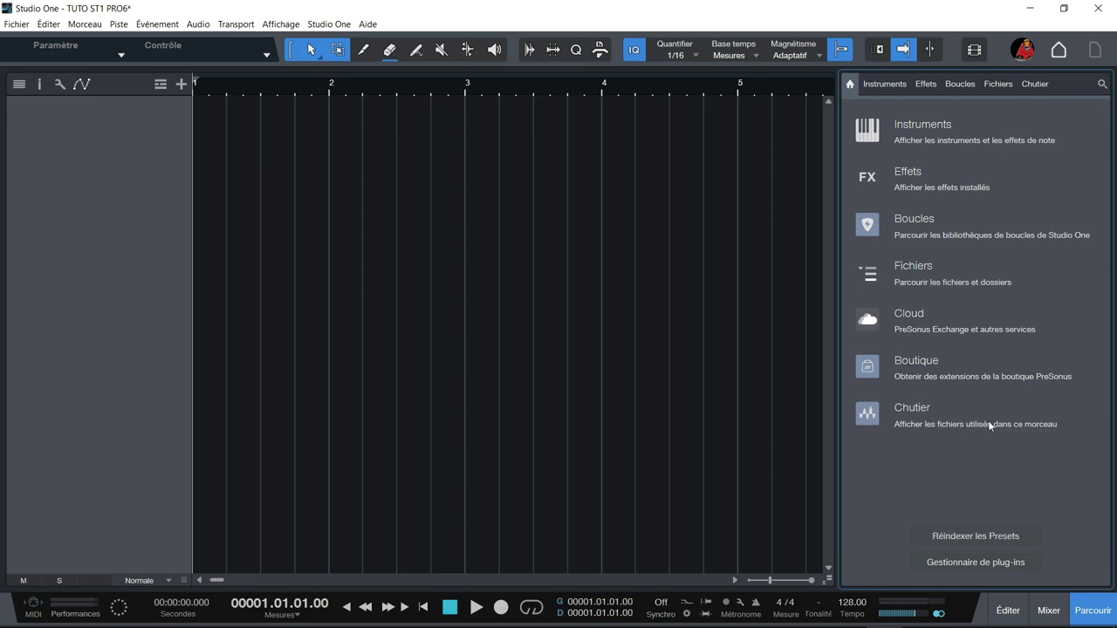
click(883, 82)
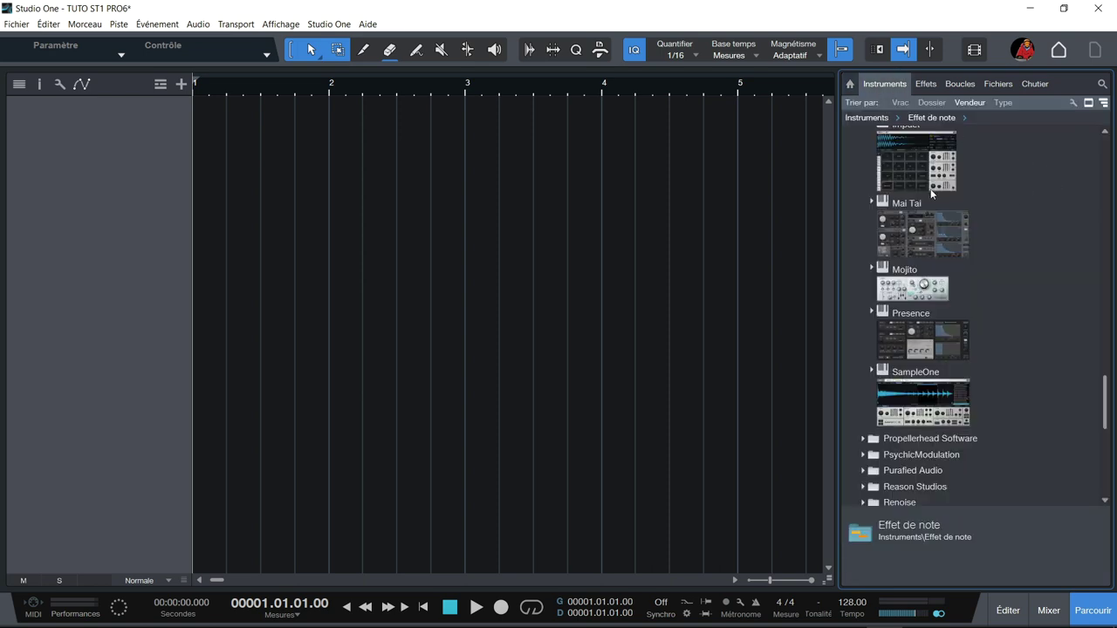
click(925, 84)
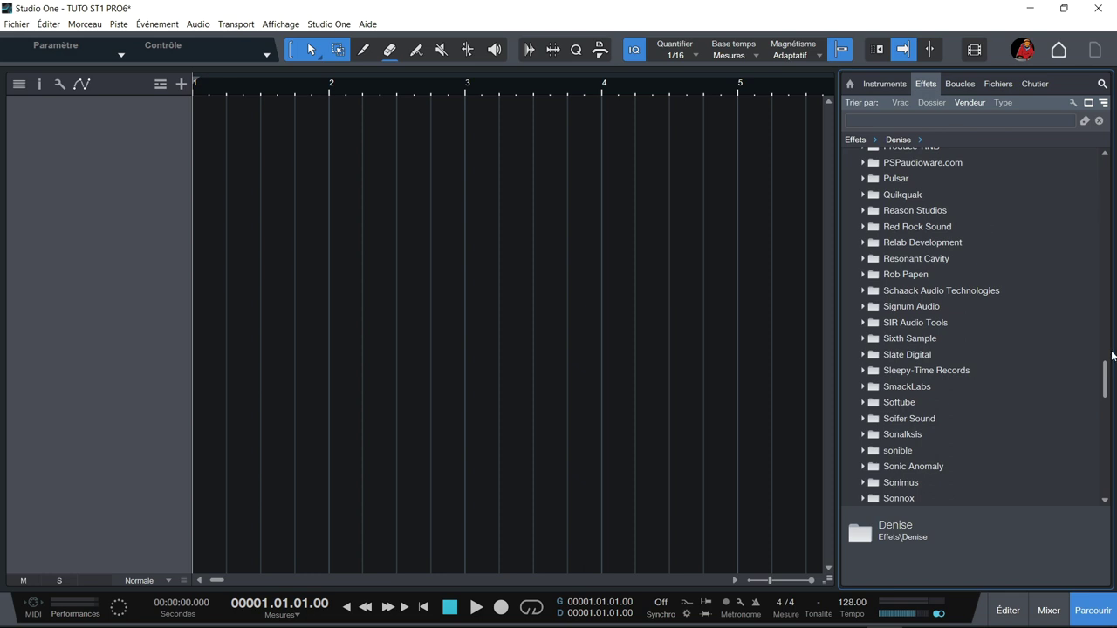
- Expand the PreSonus effects folder and the Analog Delay presets, and select the preset 1968 Old Analog
drag(1105, 377, 1104, 355)
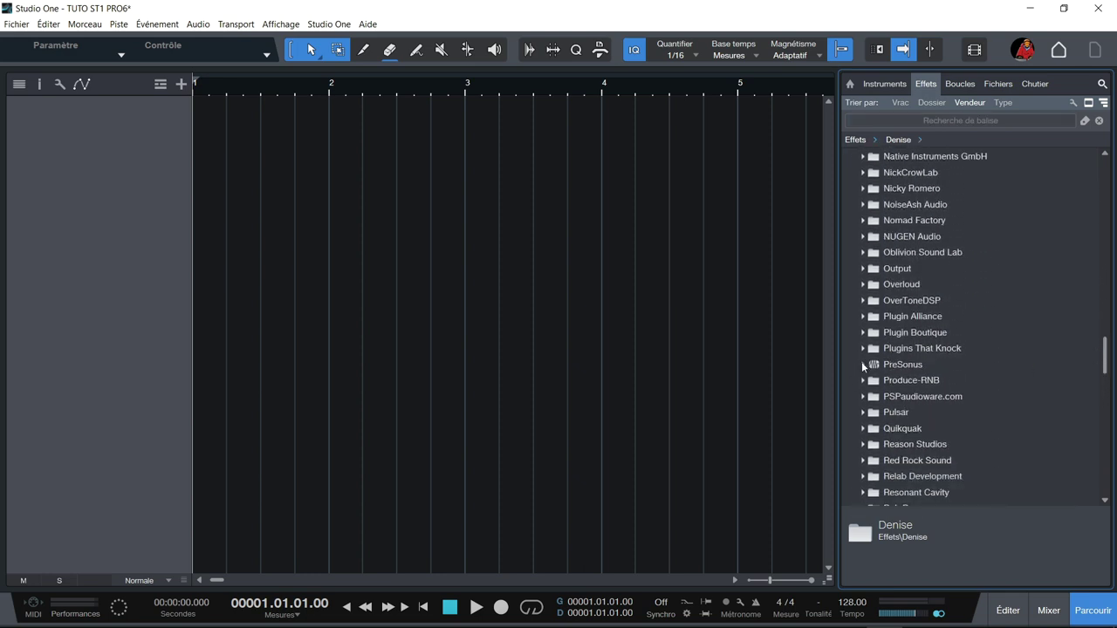
click(862, 365)
drag(1108, 269, 1105, 285)
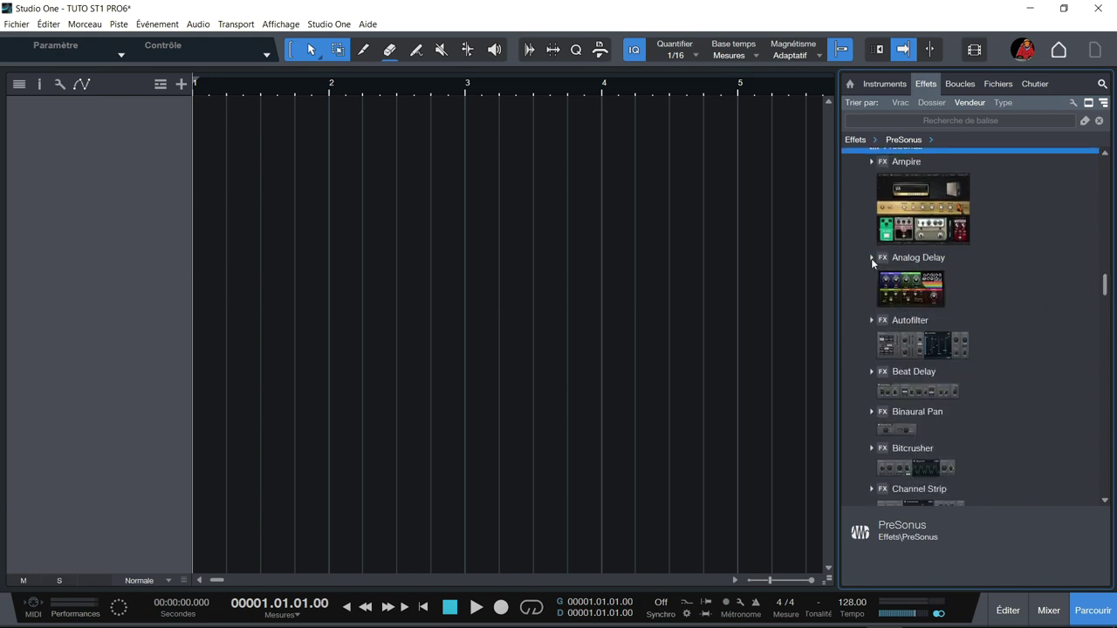
click(872, 258)
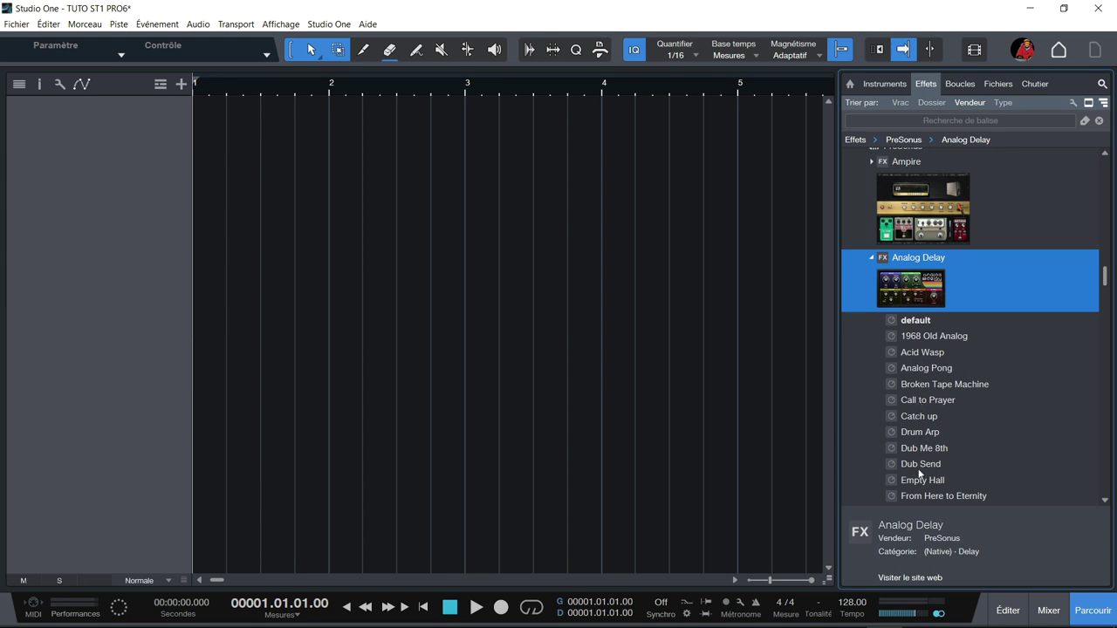
click(913, 339)
mouse_move(913, 340)
mouse_down()
mouse_move(881, 349)
mouse_move(515, 211)
mouse_move(861, 348)
mouse_move(909, 342)
mouse_up()
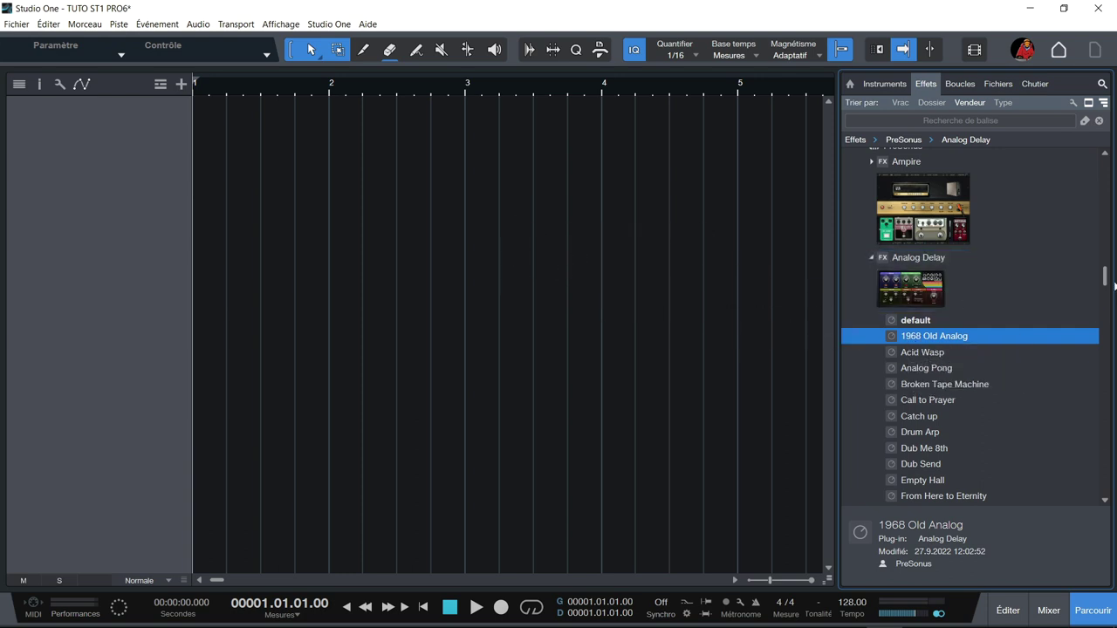
- Expand the Plugin Alliance effects folder and the AMEK EQ 200 presets, and select 04 HW Mastering Hip Hop
drag(1104, 280, 1101, 269)
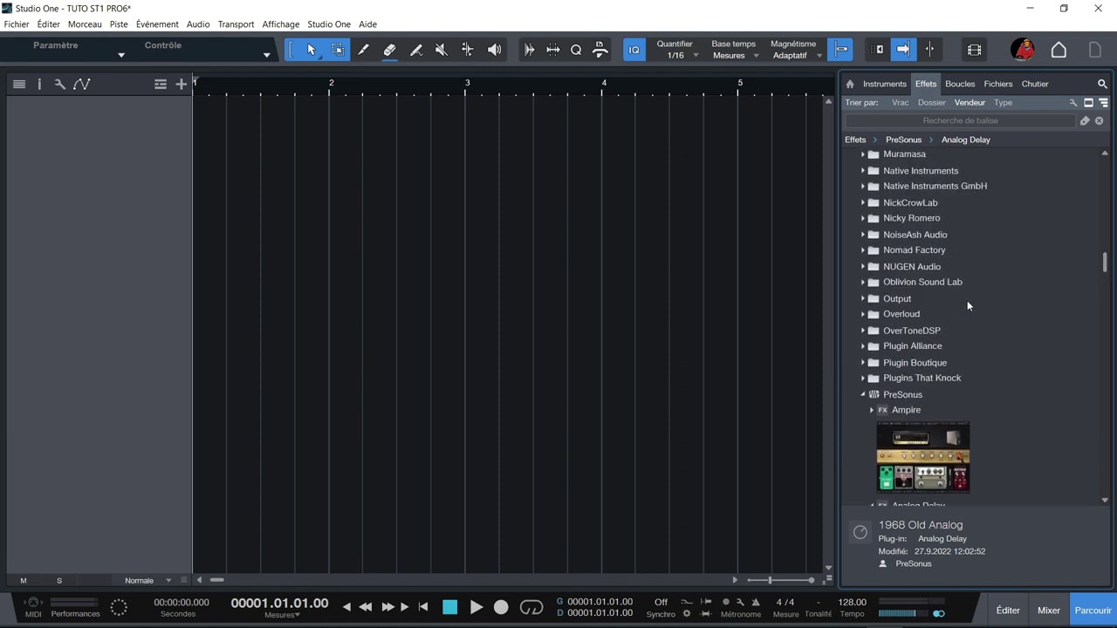
click(864, 348)
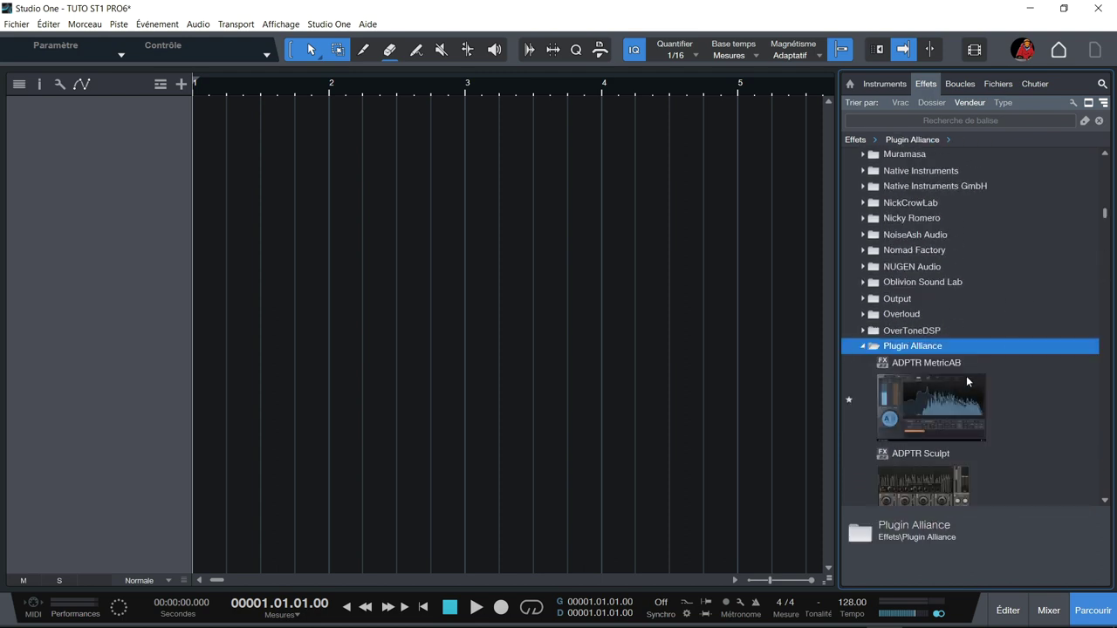
drag(1105, 211, 1105, 226)
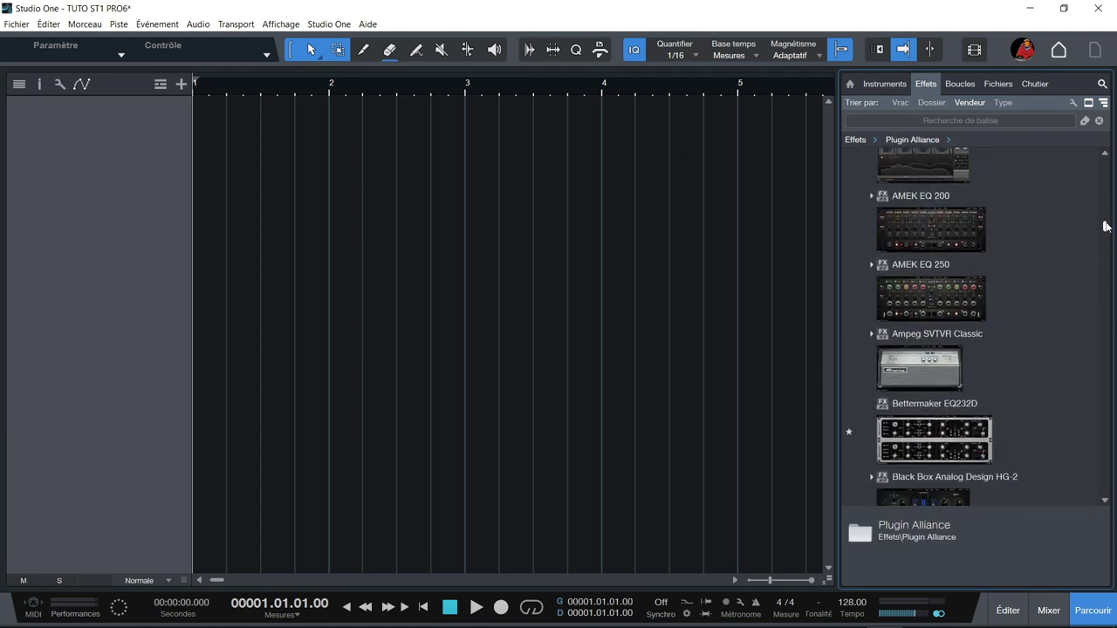
click(870, 196)
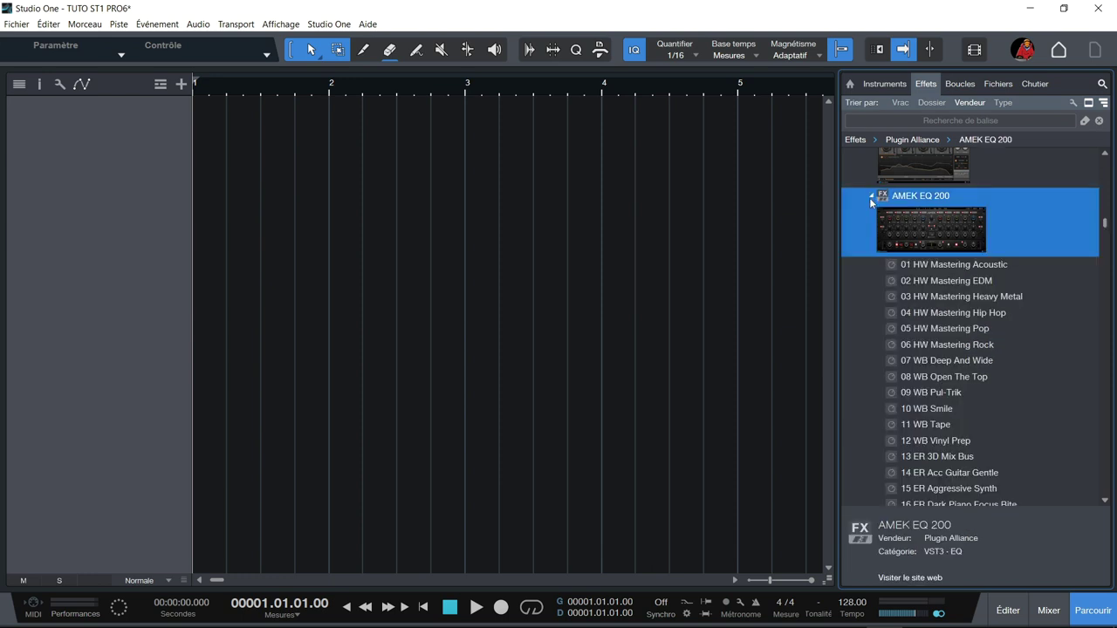
click(946, 314)
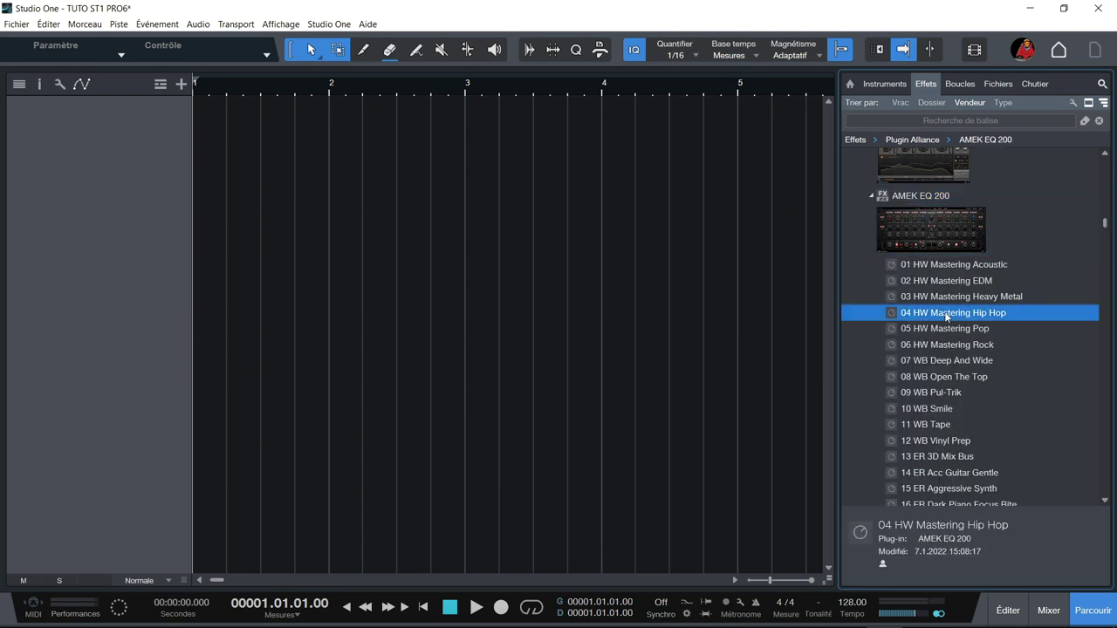
- Try to add the 04 HW Mastering Hip Hop preset to a new audio track, and collapse the AMEK EQ 200 presets
drag(946, 316, 947, 319)
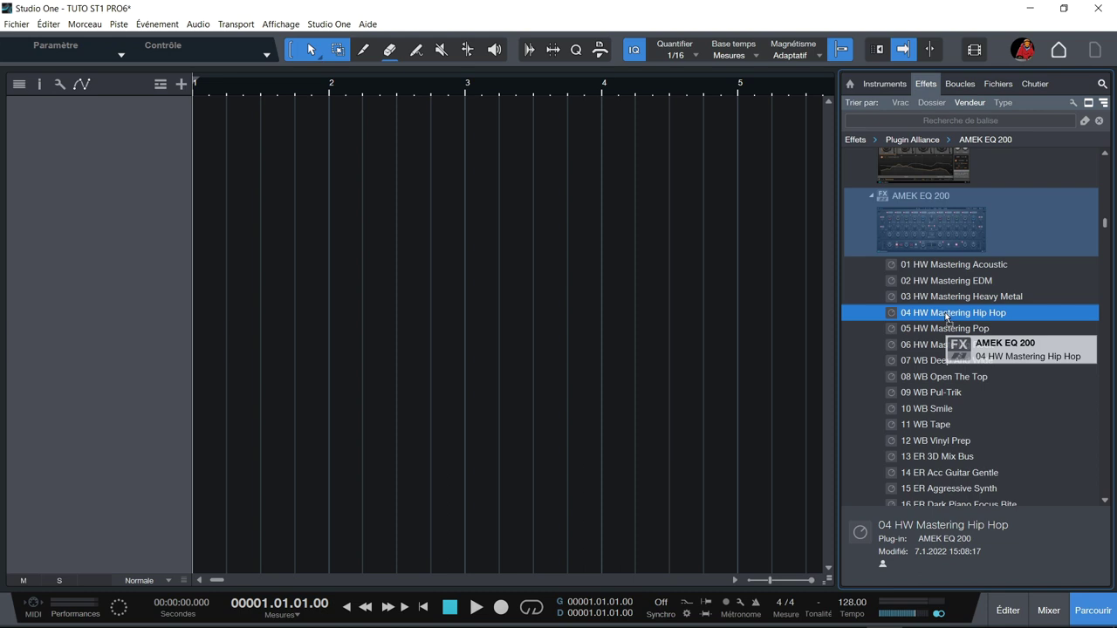
drag(948, 319, 709, 253)
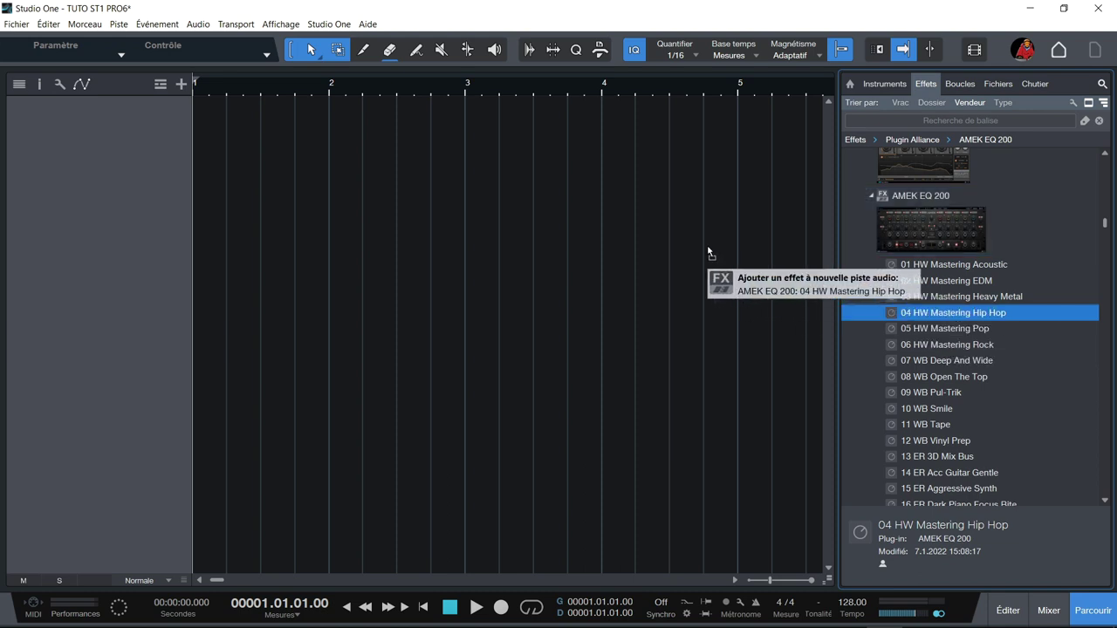
drag(709, 253, 915, 316)
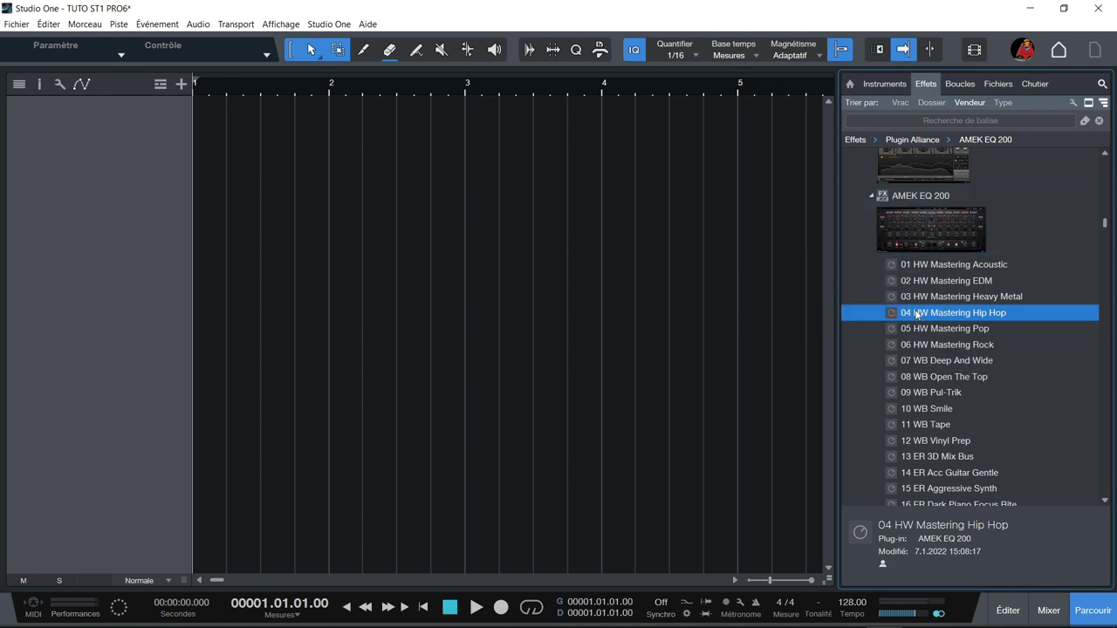
click(871, 195)
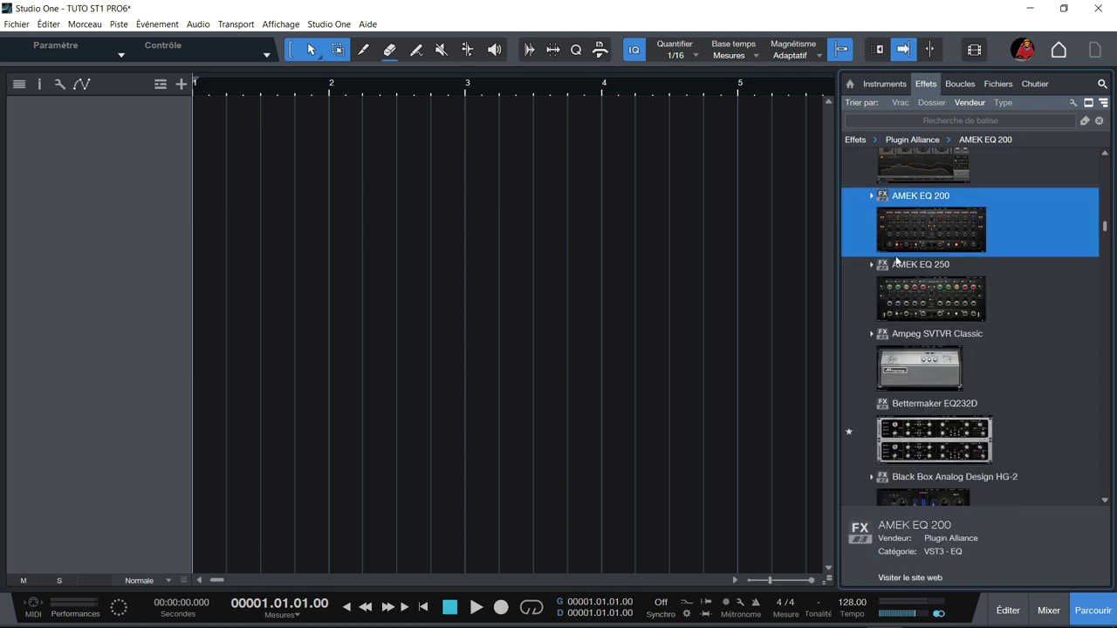
- Switch the browser from its start page to the Instruments list and back to the Effets list
click(849, 84)
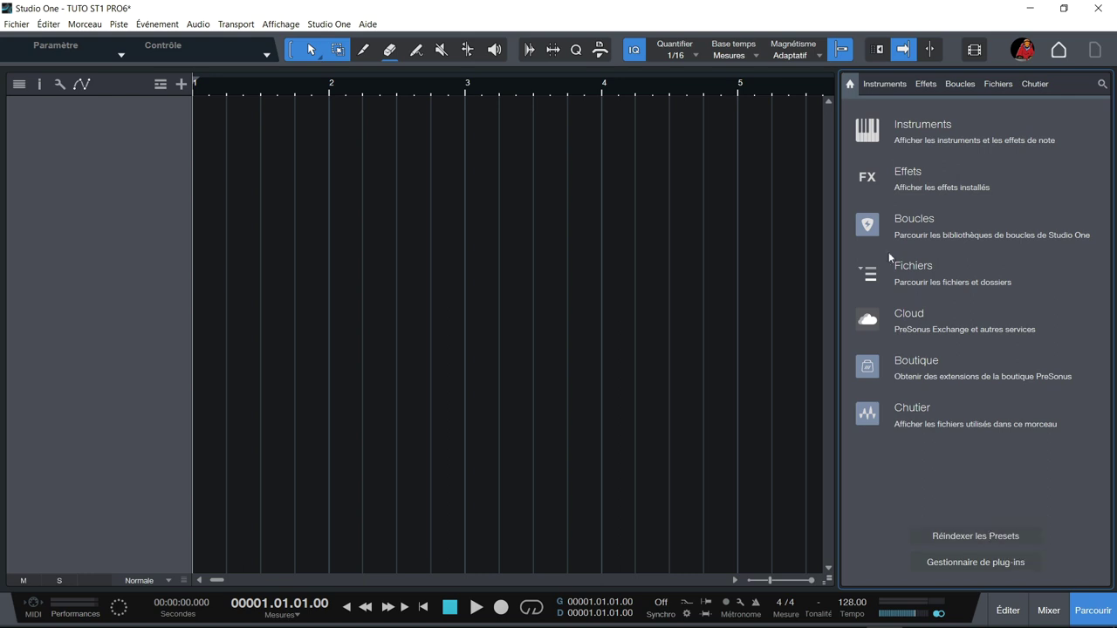
click(878, 84)
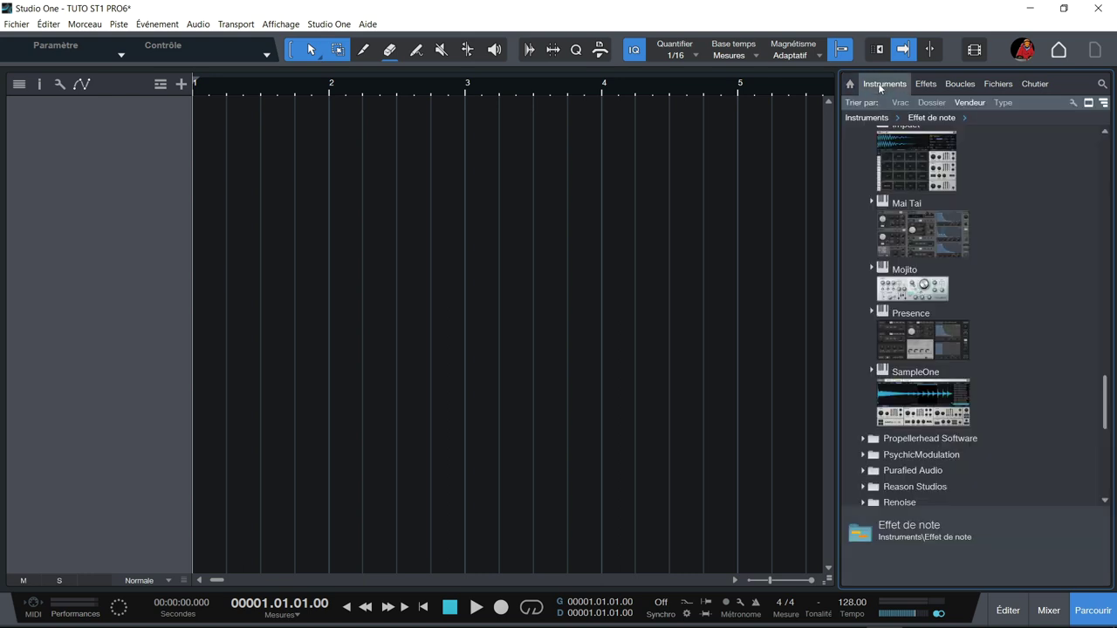
click(926, 86)
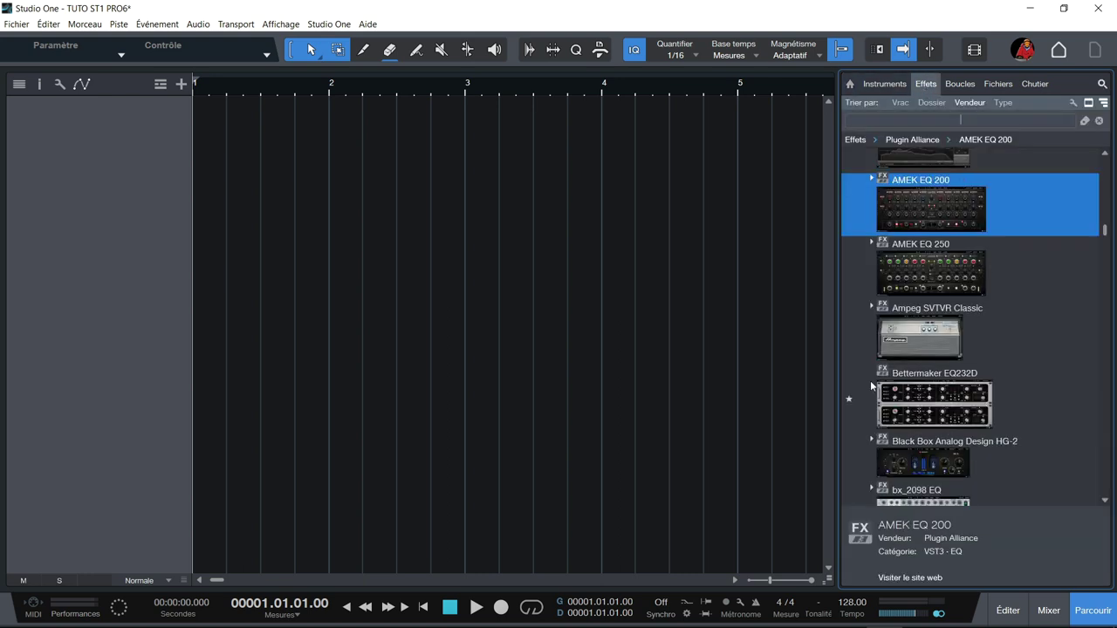
- Look over the Plugin Alliance effects and collapse the vendor folder
scroll(1017, 252, down, 3)
scroll(1018, 253, up, 3)
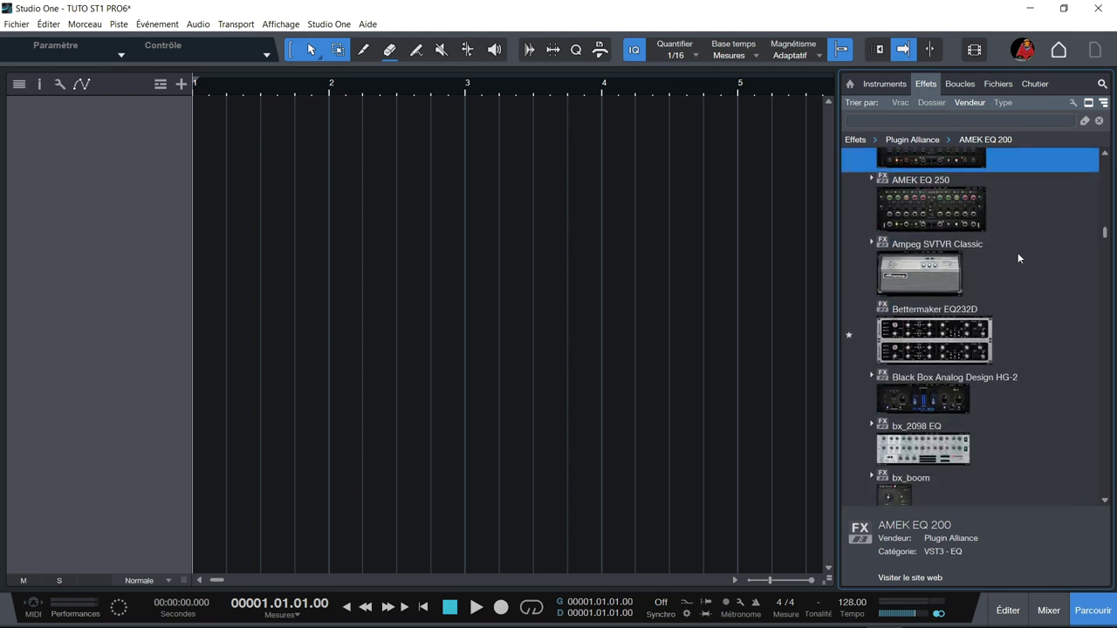
mouse_move(1105, 232)
mouse_down()
mouse_move(1104, 210)
mouse_move(1104, 220)
mouse_up()
click(912, 352)
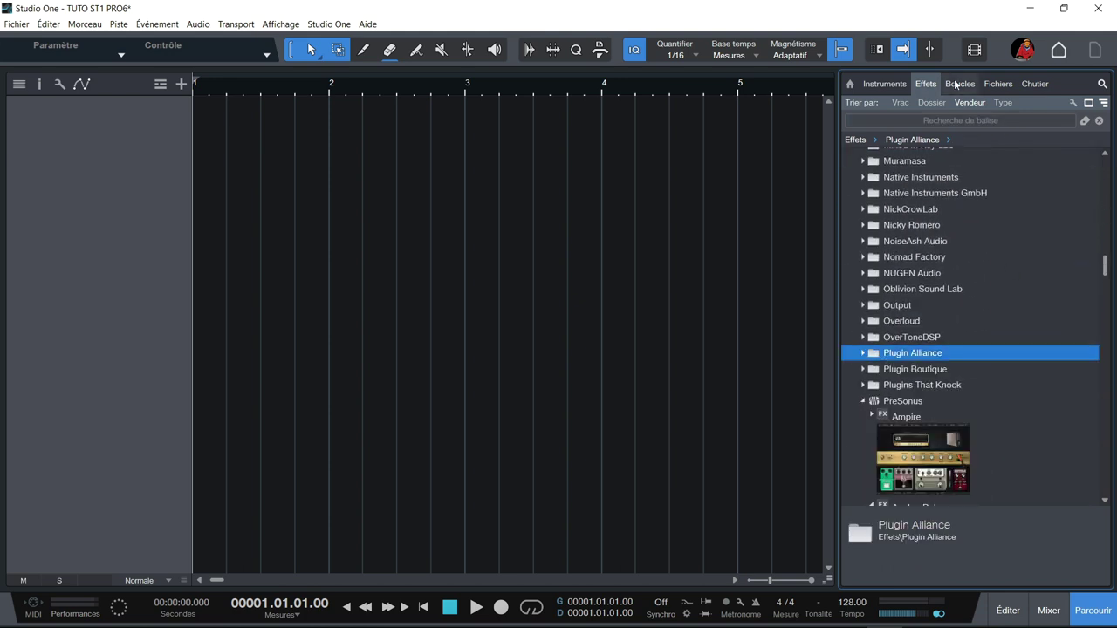
- Show the Boucles library and expand the PreSonus, MVP Loops and Ghosthack folders to view their loop packs
click(957, 81)
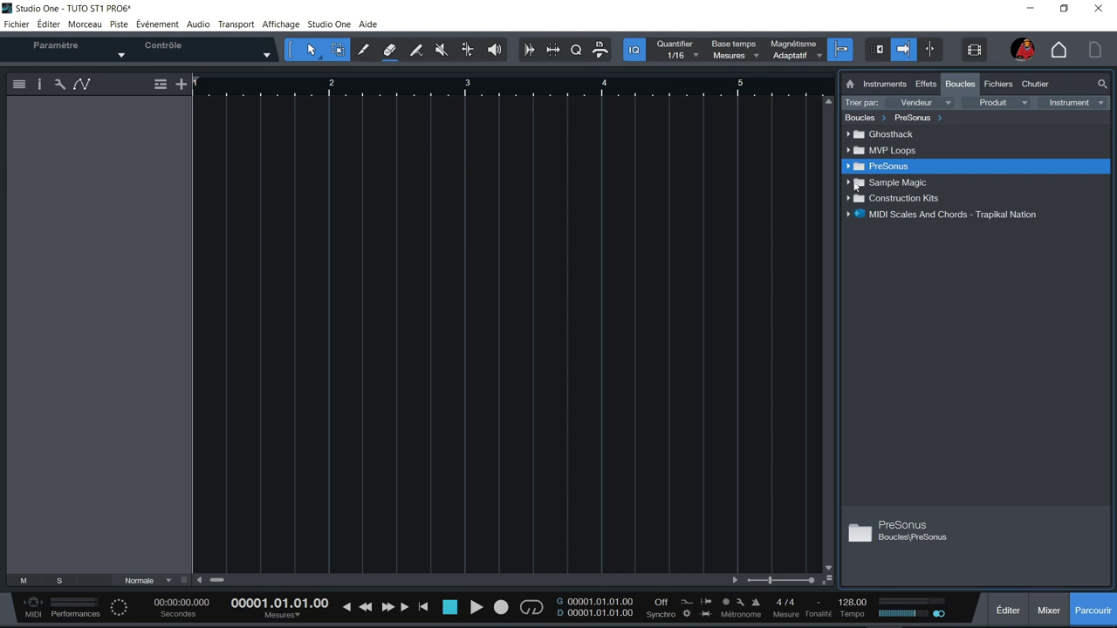
click(850, 167)
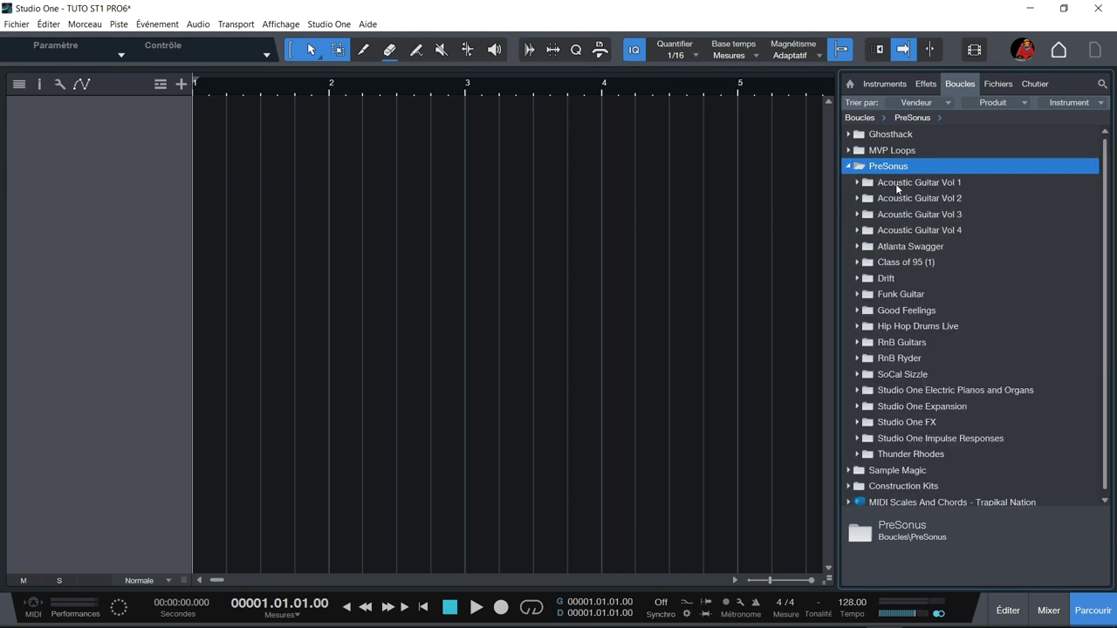
click(849, 151)
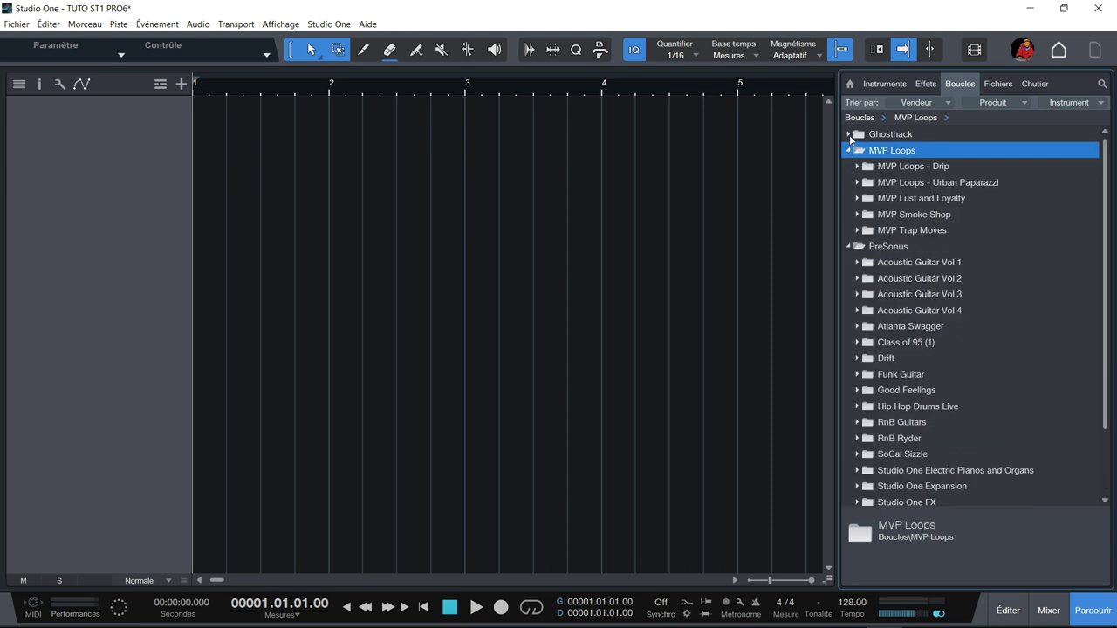
click(850, 135)
scroll(889, 258, down, 3)
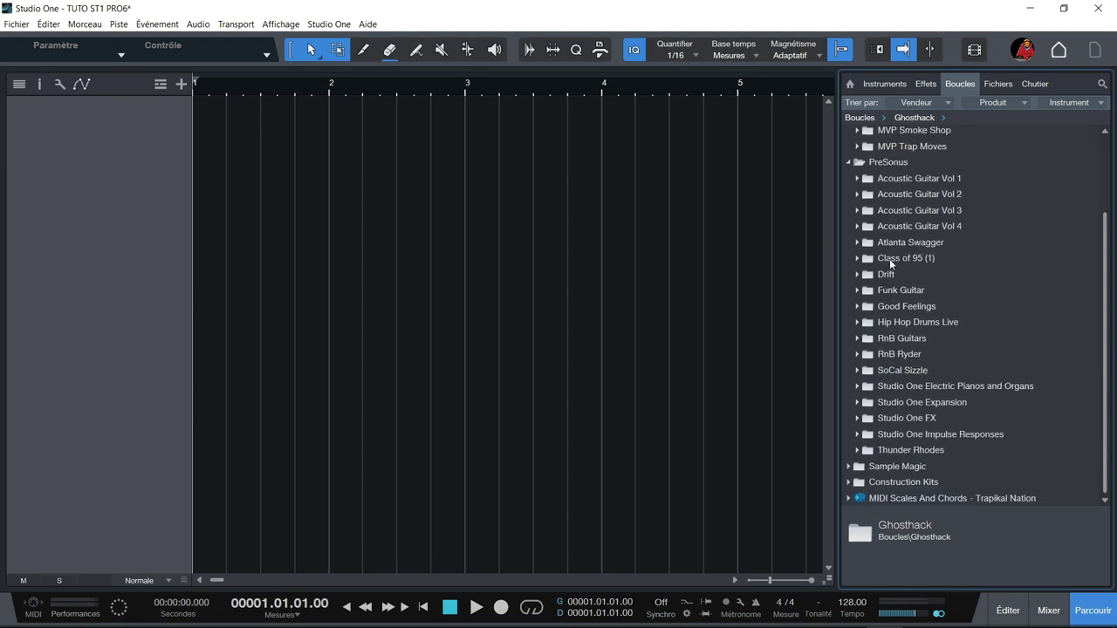
- Look through the available downloads in the Installation de Studio One window and close it
click(368, 24)
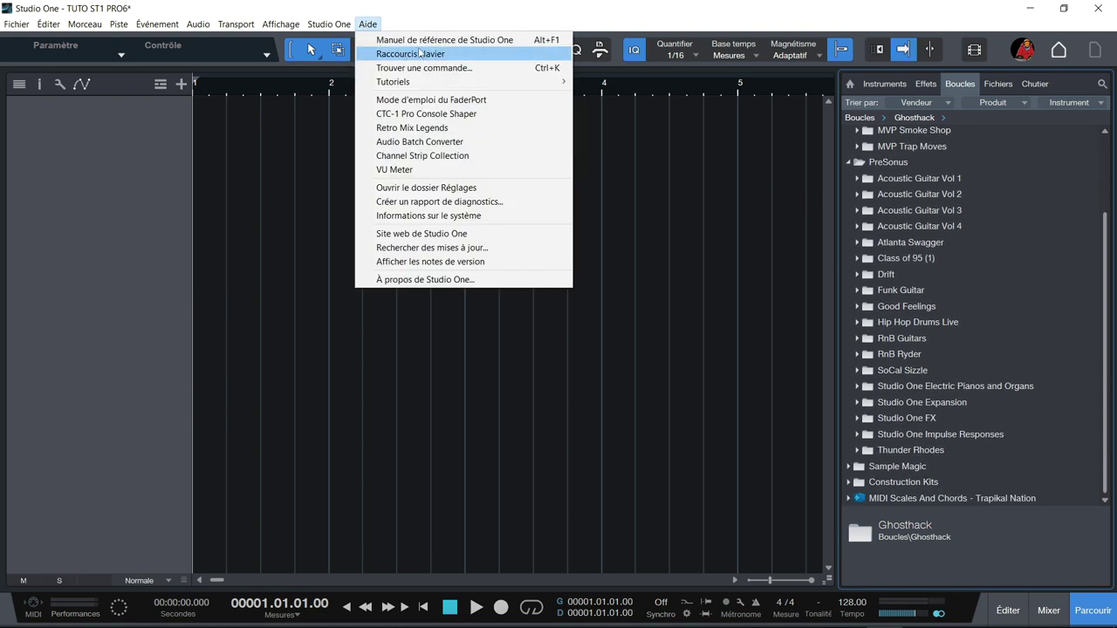
mouse_move(328, 23)
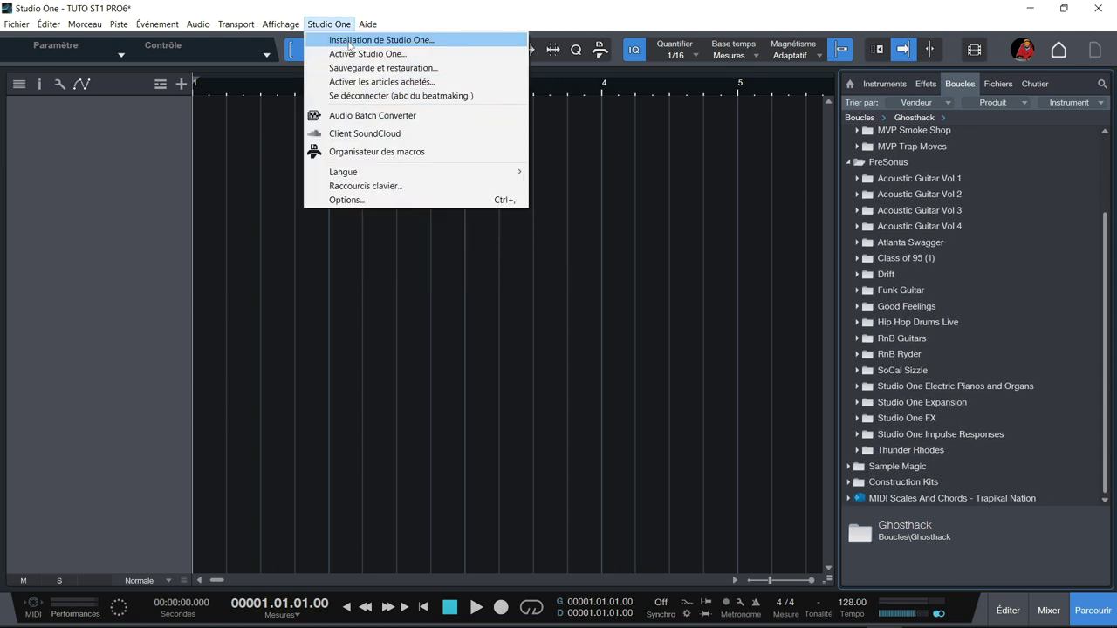
click(349, 43)
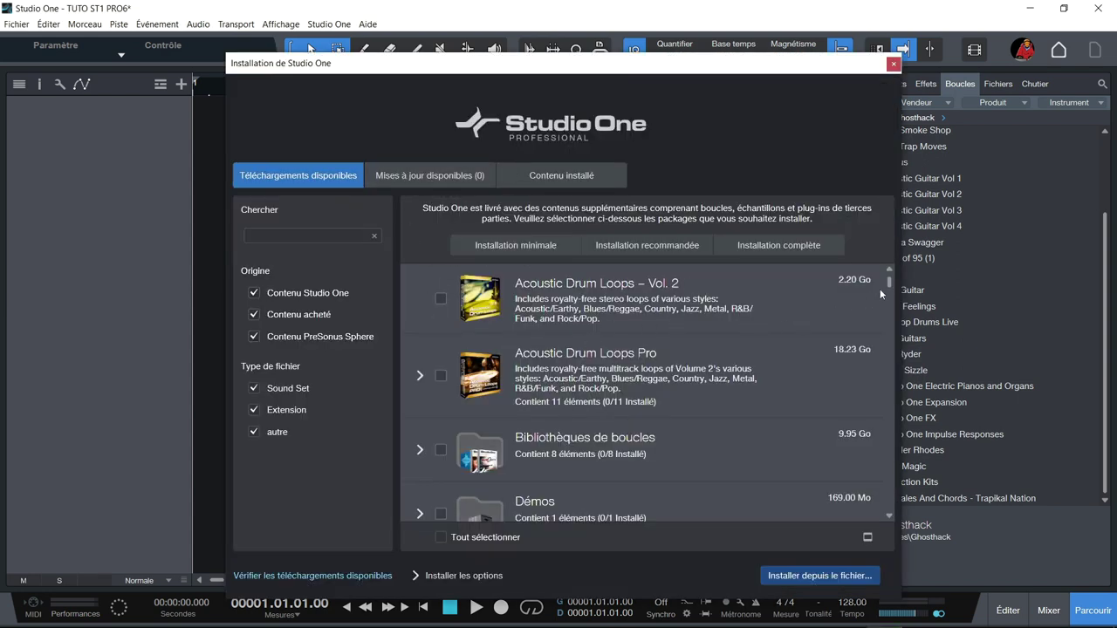
drag(891, 286, 855, 515)
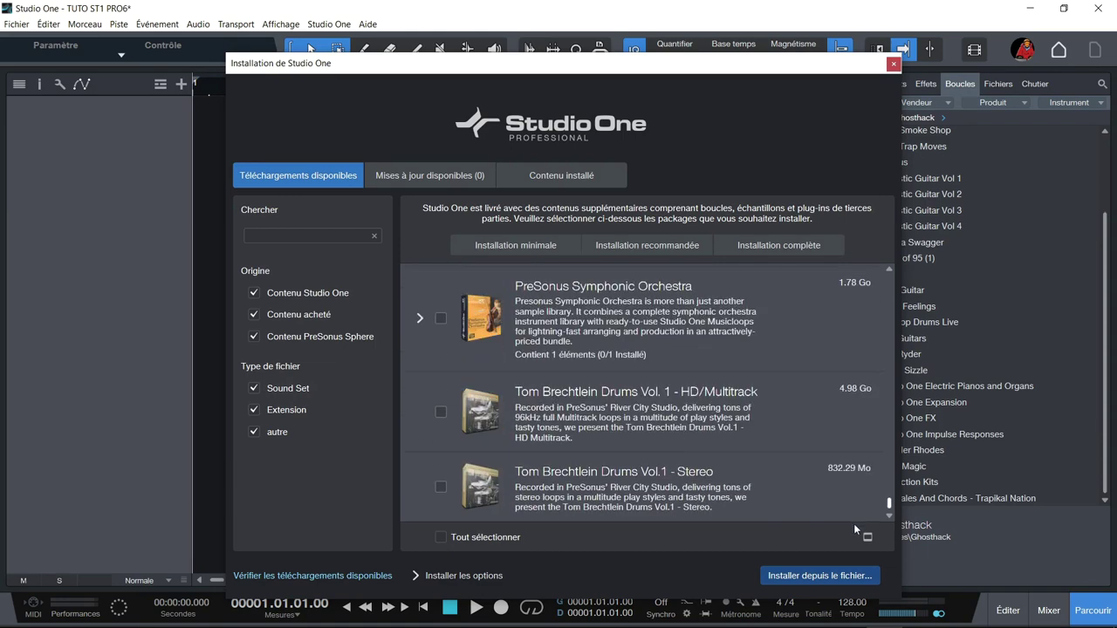
drag(849, 504, 840, 283)
click(893, 63)
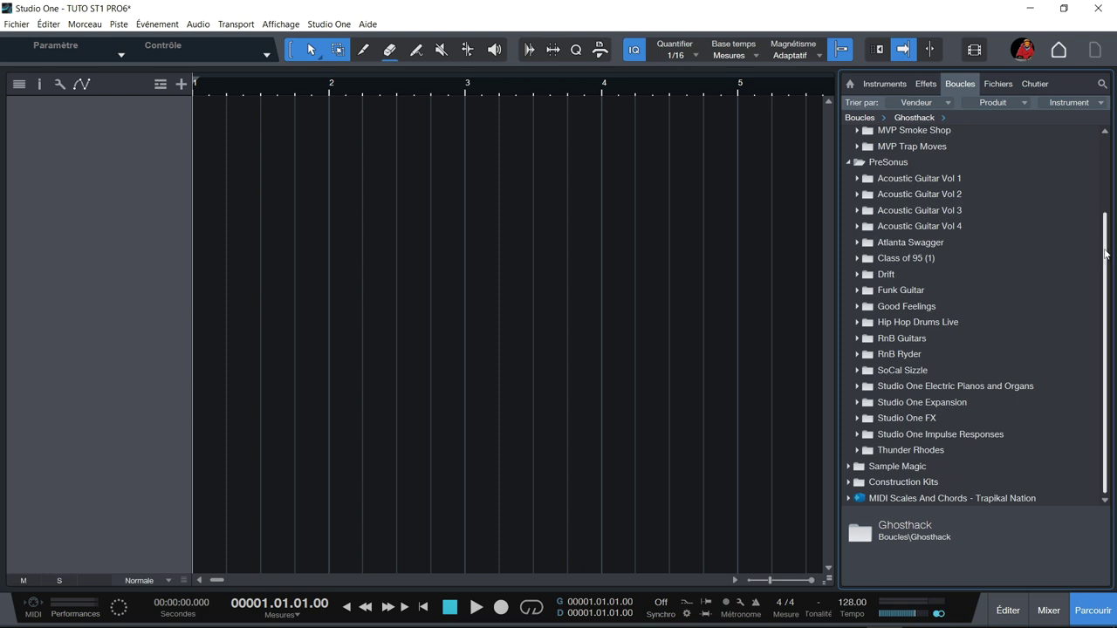
- Expand Acoustic Guitar Vol 1 and its Guitar folder in the PreSonus loops and look through the audioloop files
scroll(1050, 238, up, 3)
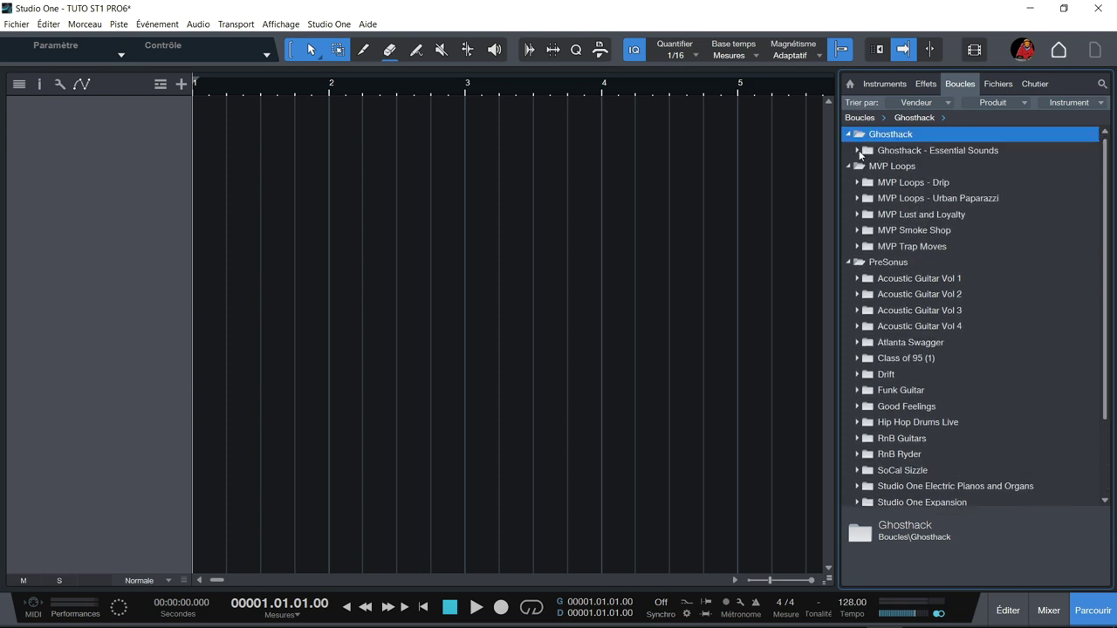
click(857, 281)
click(865, 294)
scroll(969, 349, down, 3)
scroll(969, 349, up, 3)
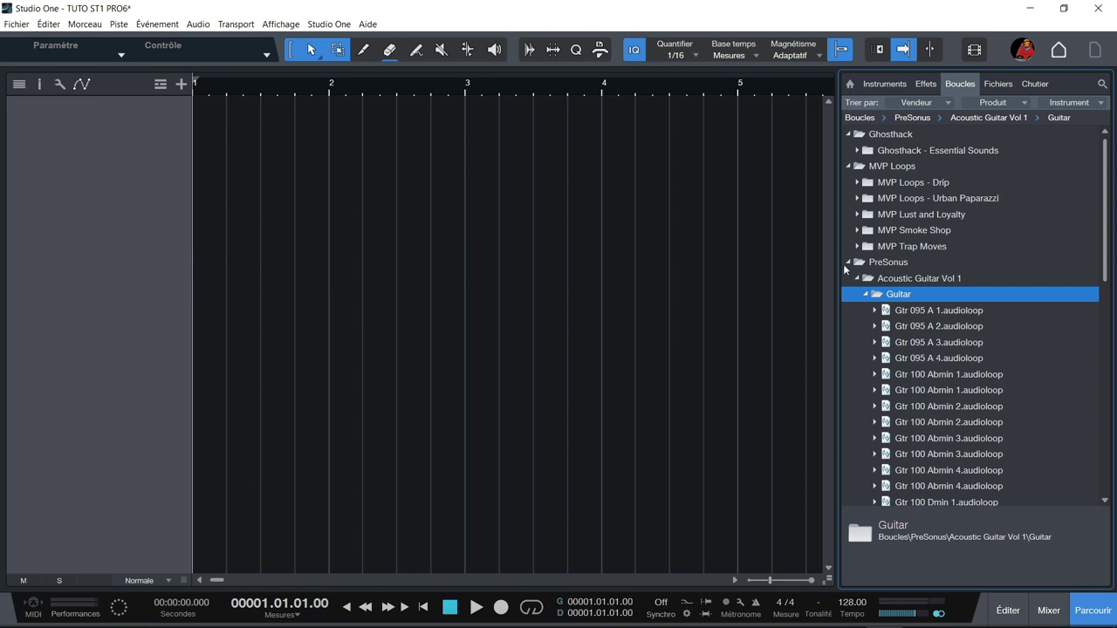
- Collapse the PreSonus, MVP Loops and Ghosthack folders in the Boucles library
click(848, 261)
click(849, 166)
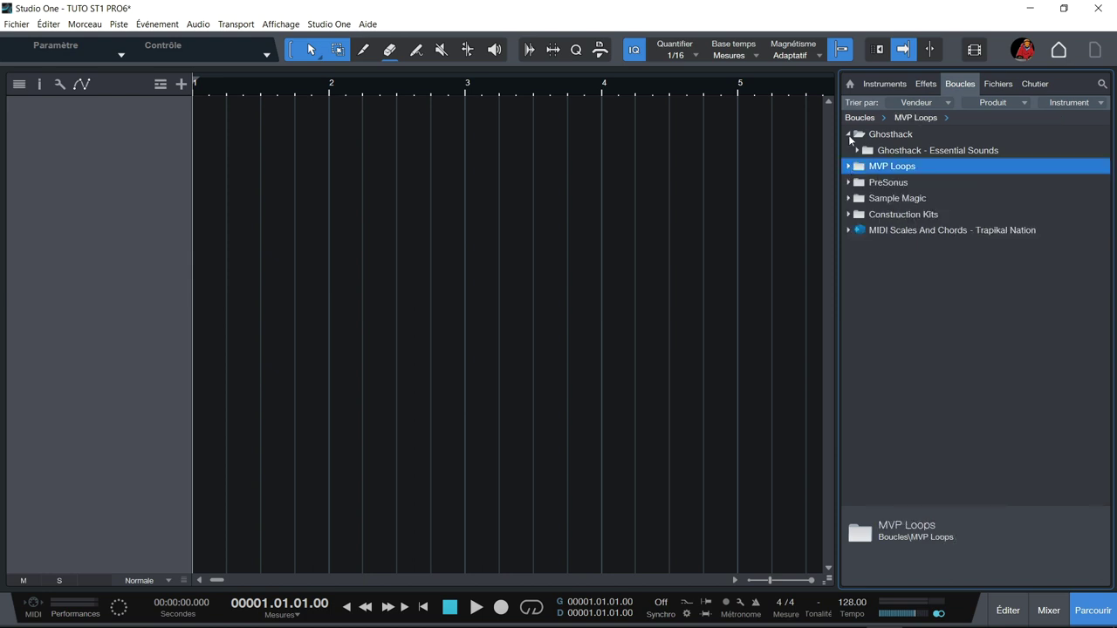
click(848, 134)
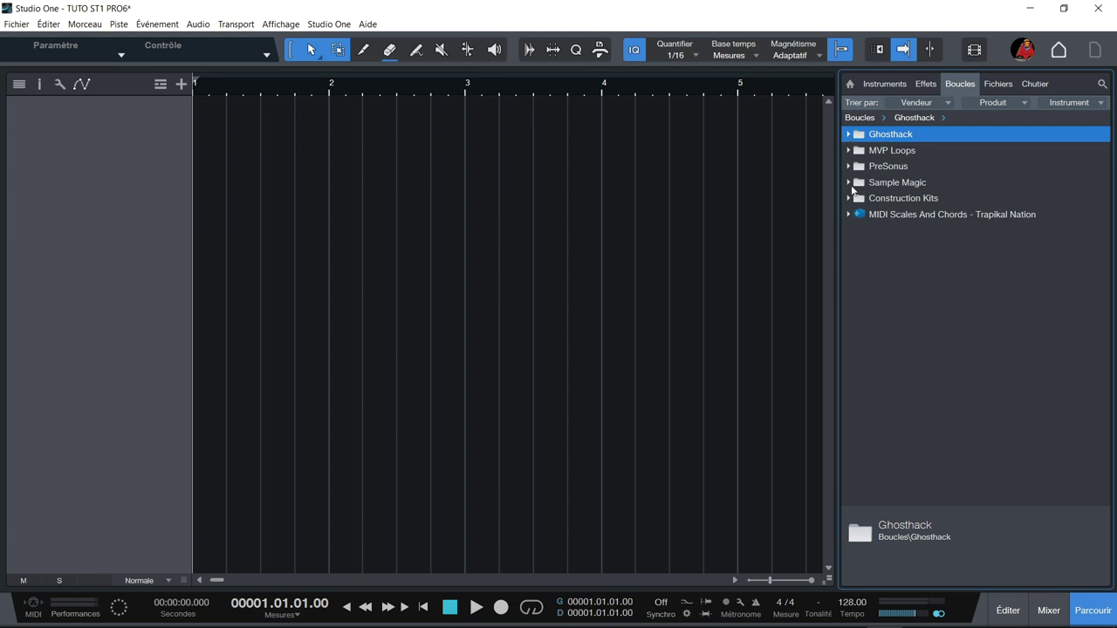
- Show the browser's Fichiers page and the Chutier page
click(997, 84)
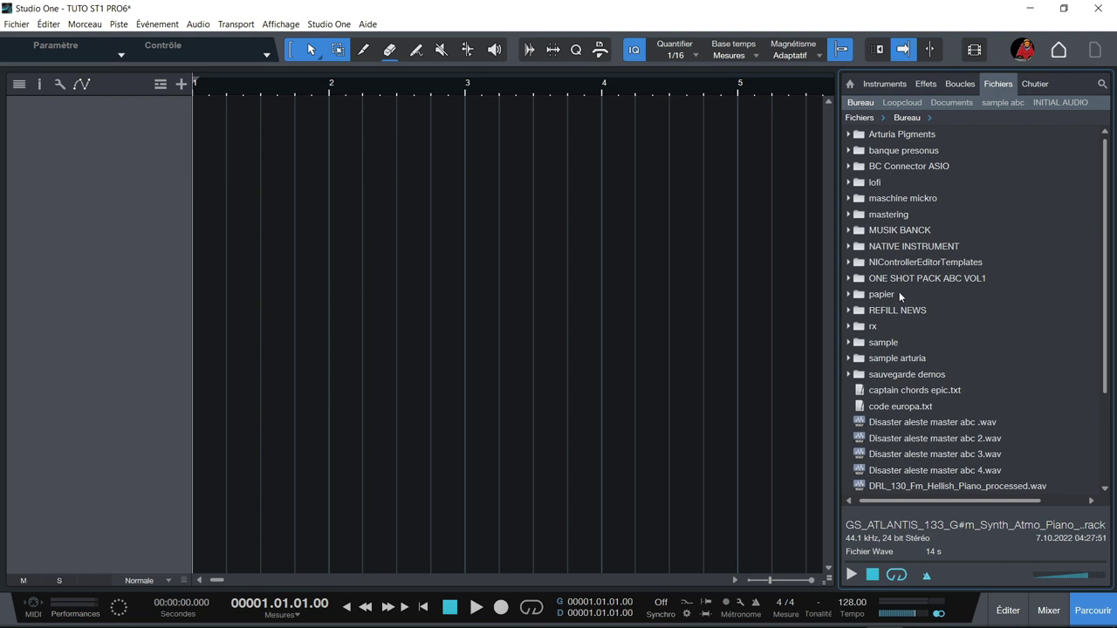
click(1037, 84)
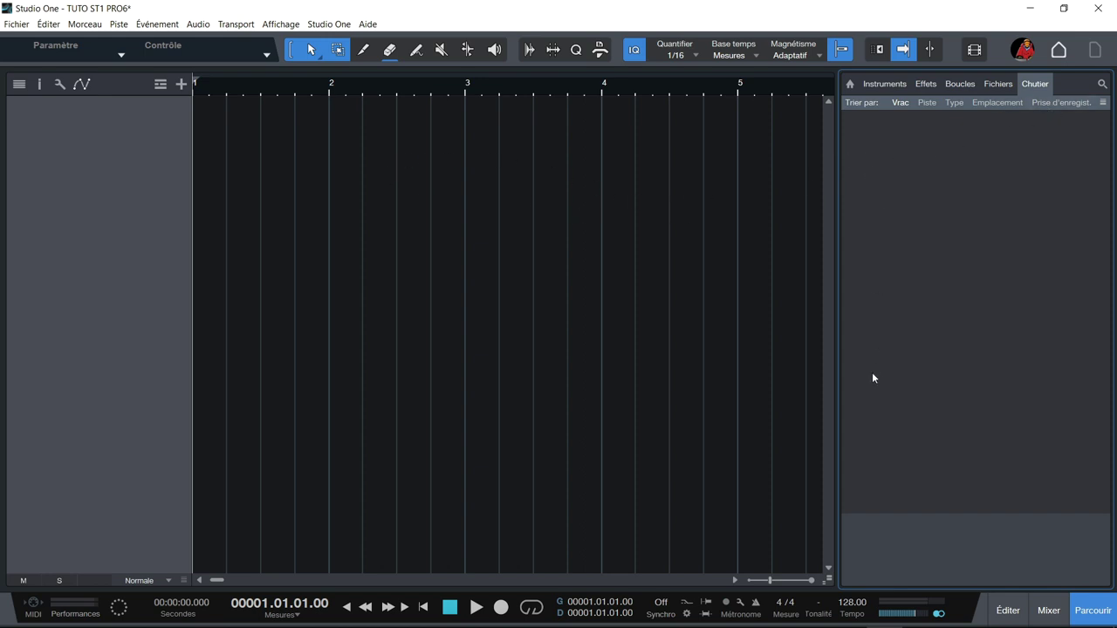
- Look through the Barre d'outils, Inspecteur, Transport and Navigateur options in the toolbar's Personnalisation window
right_click(950, 48)
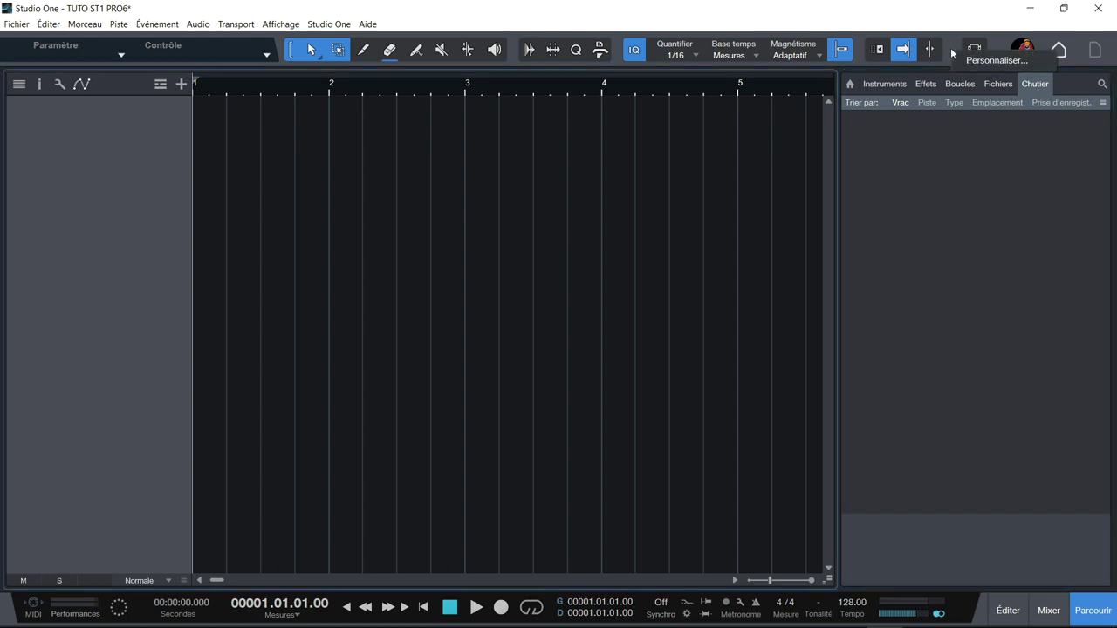
click(969, 59)
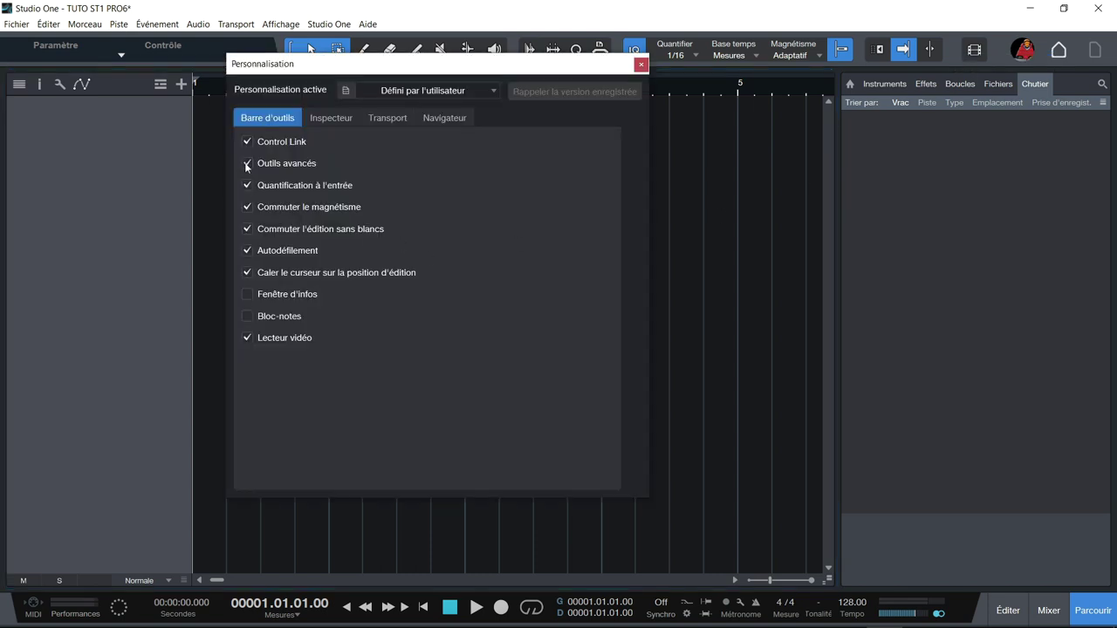
click(327, 117)
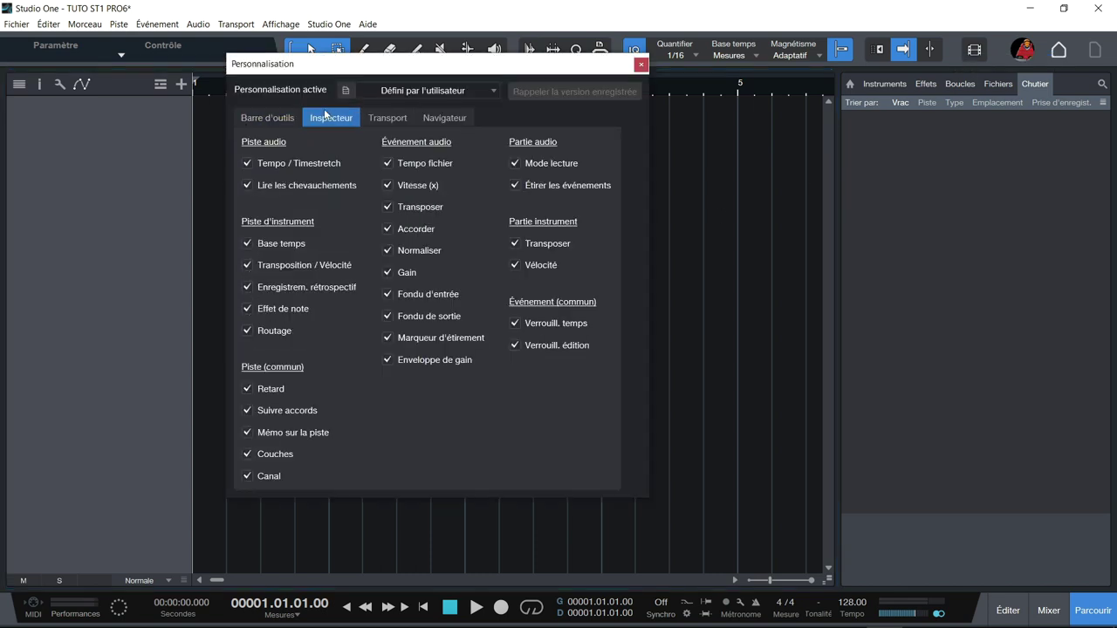
click(384, 120)
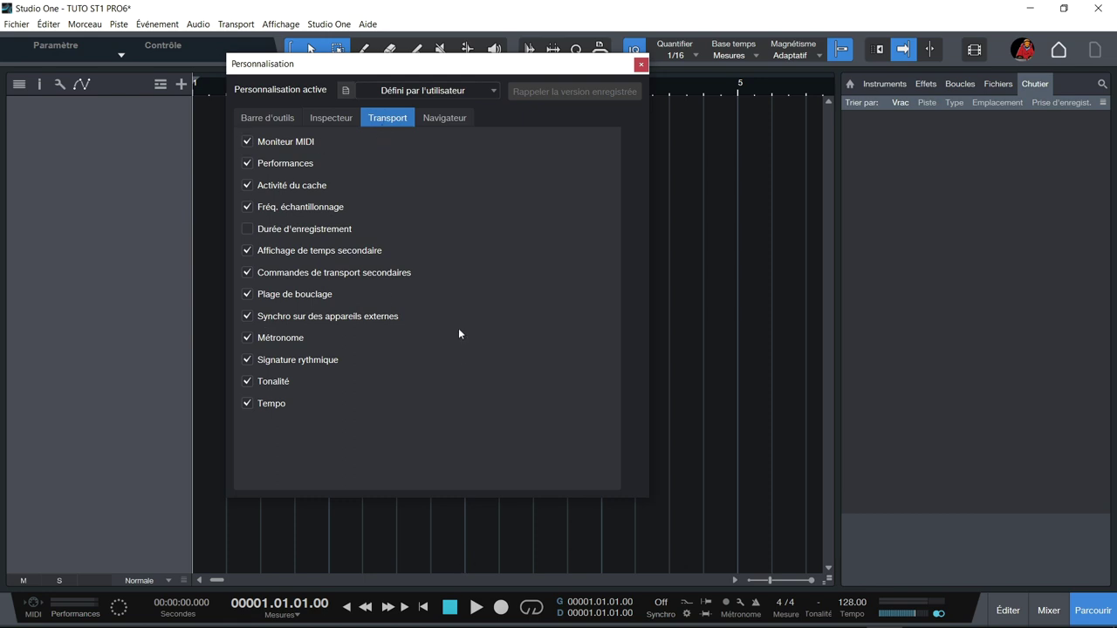
click(445, 117)
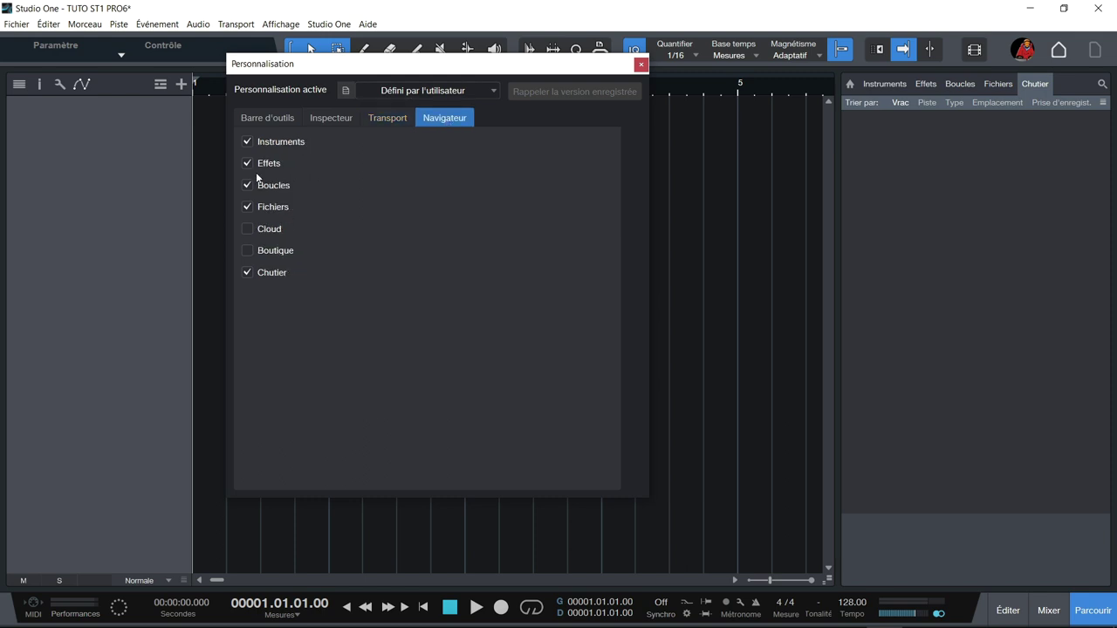
- Try out the Cloud and Boutique entries in the Navigateur customization options and turn both off again
click(251, 230)
click(246, 252)
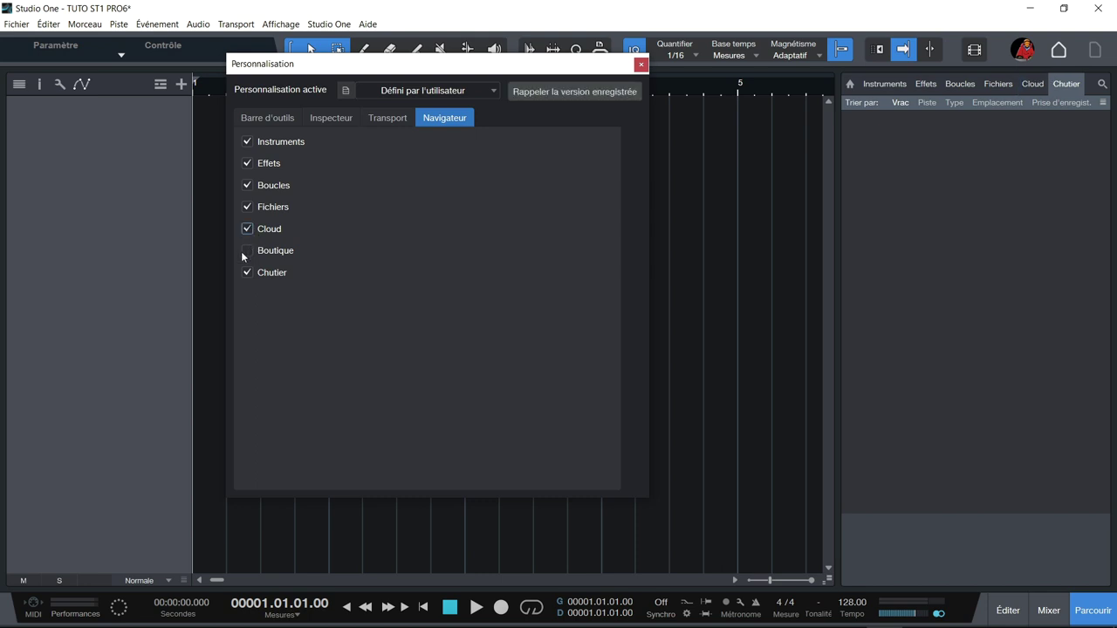
click(246, 251)
click(247, 230)
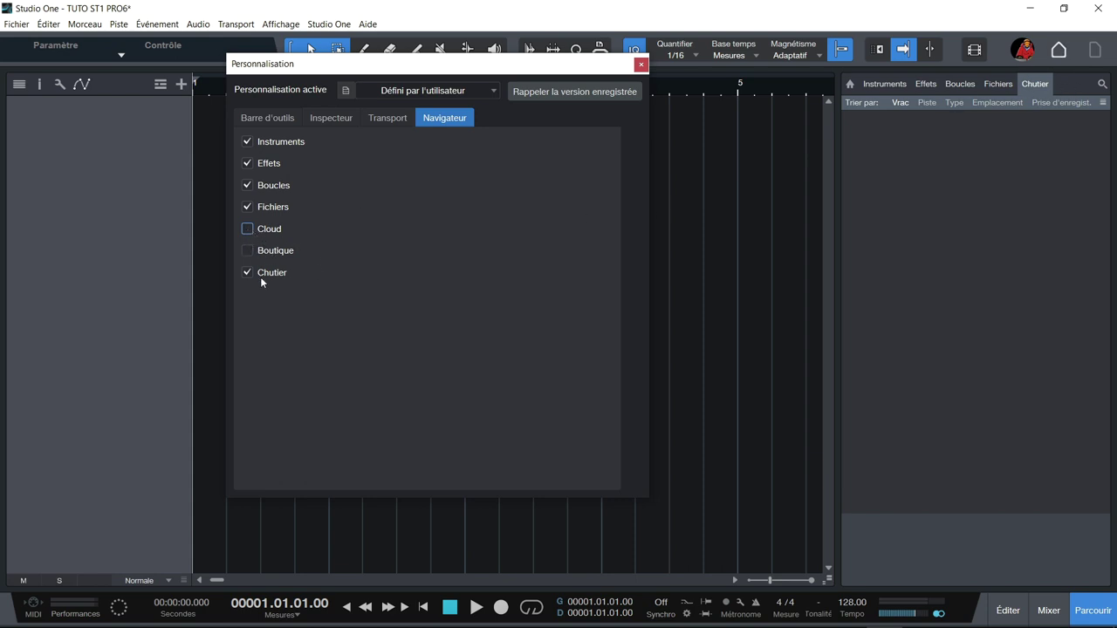
- Close the Personnalisation window and show the Fichiers page in the browser
click(639, 65)
click(1001, 85)
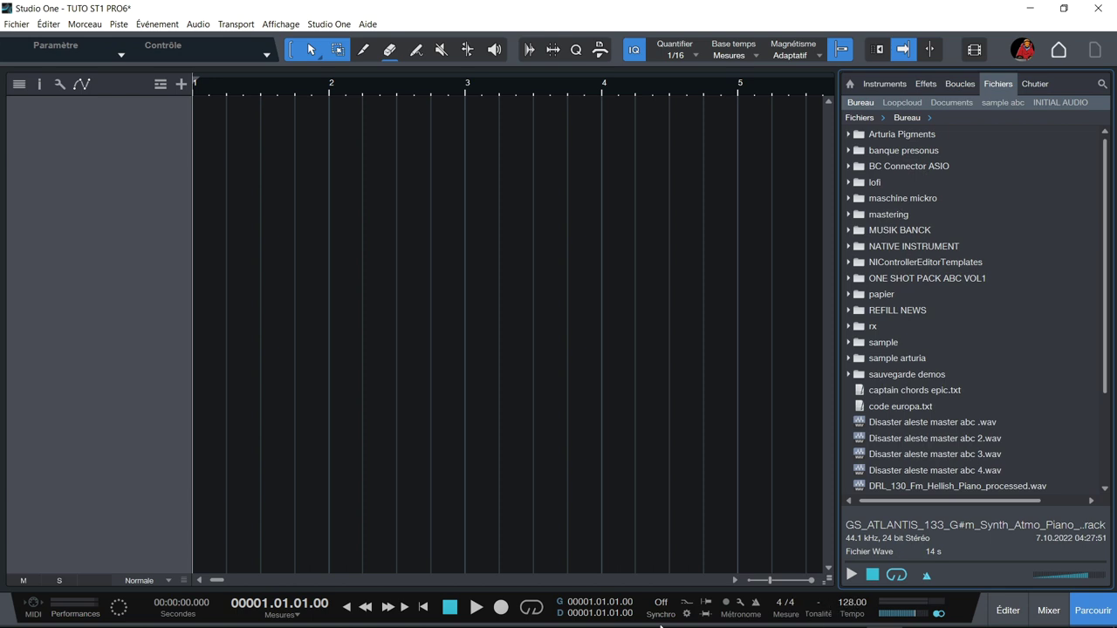
- Turn on the metronome and its precount, and review the metronome settings window before closing it
click(726, 604)
click(737, 603)
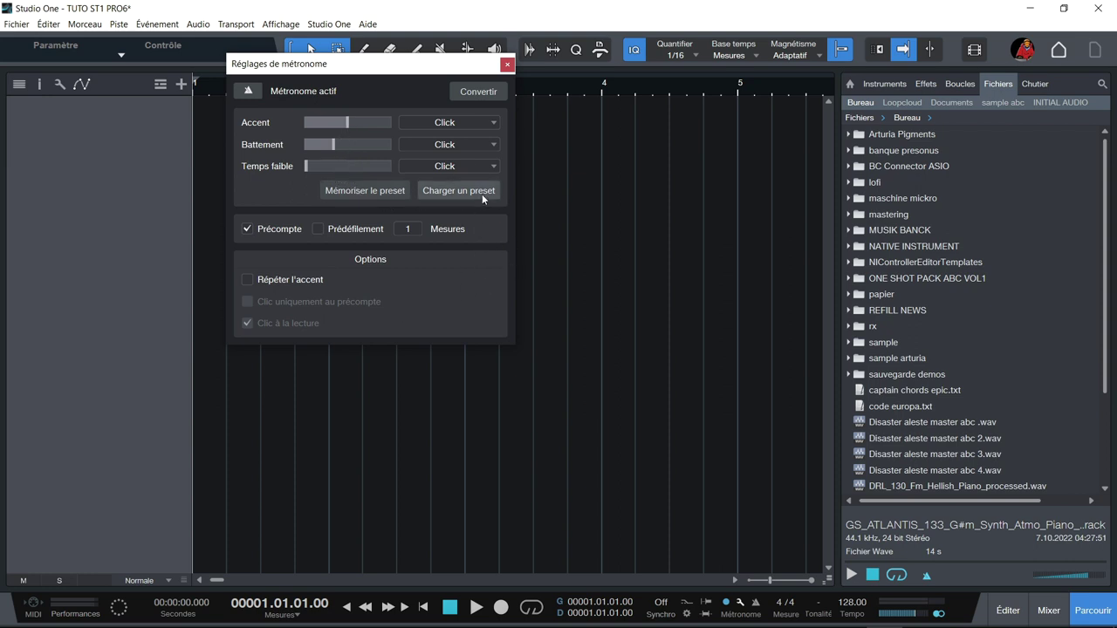
click(507, 65)
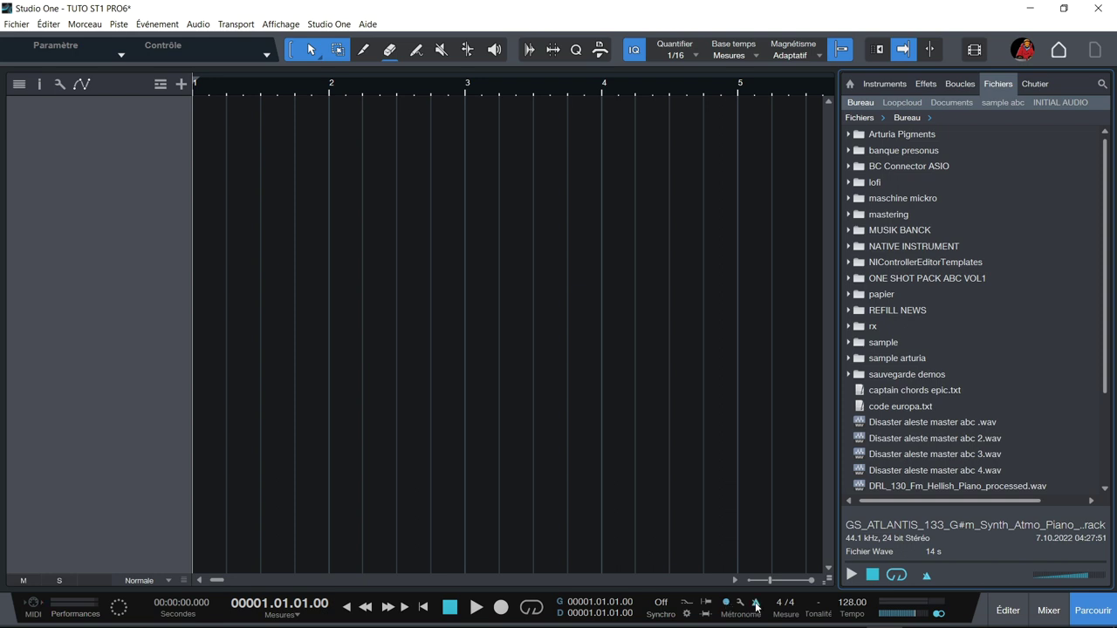
- Show the recording mode options, set the note repeat Cadence to 1/16, and close the options
click(688, 614)
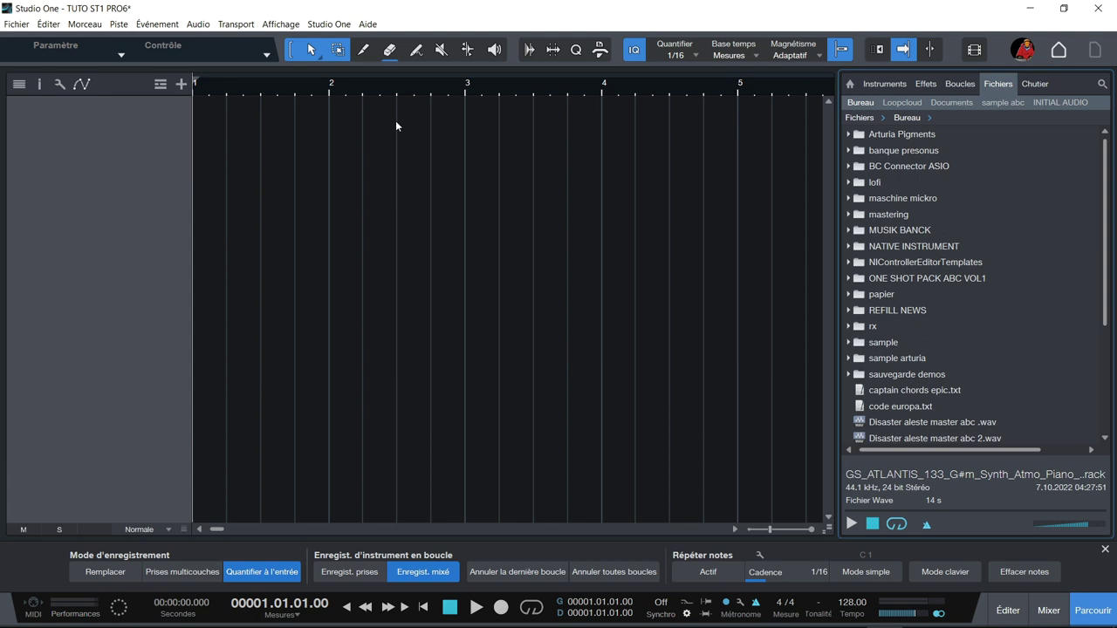
click(819, 571)
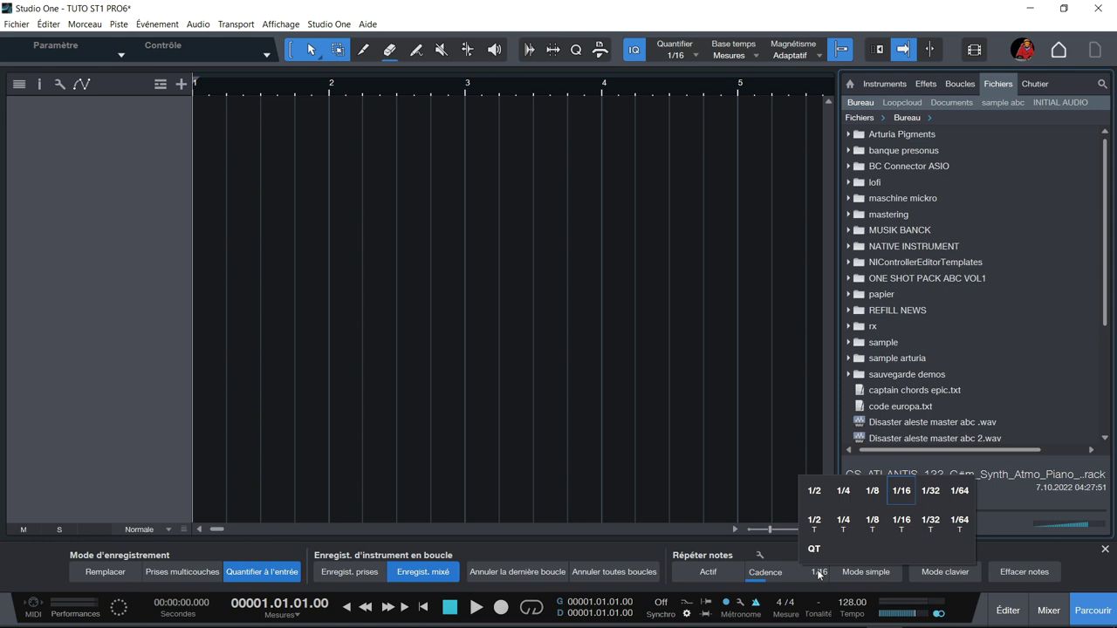
click(900, 492)
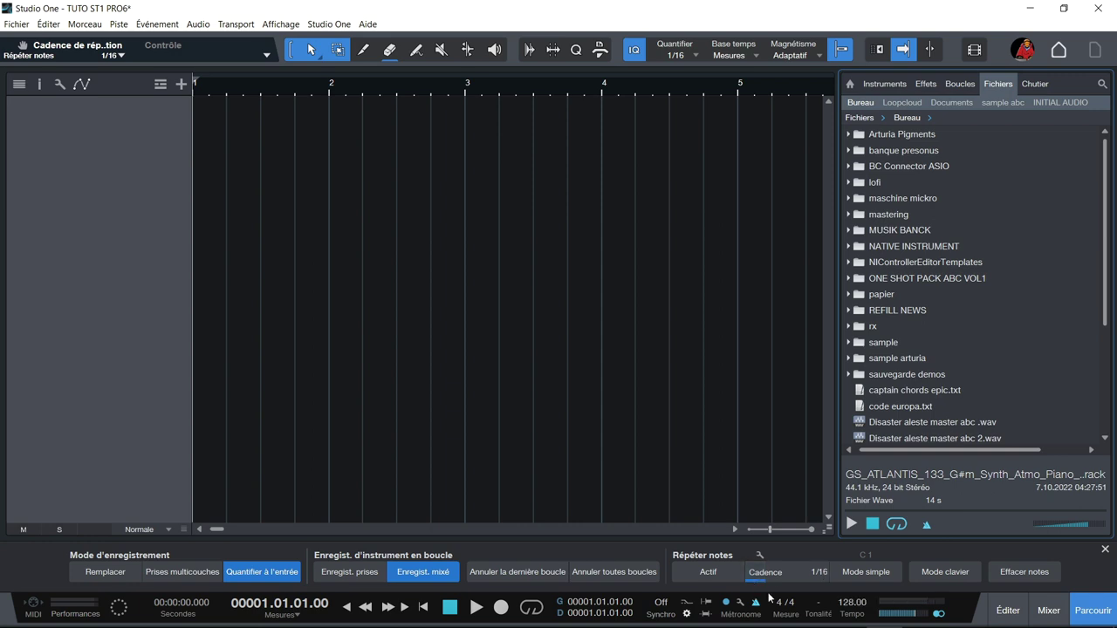
click(1105, 549)
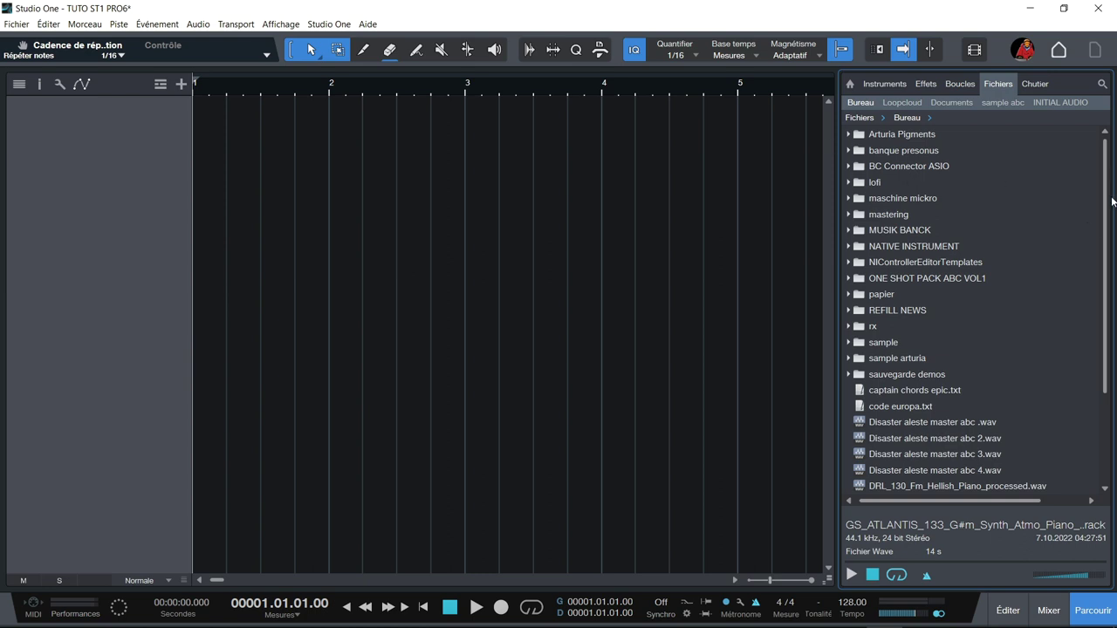
- Preview the GS_ATLANTIS_133_G#m_Synth_Atmo_Piano_01_V2_multitrack file from Bureau and place it at bar 1 on a new audio track
scroll(1106, 228, down, 2)
scroll(1107, 229, down, 2)
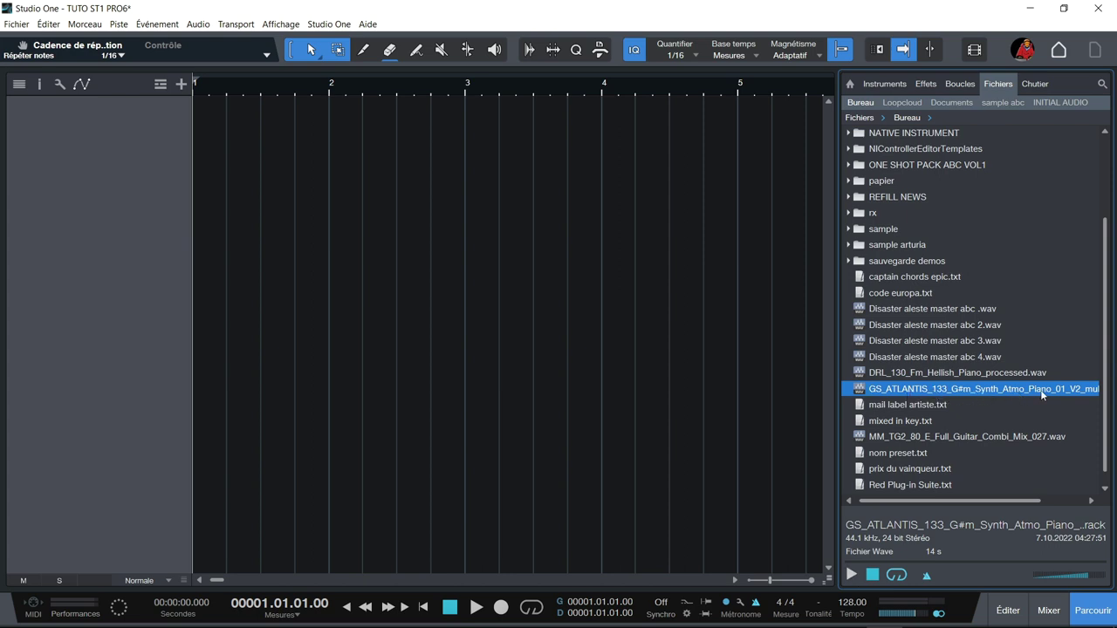
click(852, 574)
click(871, 575)
drag(891, 396, 198, 176)
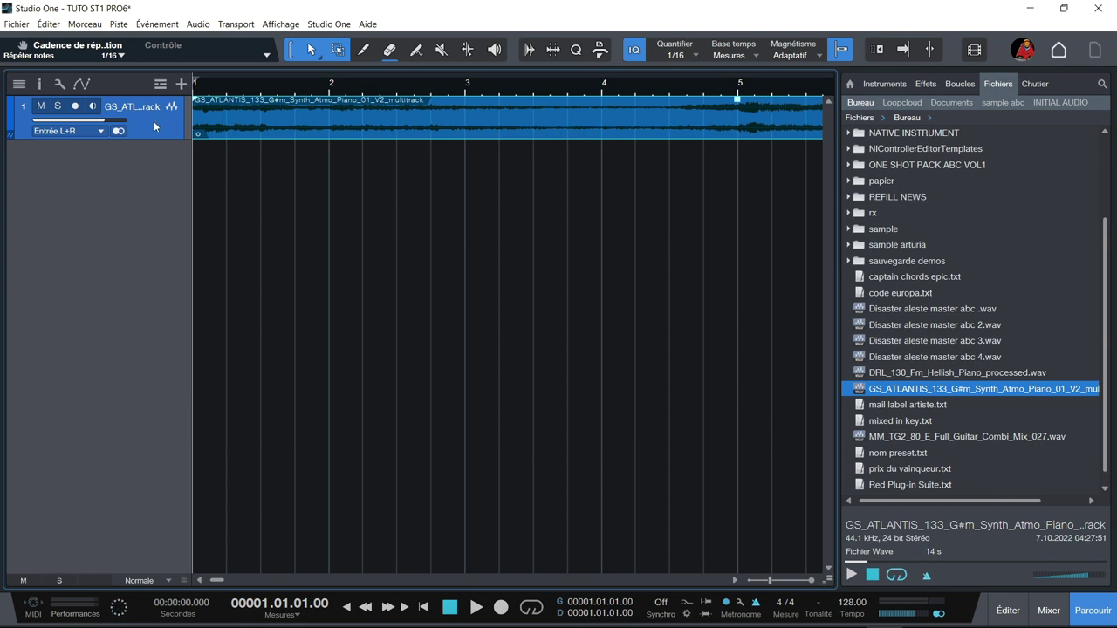
- Show the mixer and play the piano track for a few bars to watch its level meters
key(F3)
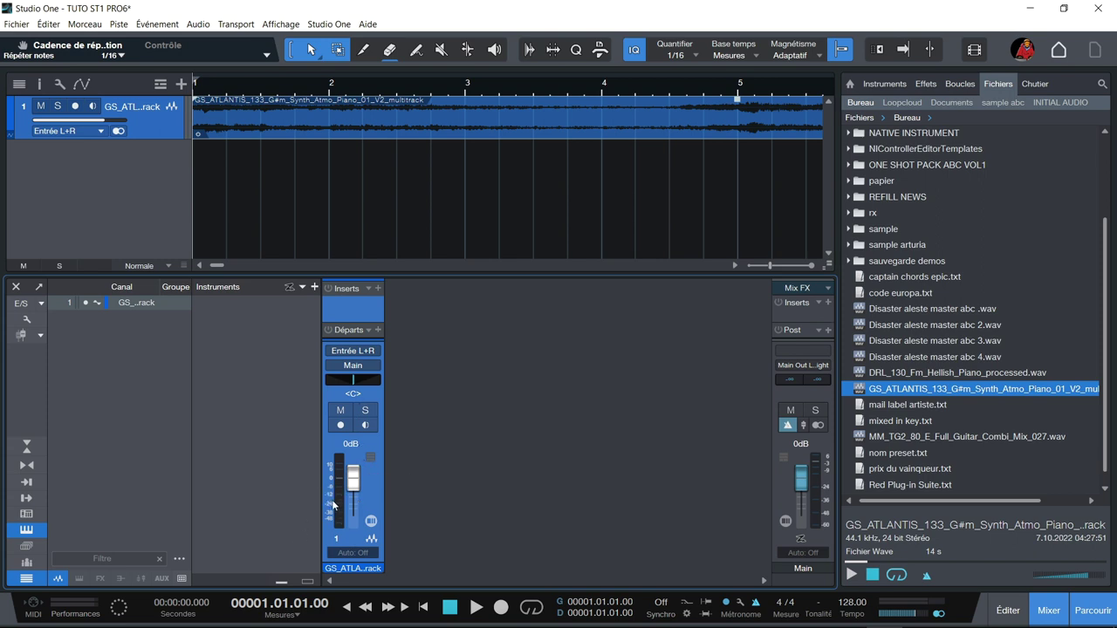
key(space)
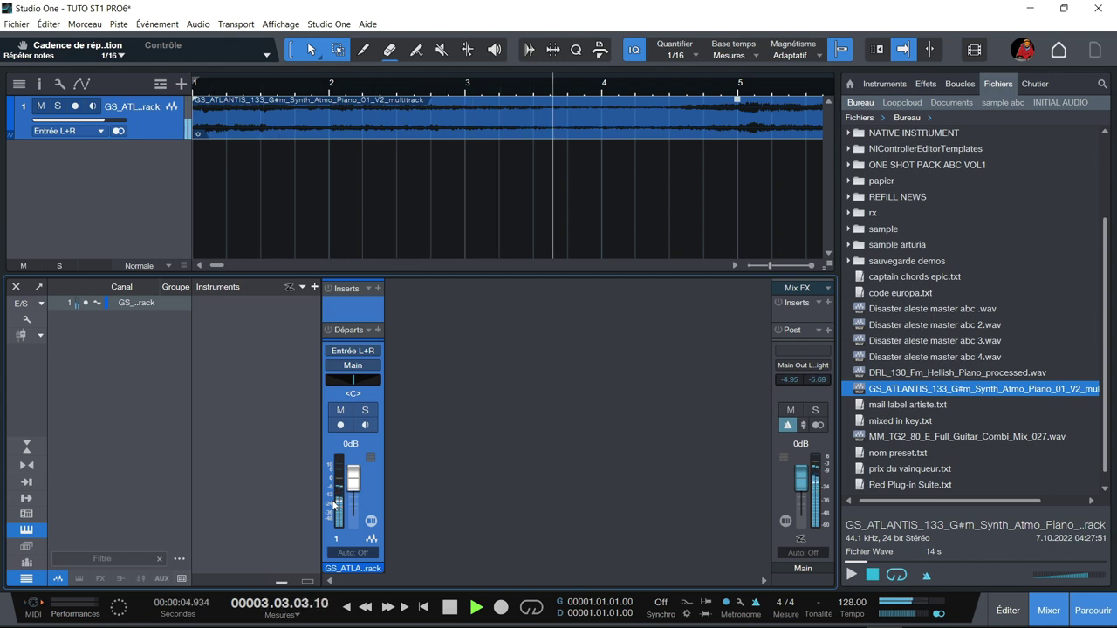
key(space)
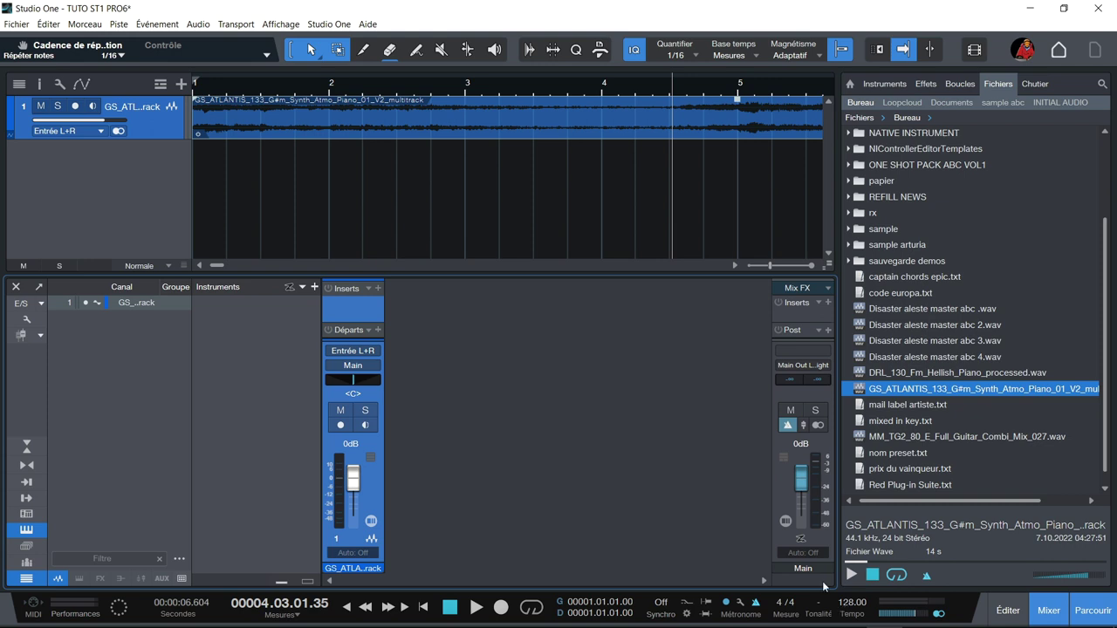
- Loop the whole piano clip from bar 1 to bar 9 and play it briefly from the start of the song
drag(566, 88, 565, 75)
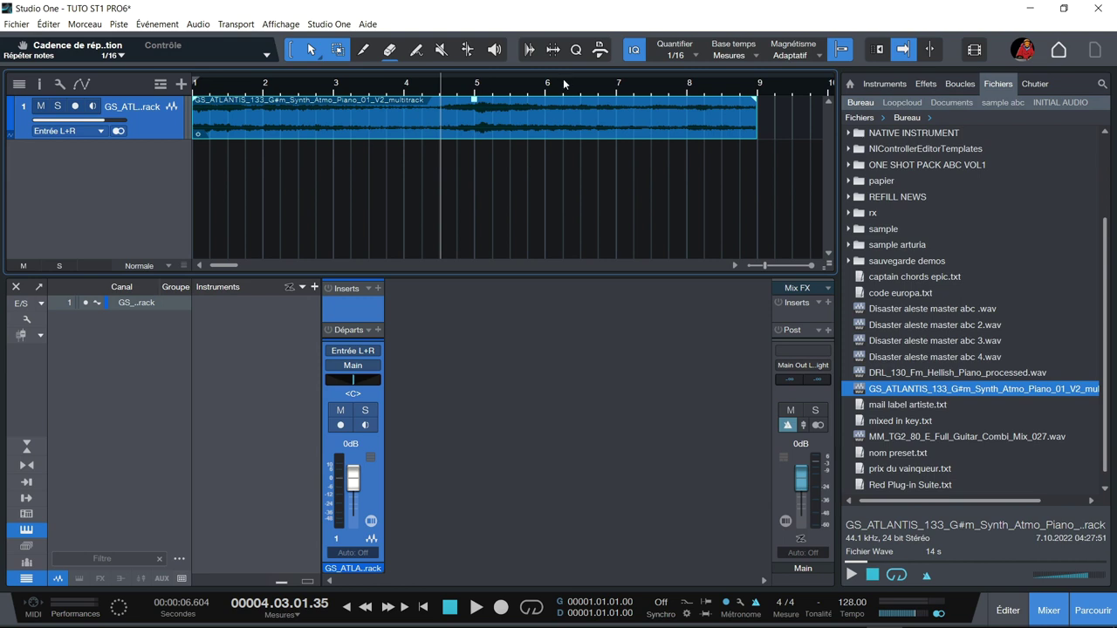
key(p)
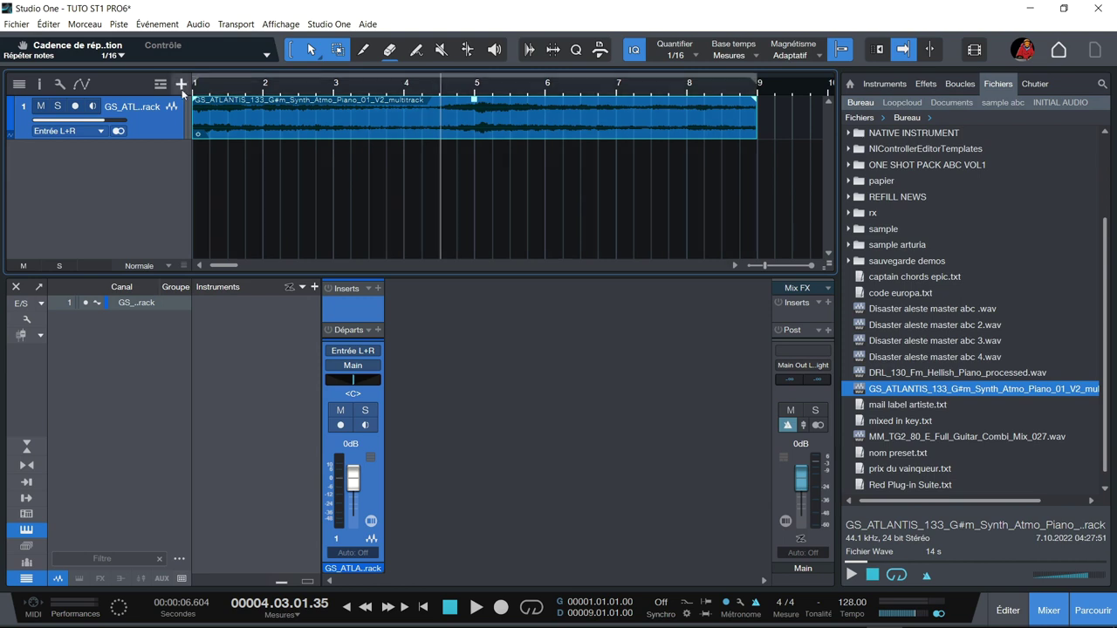
click(354, 77)
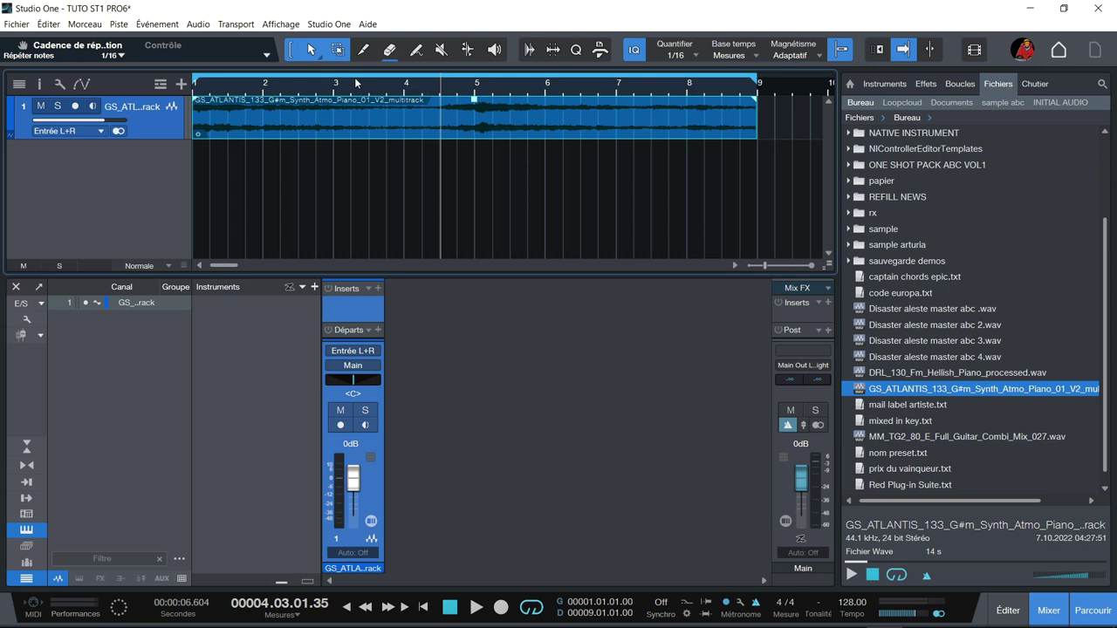
key(Home)
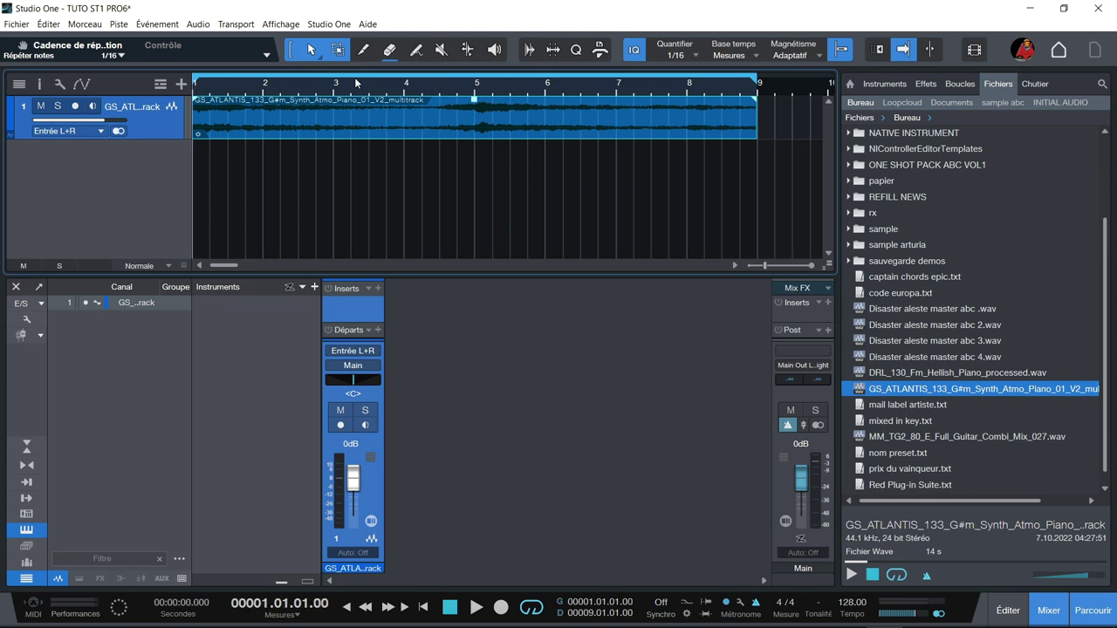
key(space)
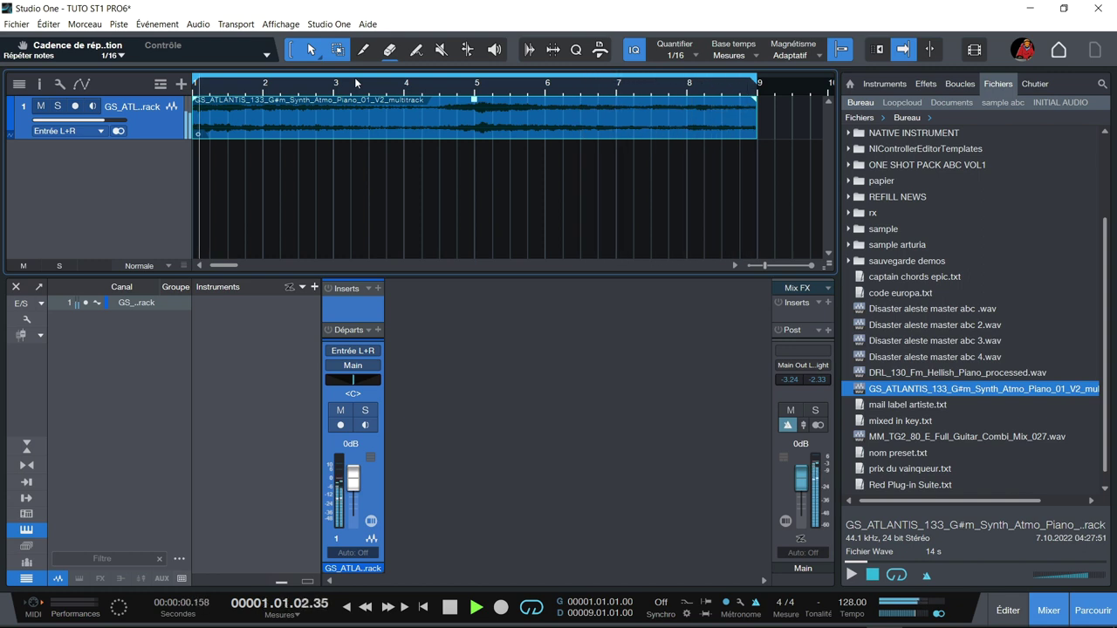
key(space)
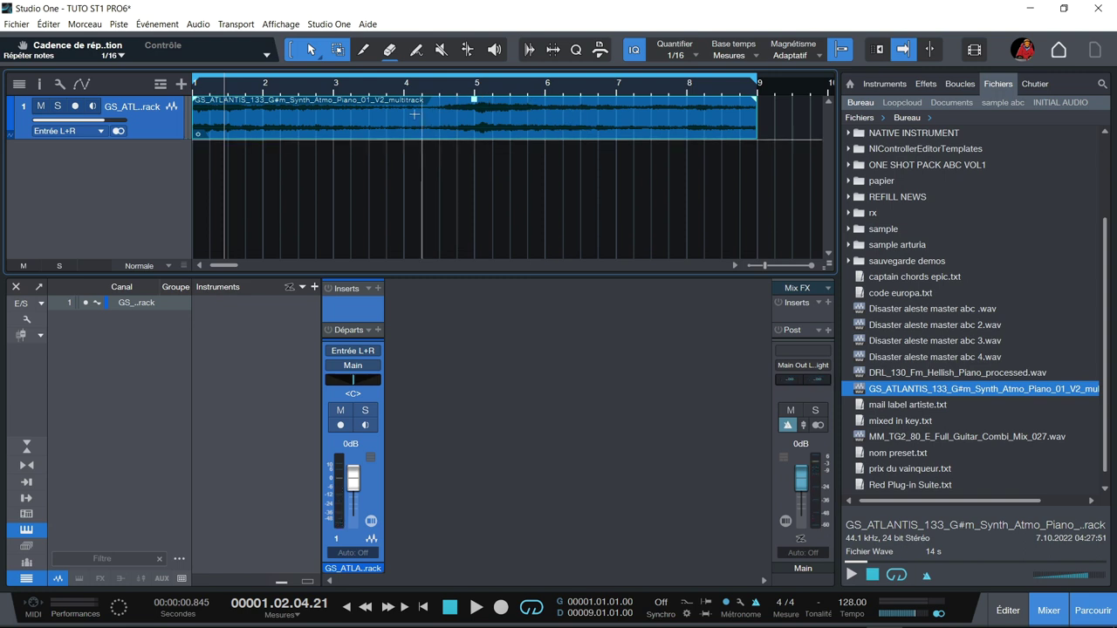
- Detect the chords in the GS_ATLANTIS piano clip
right_click(457, 133)
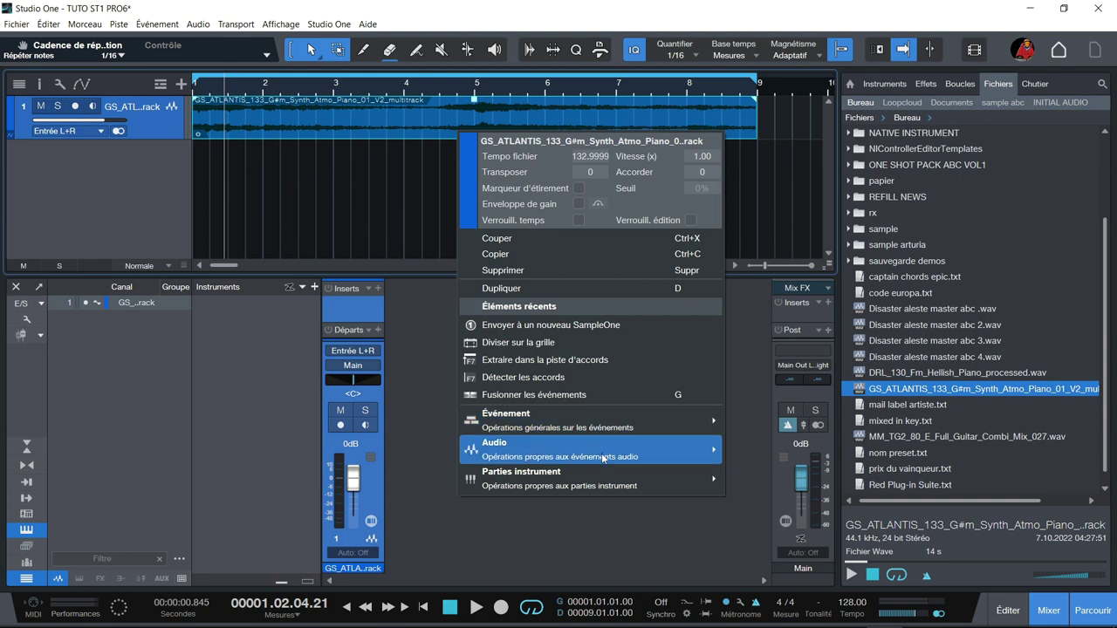
mouse_move(602, 457)
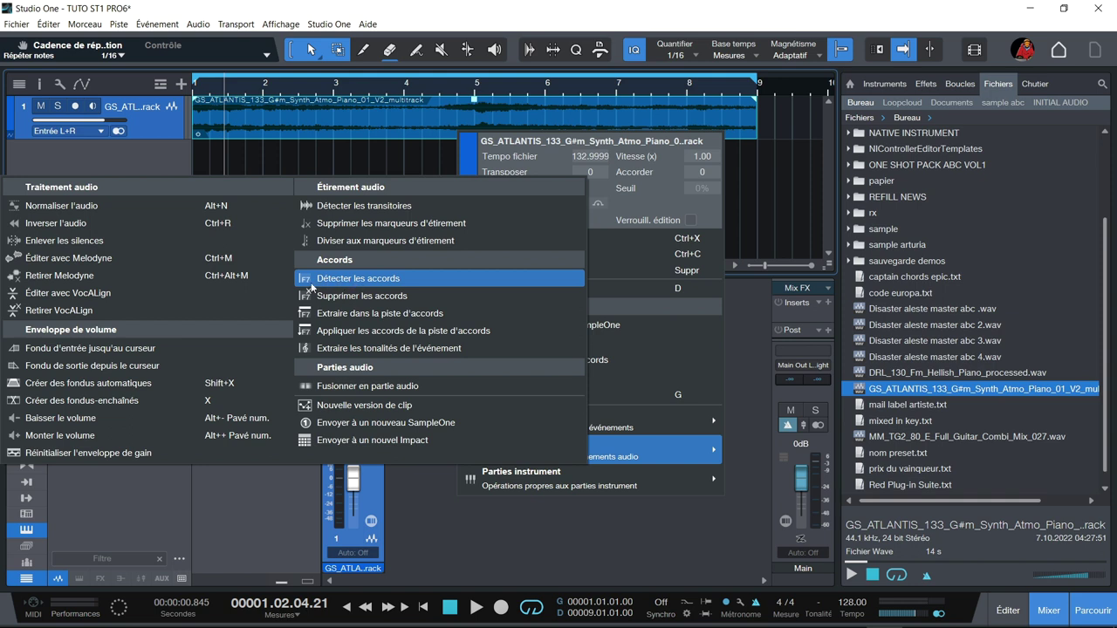
click(368, 280)
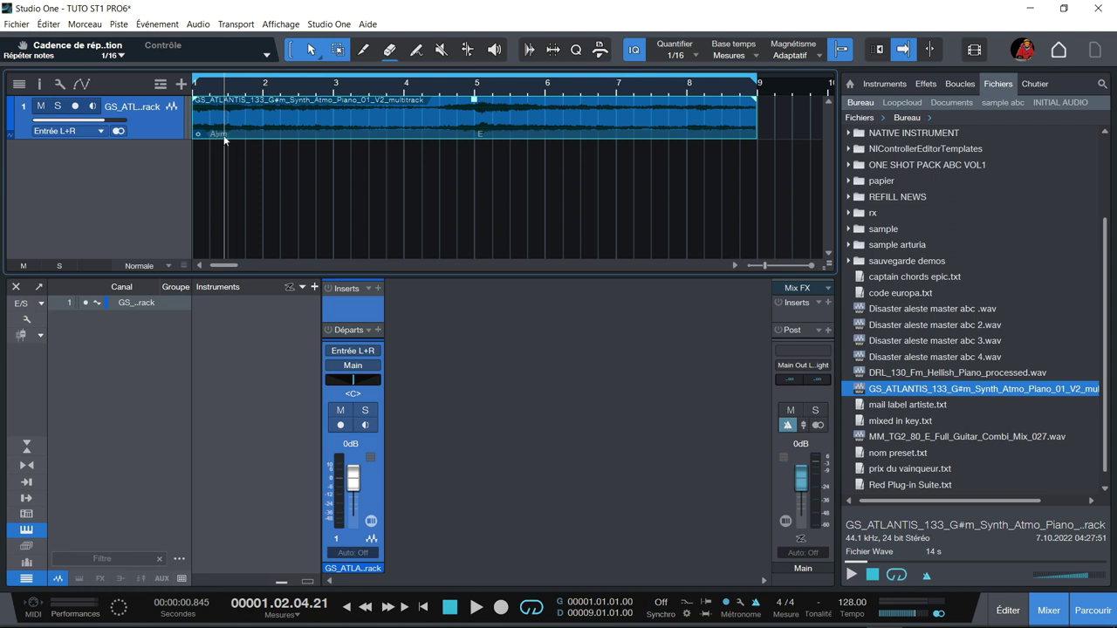
- Extract the piano clip's detected chords to the chord track
right_click(480, 138)
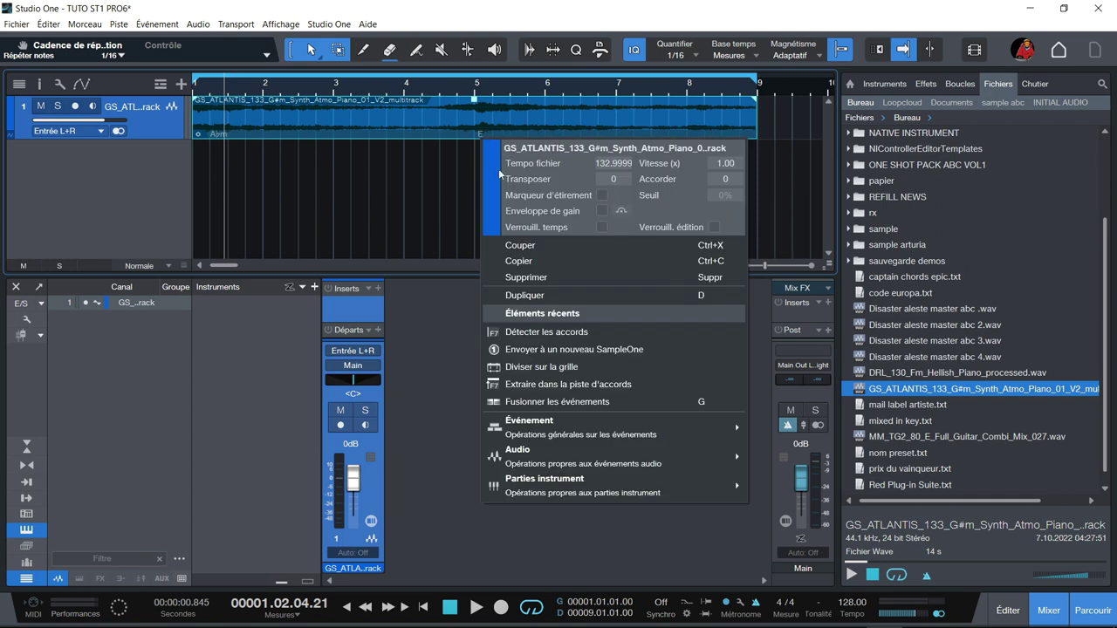
mouse_move(527, 462)
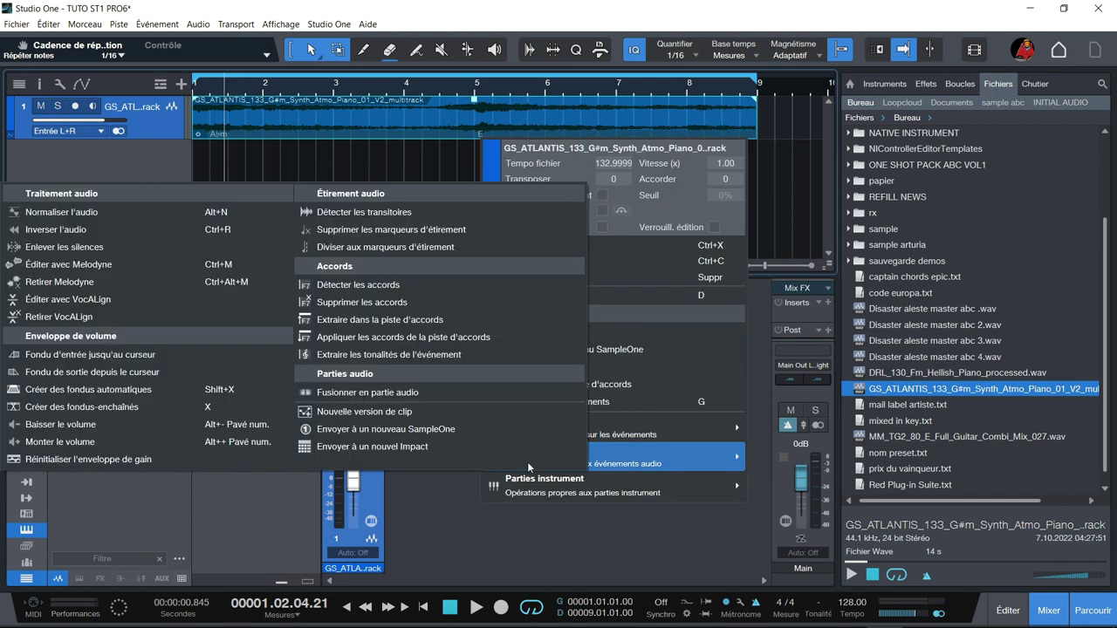
click(407, 323)
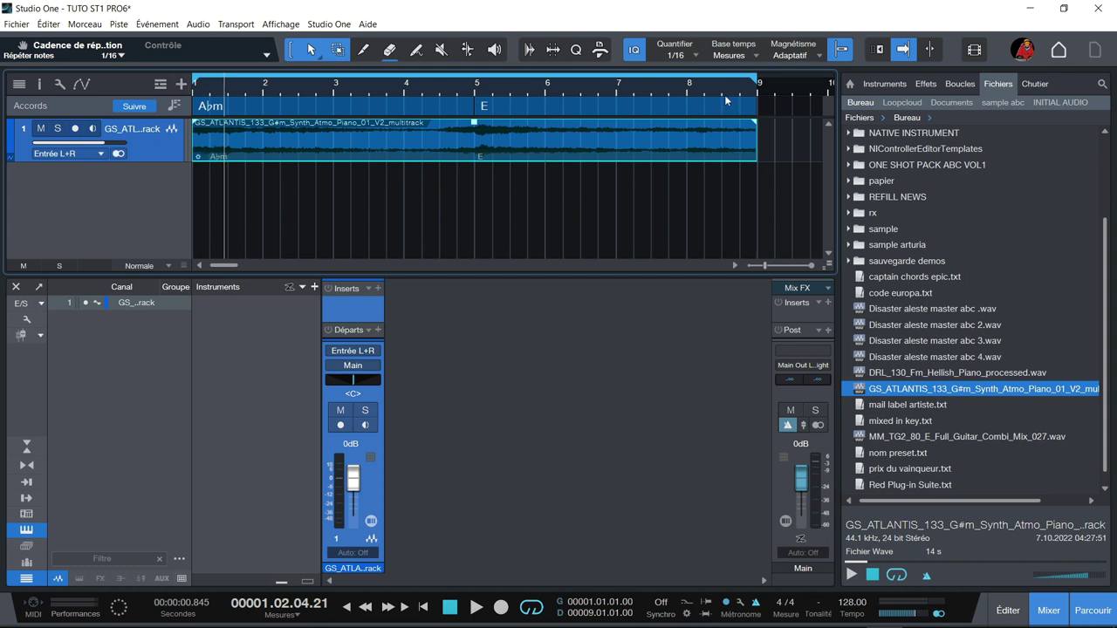
- Set the song's quantize value to 1/2
click(697, 52)
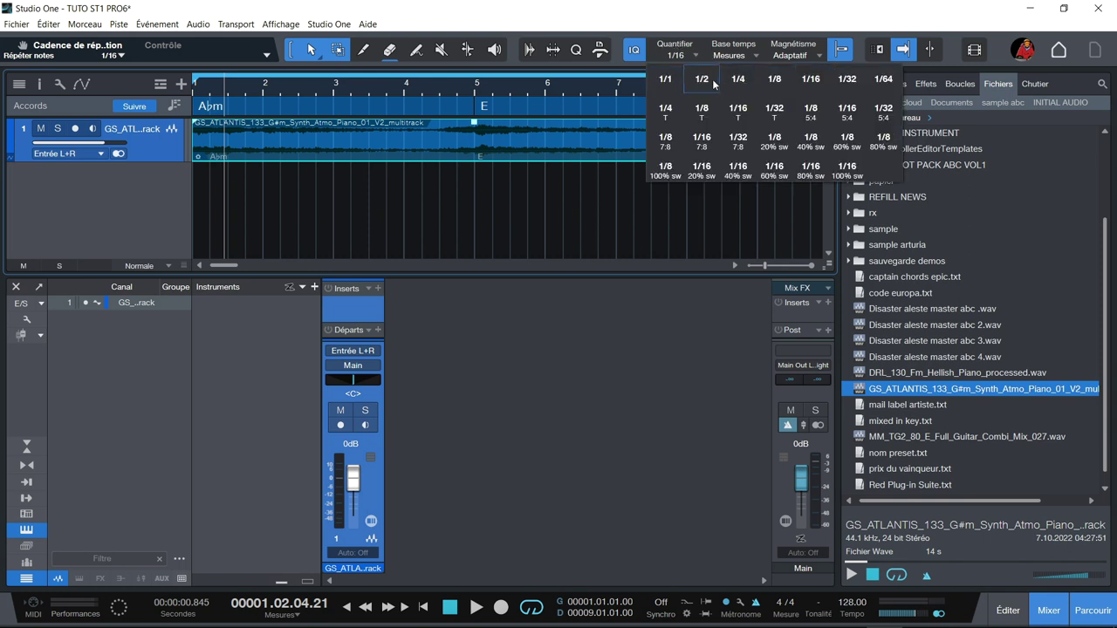
click(714, 84)
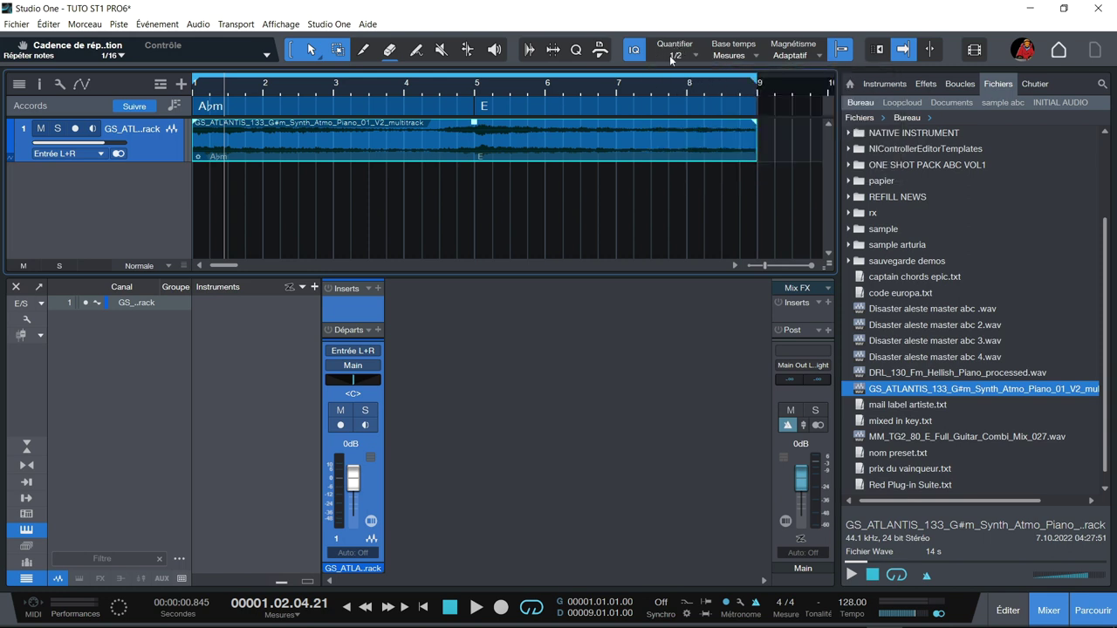
- Split the piano clip at the grid into slices of the song's 1/2 quantize value
right_click(477, 150)
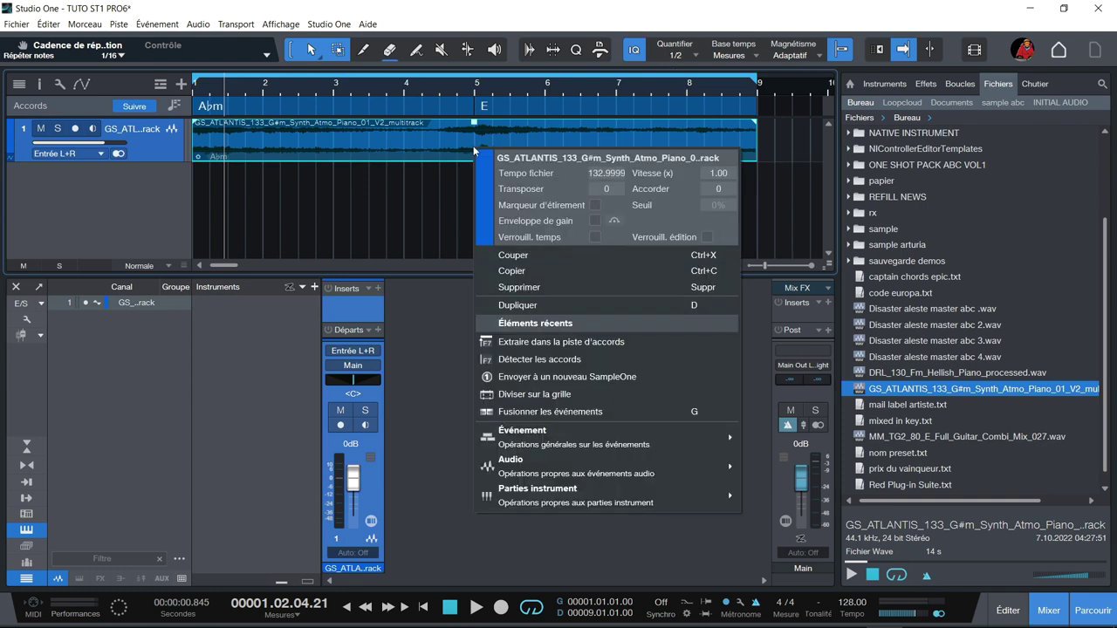
mouse_move(541, 436)
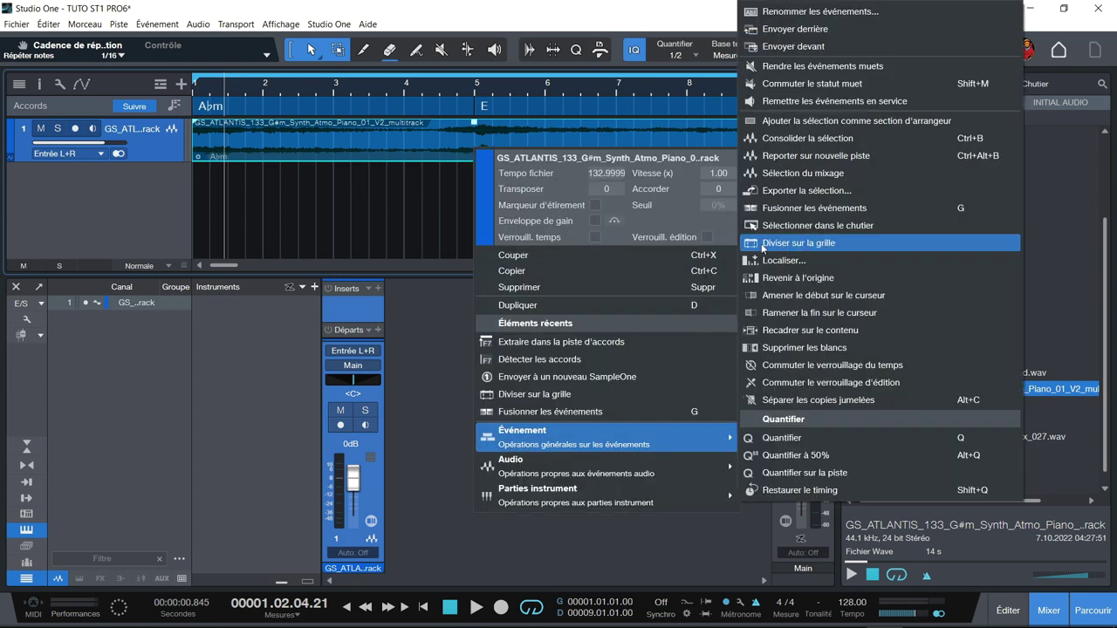
click(789, 244)
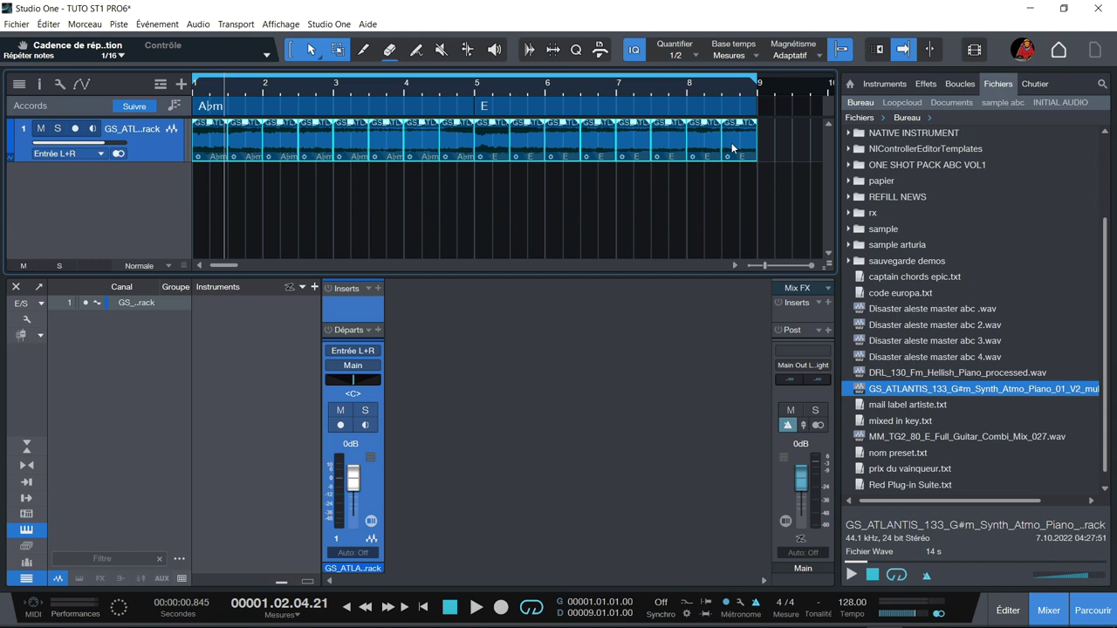
- Select all the piano slices and send them to a new SampleOne instrument
drag(773, 154, 268, 168)
right_click(271, 150)
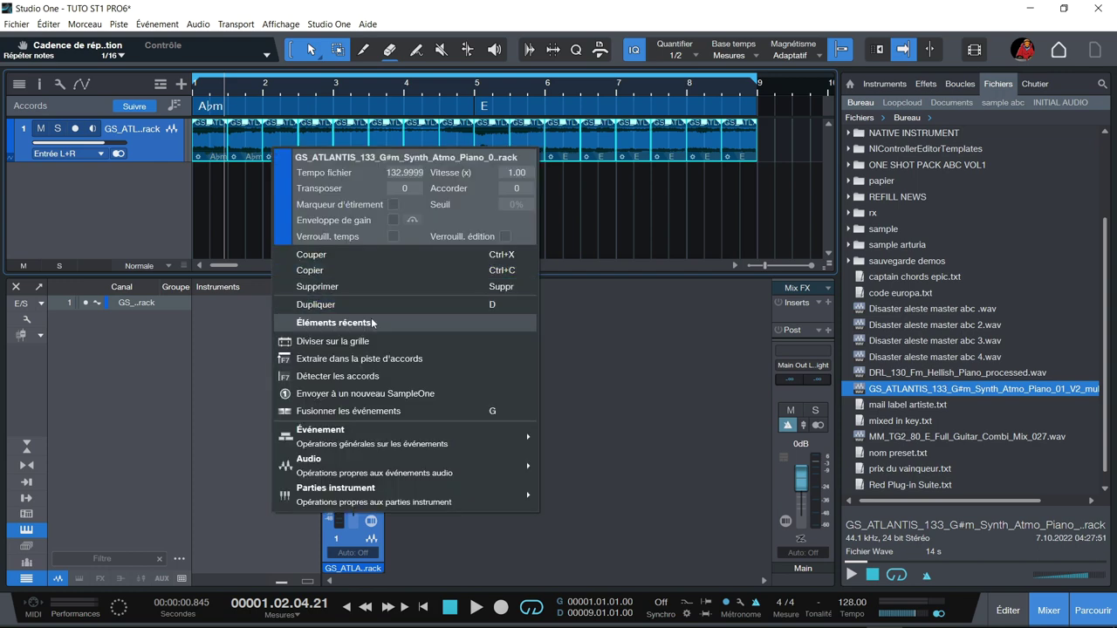
mouse_move(377, 450)
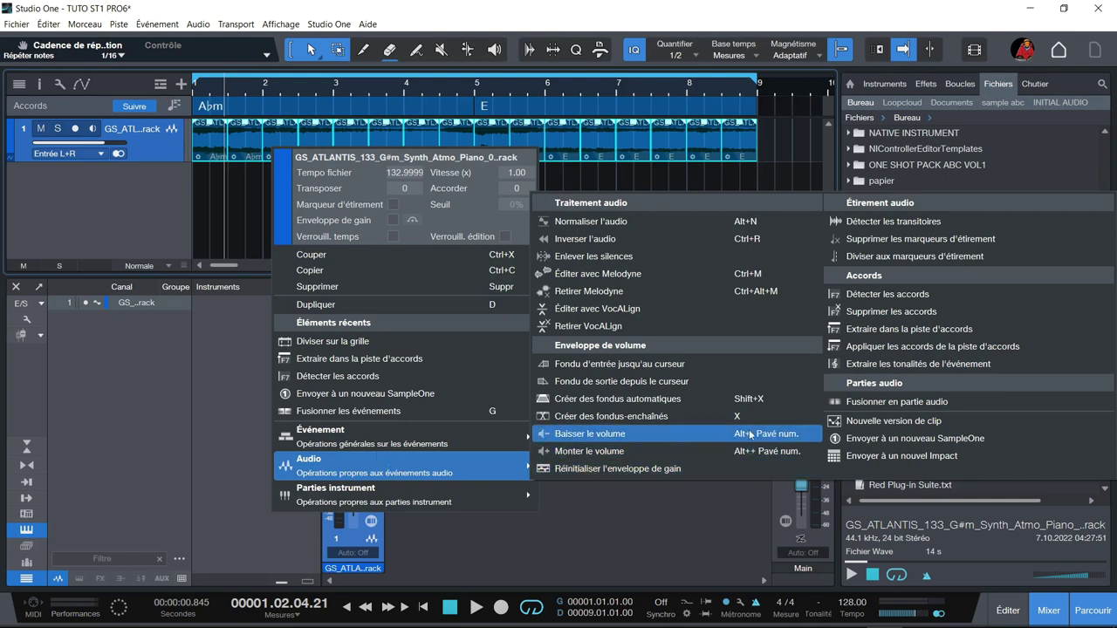
click(905, 439)
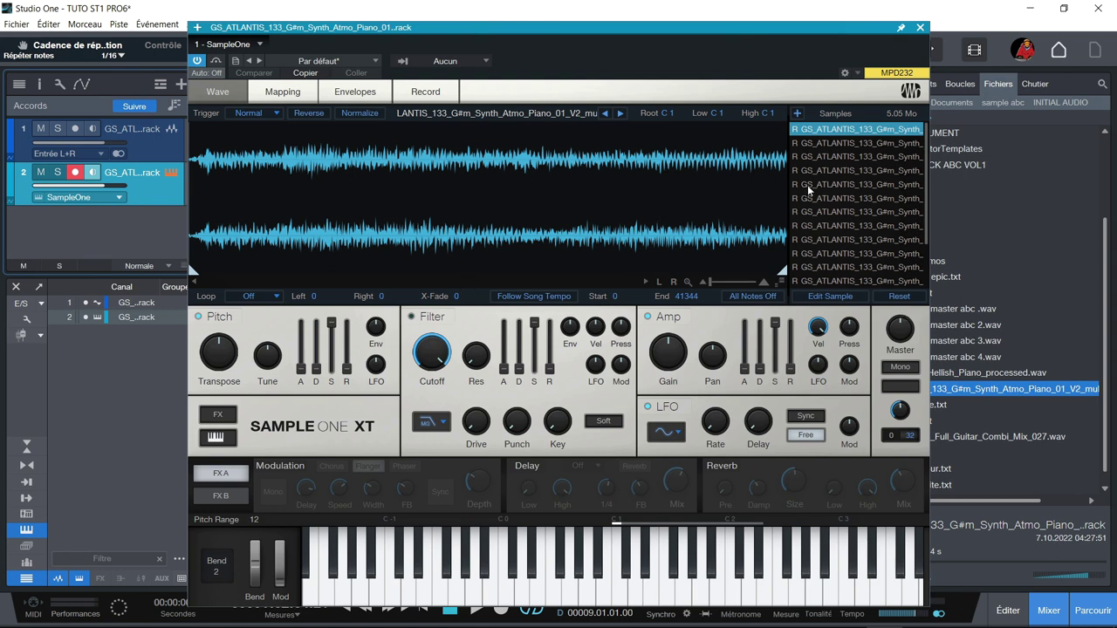
- Examine the slices' key mapping in SampleOne and audition several slices on its keyboard from C 1 upward
click(283, 93)
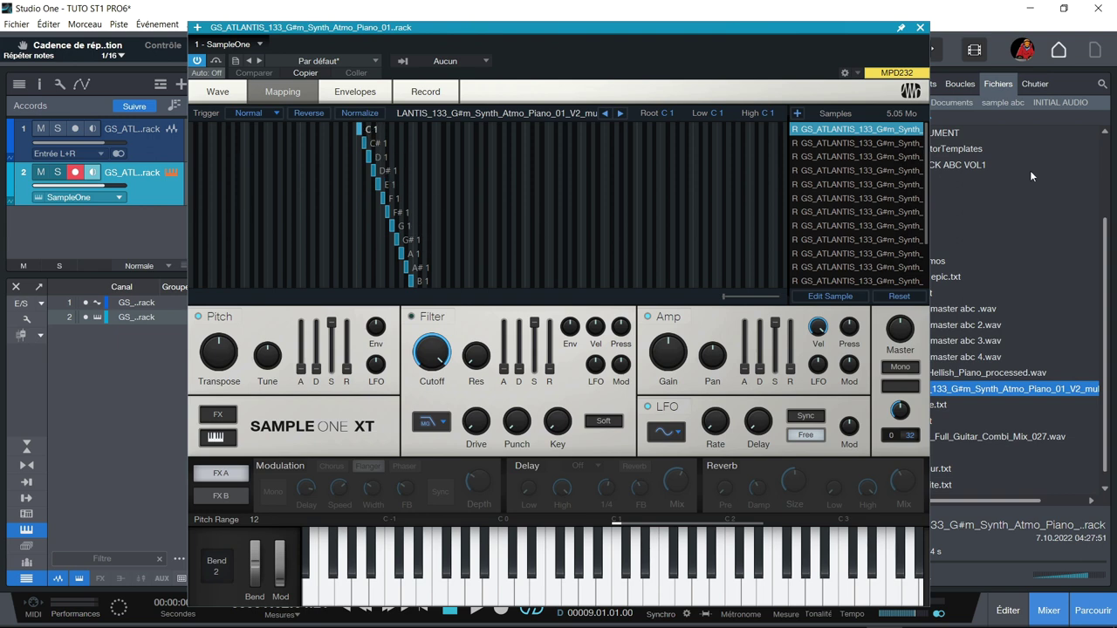
scroll(908, 253, down, 4)
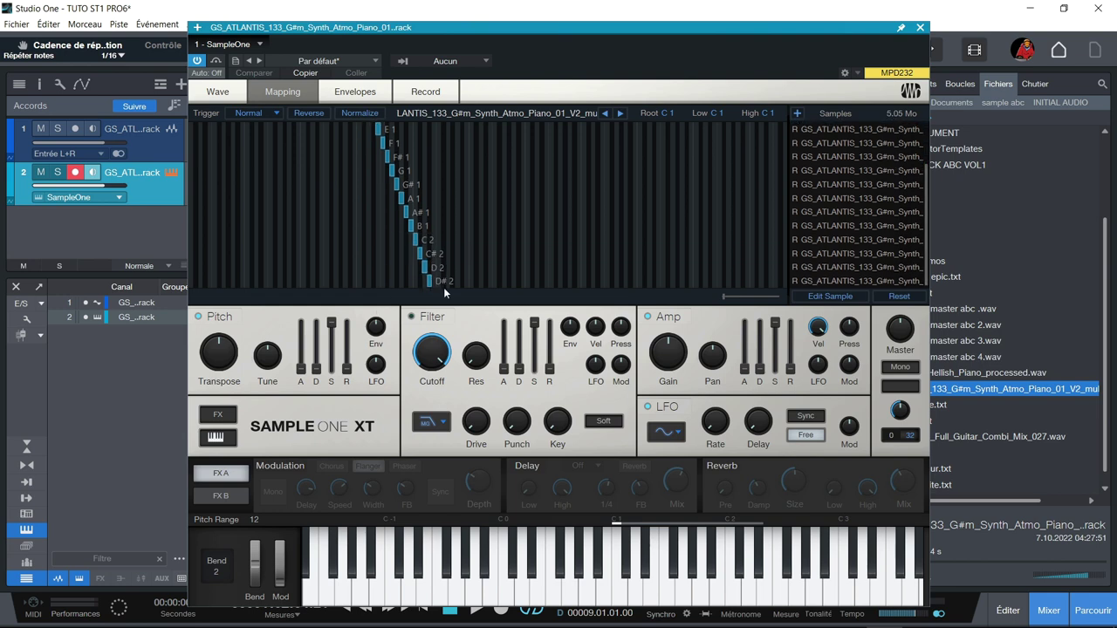
click(686, 568)
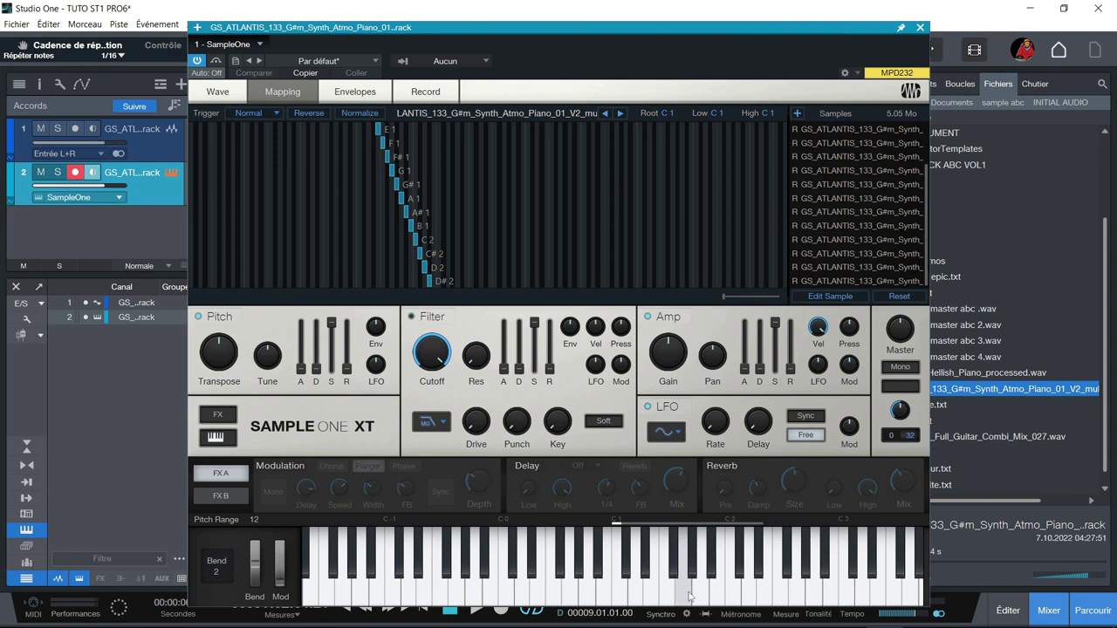
click(618, 593)
click(634, 589)
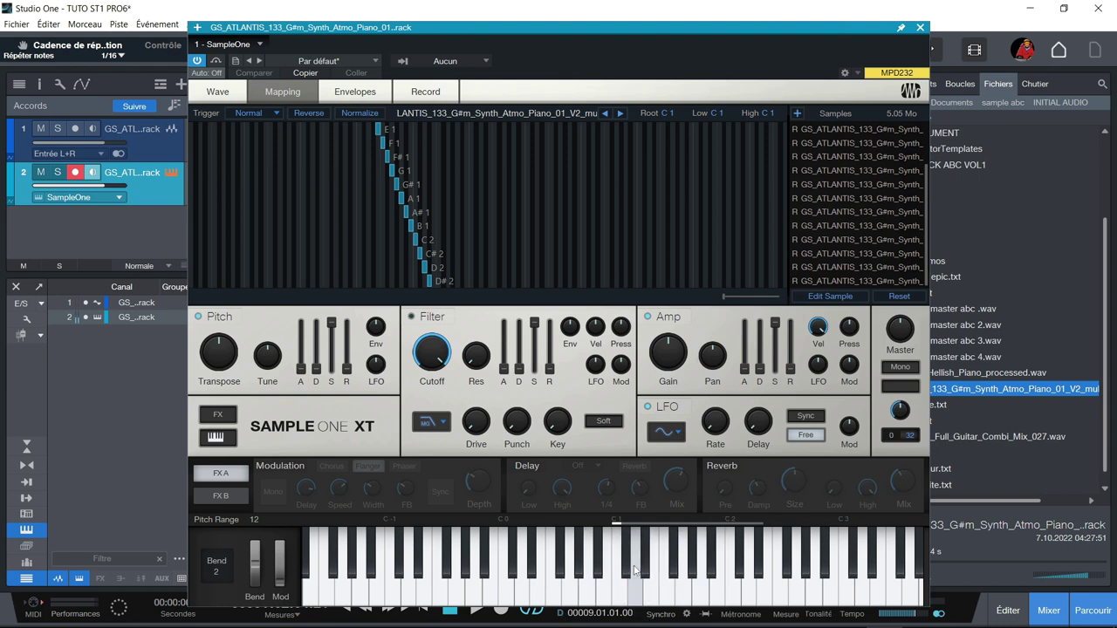
click(647, 563)
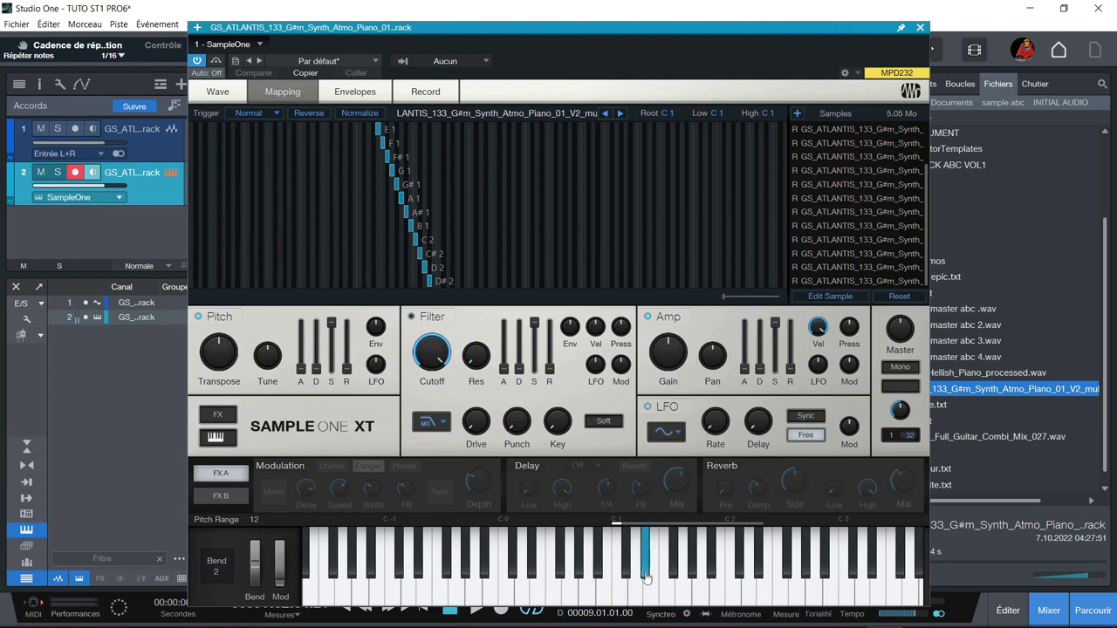
click(657, 600)
click(657, 600)
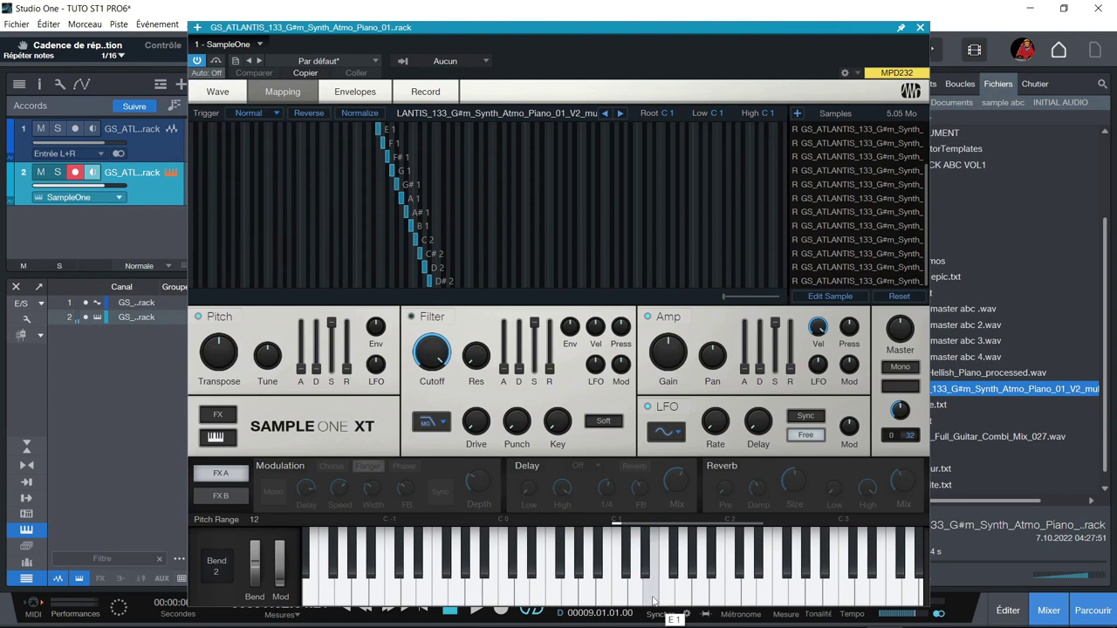
- Move the SampleOne window aside and enable low-latency monitoring for the instruments
drag(627, 25, 868, 5)
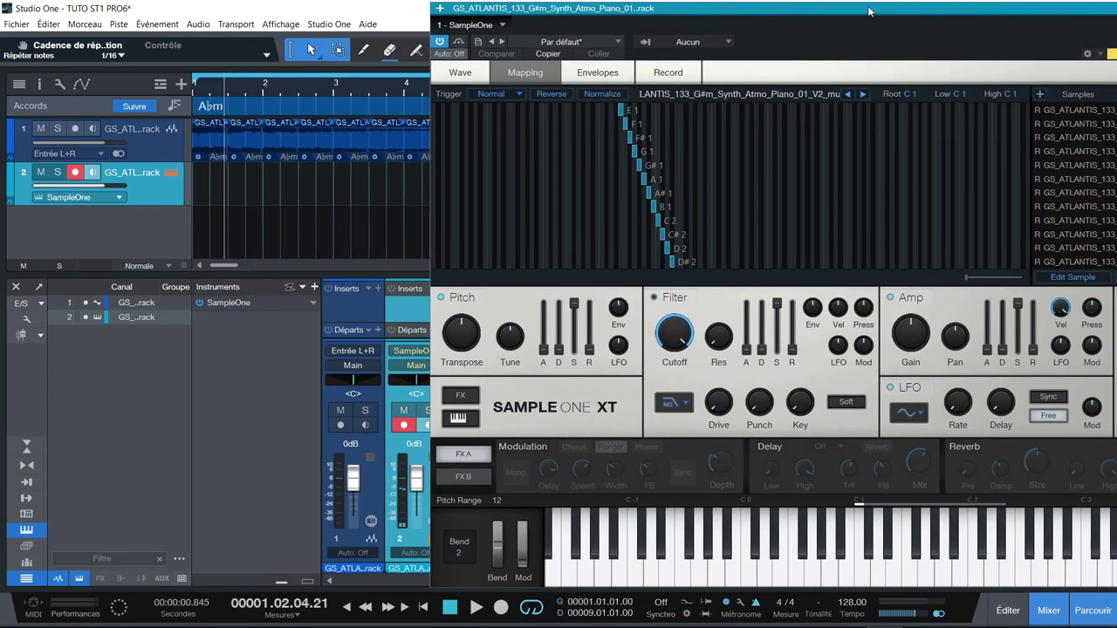
click(288, 289)
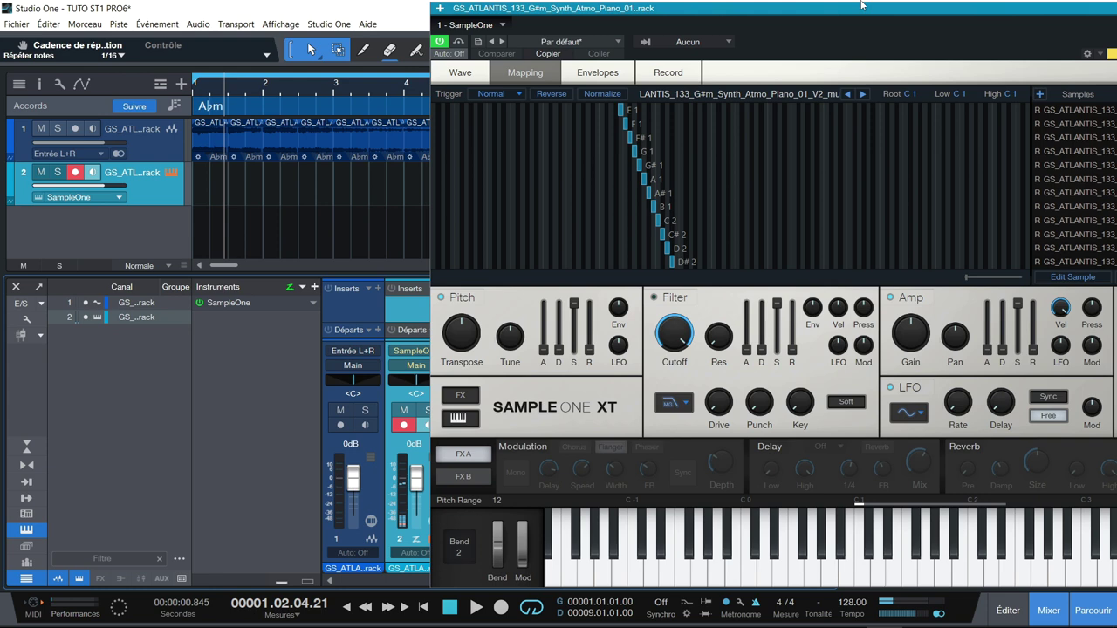
drag(862, 11, 601, 4)
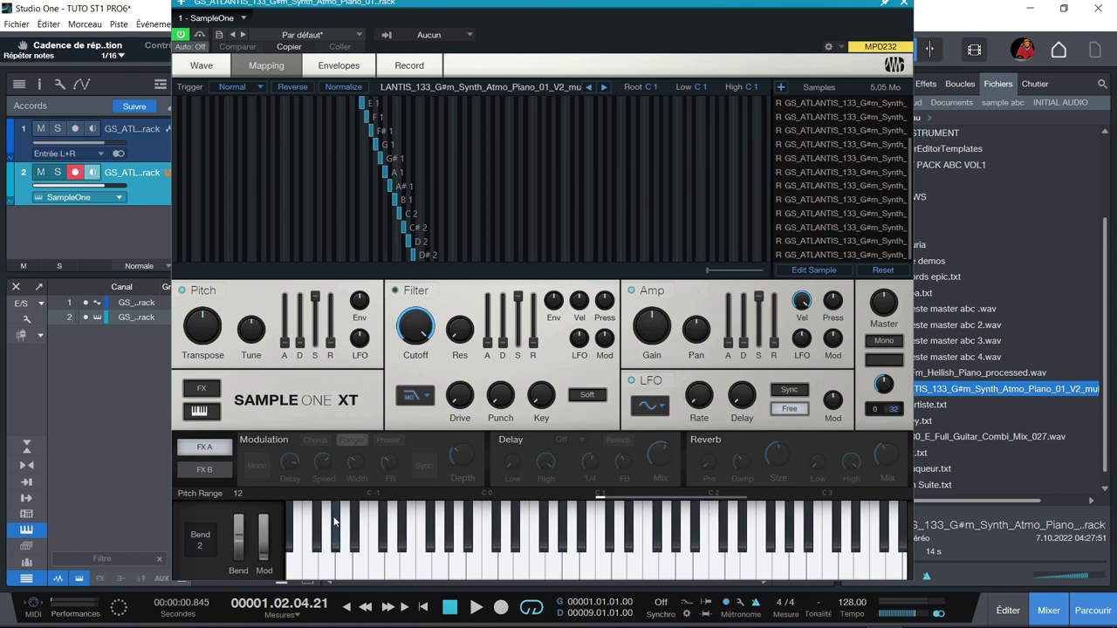
- Hide SampleOne's keyboard and effects sections and reposition its window
click(476, 565)
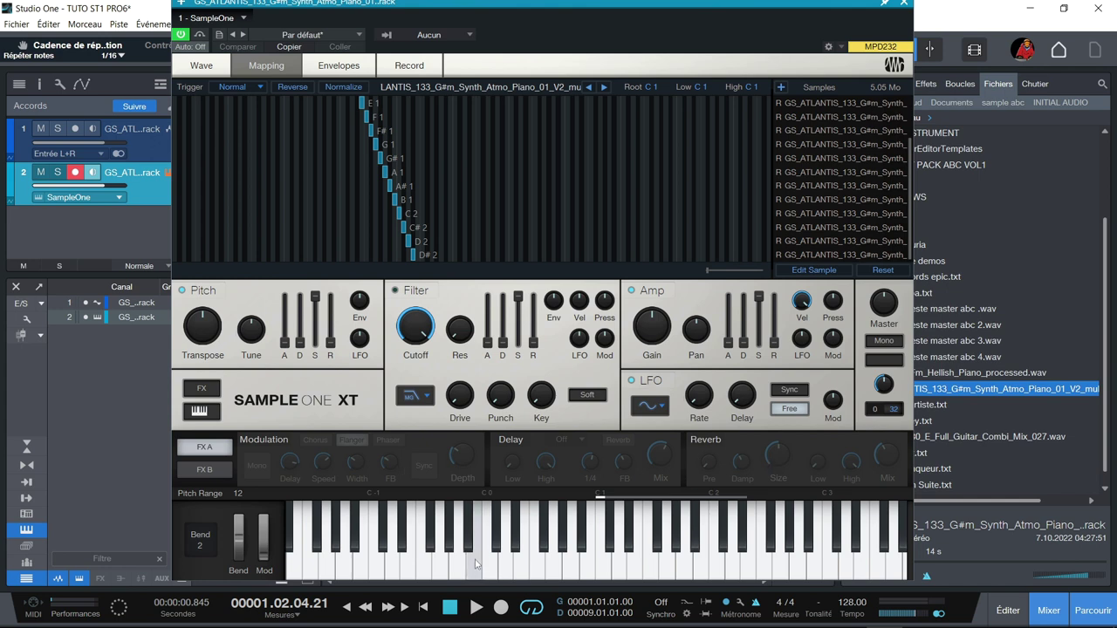
click(200, 413)
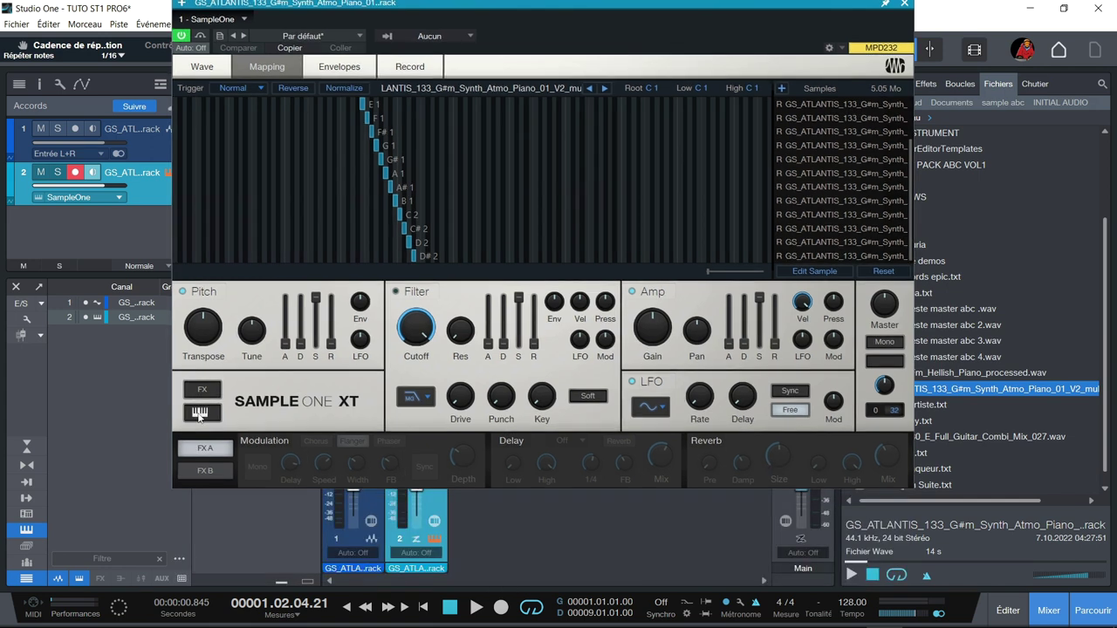
click(202, 393)
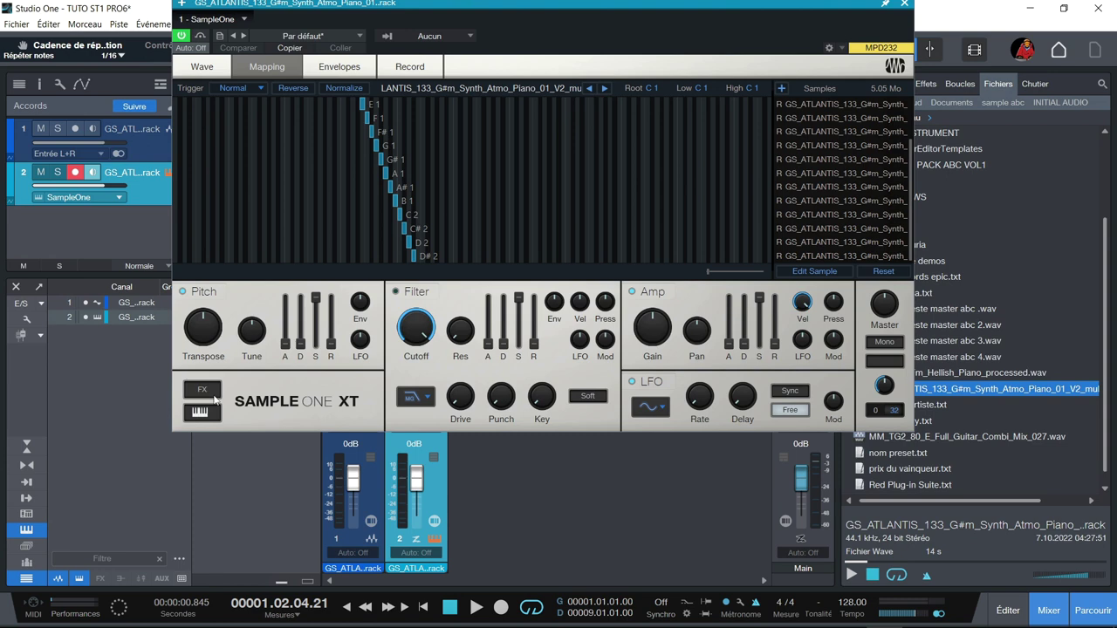
drag(704, 5, 639, 128)
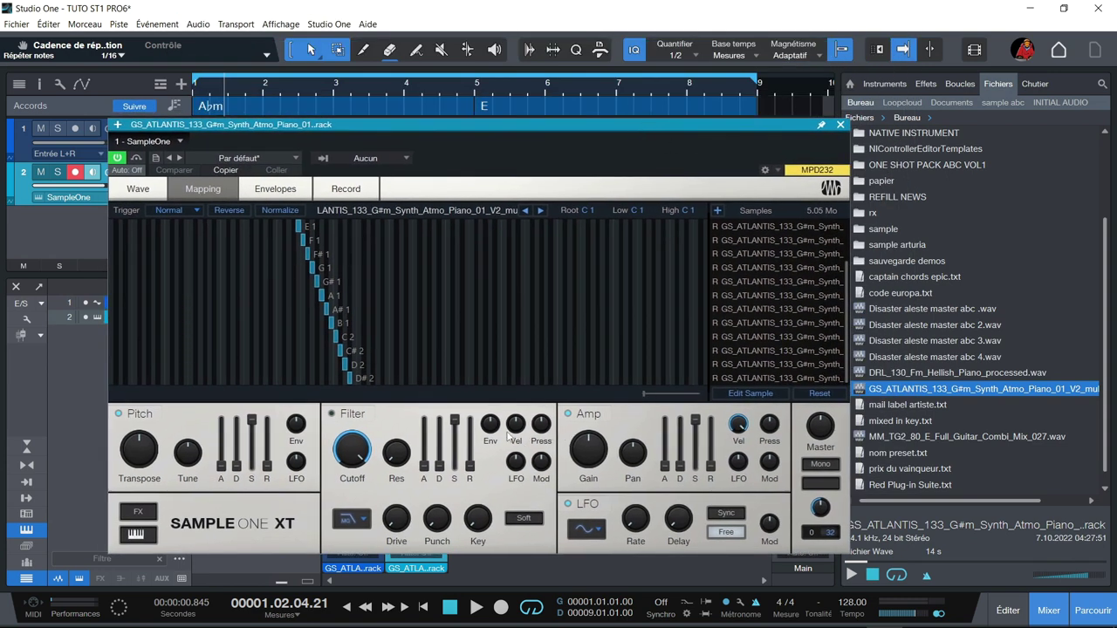
drag(579, 138, 570, 58)
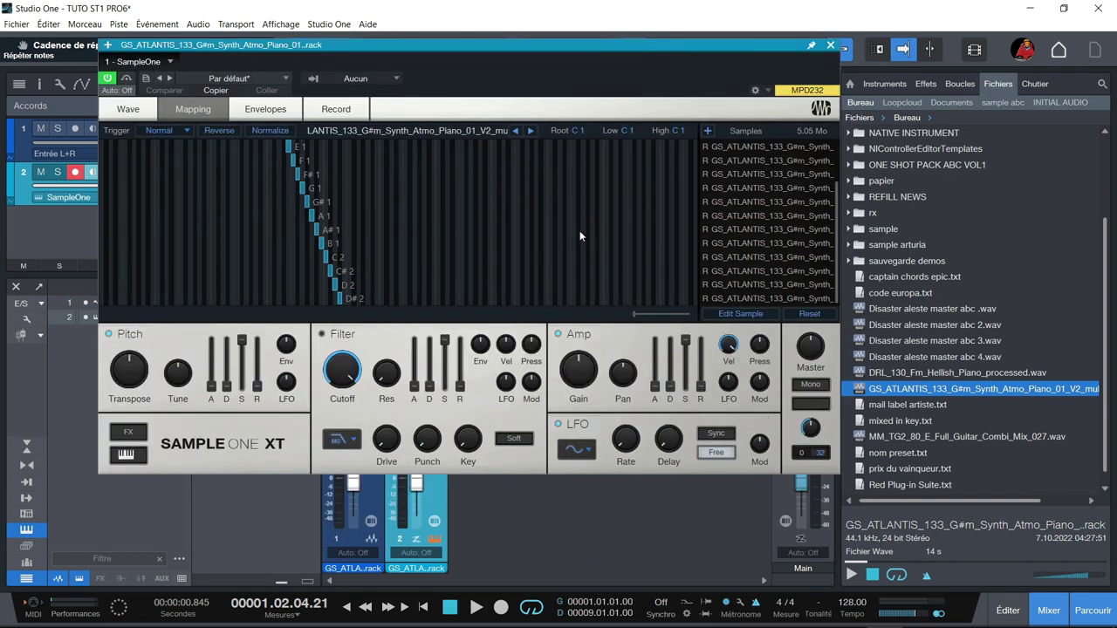
- Raise the release of SampleOne's Amp envelope and enable Mono mode
mouse_move(702, 354)
drag(703, 353, 696, 295)
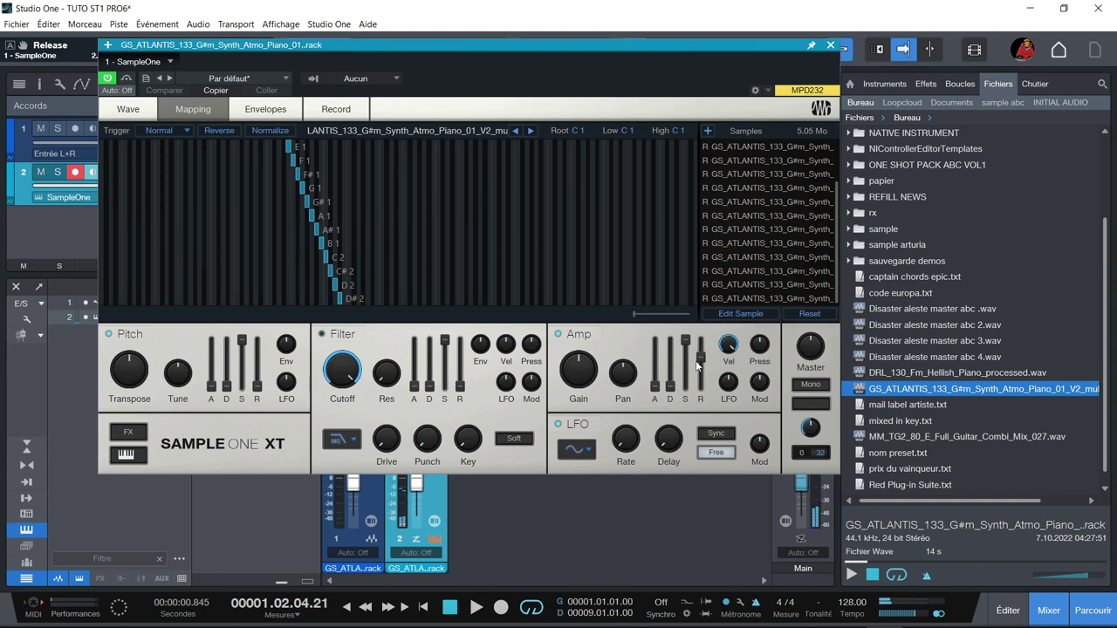
click(146, 108)
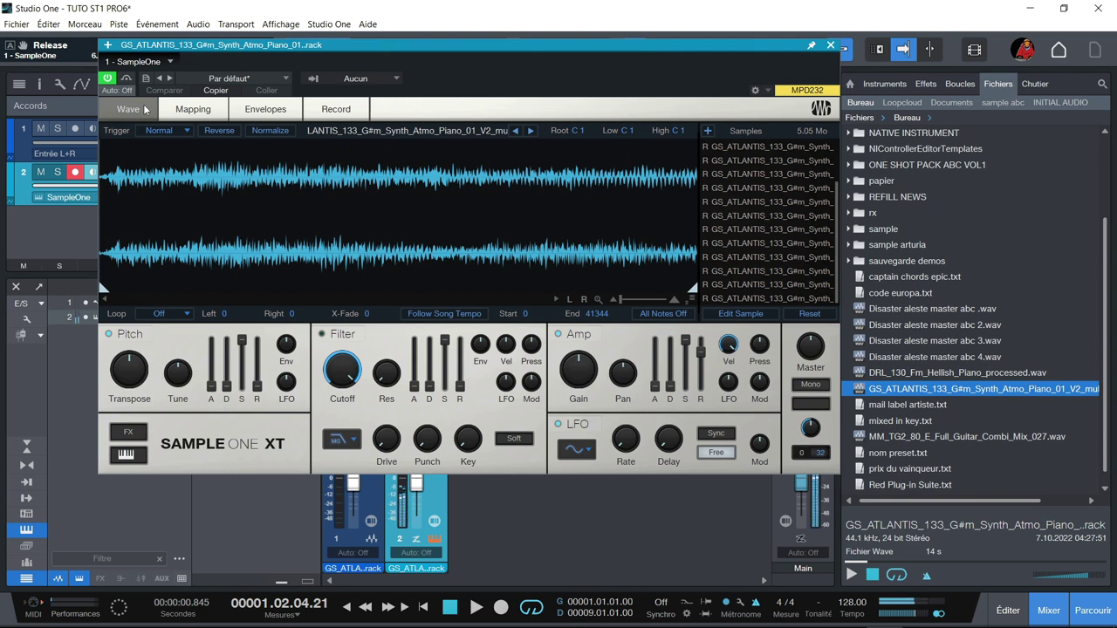
click(808, 387)
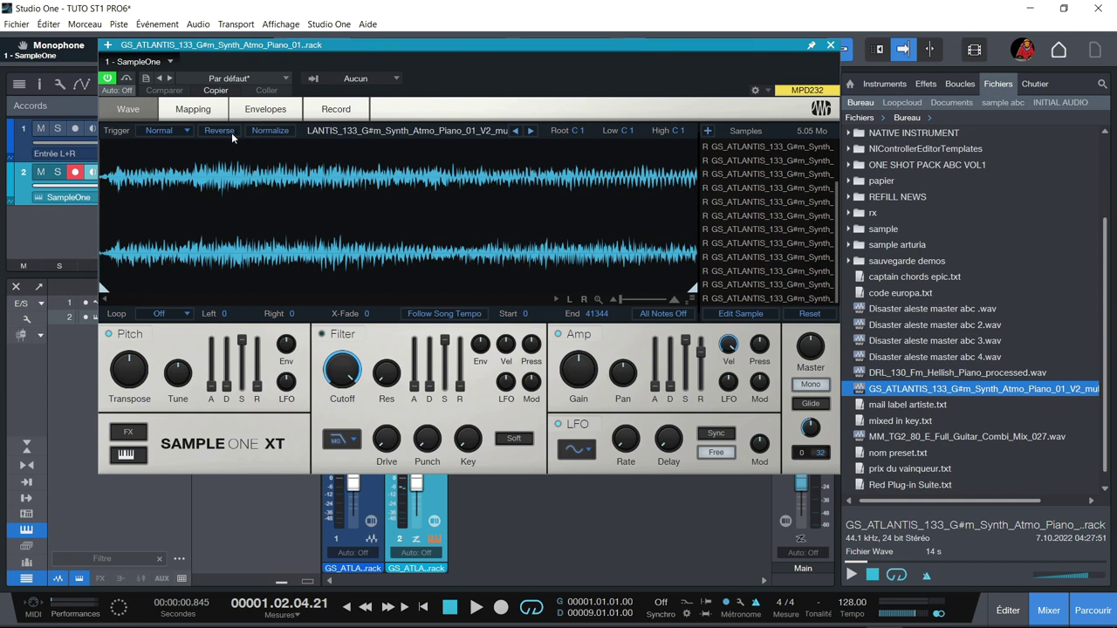
- Review SampleOne's trigger and loop modes without changing them, and close the instrument window
click(186, 132)
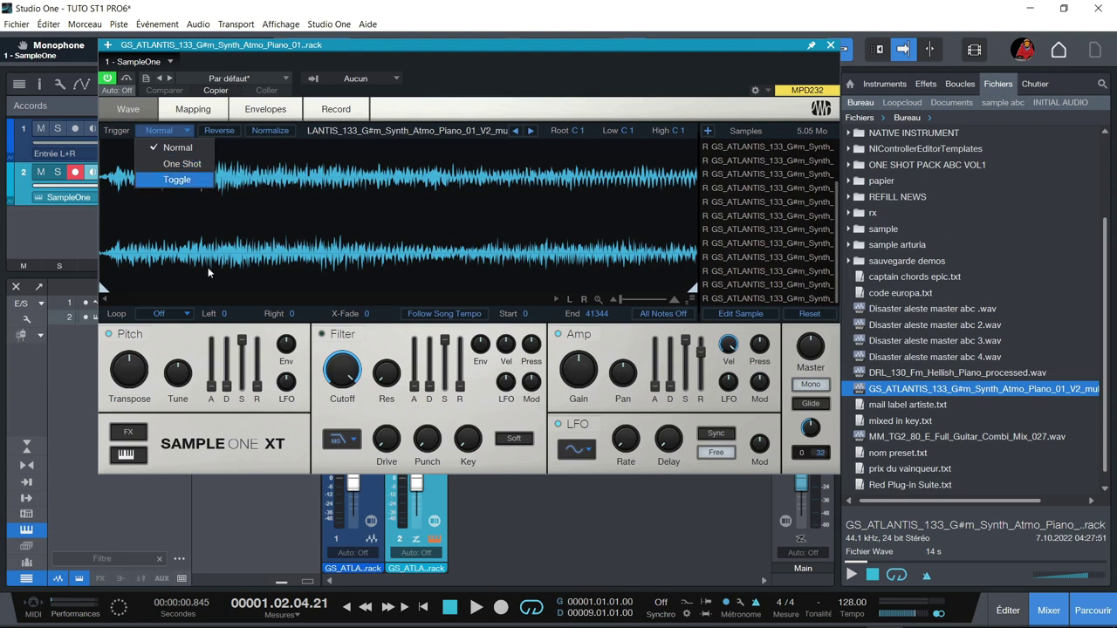
click(179, 319)
click(185, 316)
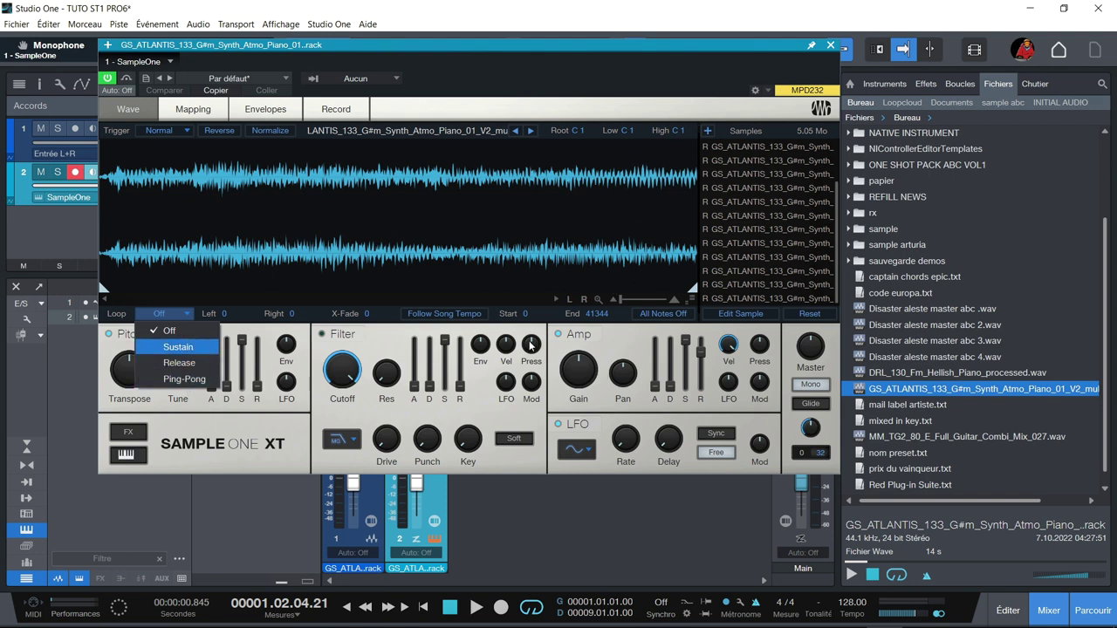
click(448, 251)
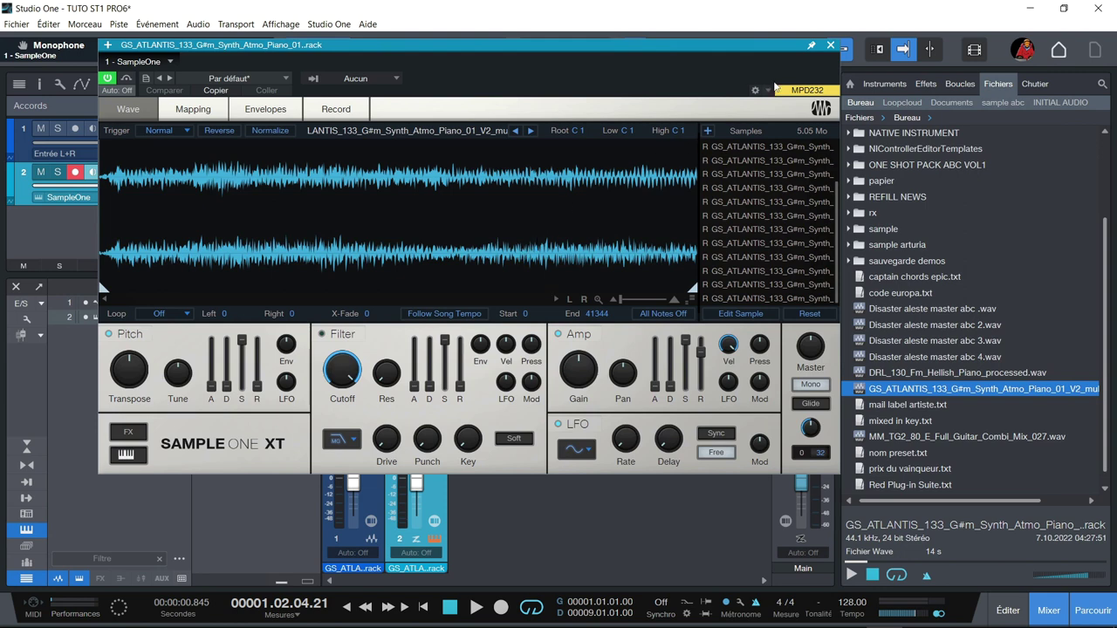
click(830, 44)
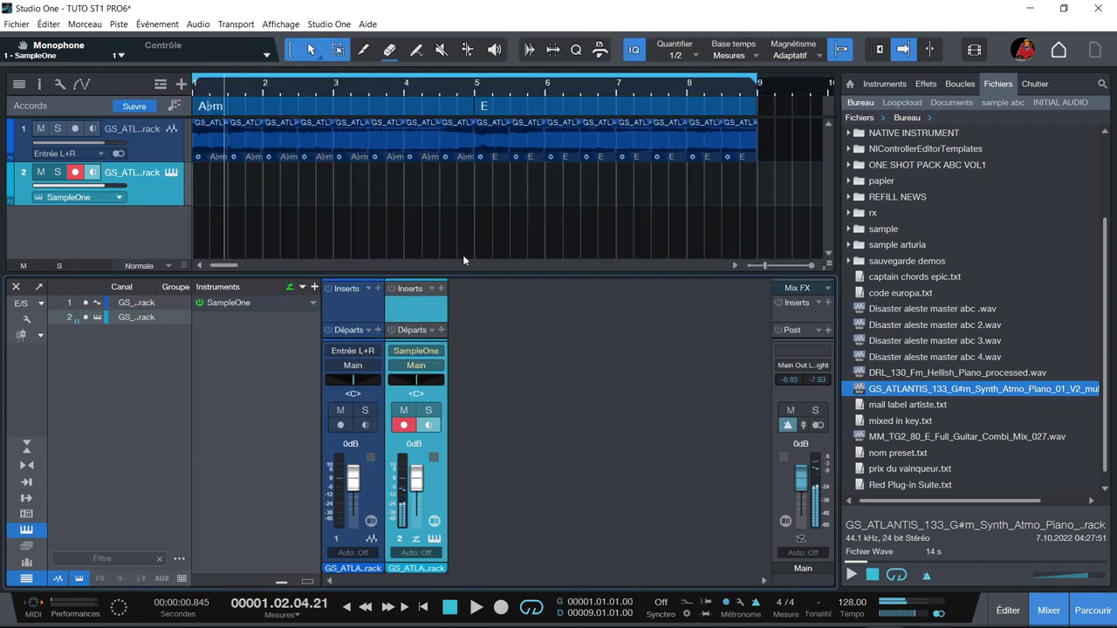
- Mute the piano audio track and record the slices onto the SampleOne track from the start of the song
click(40, 130)
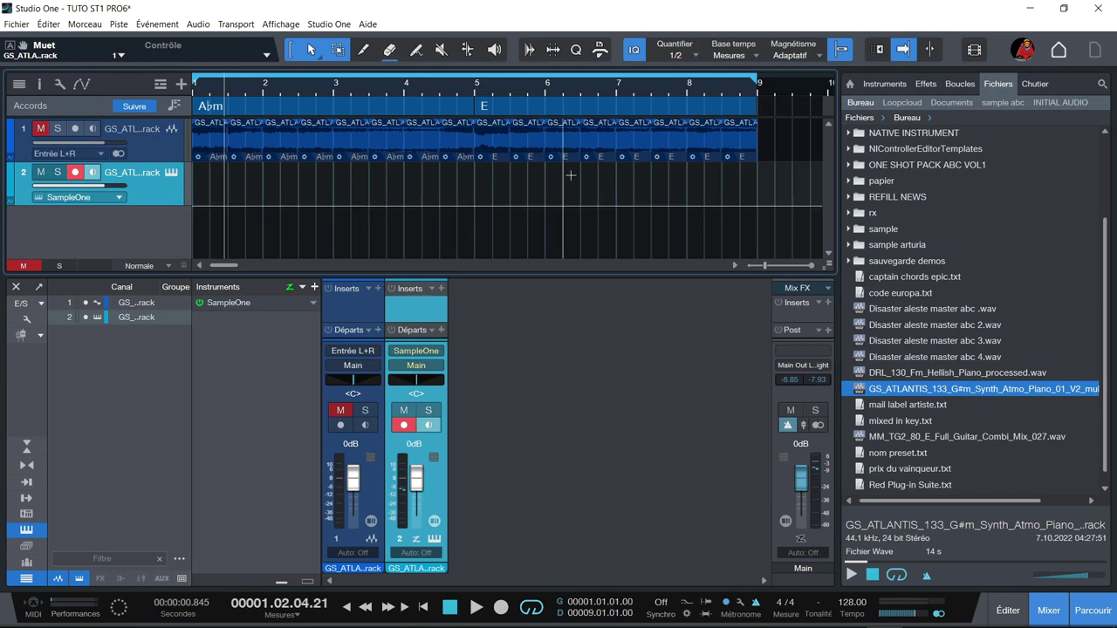
key(comma)
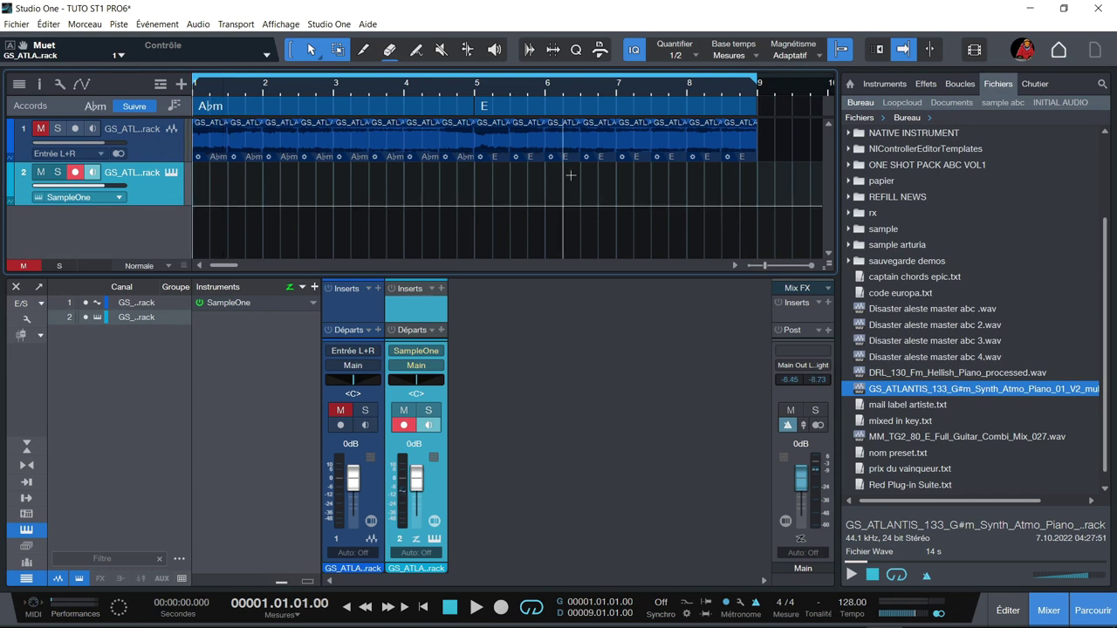
key(KP_Multiply)
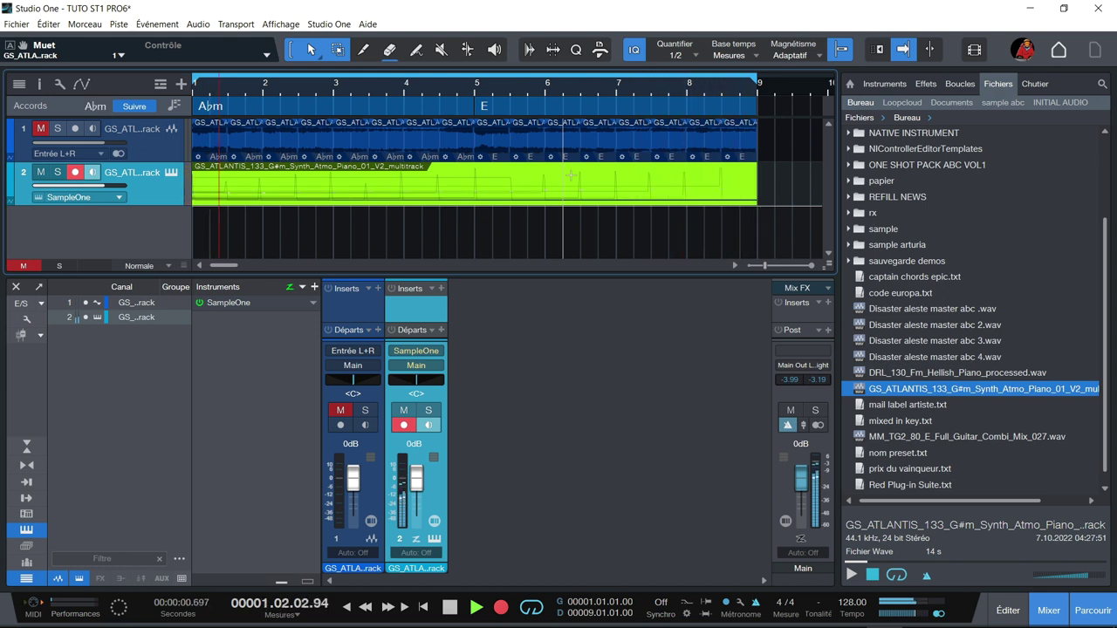
key(space)
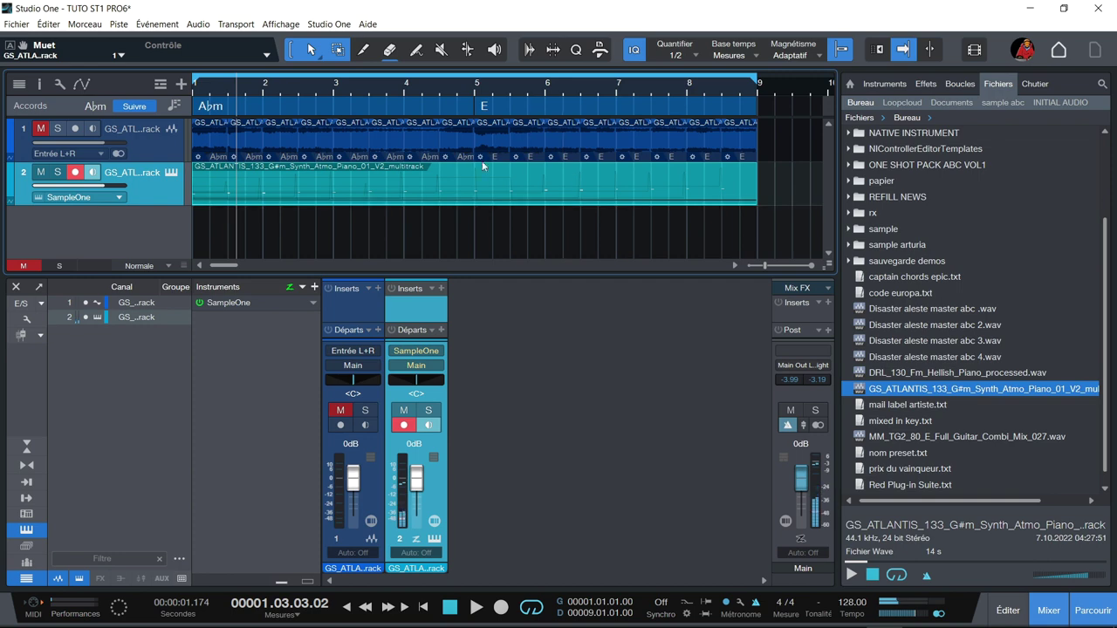
- Open the recorded SampleOne part in the note editor with the browser hidden and all its notes in view
double_click(472, 190)
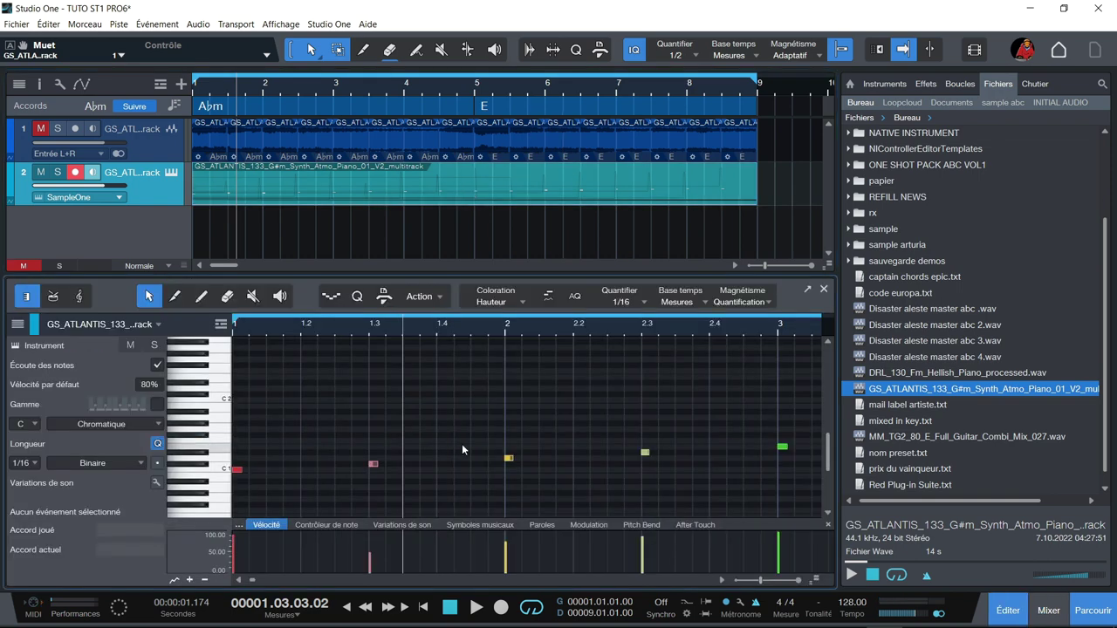
click(1082, 611)
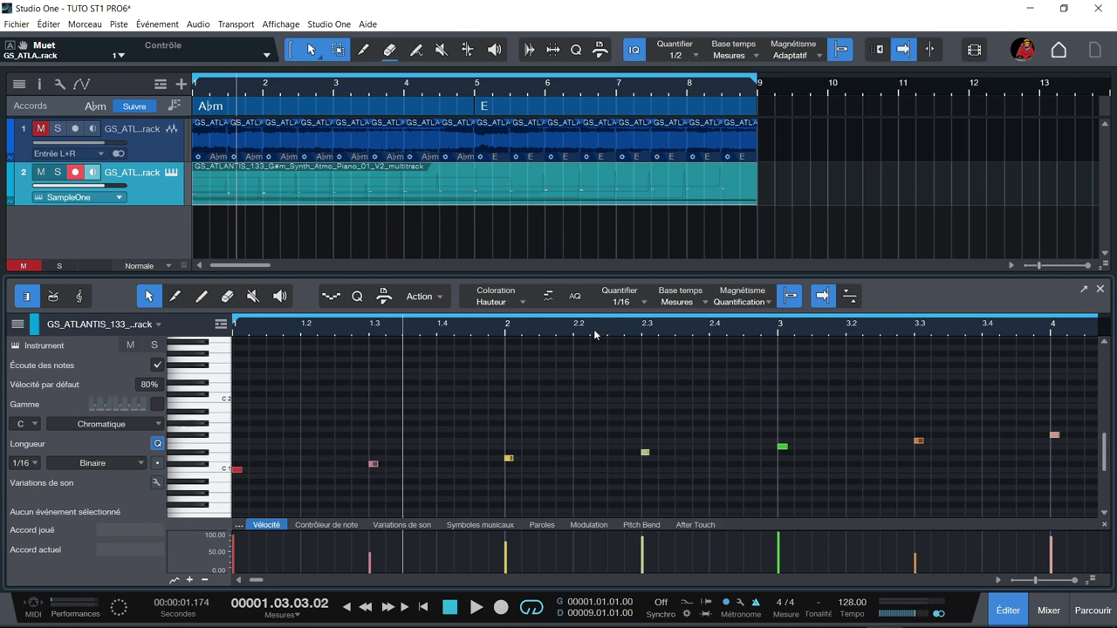
scroll(592, 339, down, 6)
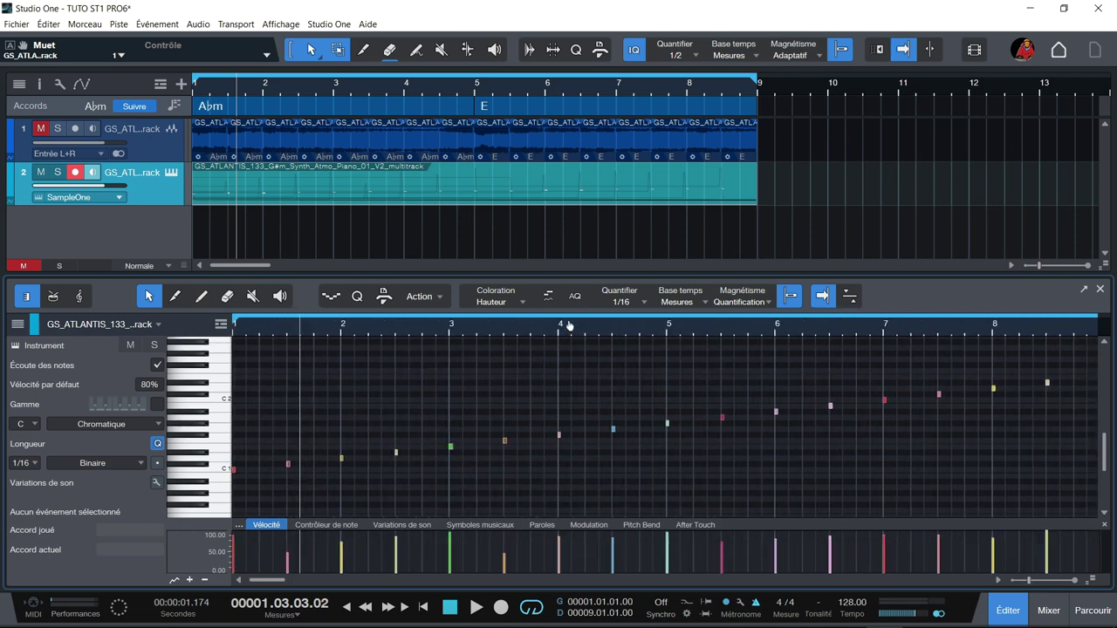
scroll(569, 326, down, 4)
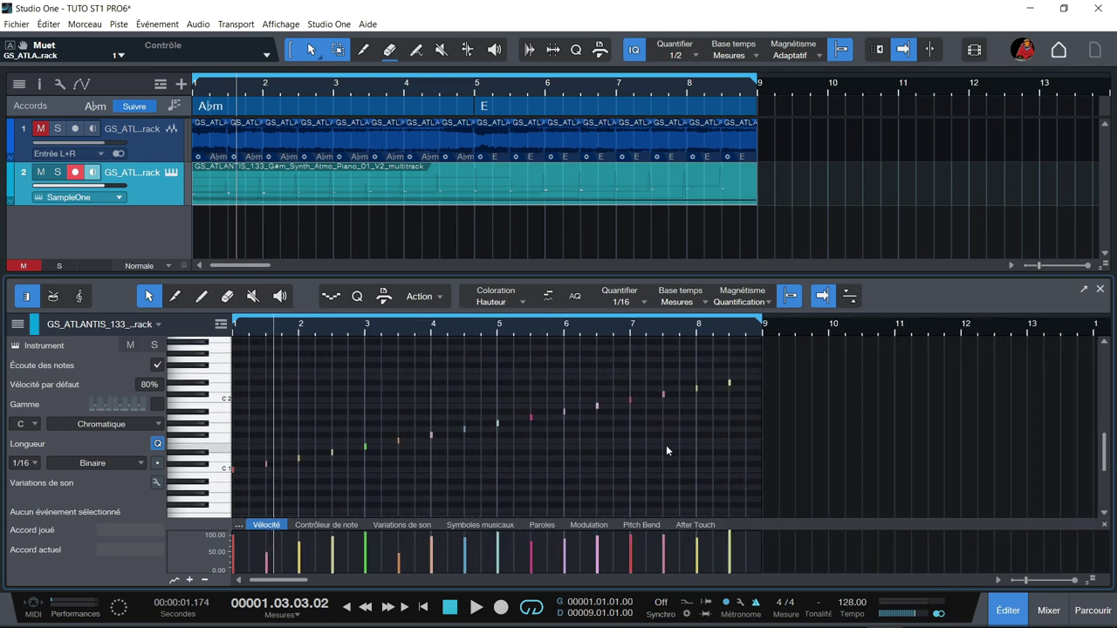
- Set the velocity of all notes in the SampleOne part to 100% and play back the result
key(ctrl+a)
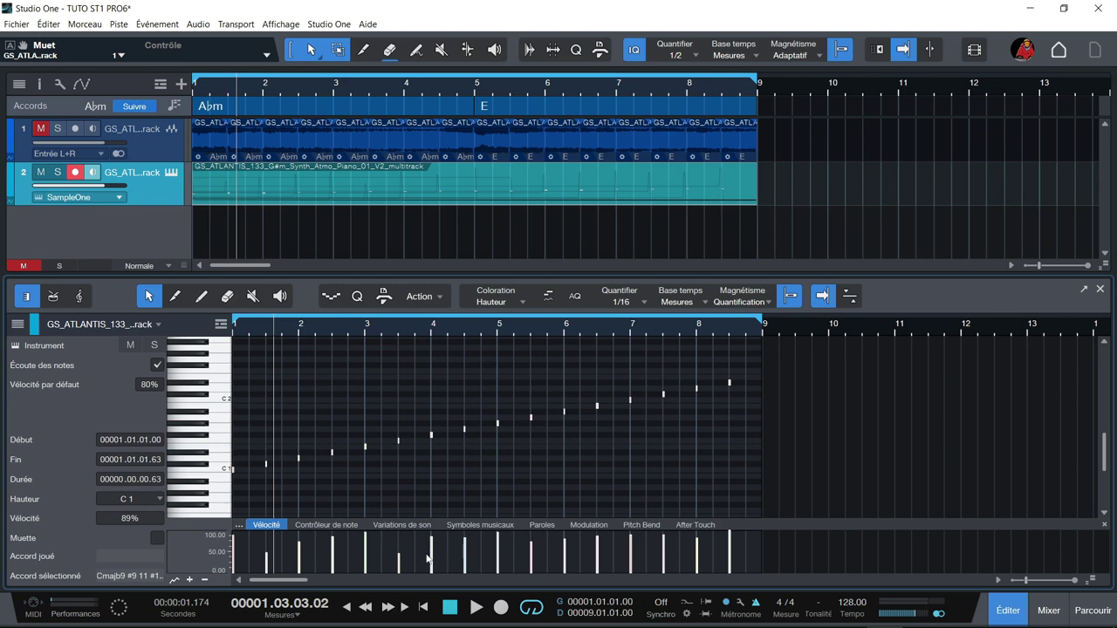
drag(397, 561, 405, 478)
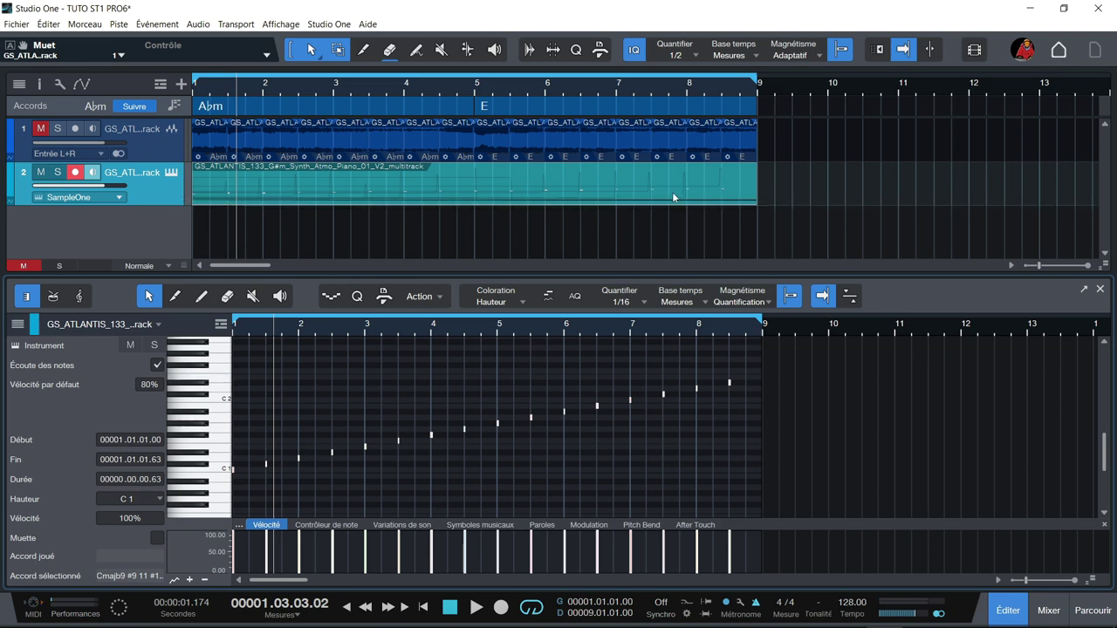
key(space)
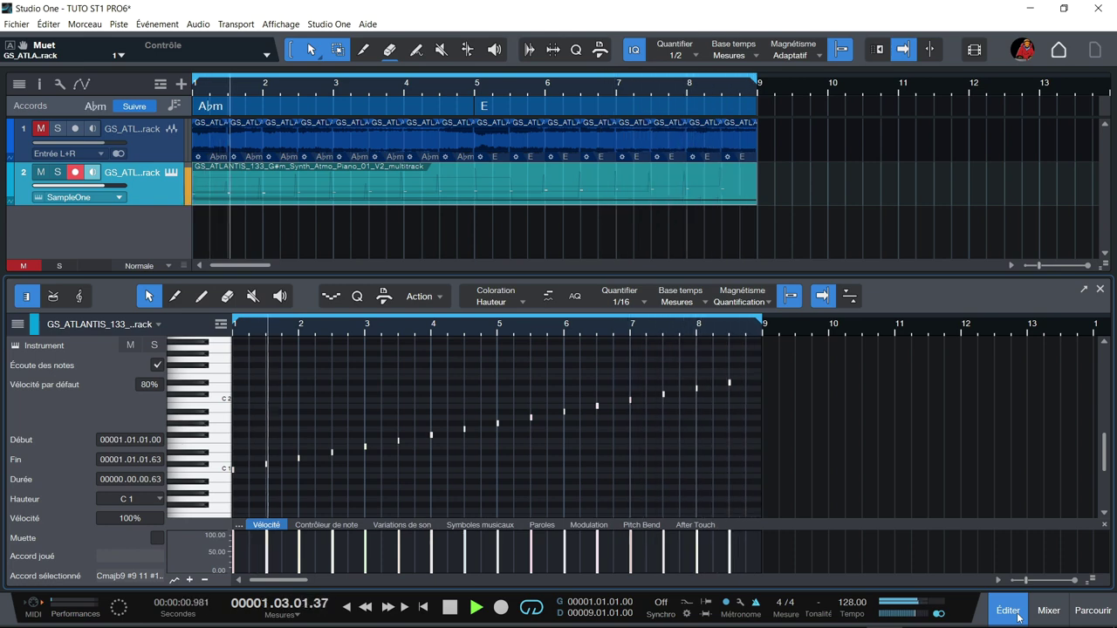
key(space)
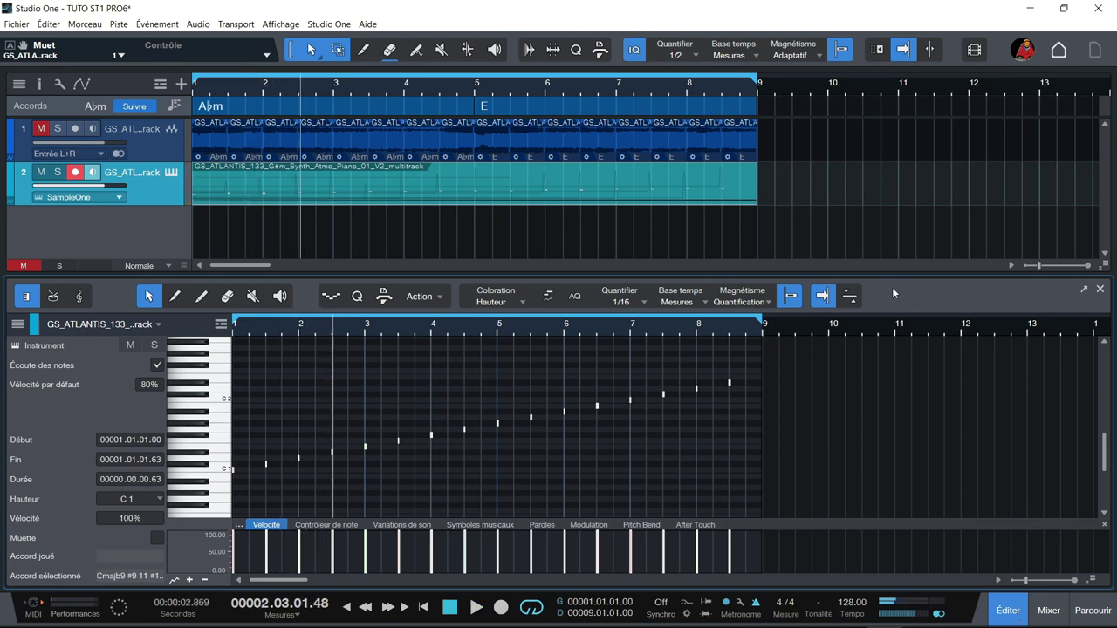
- Show the mixer and note editor in turn, view SampleOne's instrument window, and leave the mixer displayed
key(F3)
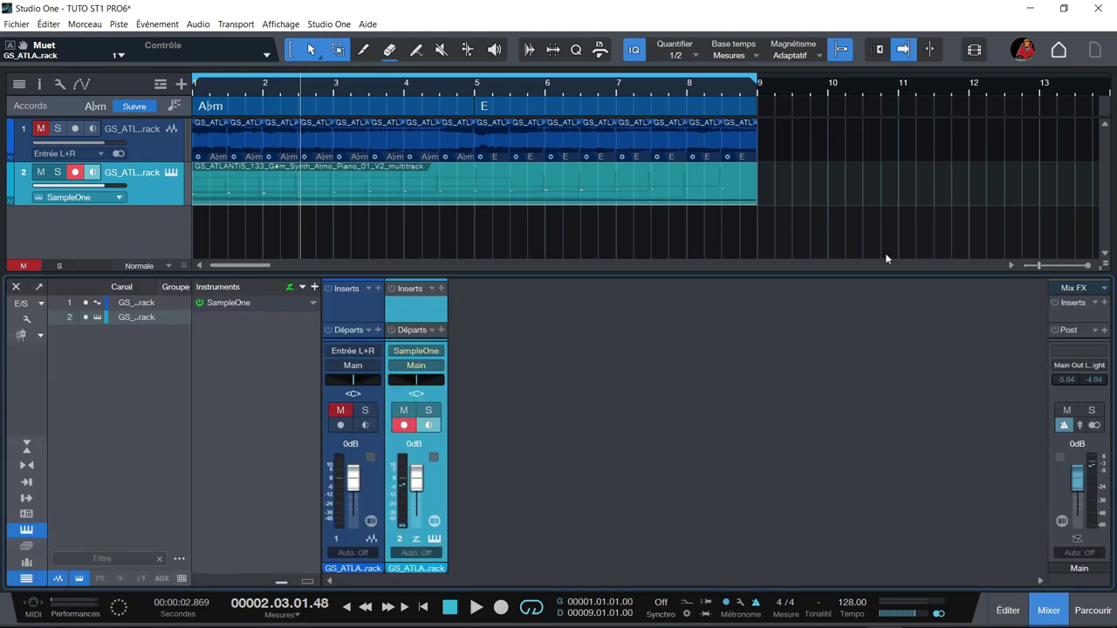
key(F3)
key(F2)
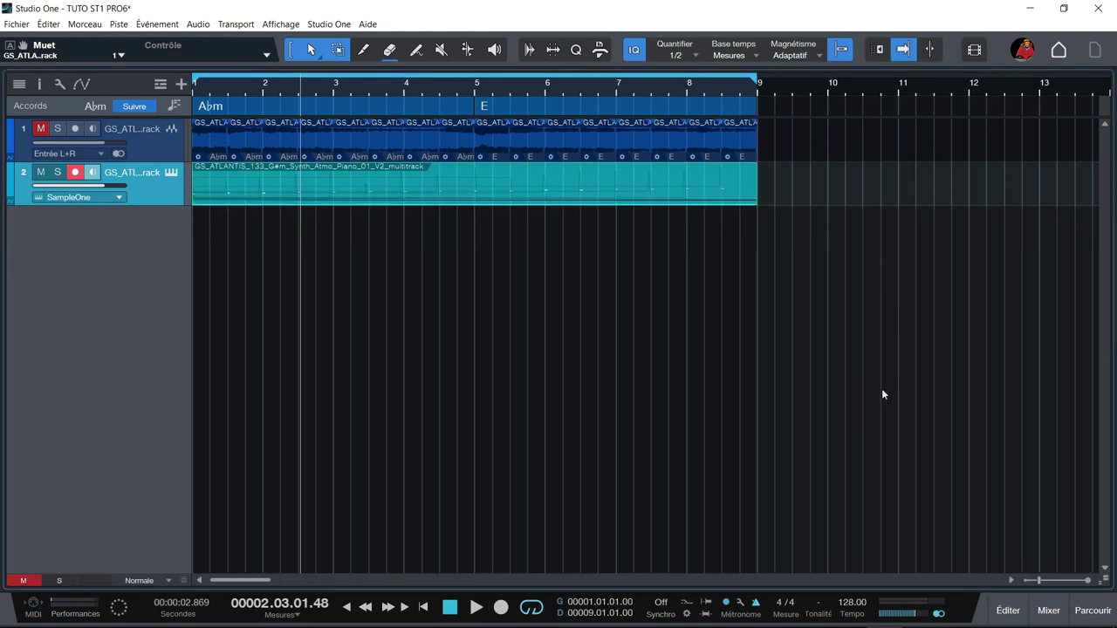
key(F2)
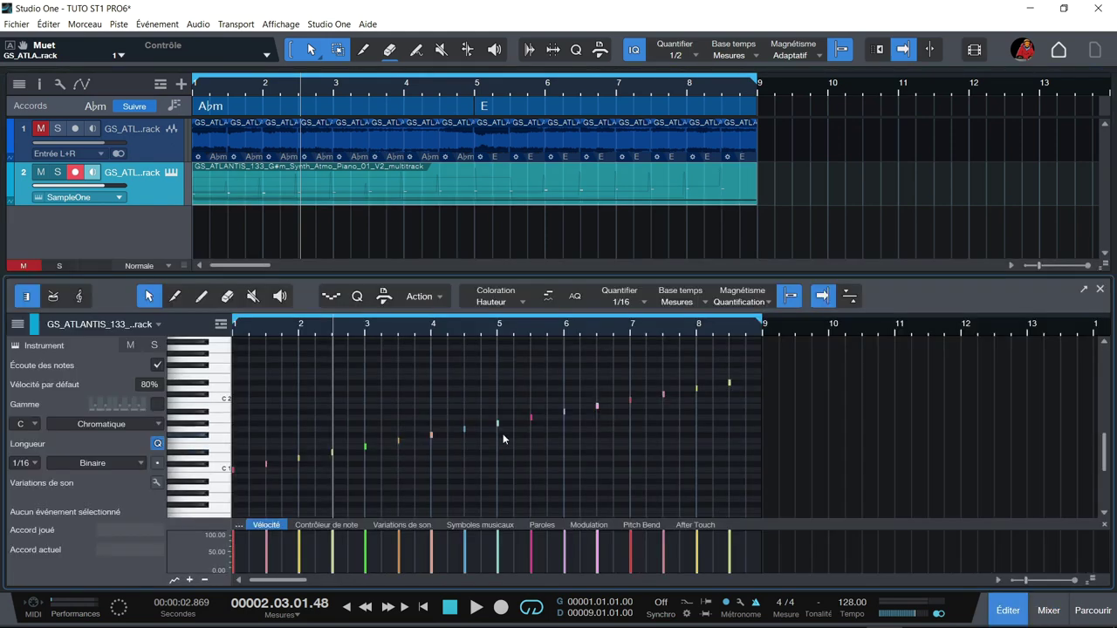
click(451, 199)
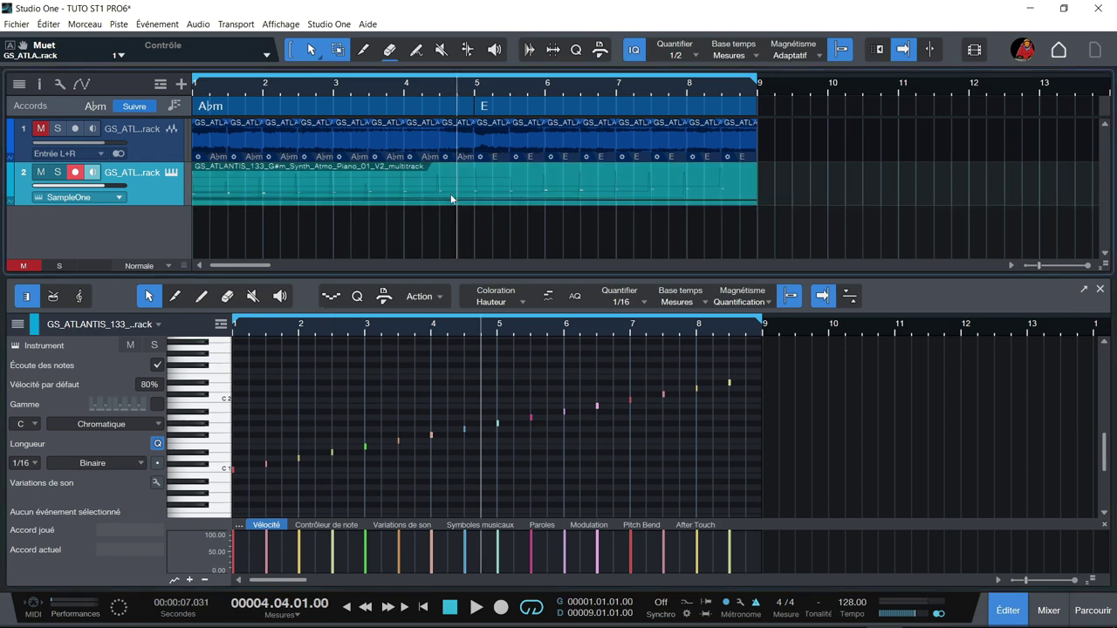
key(F3)
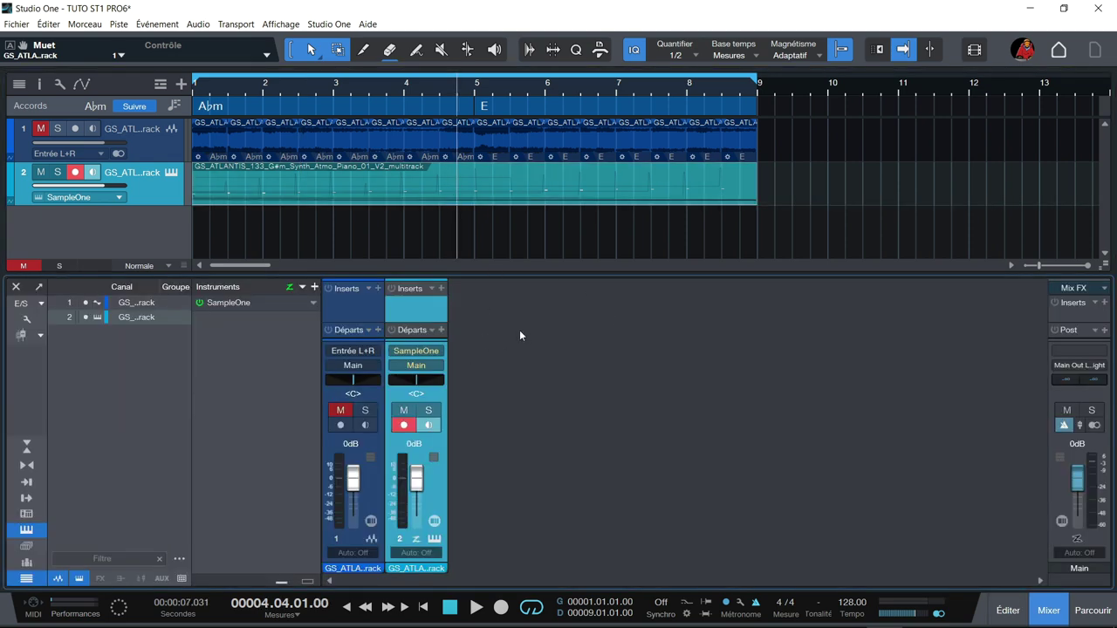
click(171, 174)
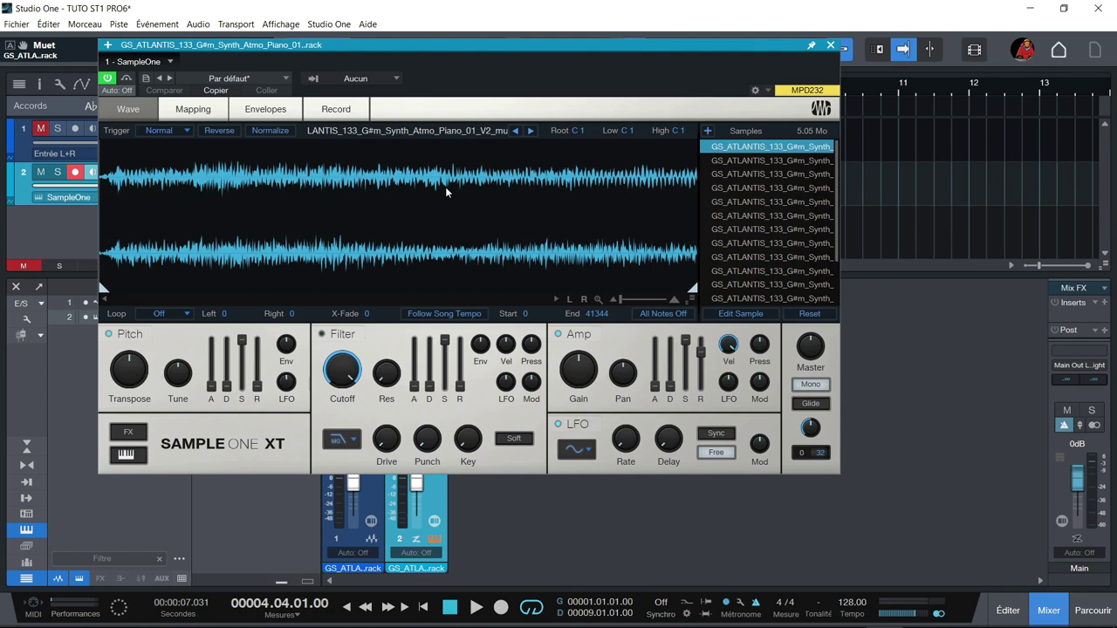
click(832, 45)
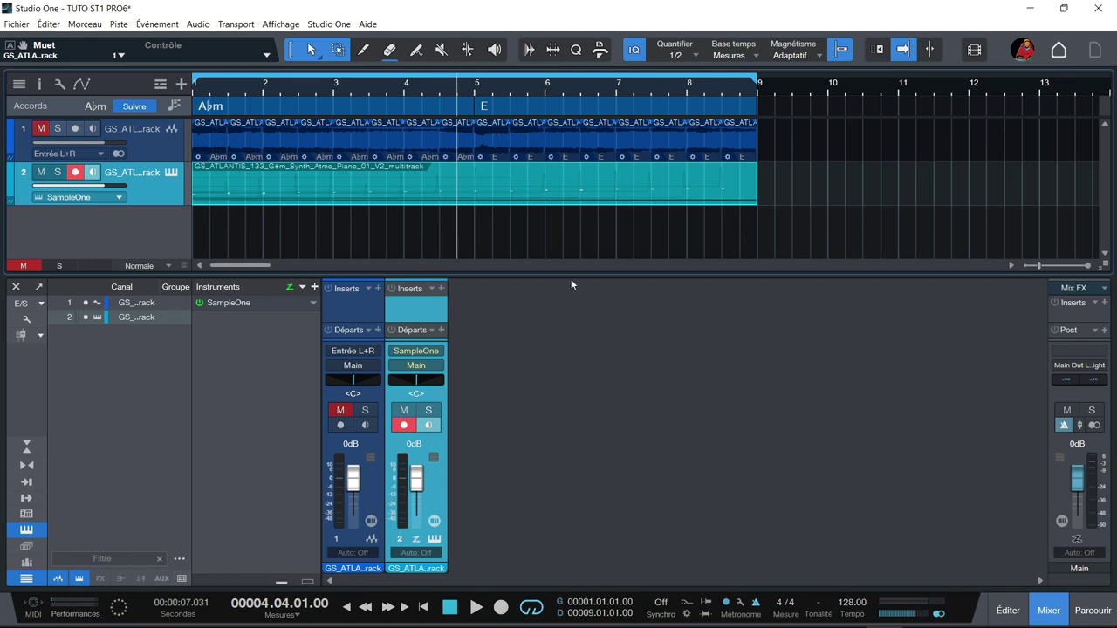
- Add the PreSonus Impact drum sampler from the instrument browser to the arrangement as a new track
drag(571, 280, 589, 361)
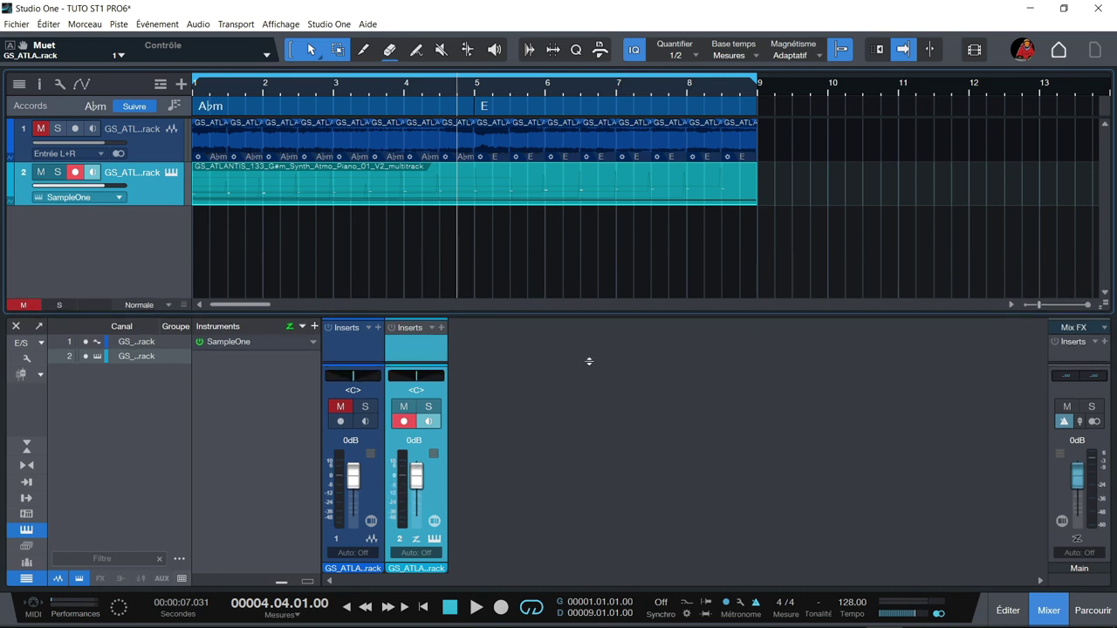
click(1093, 610)
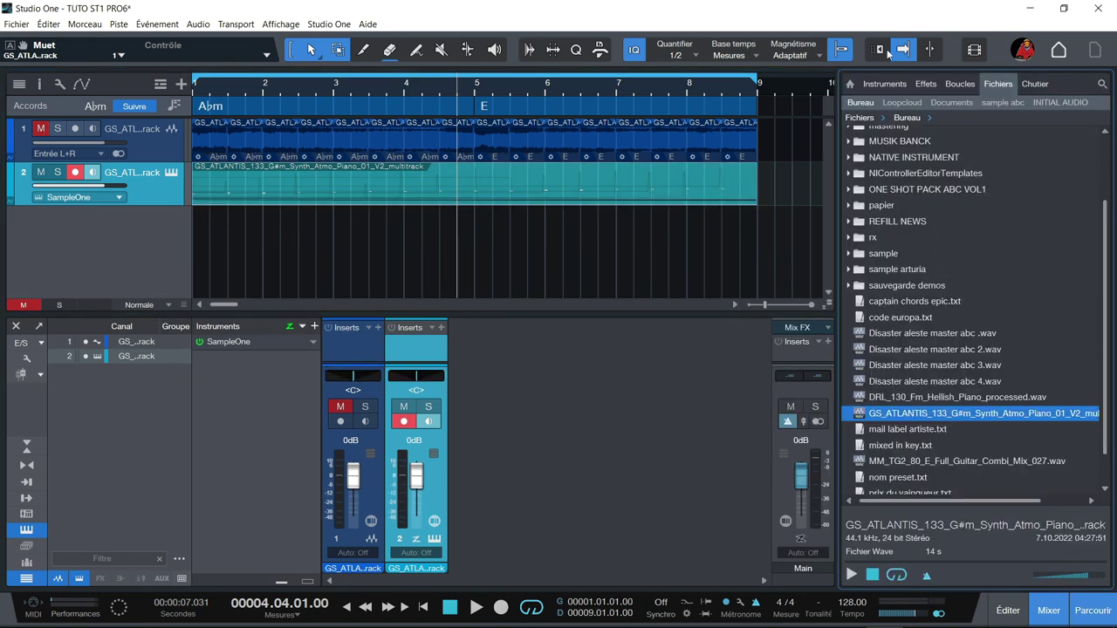
click(894, 82)
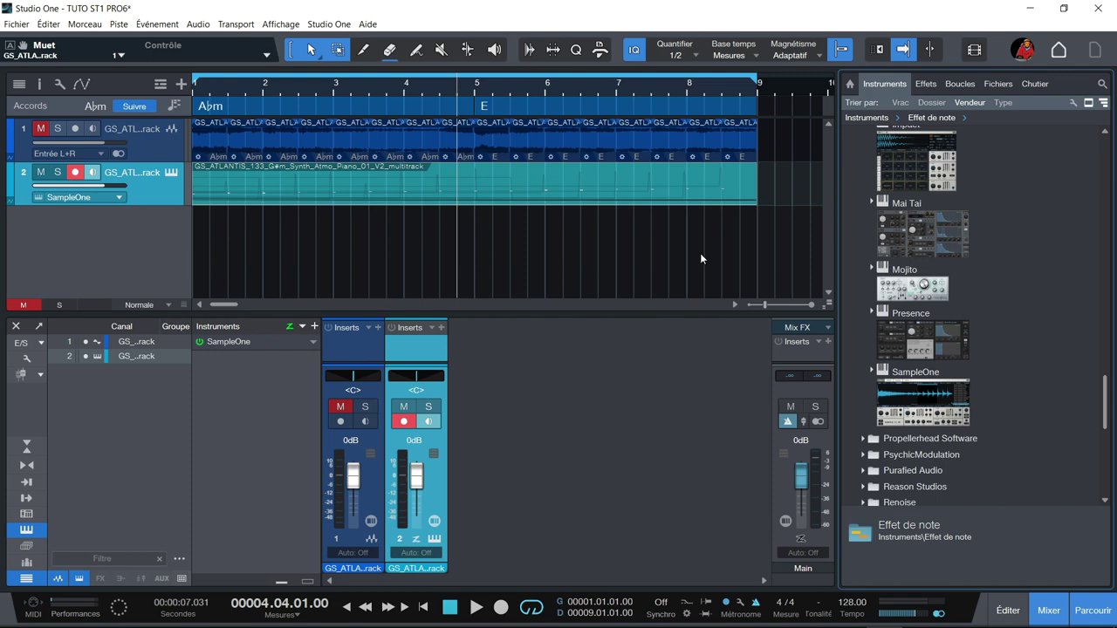
drag(918, 166, 462, 283)
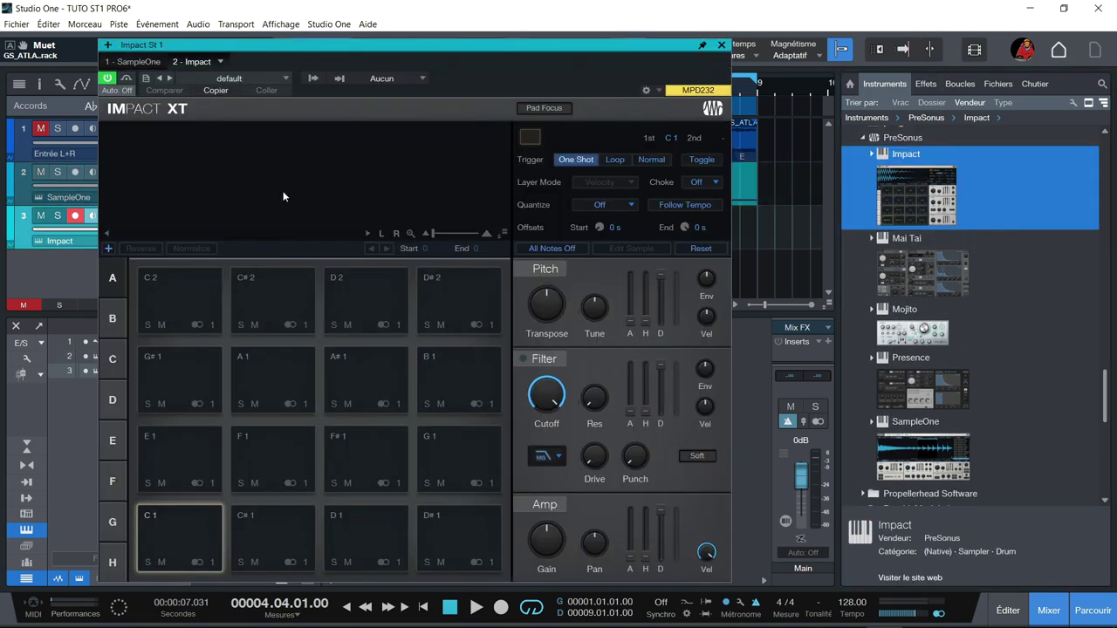
click(285, 79)
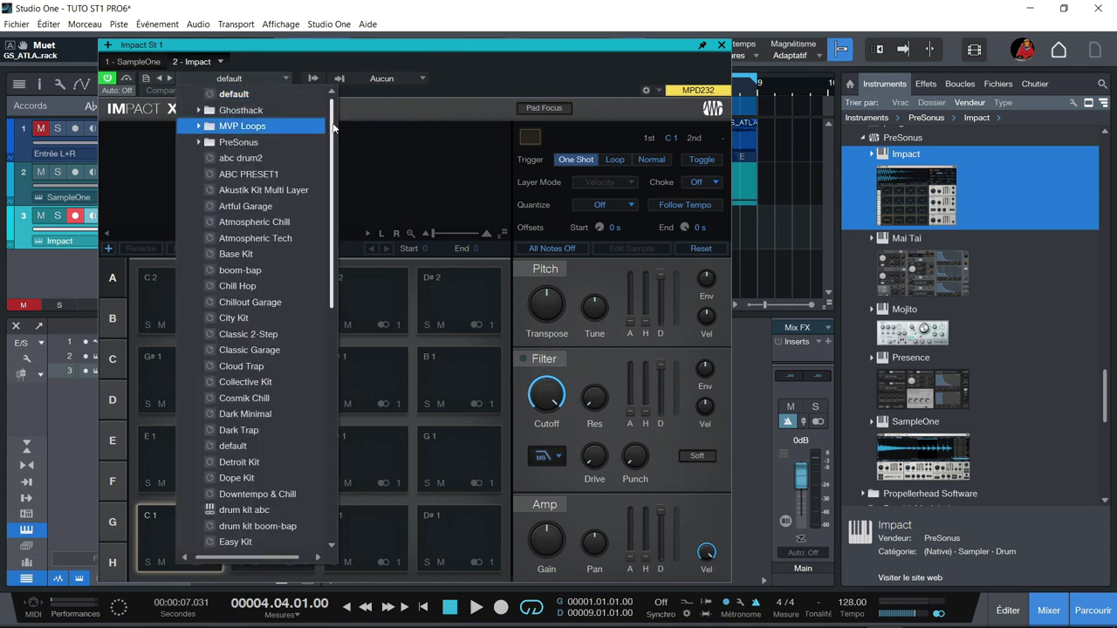
click(689, 82)
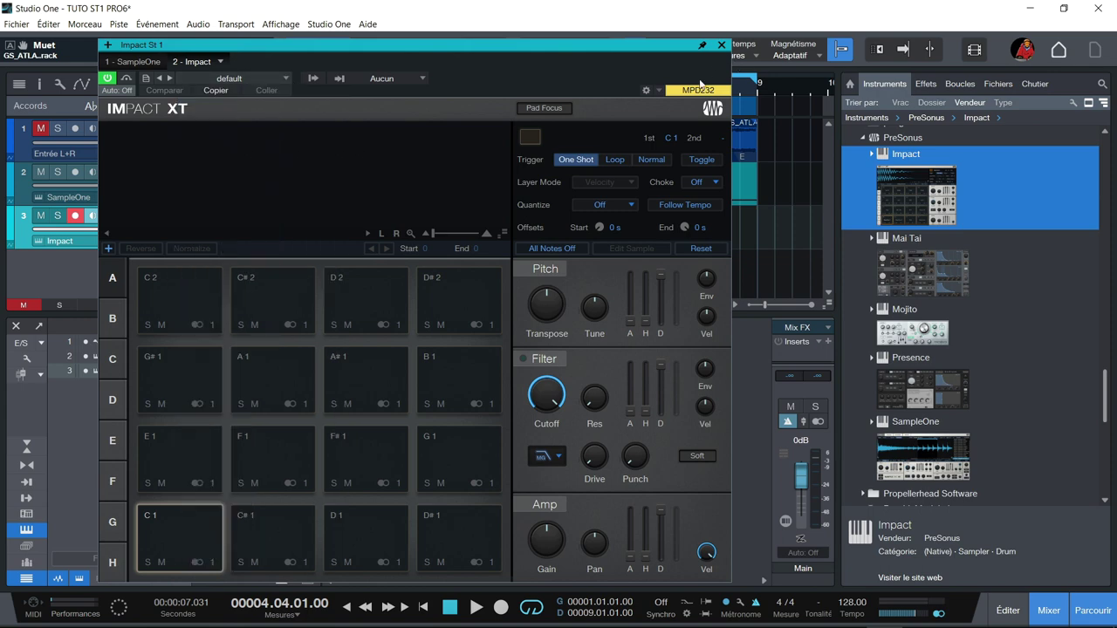
click(850, 84)
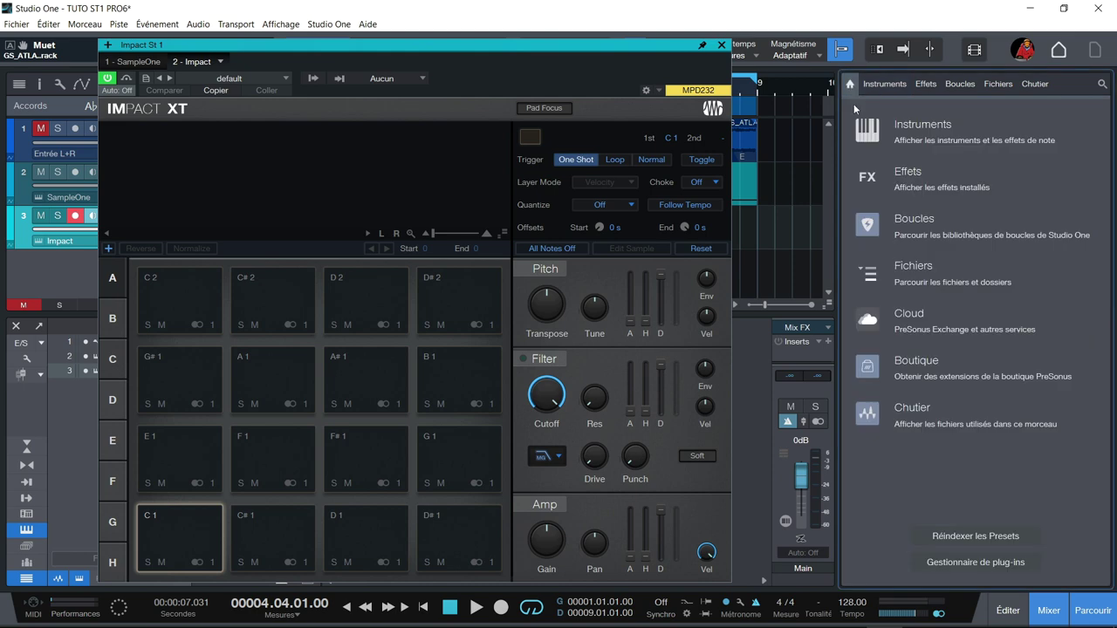
click(908, 84)
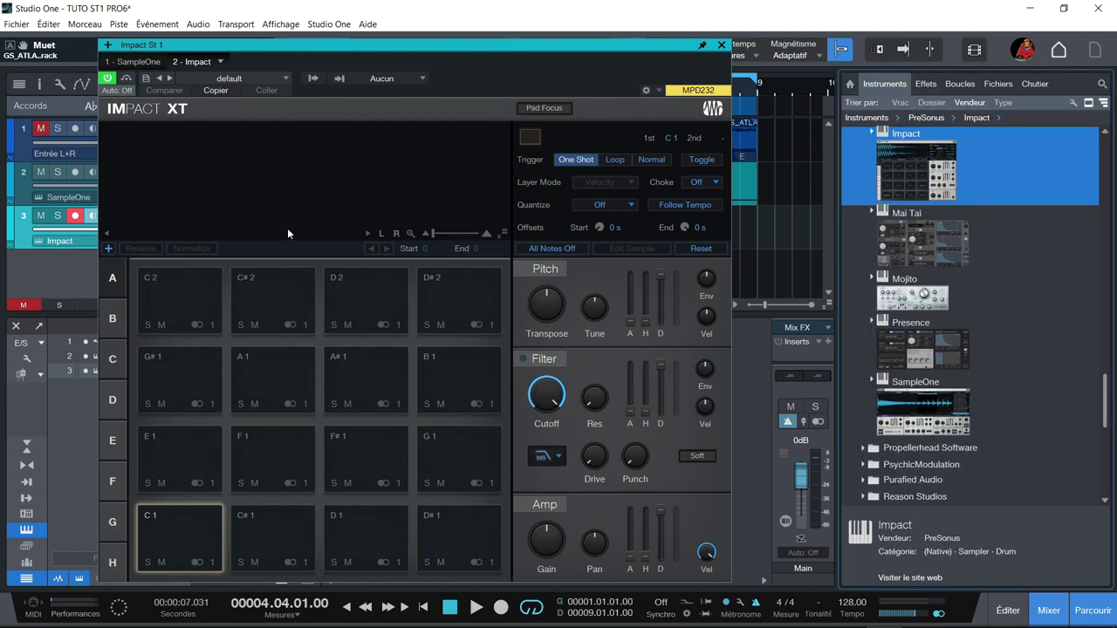
- Look through Impact's Ghosthack, MVP Loops and PreSonus preset folders and load ABC PRESET1
click(285, 78)
drag(331, 144, 324, 175)
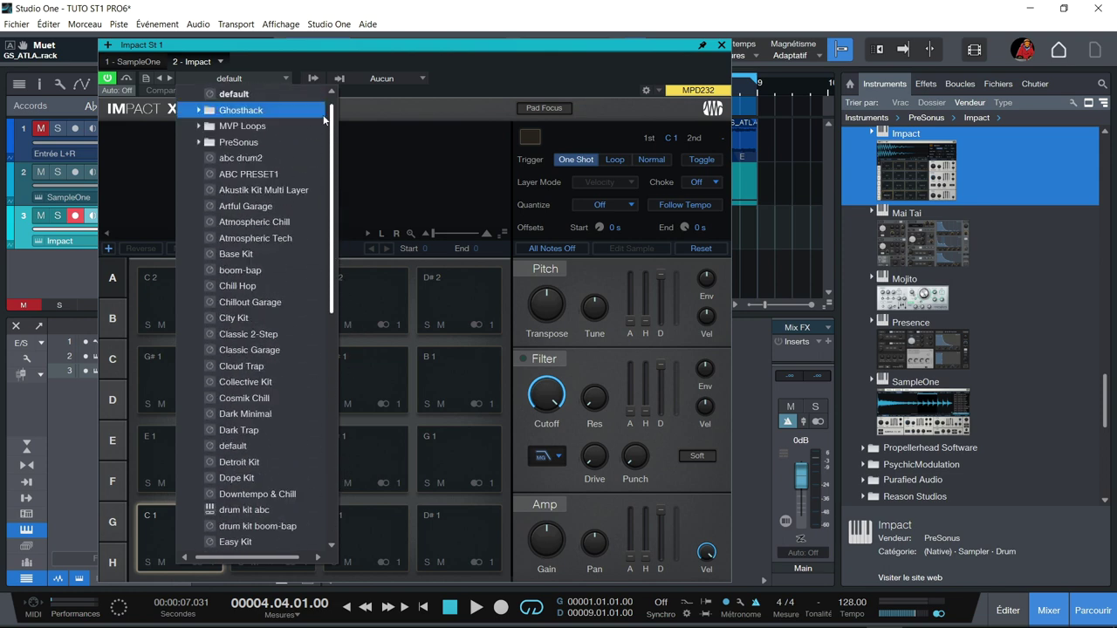
click(199, 110)
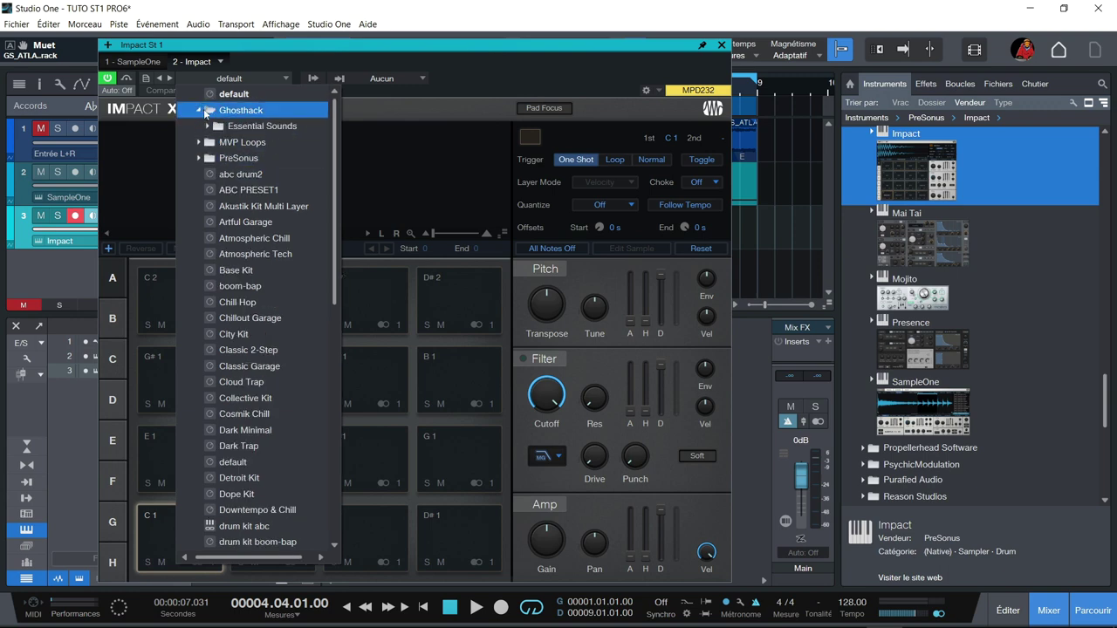
click(208, 125)
click(199, 302)
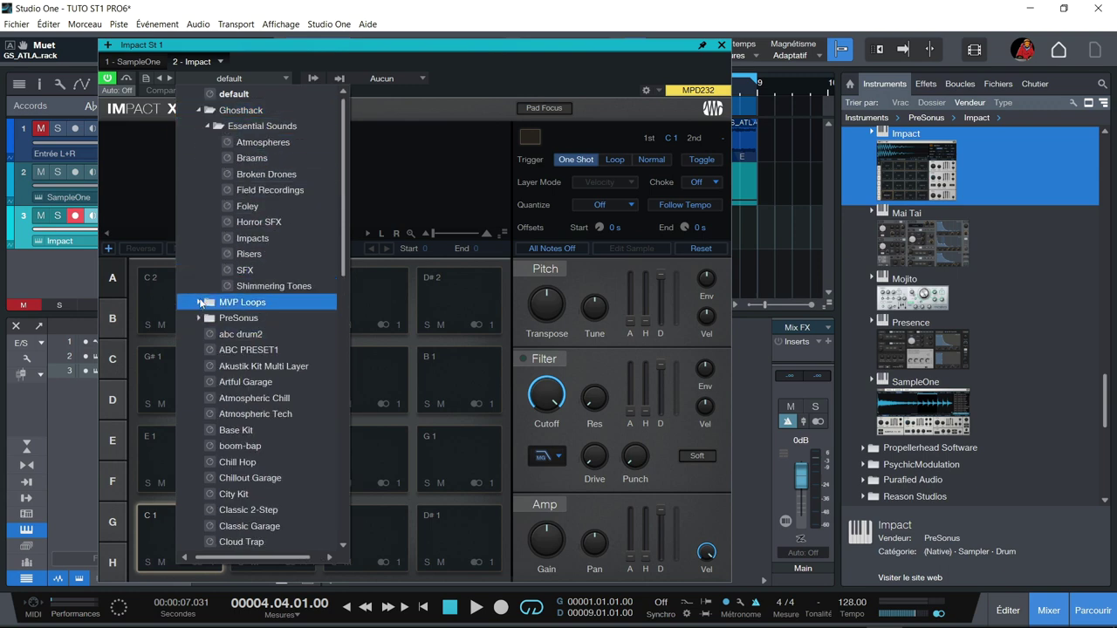
click(199, 382)
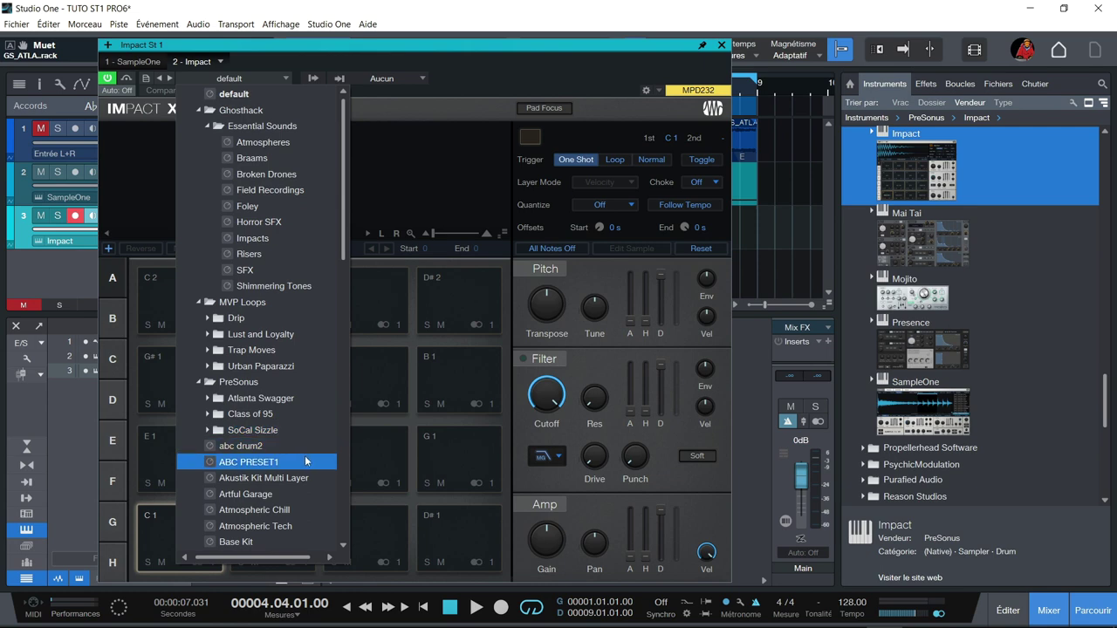
click(306, 460)
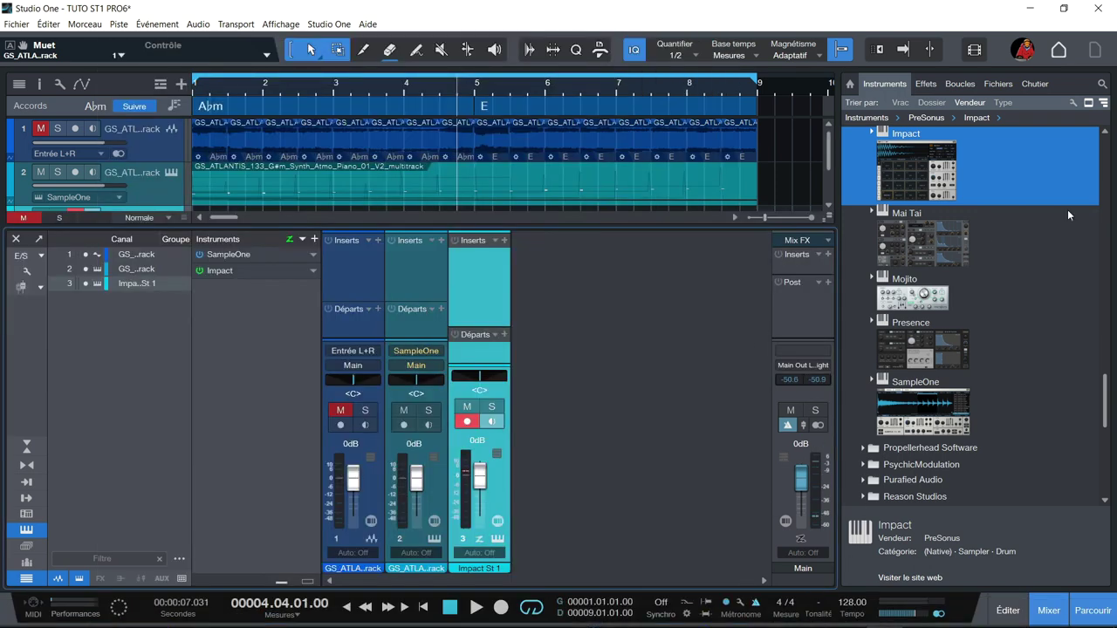
- Find the PreSonus Limiter in the effects browser and insert it on the Main output channel
click(932, 86)
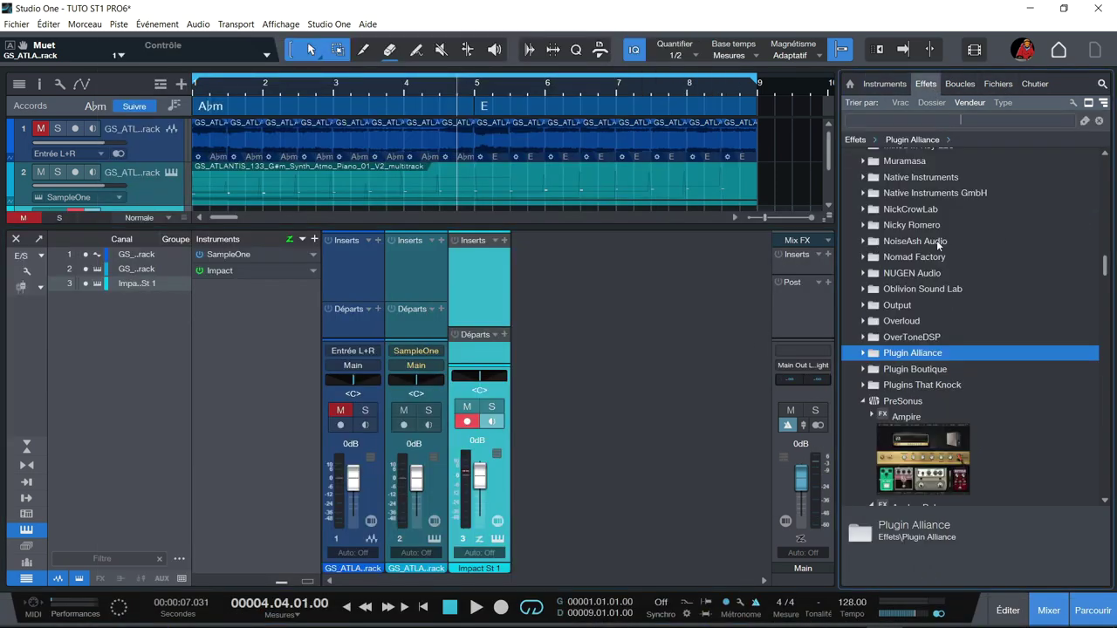
scroll(970, 229, down, 10)
scroll(969, 229, down, 5)
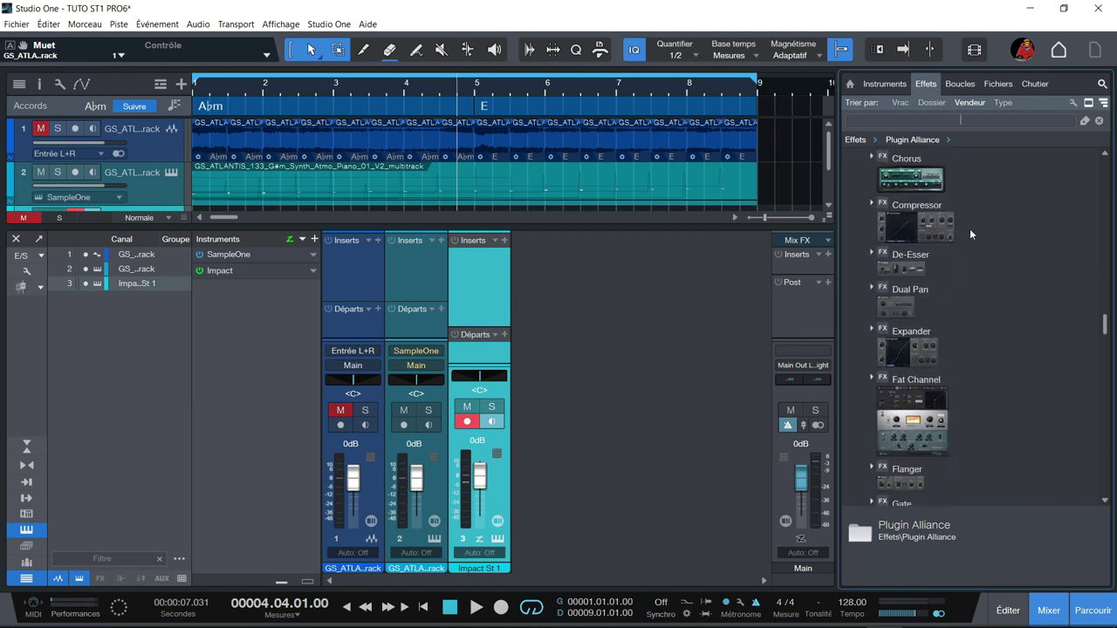
scroll(970, 229, down, 5)
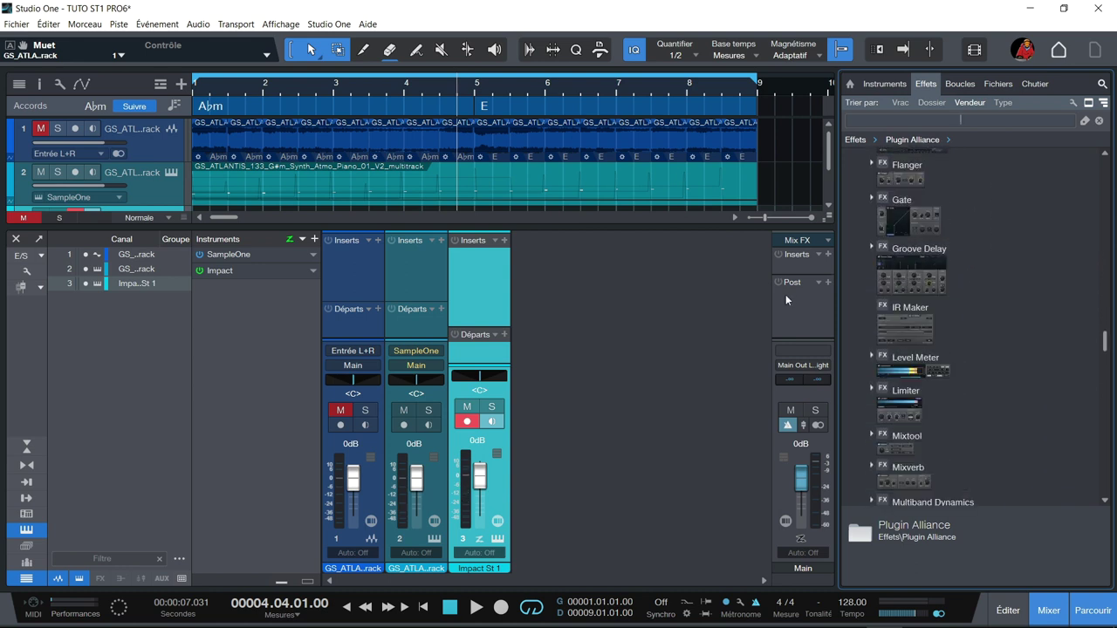
drag(908, 416, 808, 263)
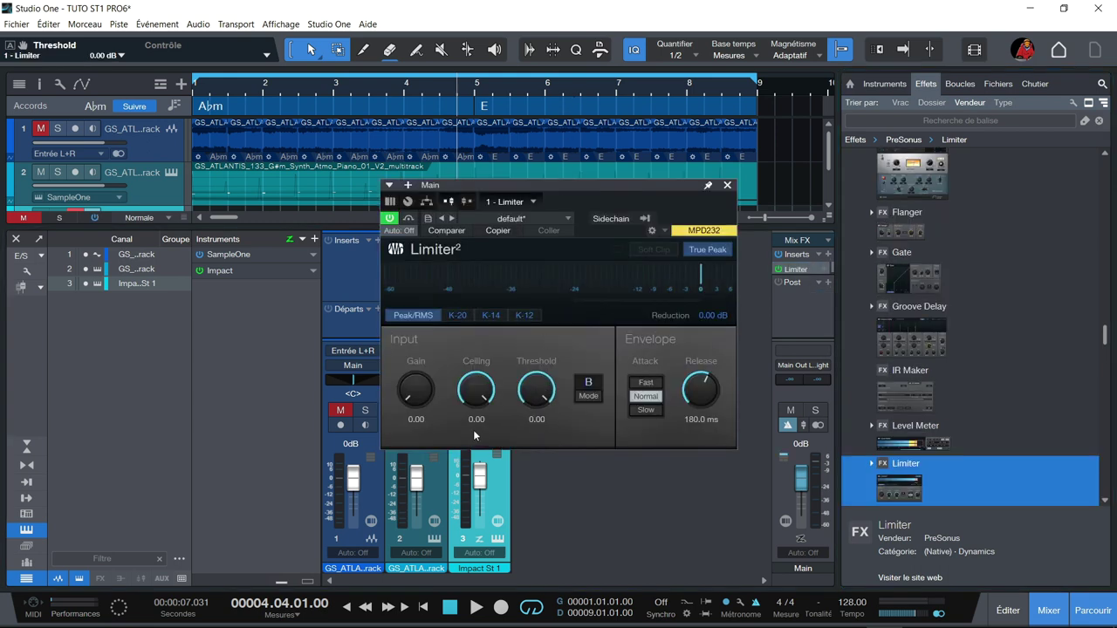
- Set the Limiter's ceiling to -1 dB and close its window
click(477, 418)
text(-1)
key(Return)
click(727, 185)
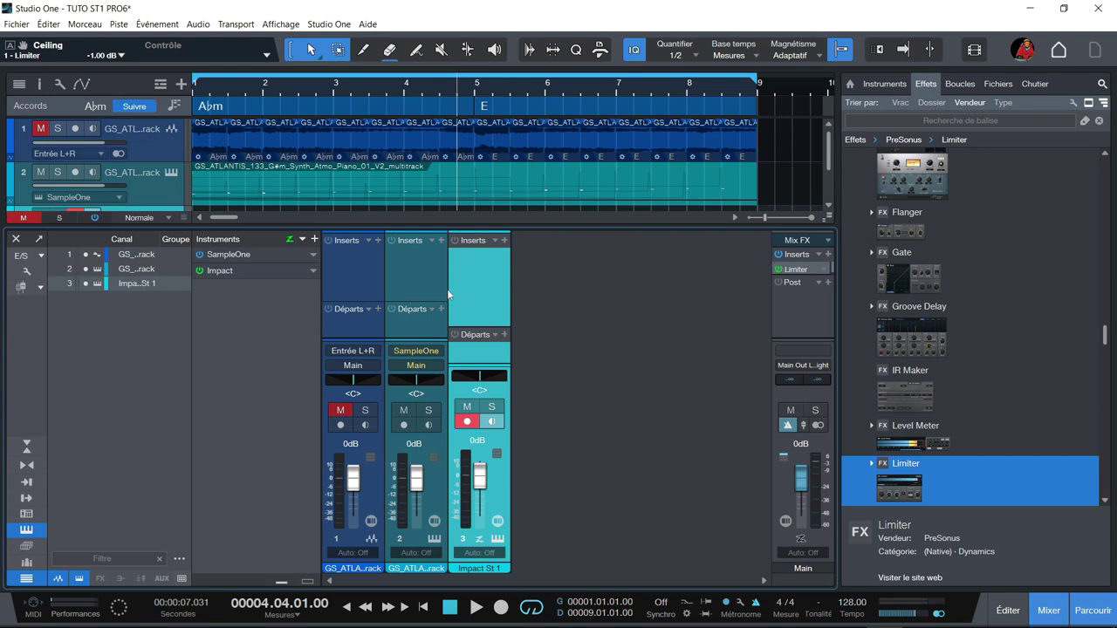
- Replace the mixer view with the drum editor for the Impact track
drag(240, 227, 254, 374)
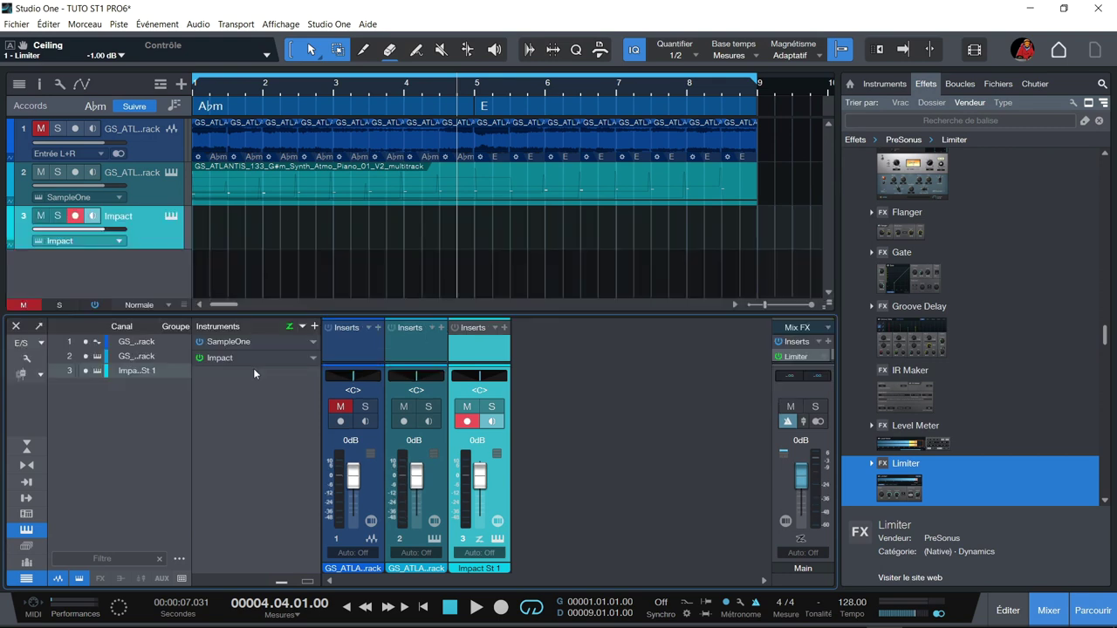
key(F3)
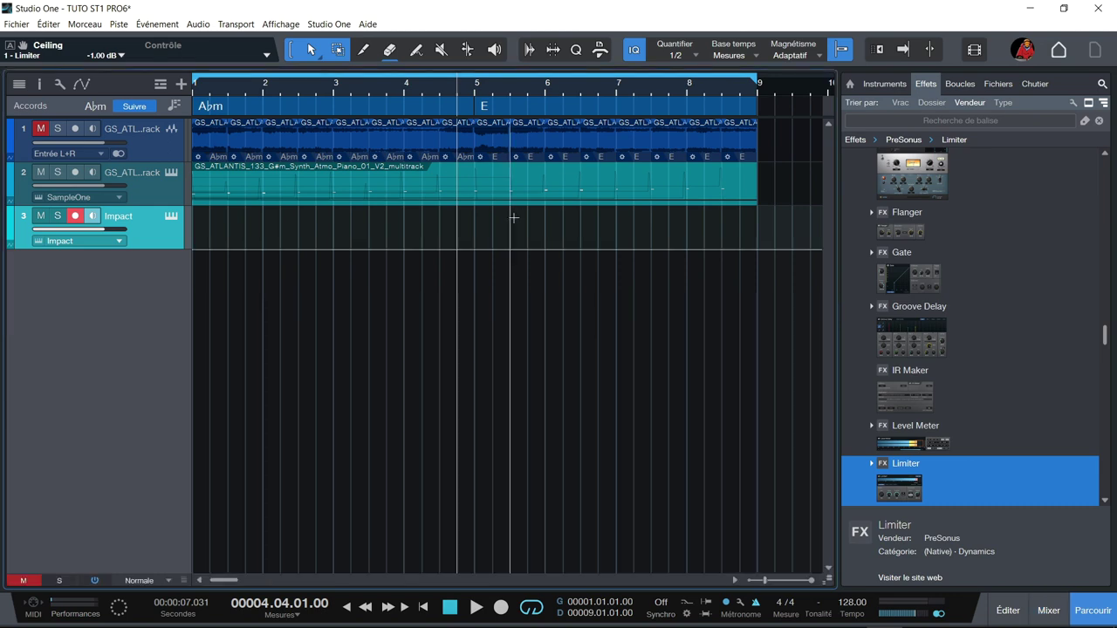
key(F2)
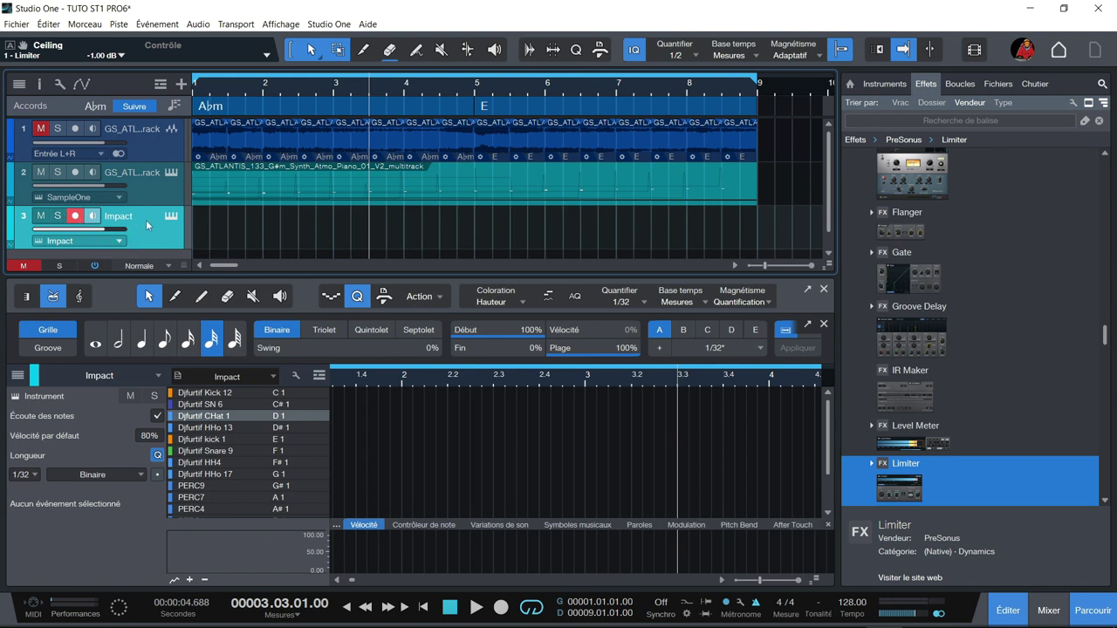
- Set the arrangement's quantize to 1/16 and shorten the loop range to end at bar 5, with the playhead at the song start
click(695, 55)
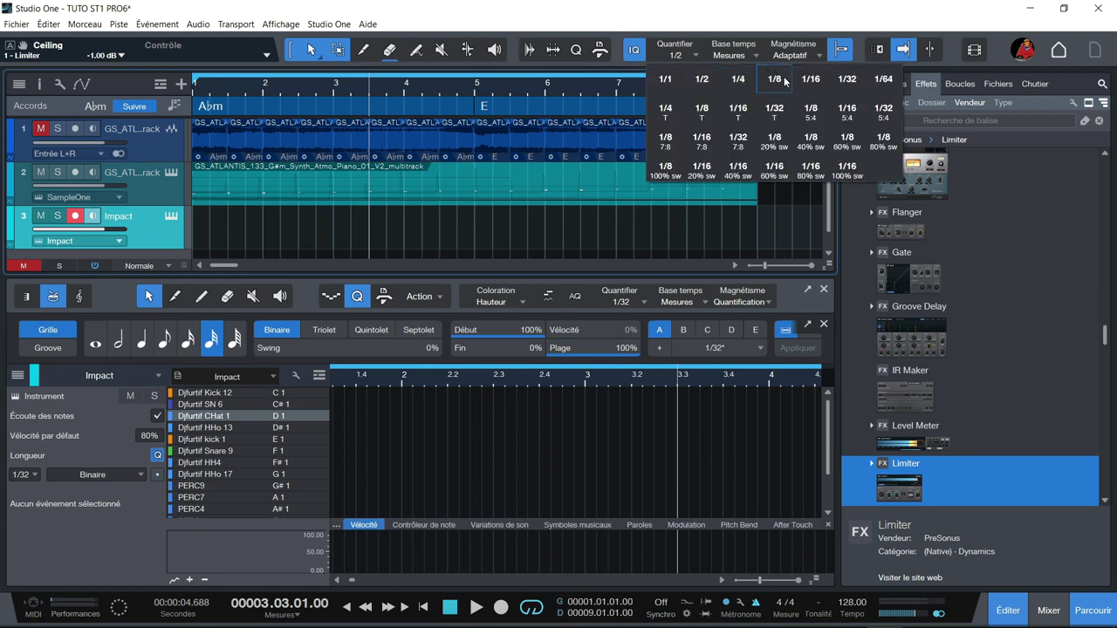
click(811, 80)
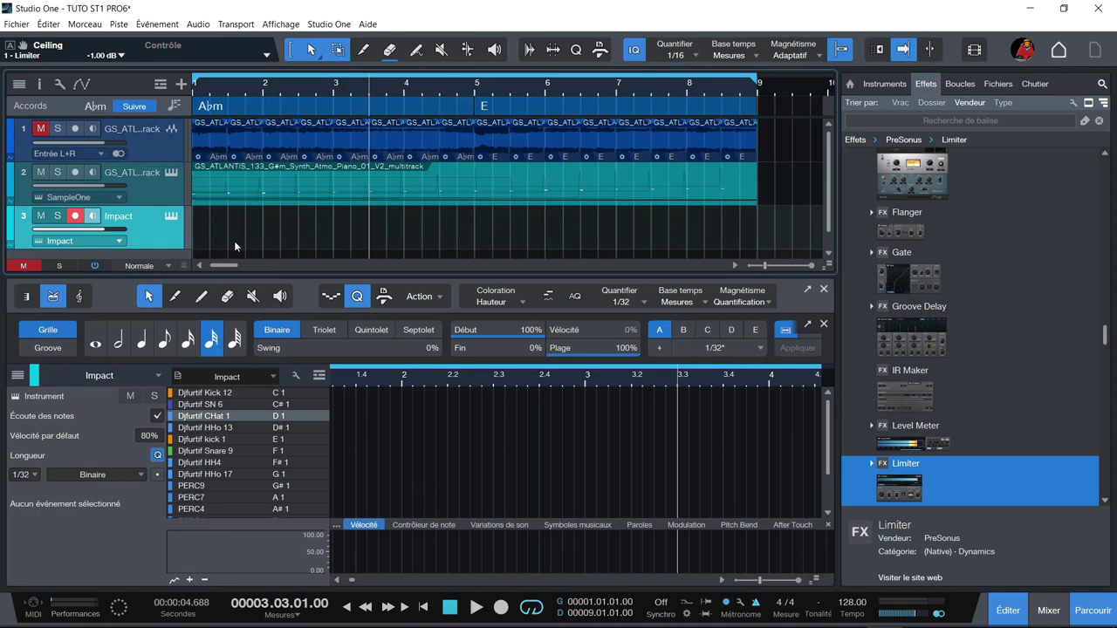
drag(756, 80, 475, 117)
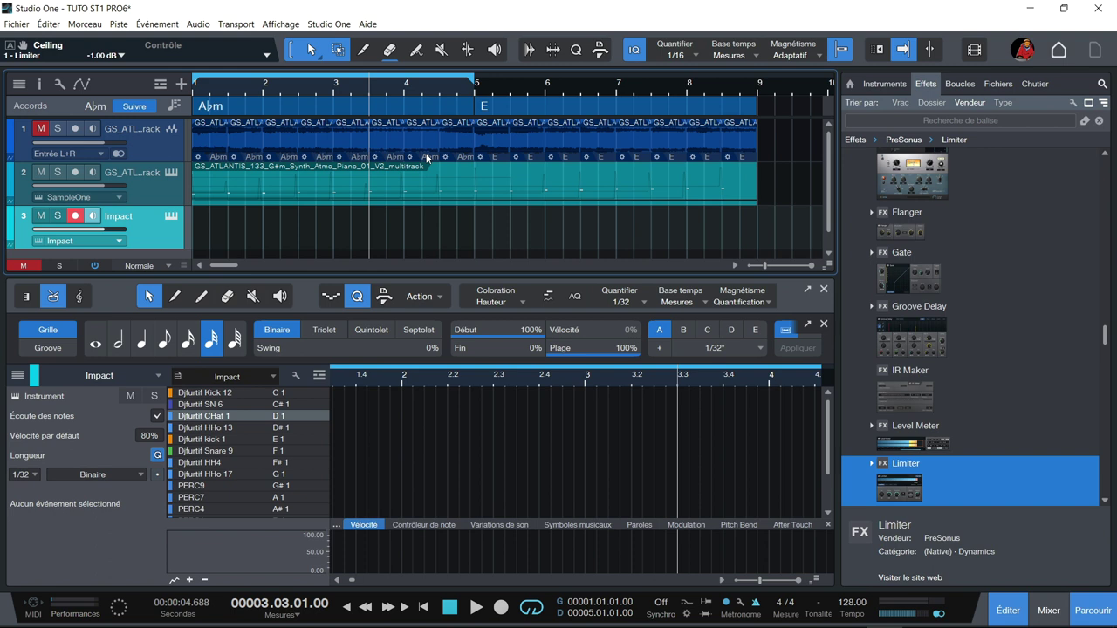
key(Home)
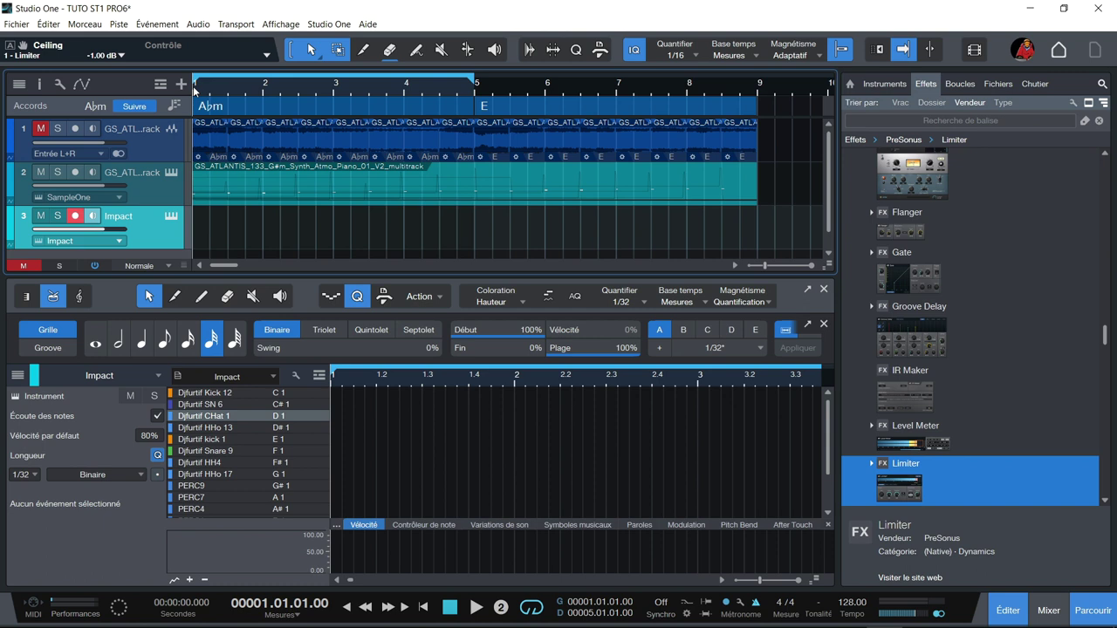
- Record a closed hi-hat pattern with Djfurtif CHat 1 on the Impact track across the four-bar loop
key(KP_Multiply)
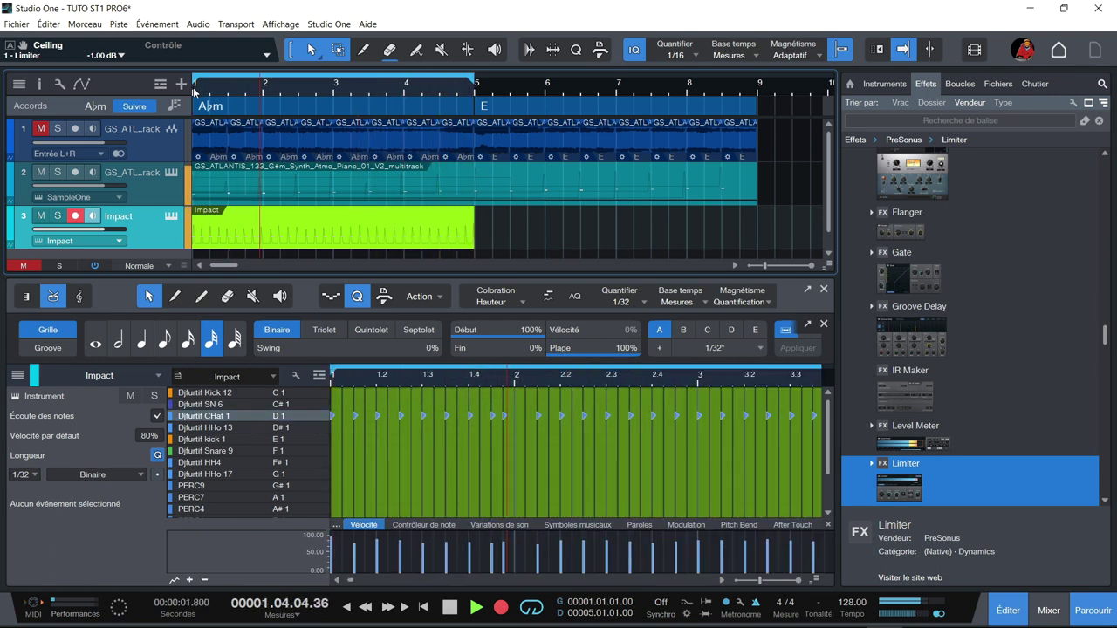
key(KP_Multiply)
key(space)
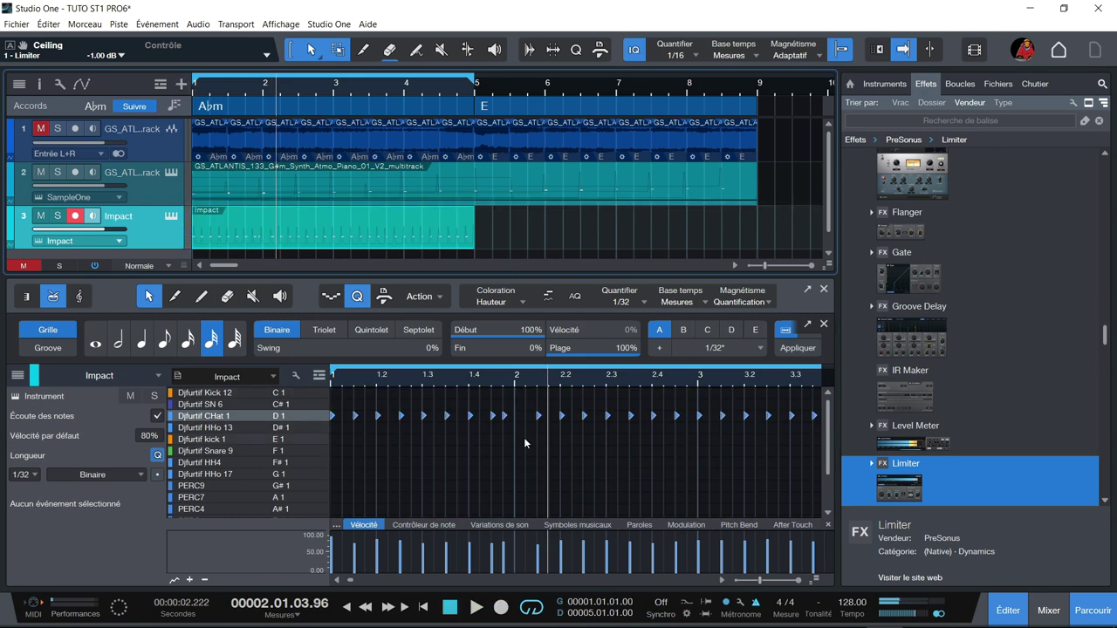
- Move the early Djfurtif CHat 1 note to the start of bar 2 and play back the loop
drag(507, 421, 517, 419)
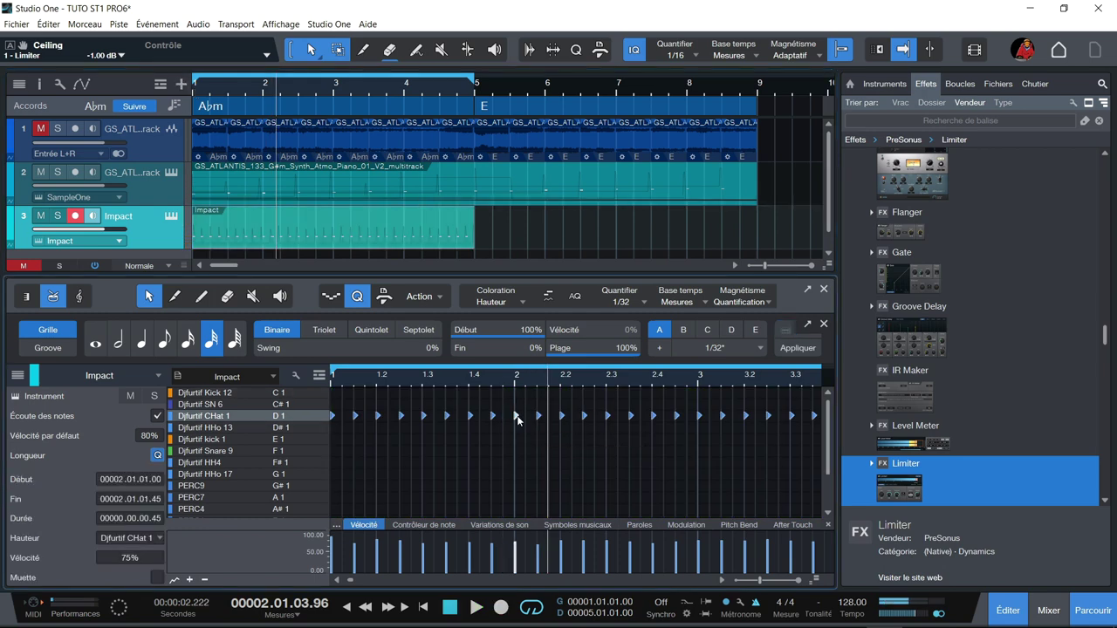
key(KP_Decimal)
key(space)
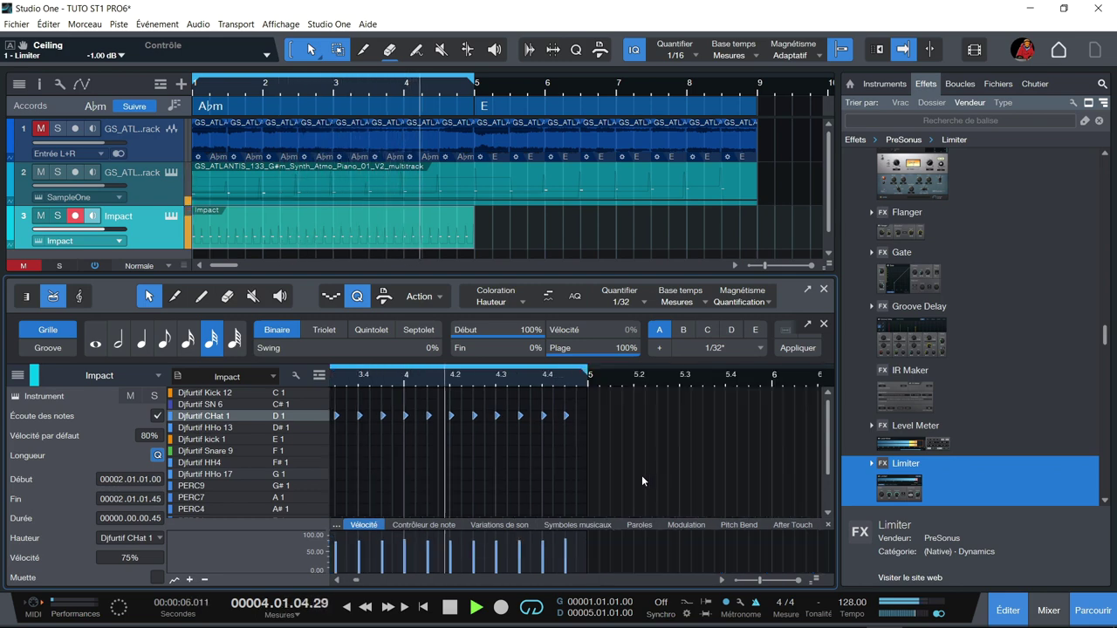
key(space)
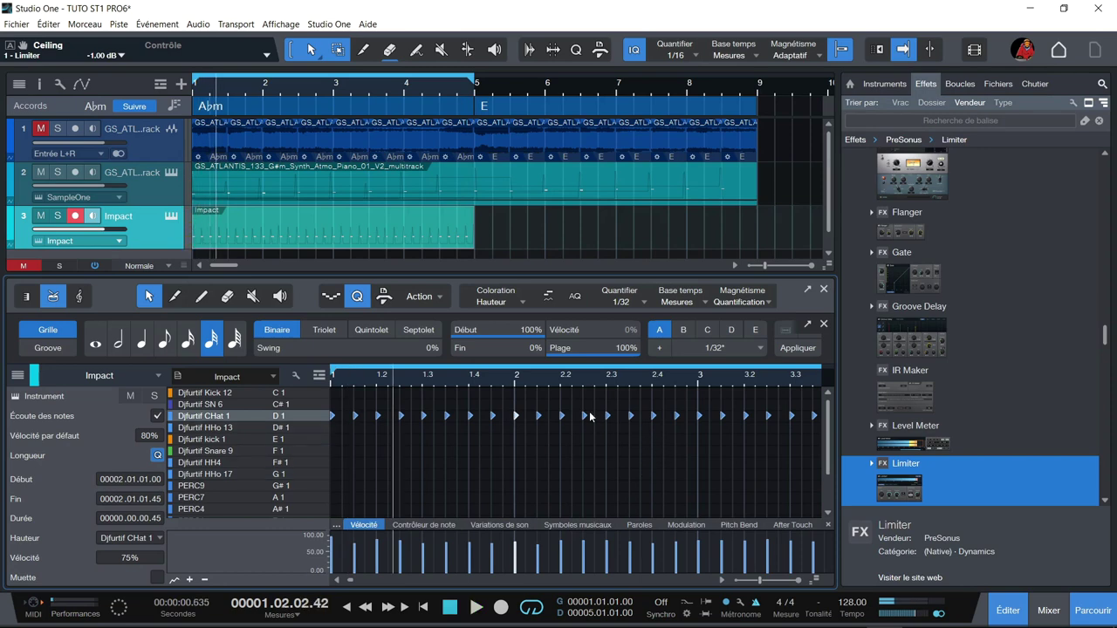
- Overdub kick and snare hits with Djfurtif Kick 12 and Djfurtif SN 6 from the start of the loop
mouse_move(564, 419)
key(Home)
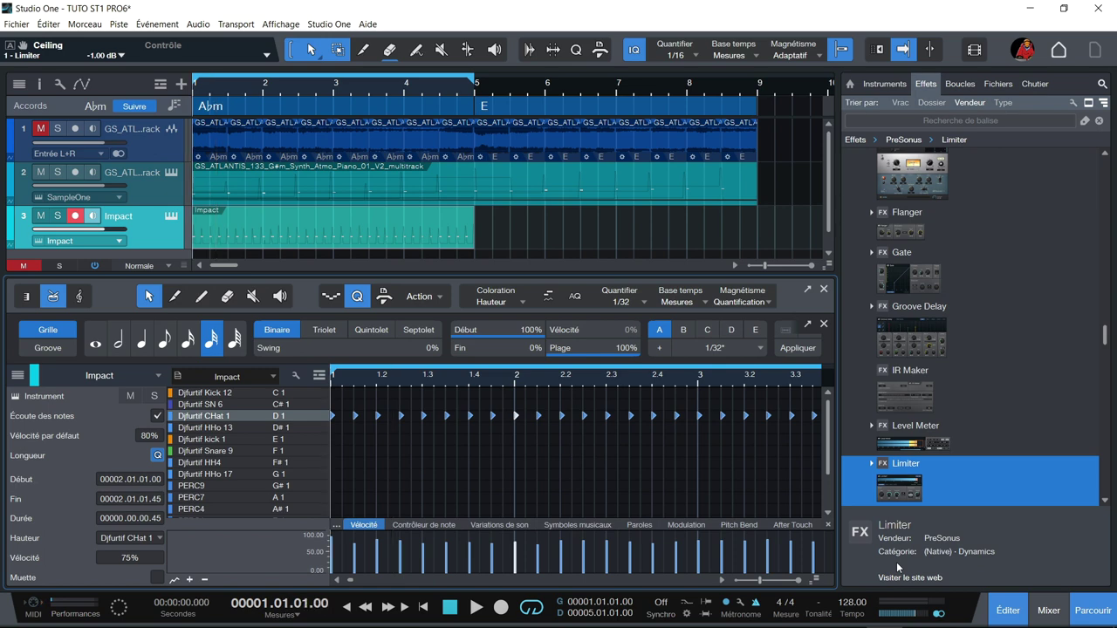
key(KP_Multiply)
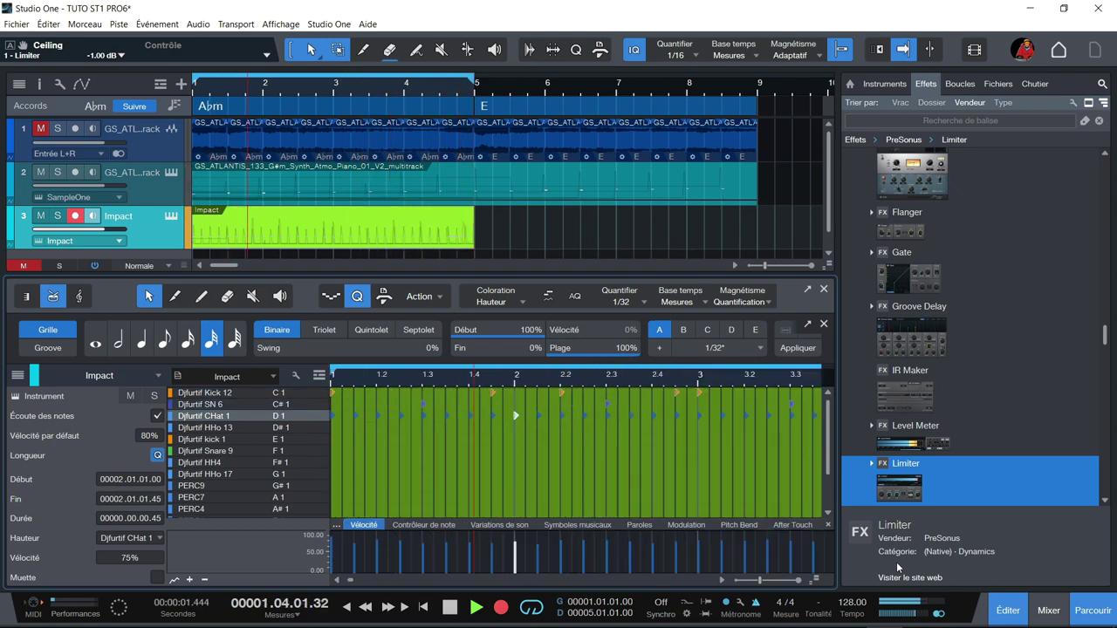
key(KP_Multiply)
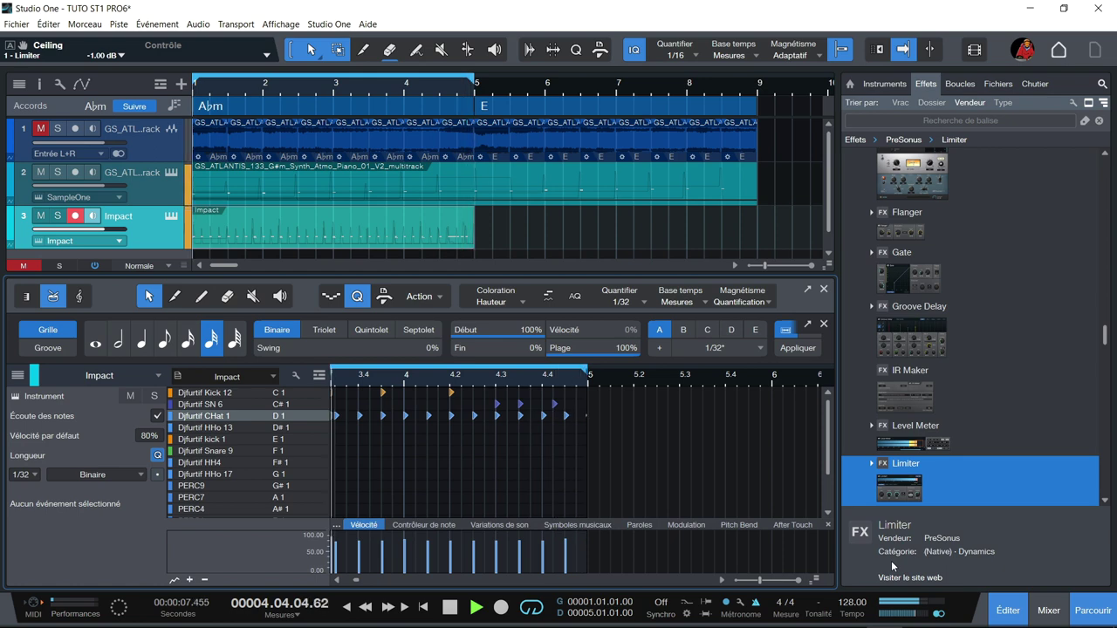
key(space)
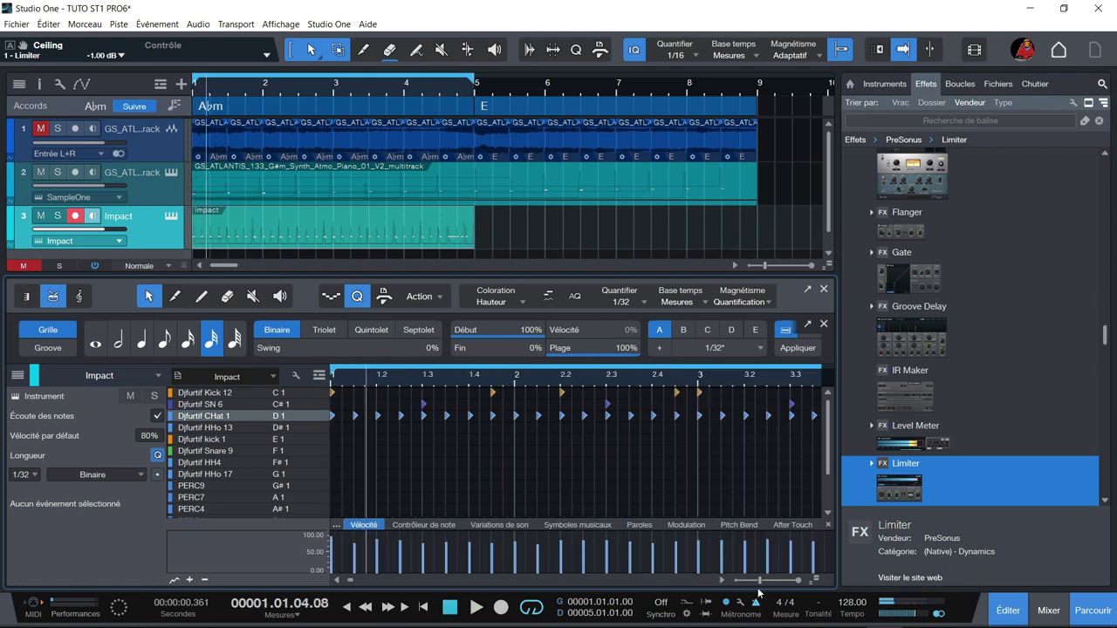
- Shift the last Djfurtif SN 6 snare note in bar 4 to 4.4.3 and play back the end of the loop
click(723, 580)
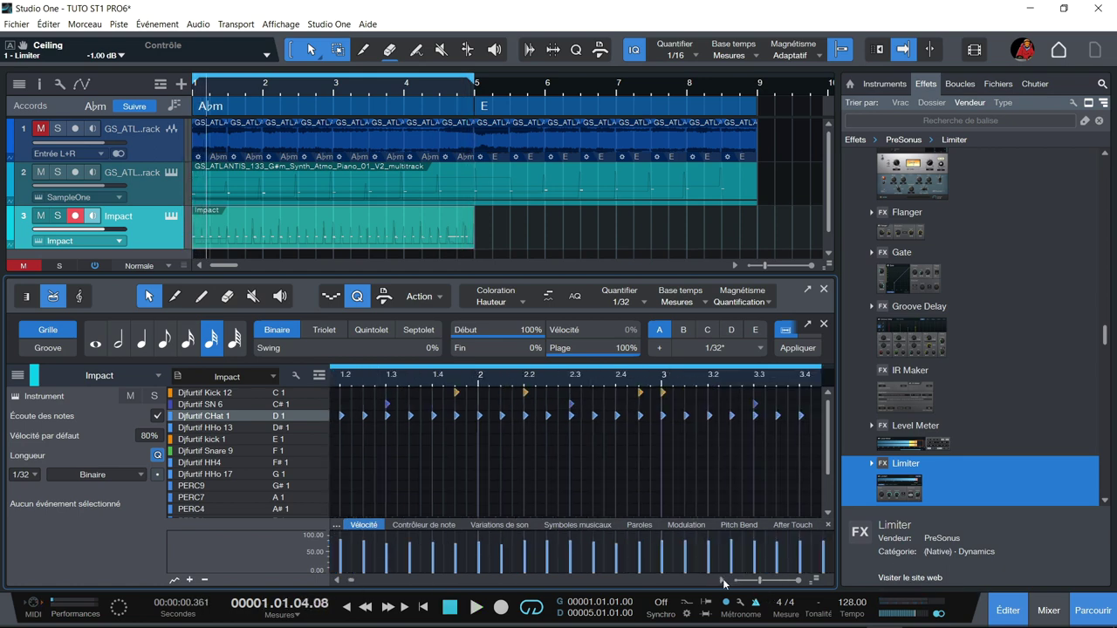
click(722, 581)
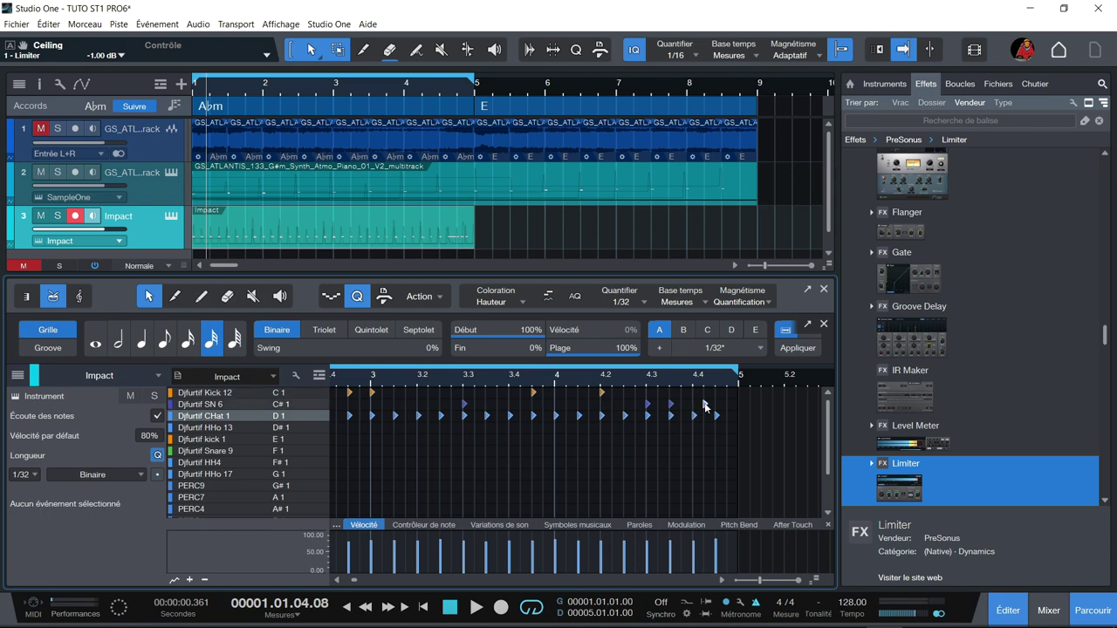
click(703, 404)
key(space)
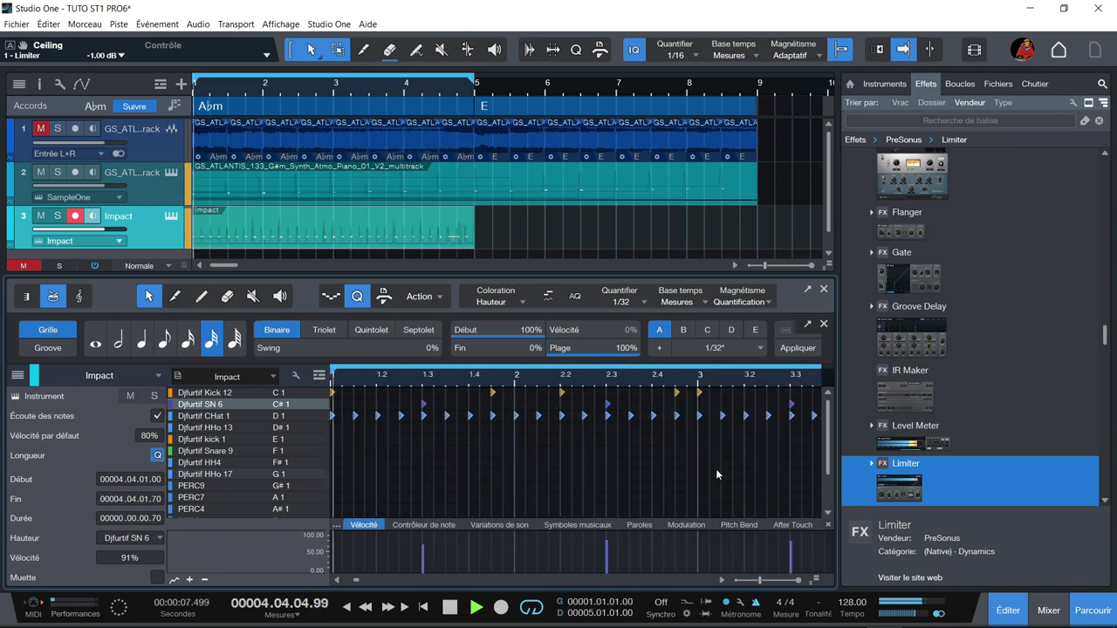
key(space)
click(670, 383)
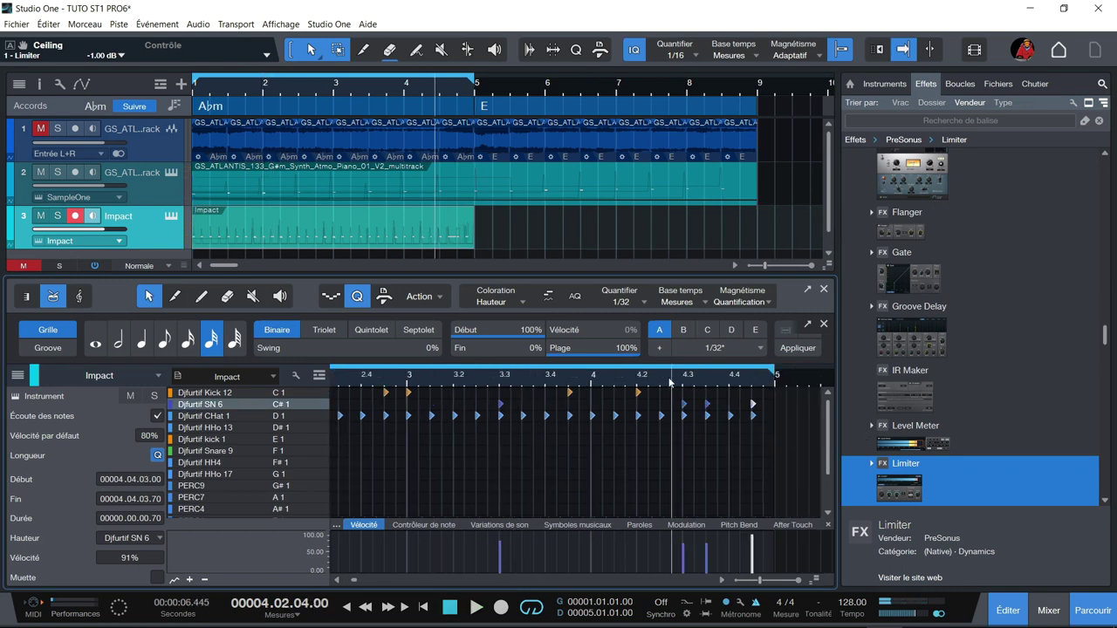
key(space)
key(space)
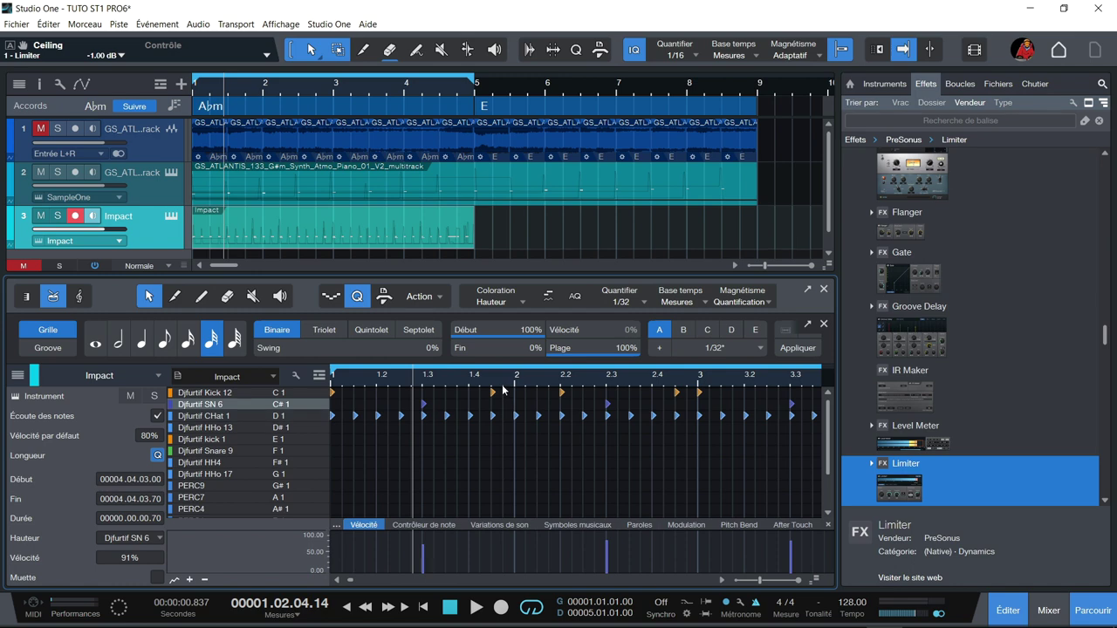
- Add three Djfurtif CHat 1 notes in the gap between 1.4.3 and bar 2 to form a hi-hat roll
drag(498, 384, 512, 410)
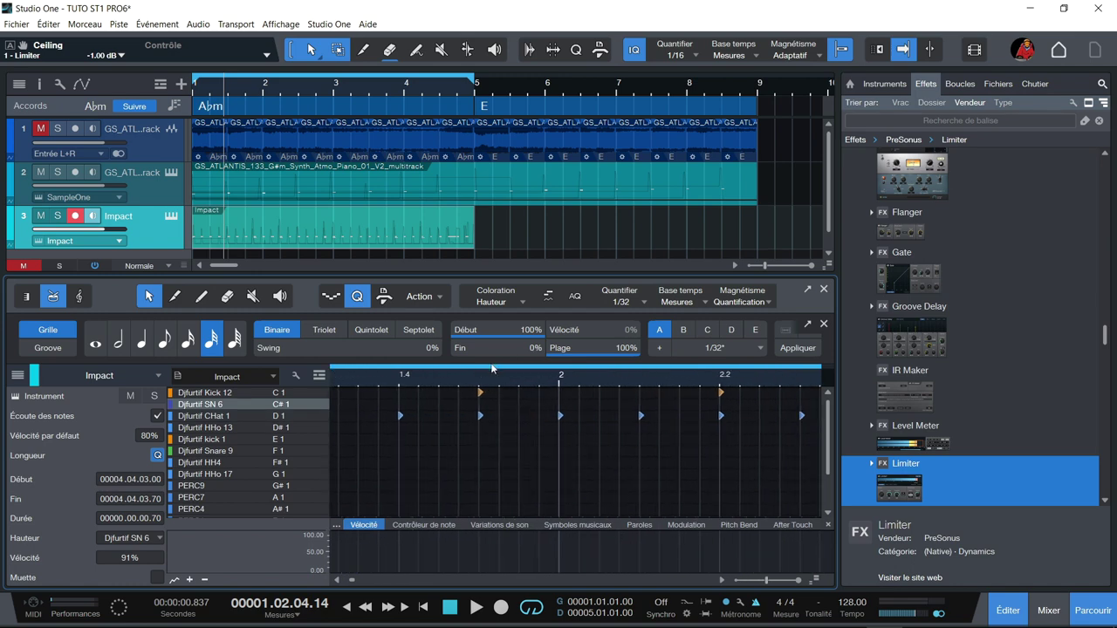
click(500, 416)
click(521, 416)
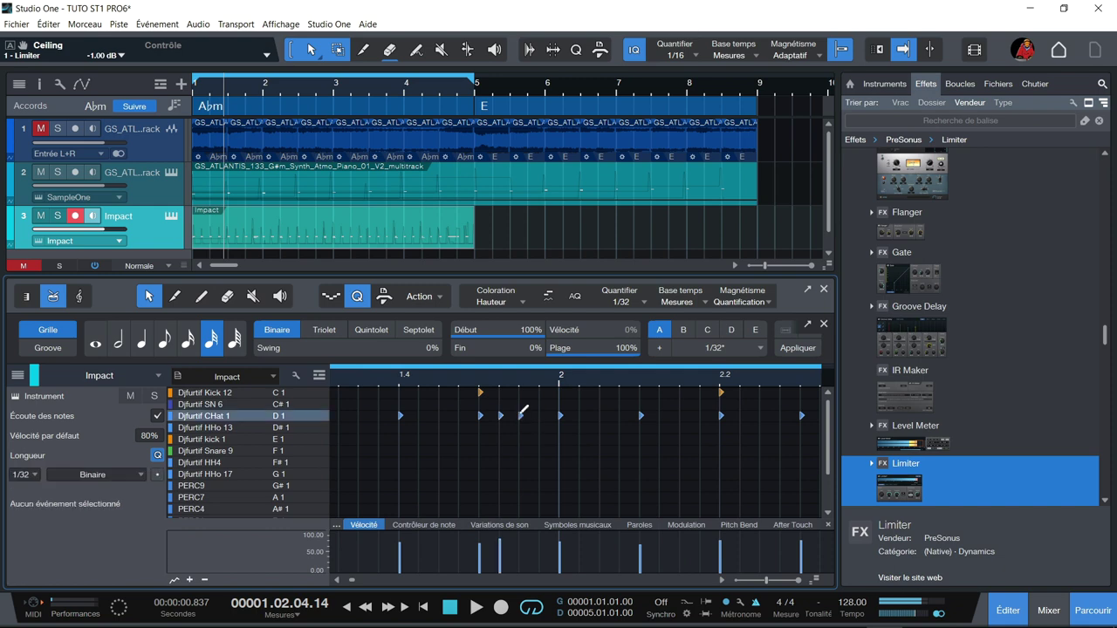
click(541, 416)
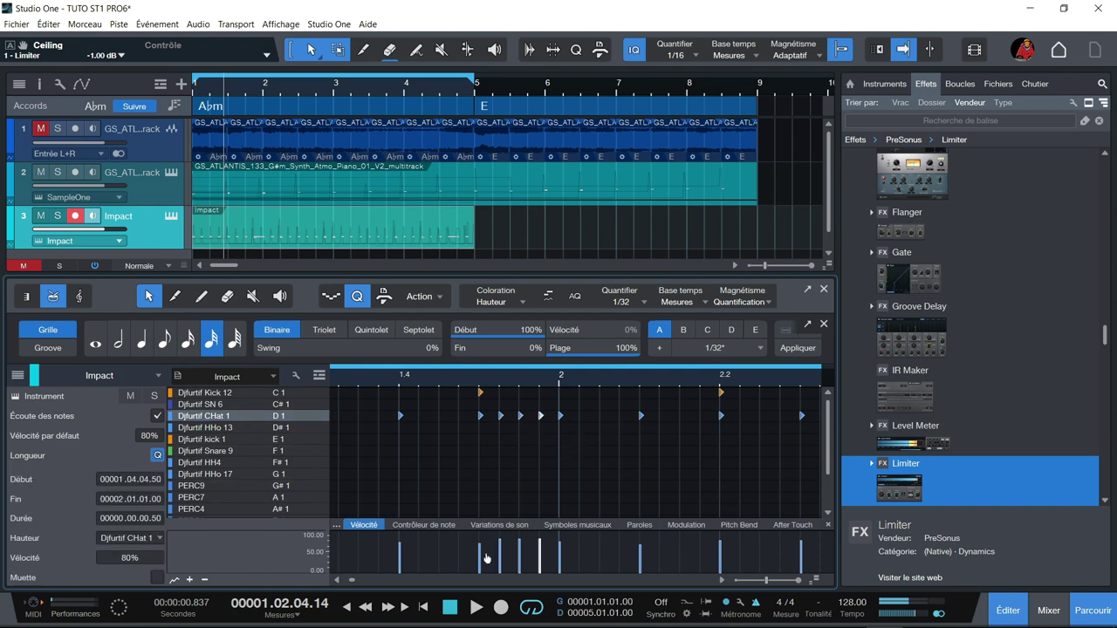
- Shape the hi-hat roll's velocities into a rising ramp, with 27% on the first note and 68% on the fourth, and play it back
drag(480, 547, 480, 569)
drag(540, 546, 539, 551)
key(Home)
key(space)
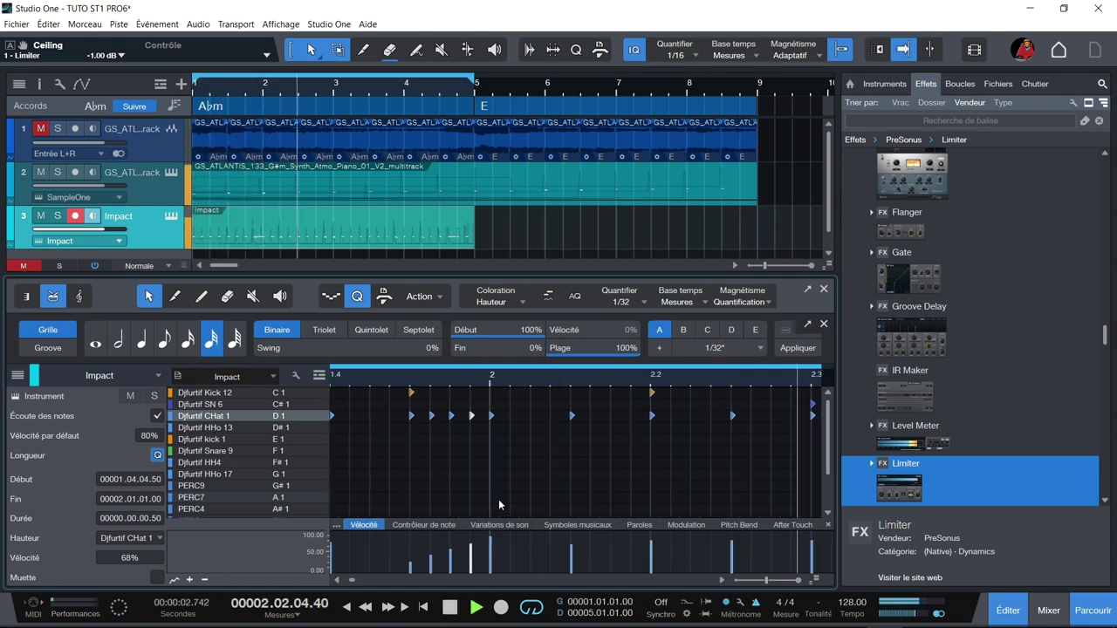
key(space)
- Copy the five-note hi-hat roll from the end of bar 1 and paste it at 2.4.3
drag(598, 399, 649, 430)
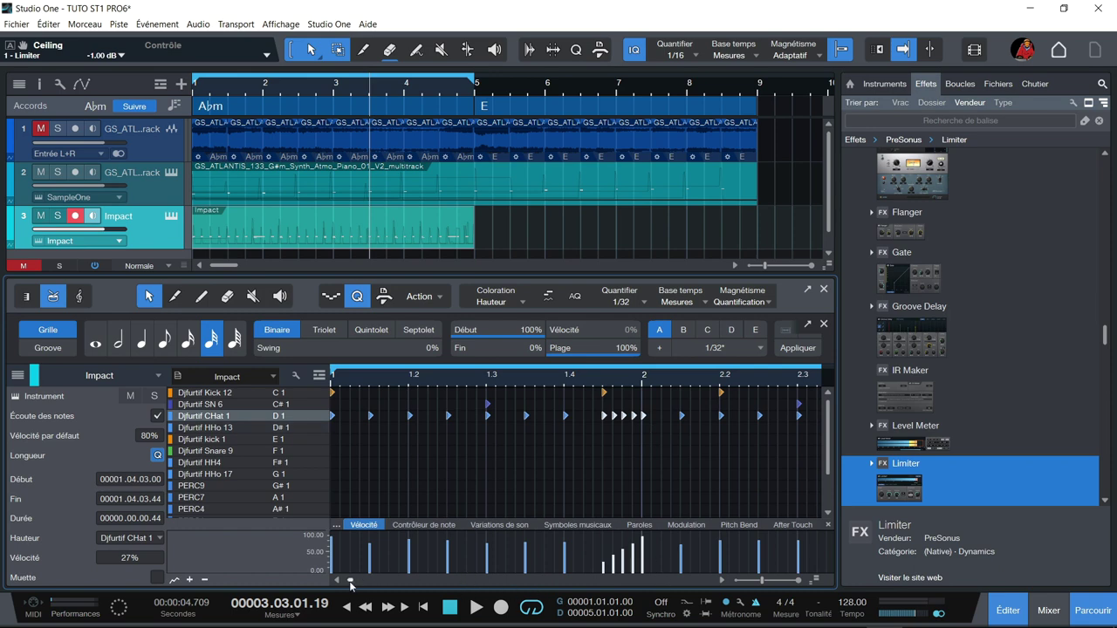
click(721, 581)
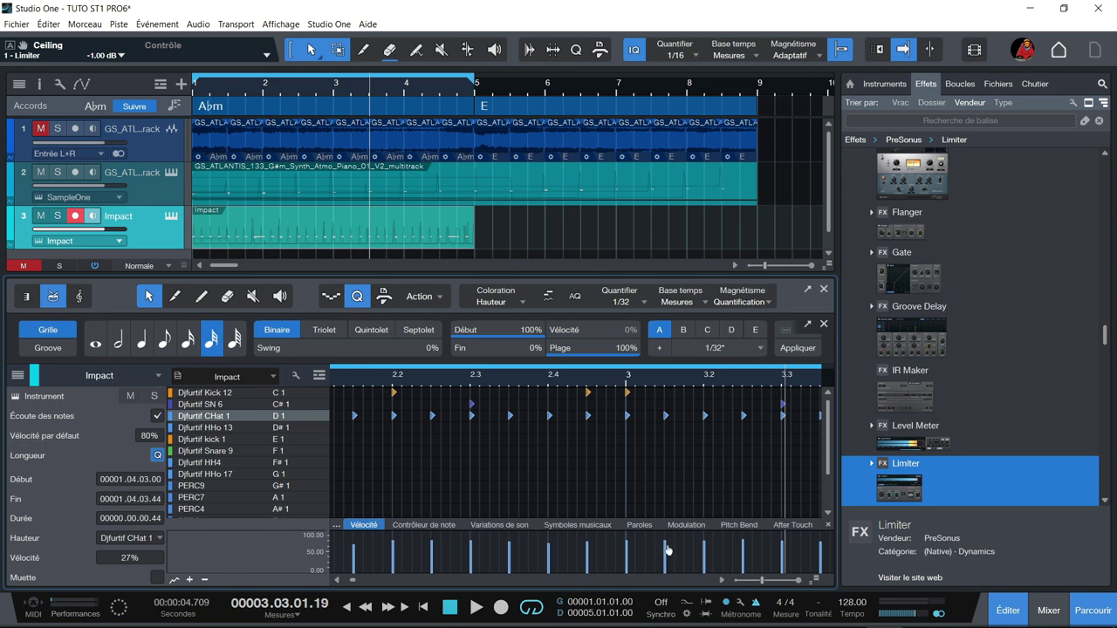
click(720, 582)
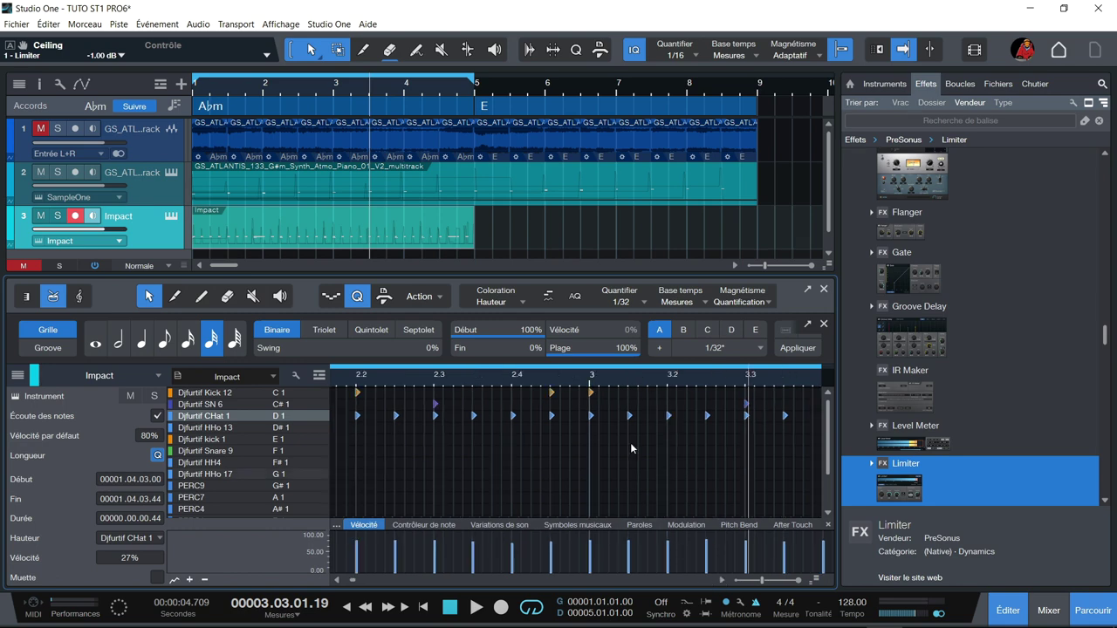
click(550, 387)
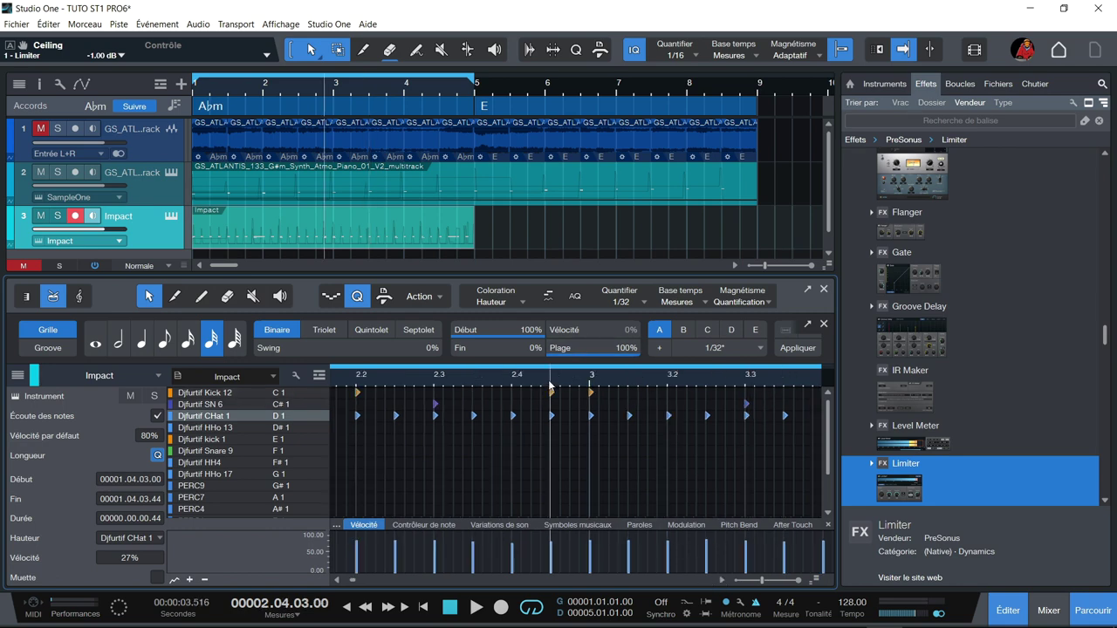
key(ctrl+v)
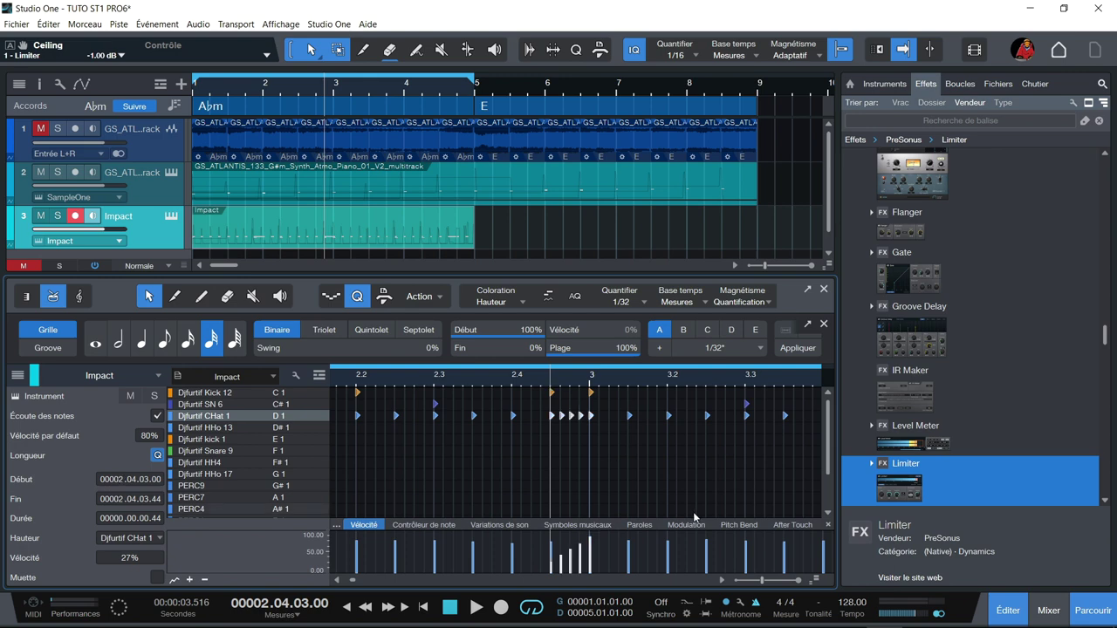
- Paste the hi-hat roll again at 3.4.3 and play the loop from the start
click(721, 581)
click(721, 581)
click(607, 383)
key(ctrl+v)
key(comma)
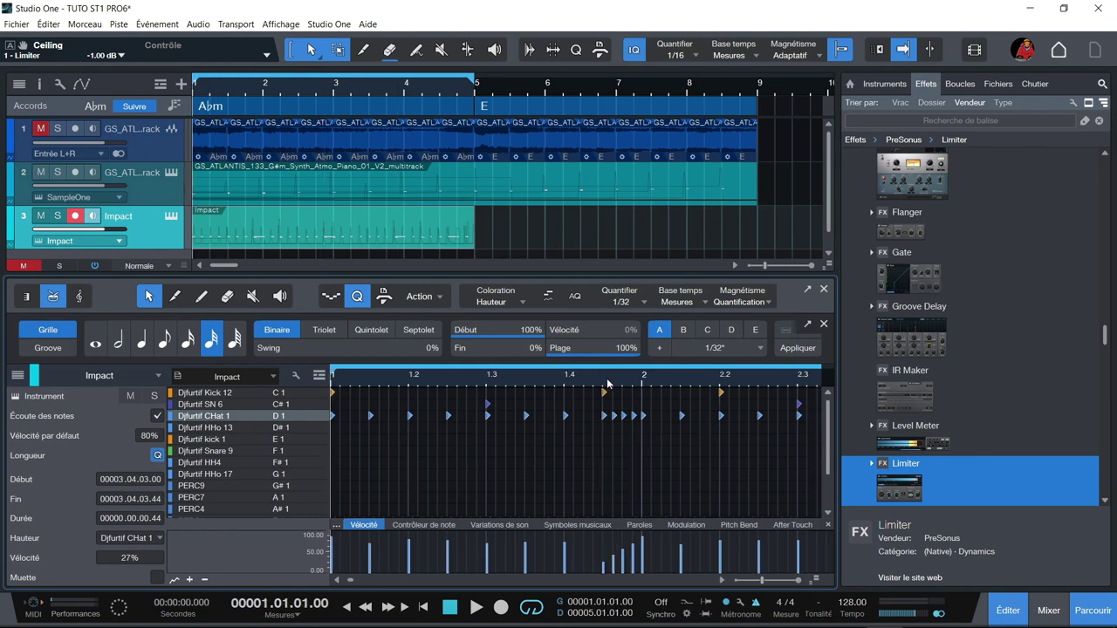
key(space)
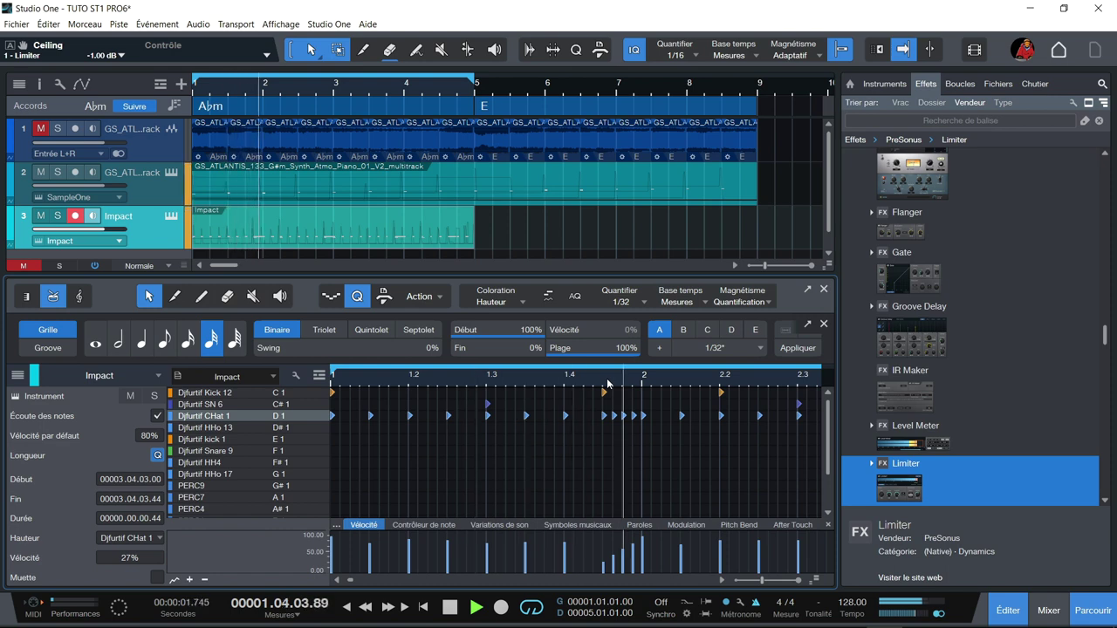
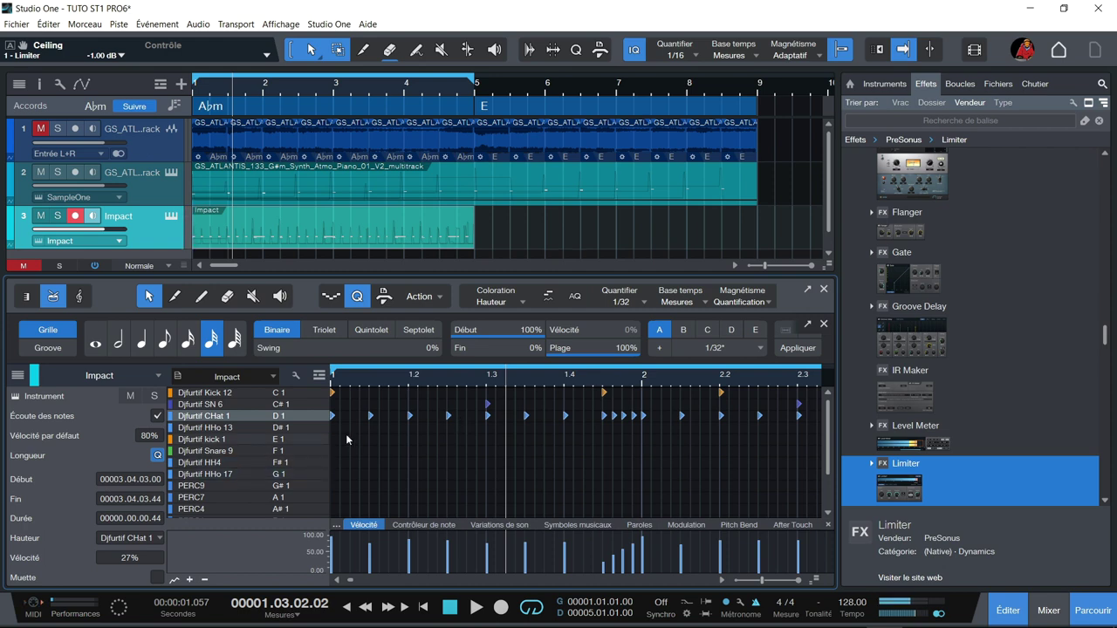
key(space)
- Hide the browser and overdub open hi-hat hits with Djfurtif HHo 17 across the loop
key(F5)
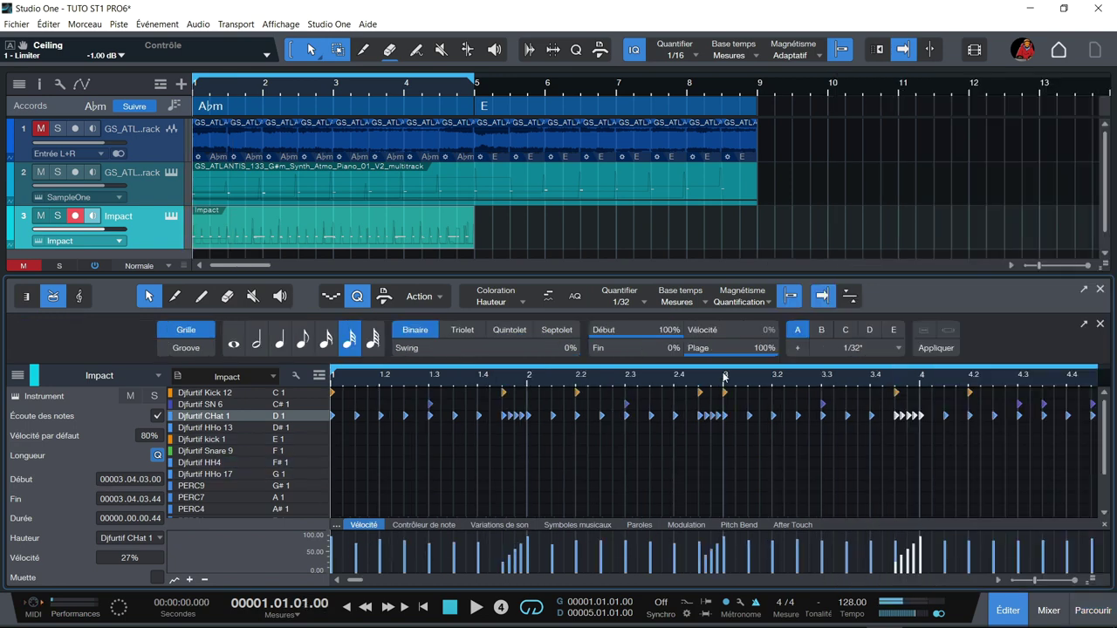
key(KP_Multiply)
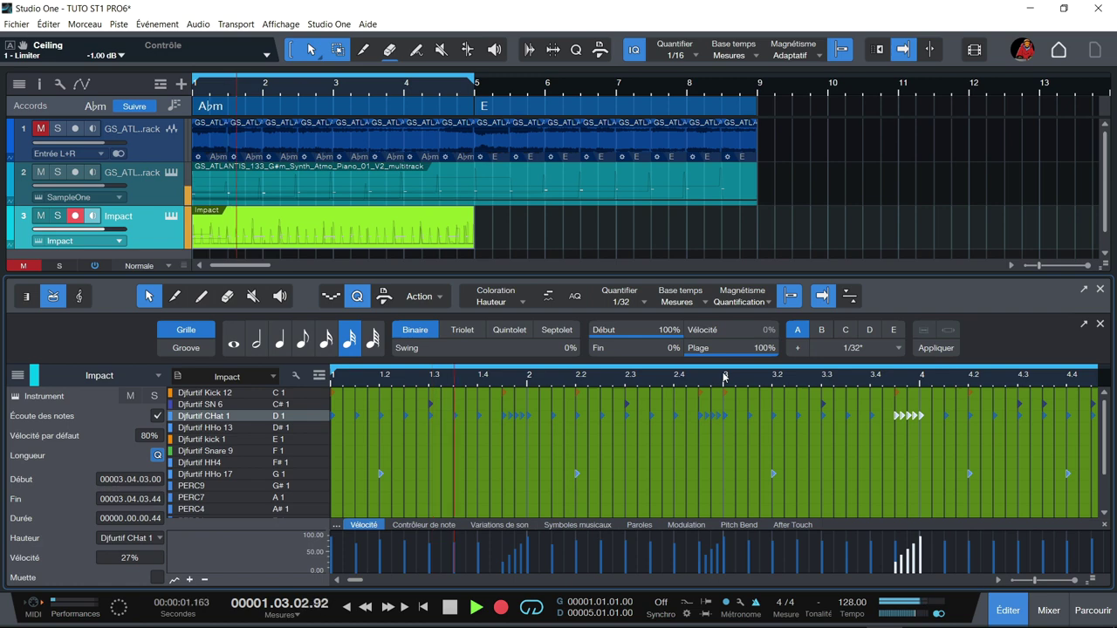
key(space)
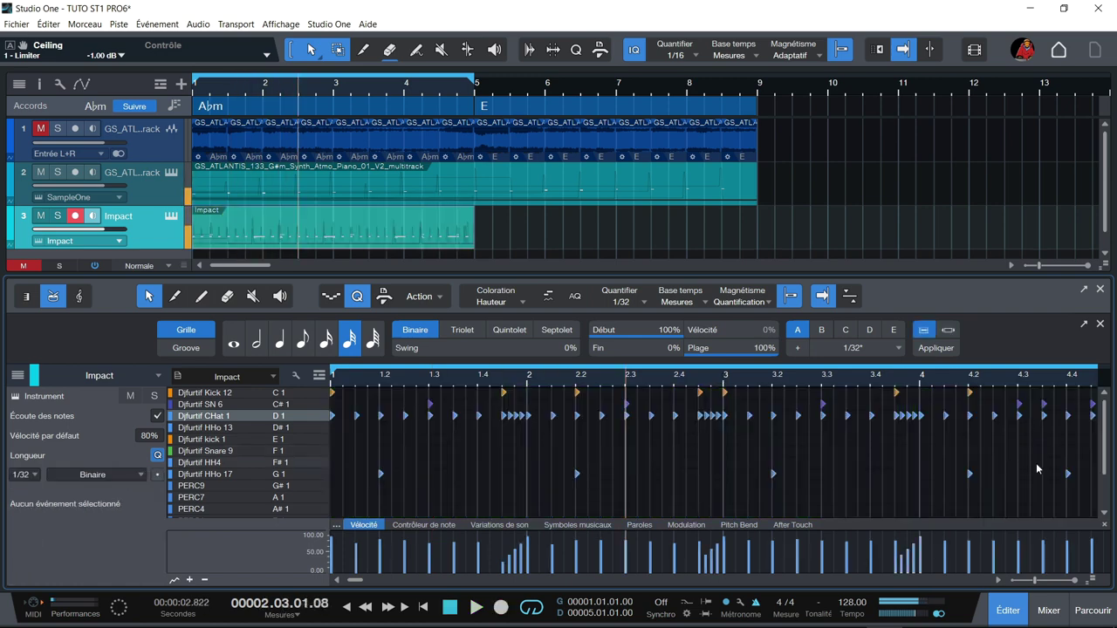
- Select all Djfurtif HHo 17 notes, set the quantize value to 1/16 and play back the loop
click(307, 477)
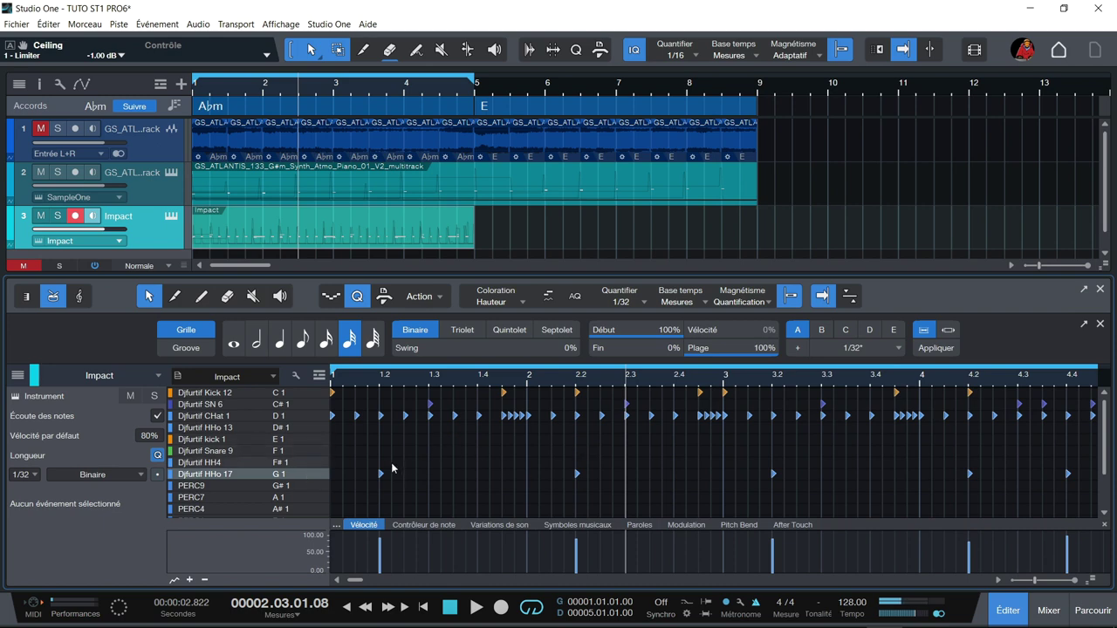
drag(341, 465, 1051, 489)
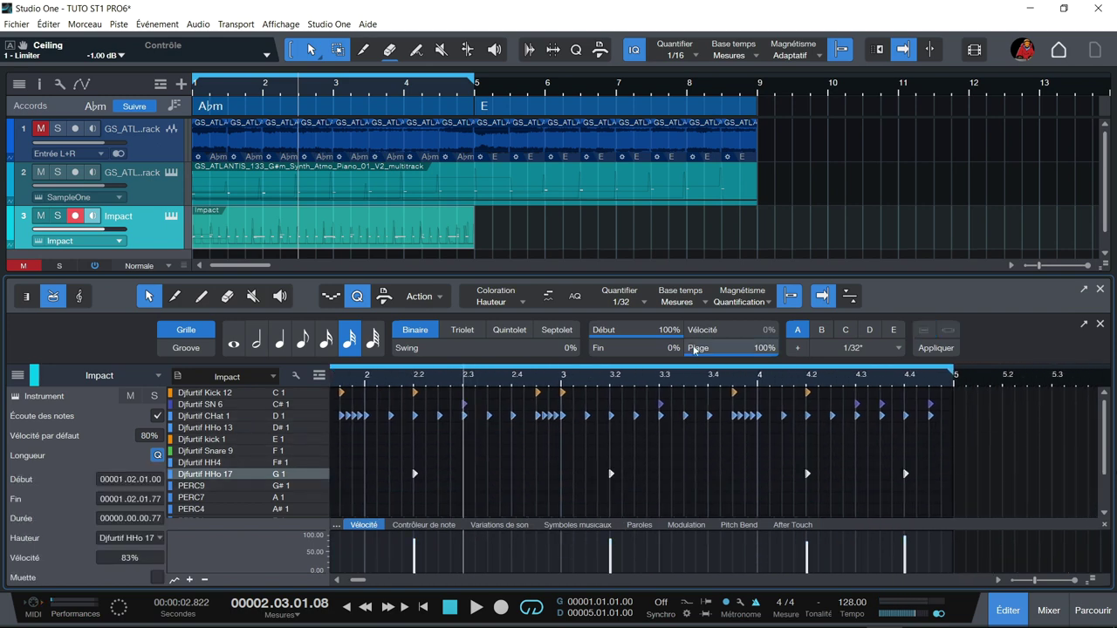
click(326, 339)
key(space)
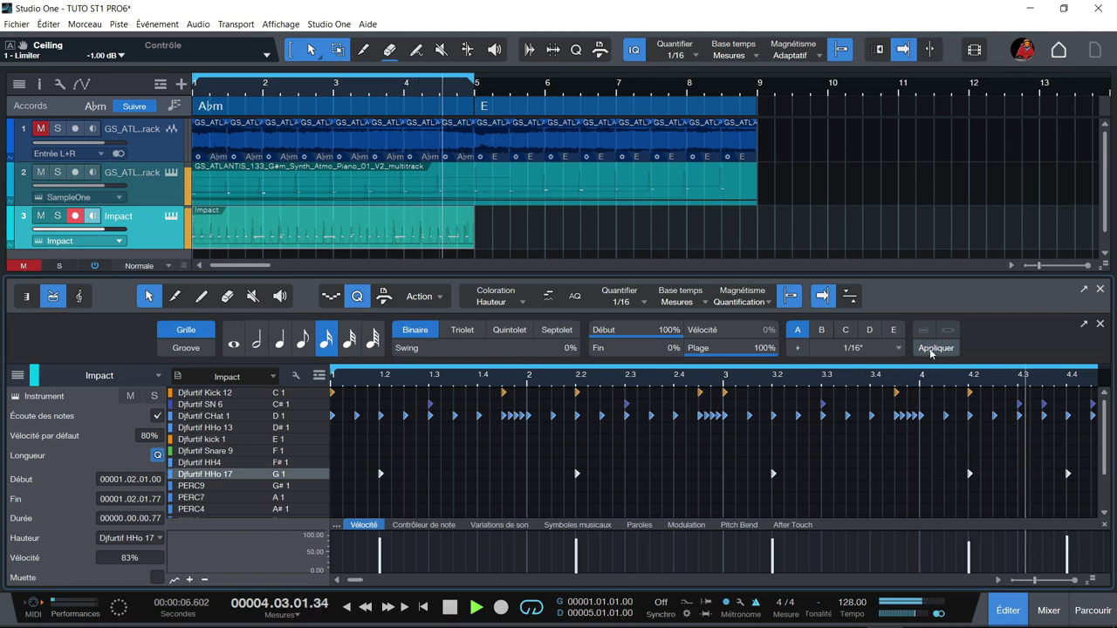
key(space)
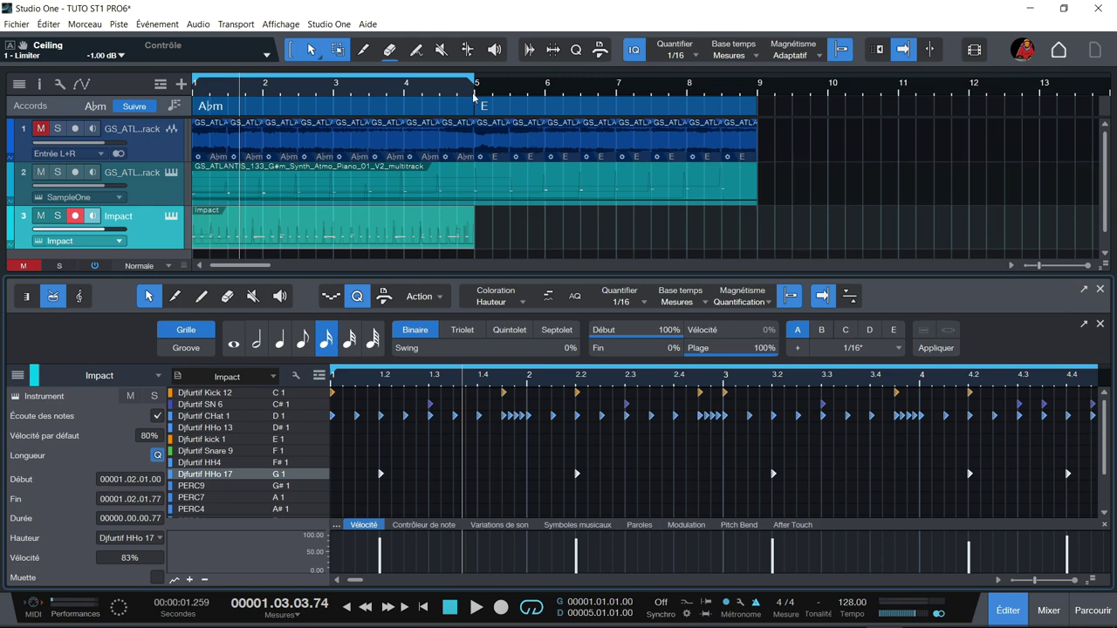
- Move the loop range to bars 5 to 9 and select the Impact part in the arrangement
drag(479, 72, 749, 37)
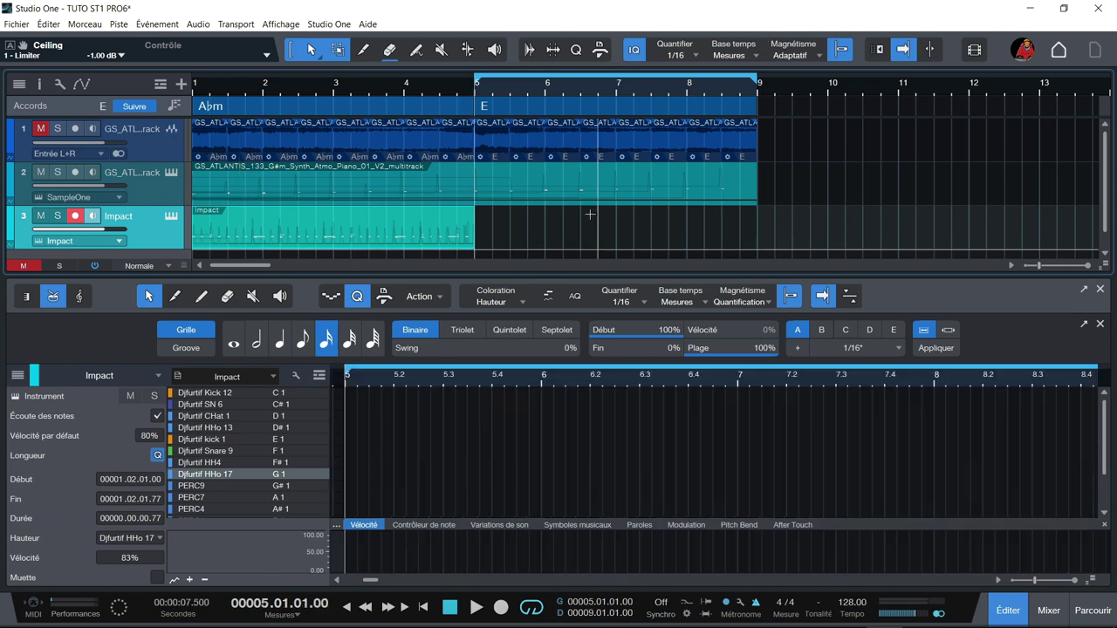
click(439, 234)
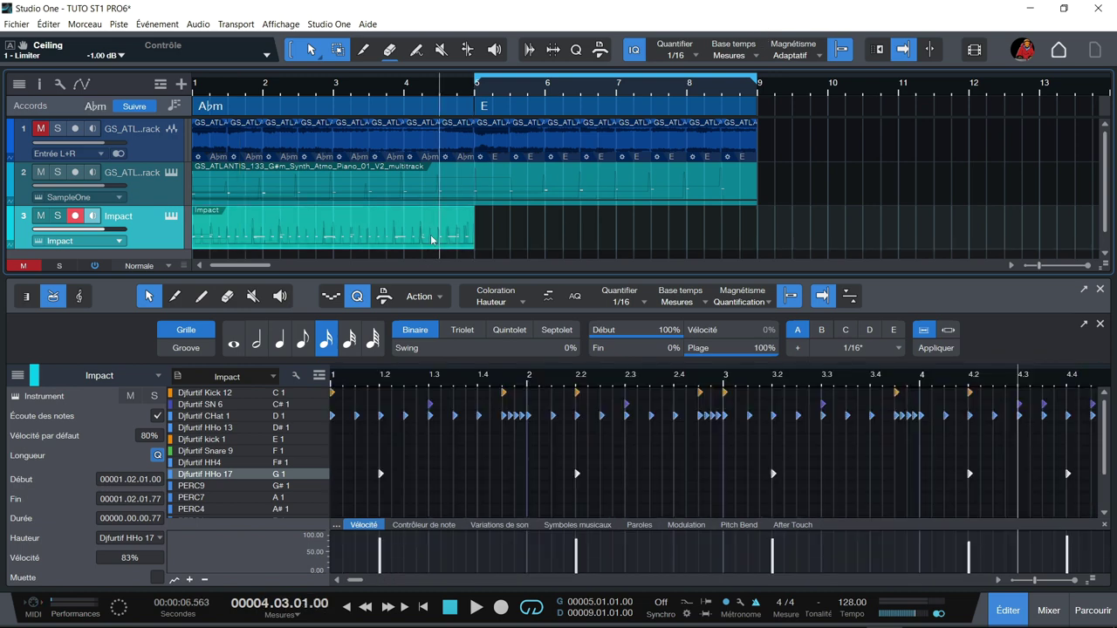
- Duplicate the Impact part into bars 5 to 9 and play the loop across bars 1 to 9 from the start
key(d)
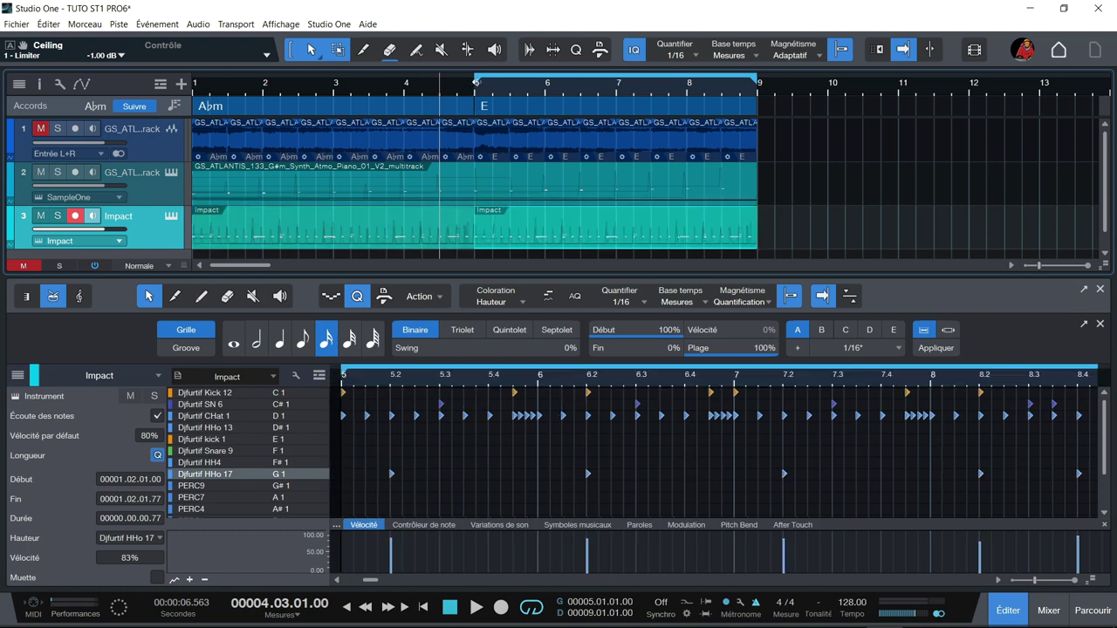
drag(419, 96, 116, 126)
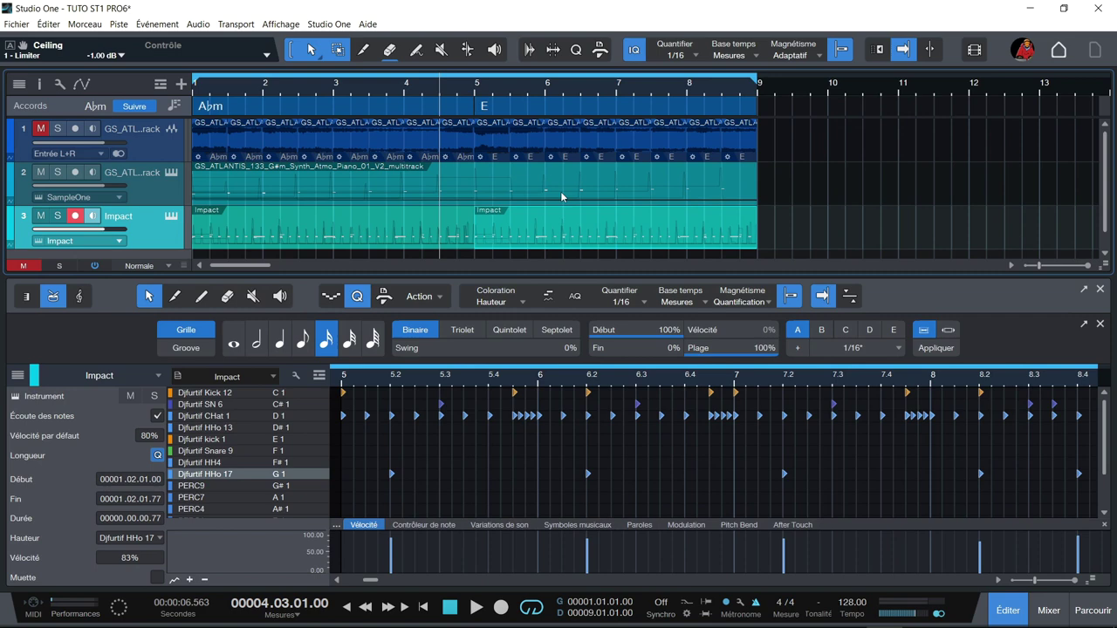
key(Home)
key(space)
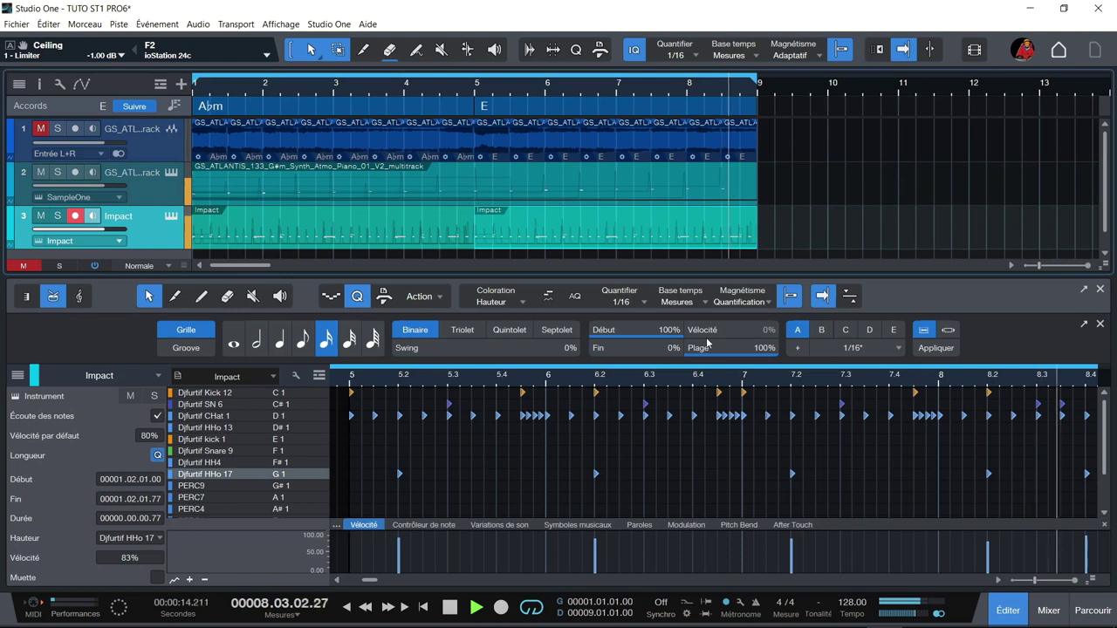
mouse_move(707, 346)
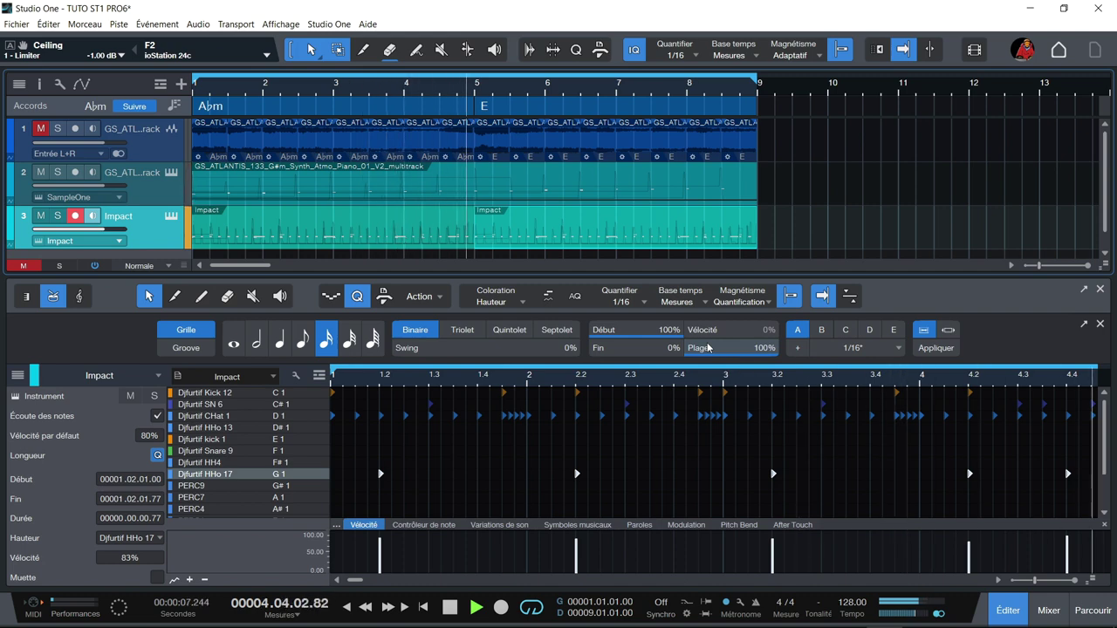
- Close the note editor and convert both Impact parts into patterns
click(1099, 288)
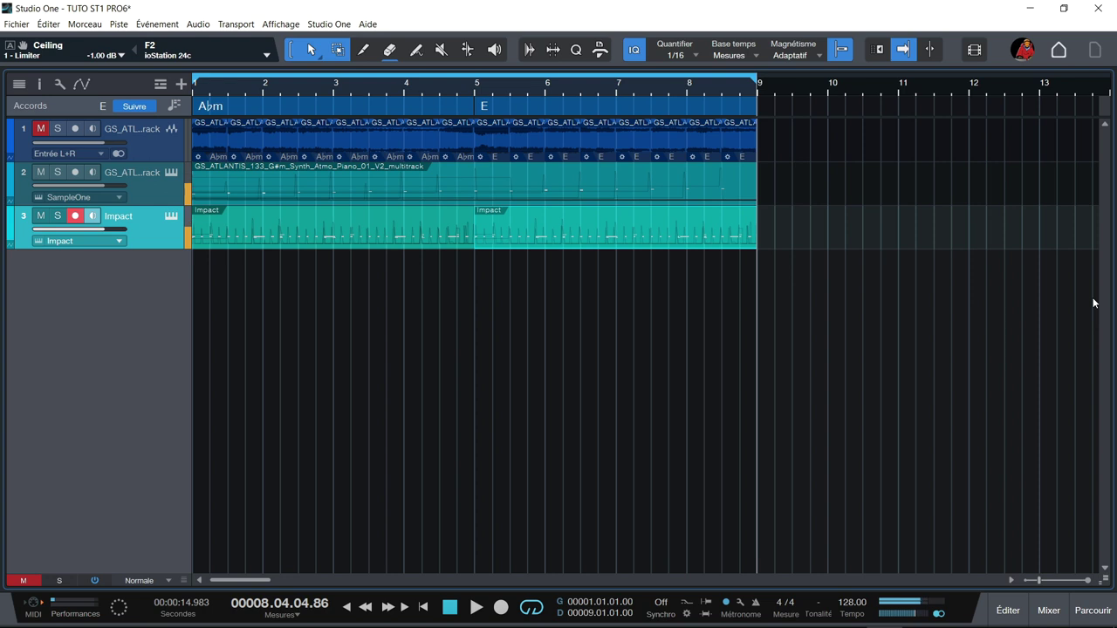
drag(800, 234, 113, 269)
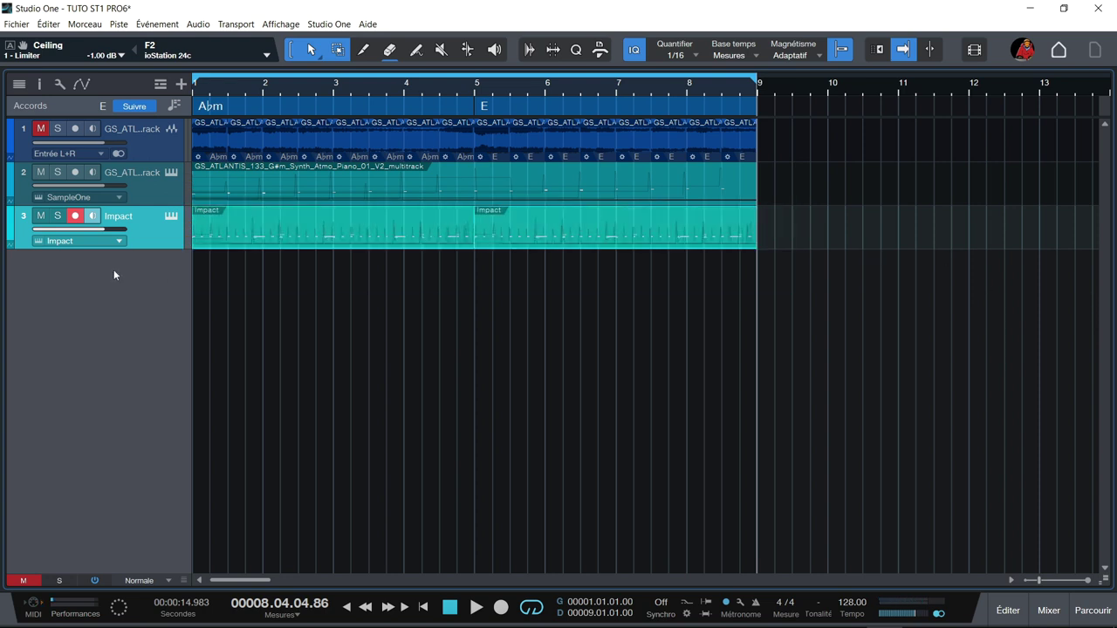
right_click(205, 238)
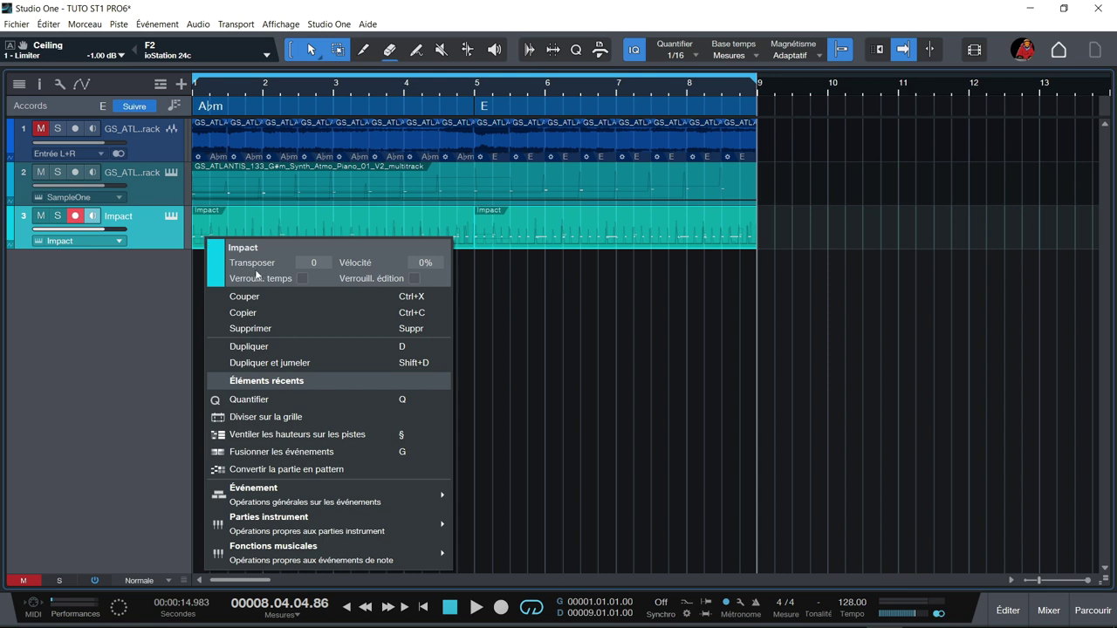
mouse_move(331, 522)
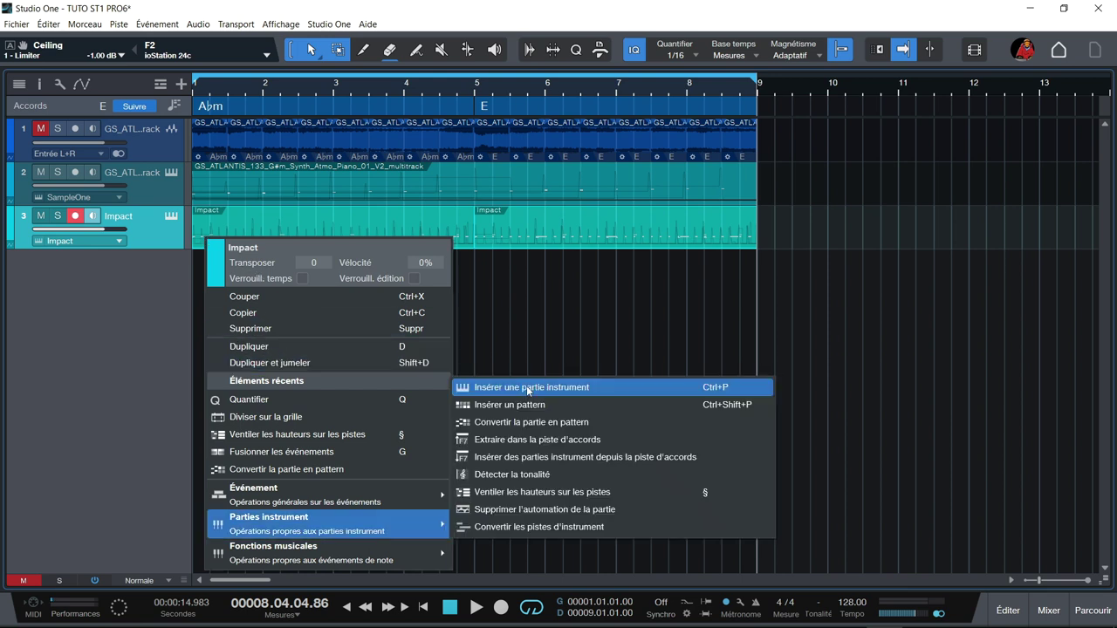
click(539, 423)
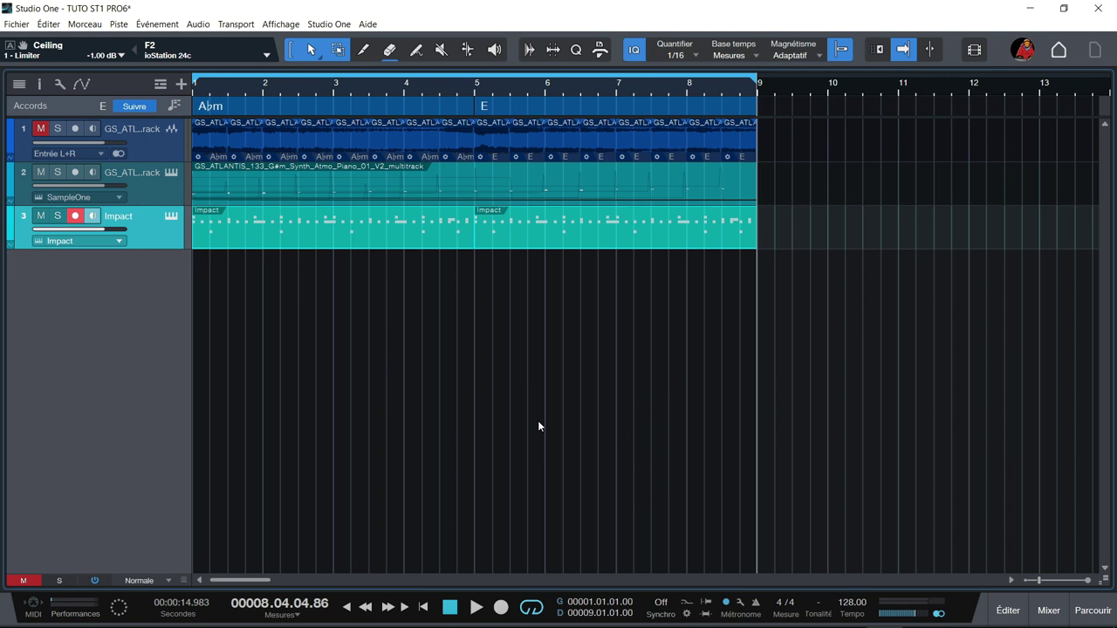
- Open the first Impact pattern for editing with all 64 steps in view and play it from the start
double_click(428, 244)
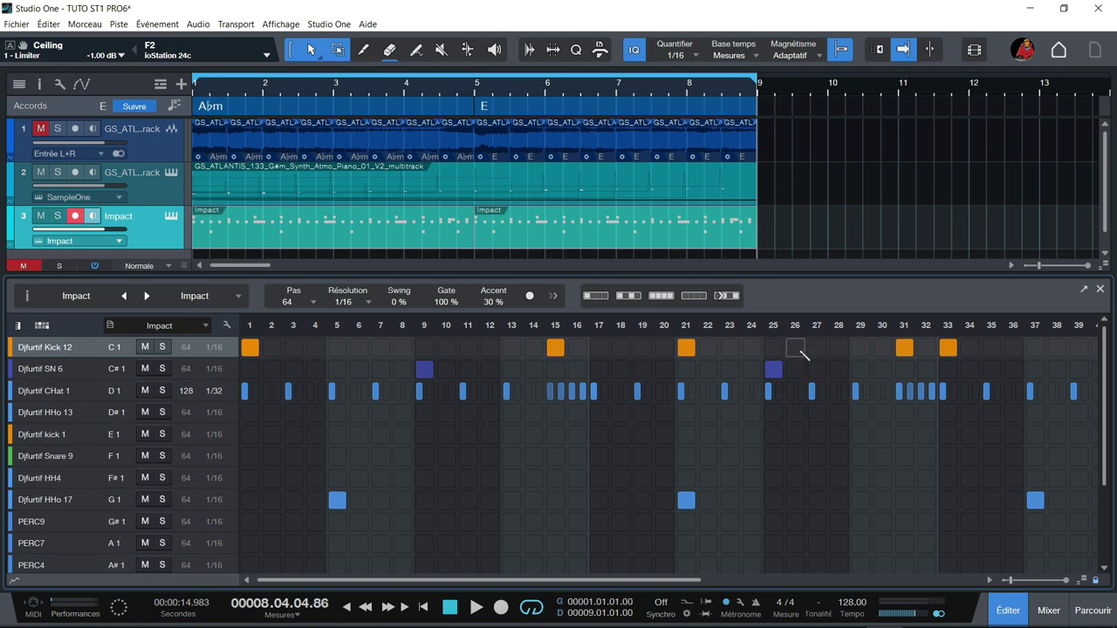
click(754, 327)
key(shift+z)
key(Home)
key(space)
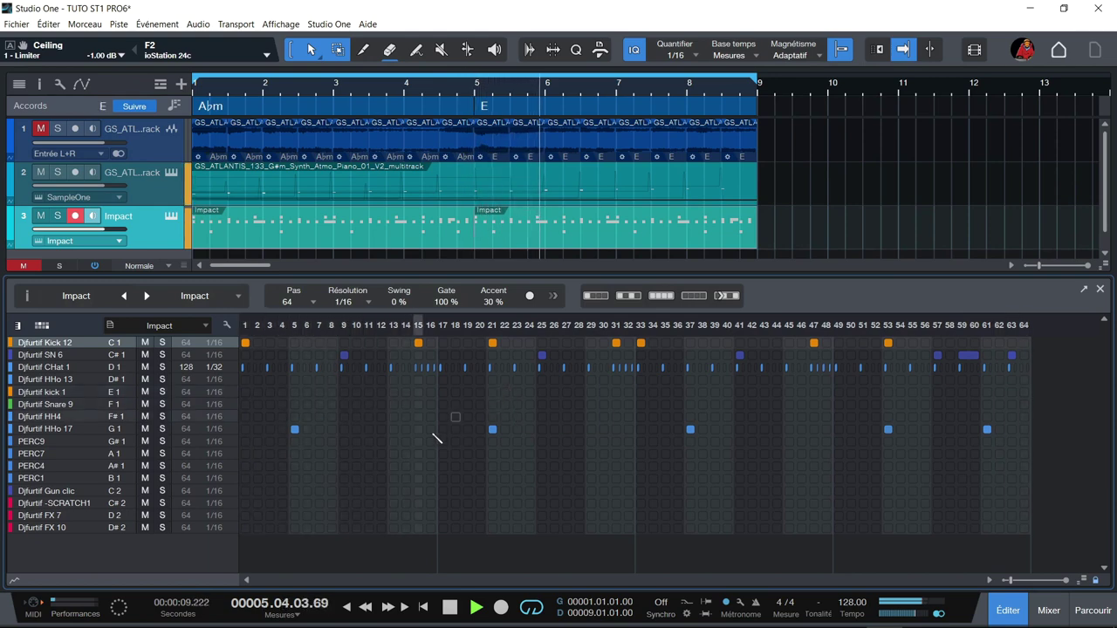
key(space)
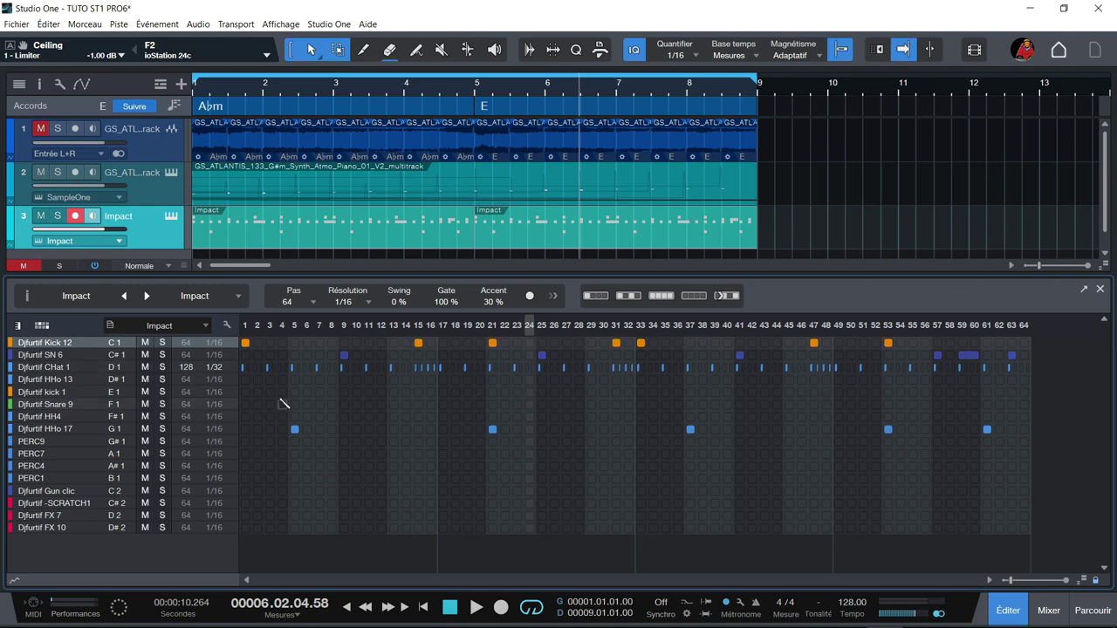
- Fill every second step of the Djfurtif HH4 row in the Impact pattern
click(72, 375)
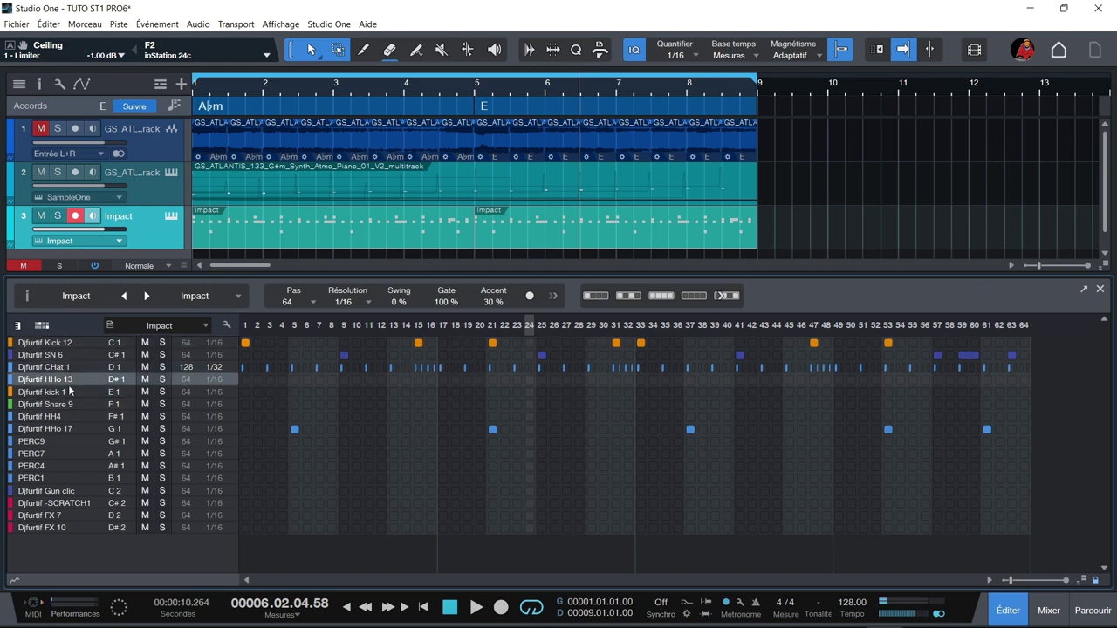
click(69, 405)
click(76, 417)
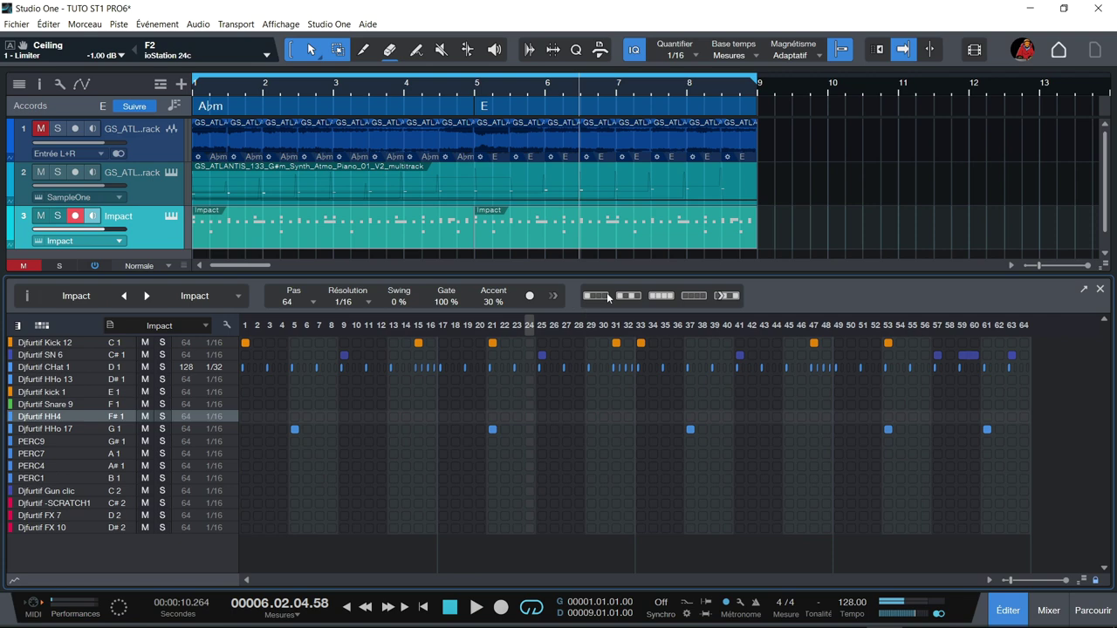
click(629, 296)
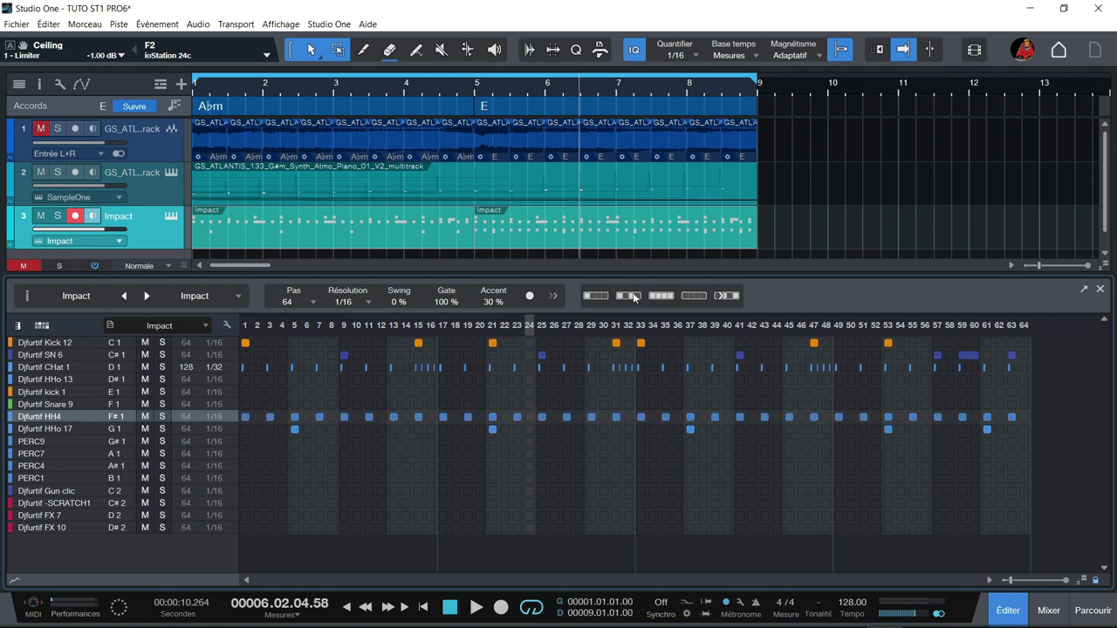
- Play the loop and listen to Djfurtif HH4 briefly in solo
key(space)
key(space)
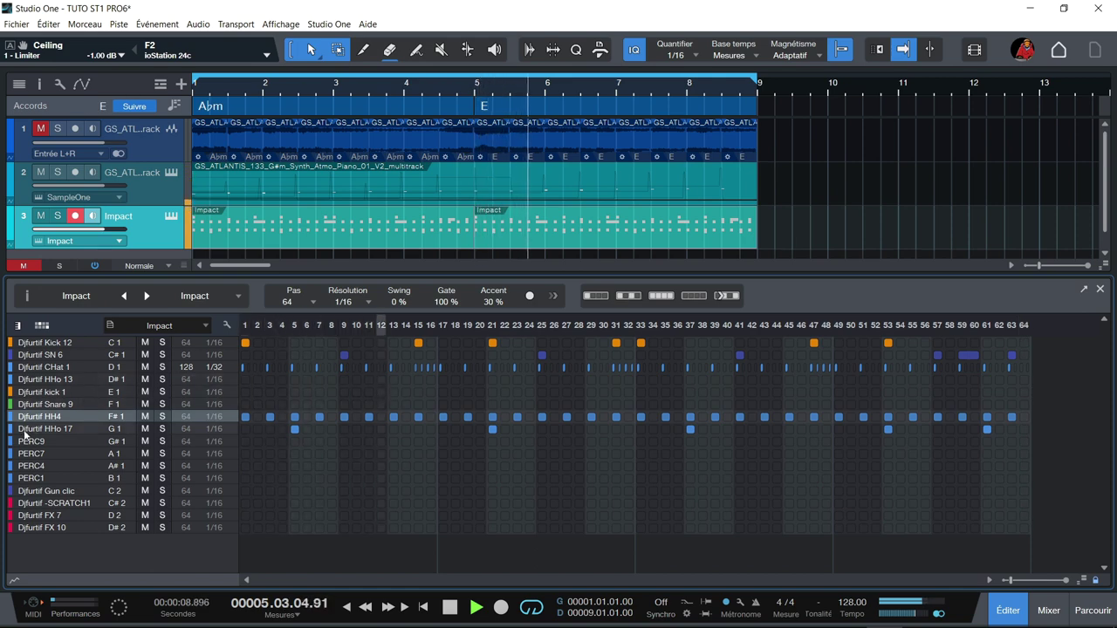
click(163, 416)
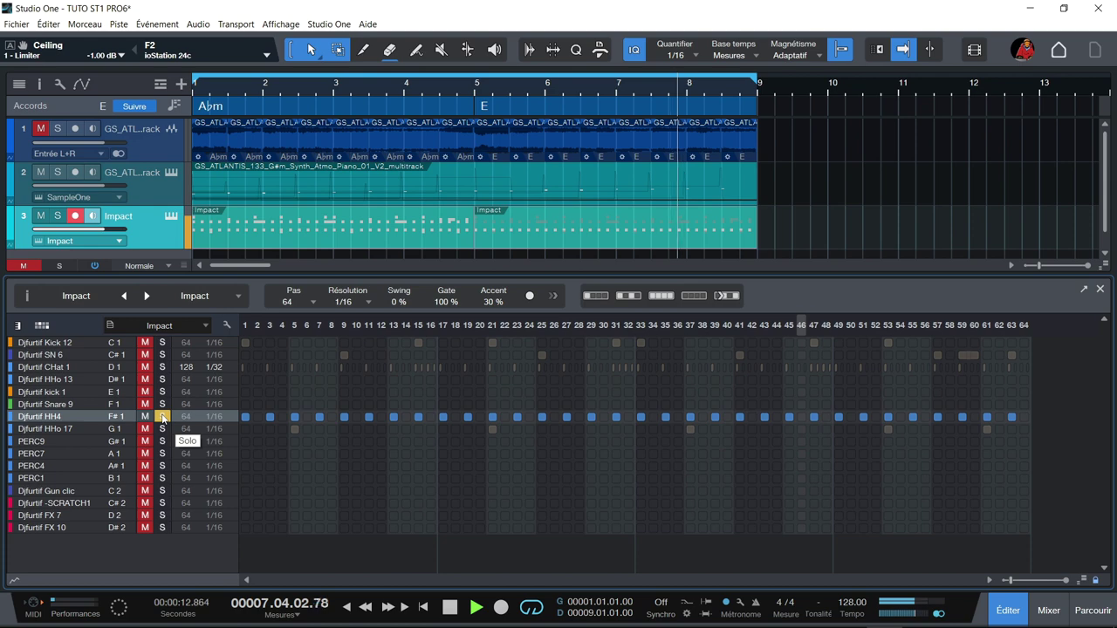
click(162, 416)
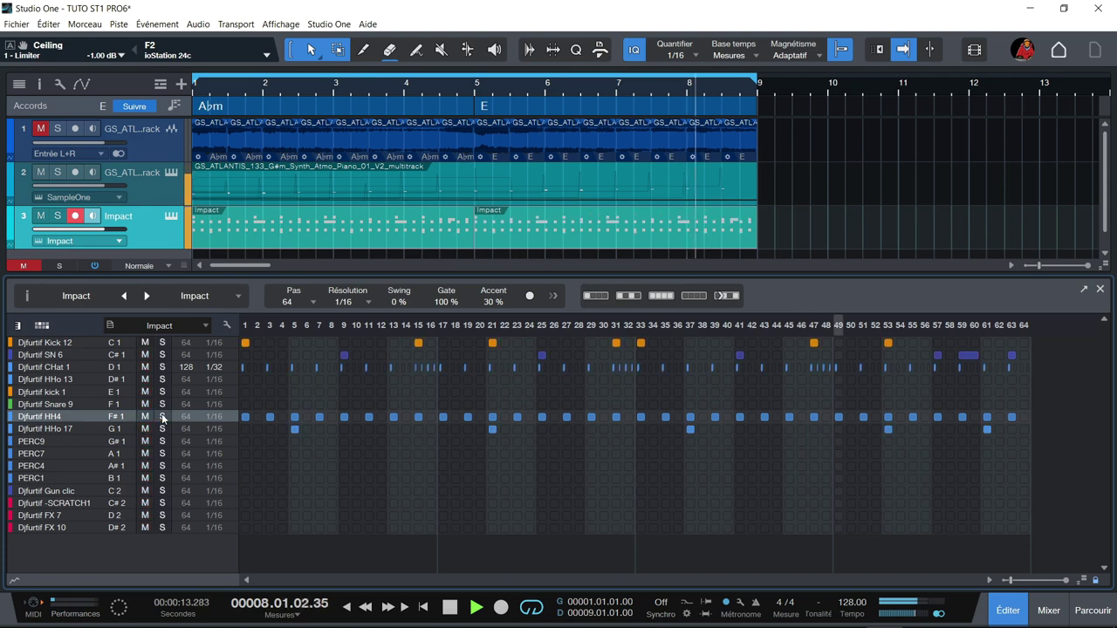
- Show the pattern's repeat lane, set Djfurtif HH4 step 7 to 4 repeats and play it back
click(13, 582)
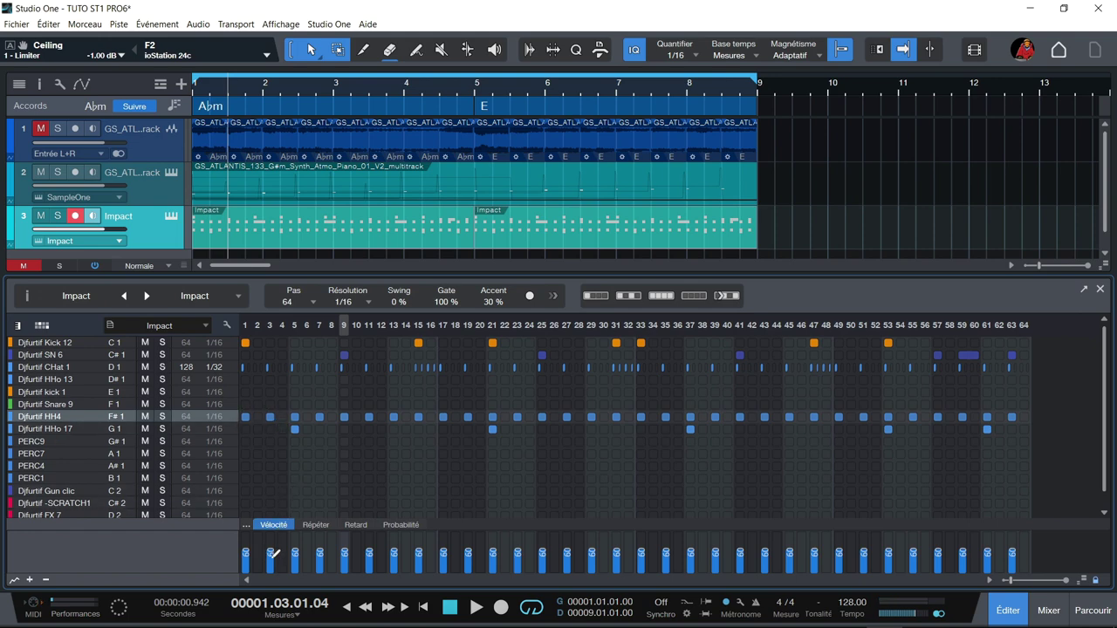
click(316, 525)
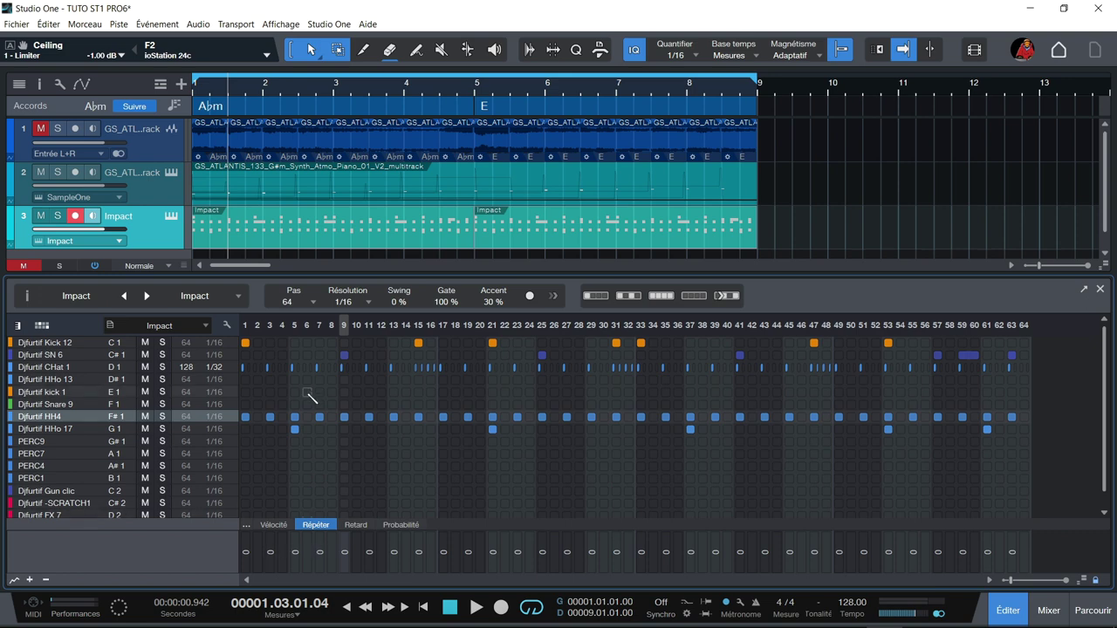
click(436, 366)
click(319, 552)
key(space)
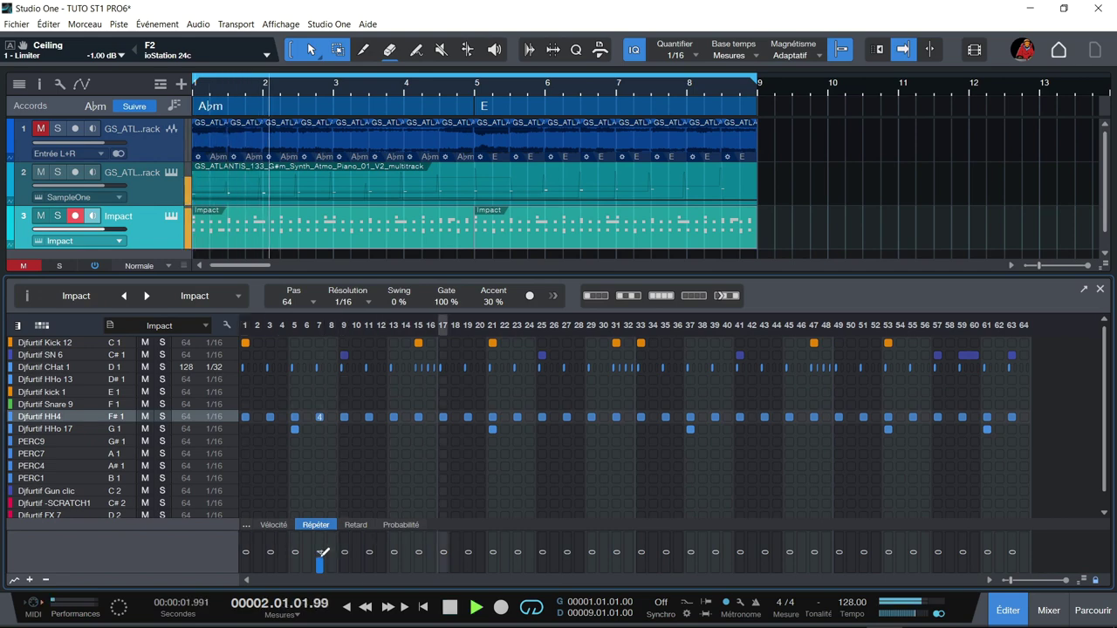
key(space)
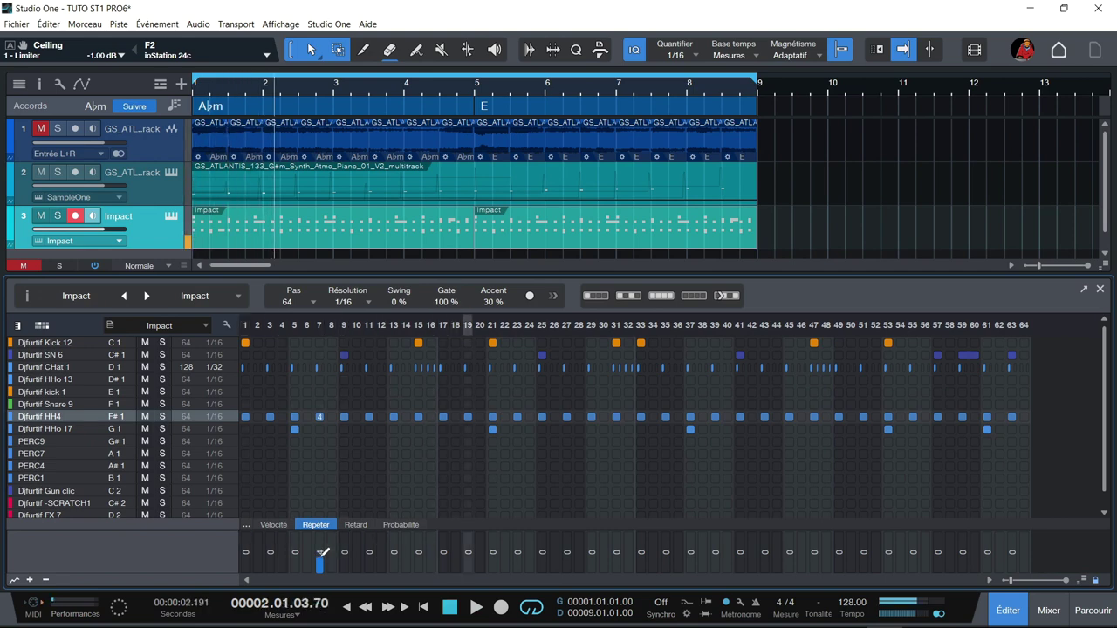
- Solo Djfurtif HH4 and set the repeat count to 3 on steps 7, 25, 41 and 51
click(161, 416)
key(comma)
key(space)
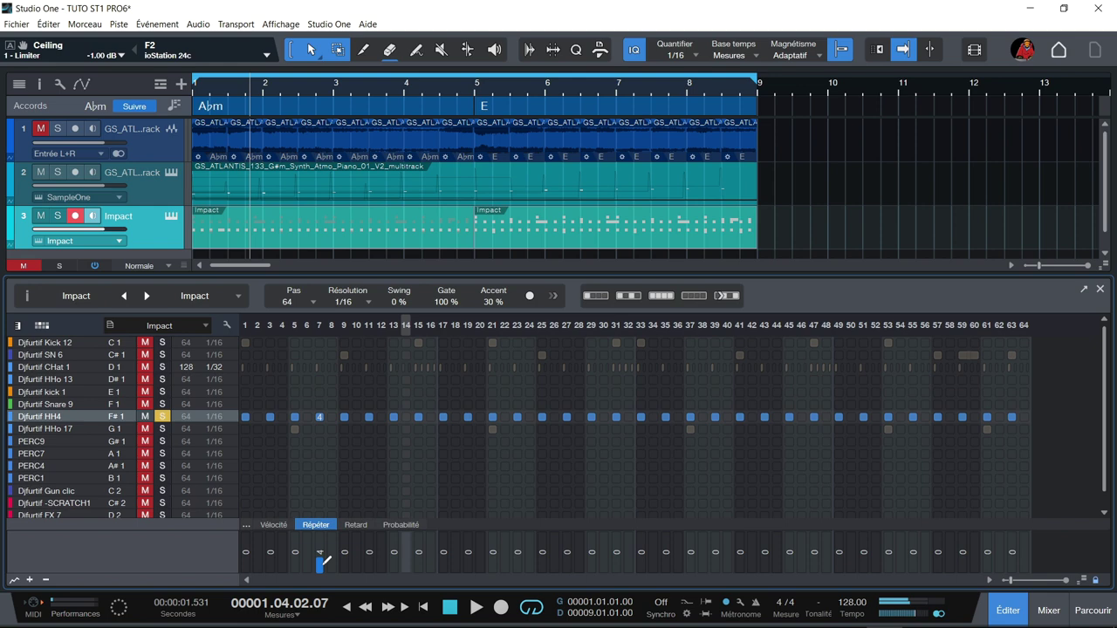
key(space)
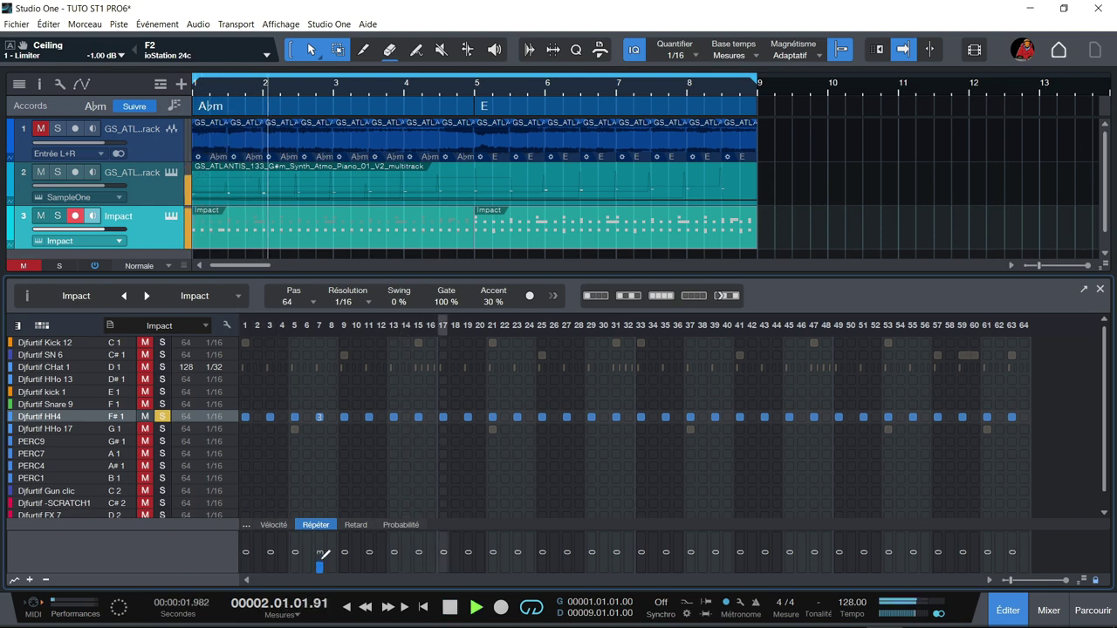
key(space)
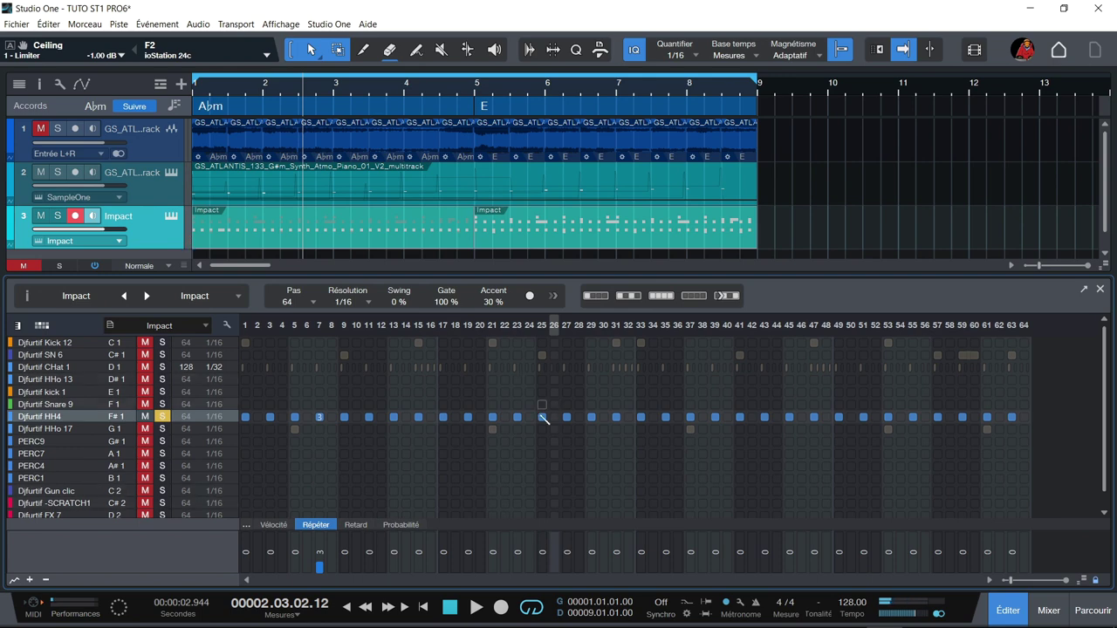
click(542, 559)
click(741, 556)
- Set the probability of Djfurtif HH4 steps 7, 25, 41 and 51 to about 50%
click(401, 524)
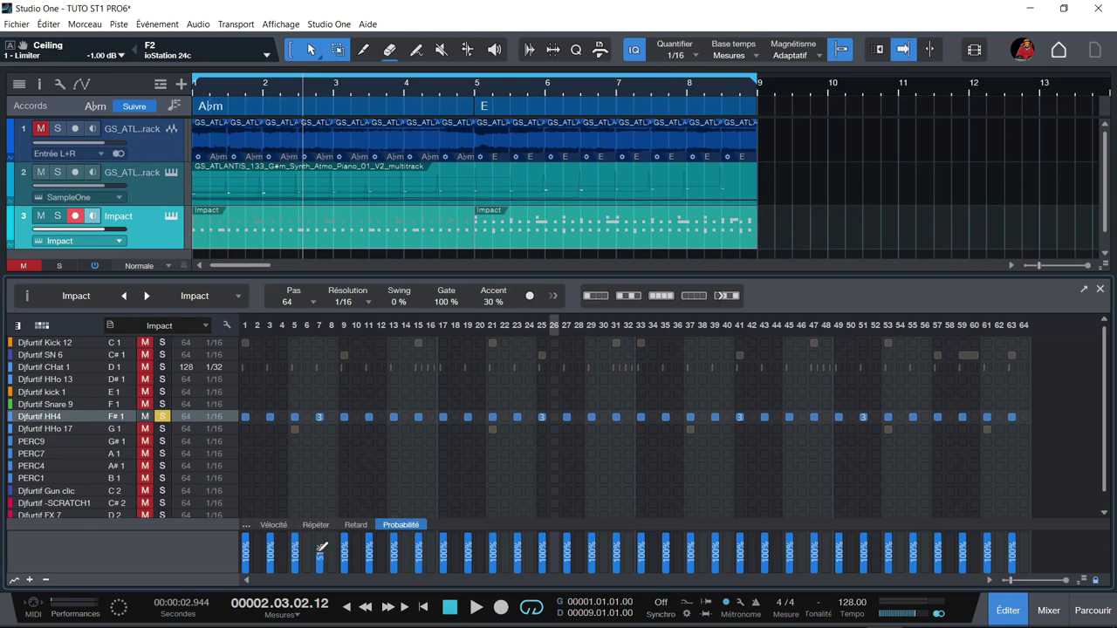
click(544, 552)
click(743, 551)
click(863, 553)
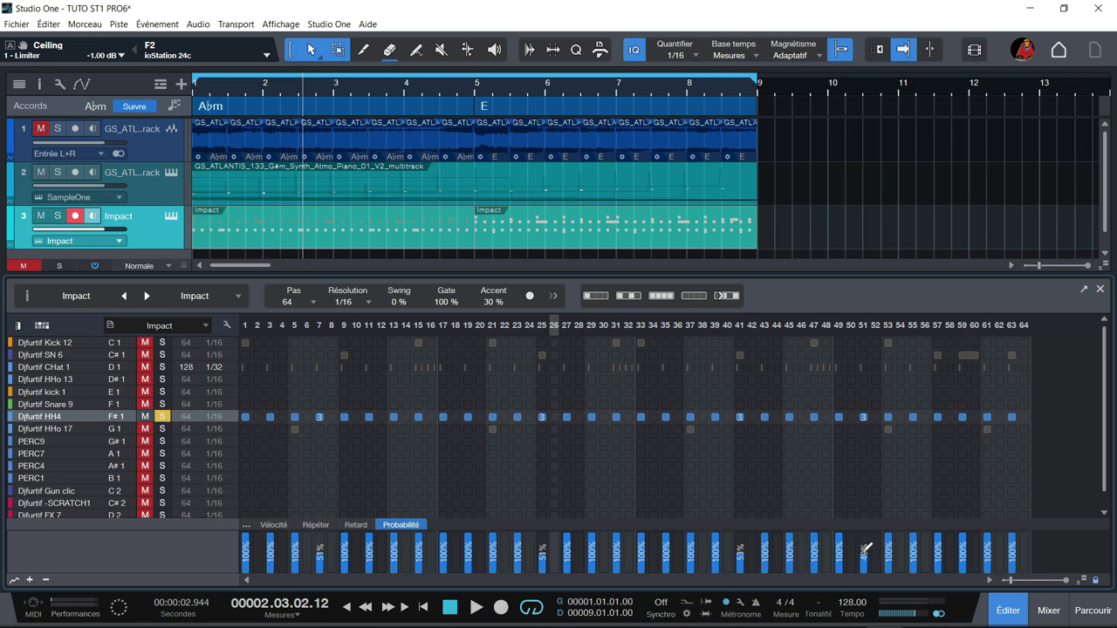
- Unsolo Djfurtif HH4, select the second Impact pattern in the arrangement and play the loop
click(163, 417)
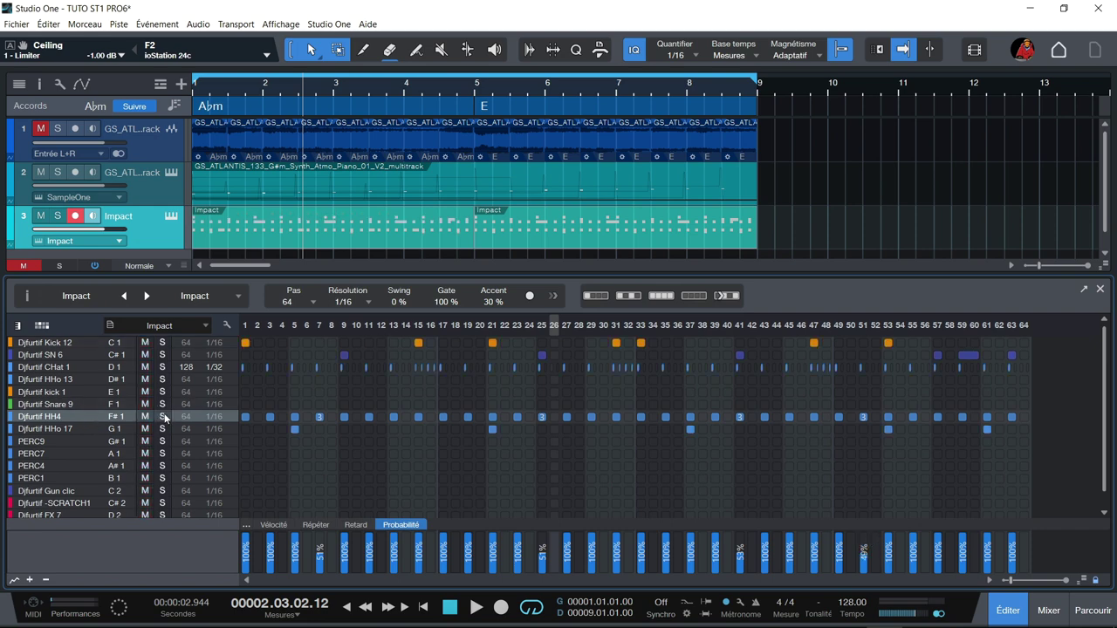
key(space)
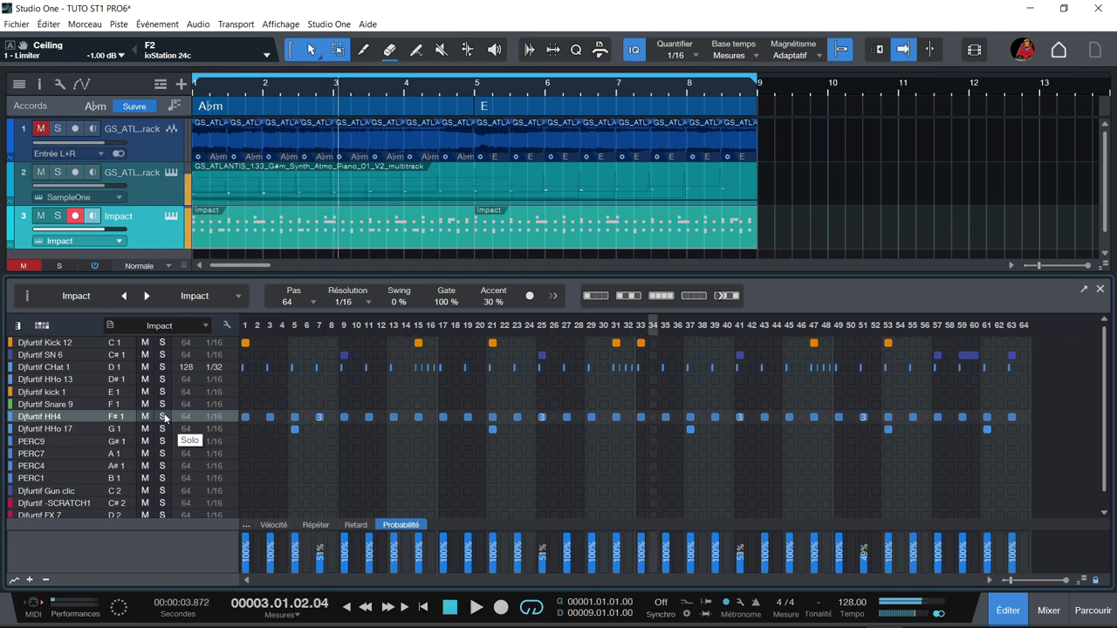
click(547, 243)
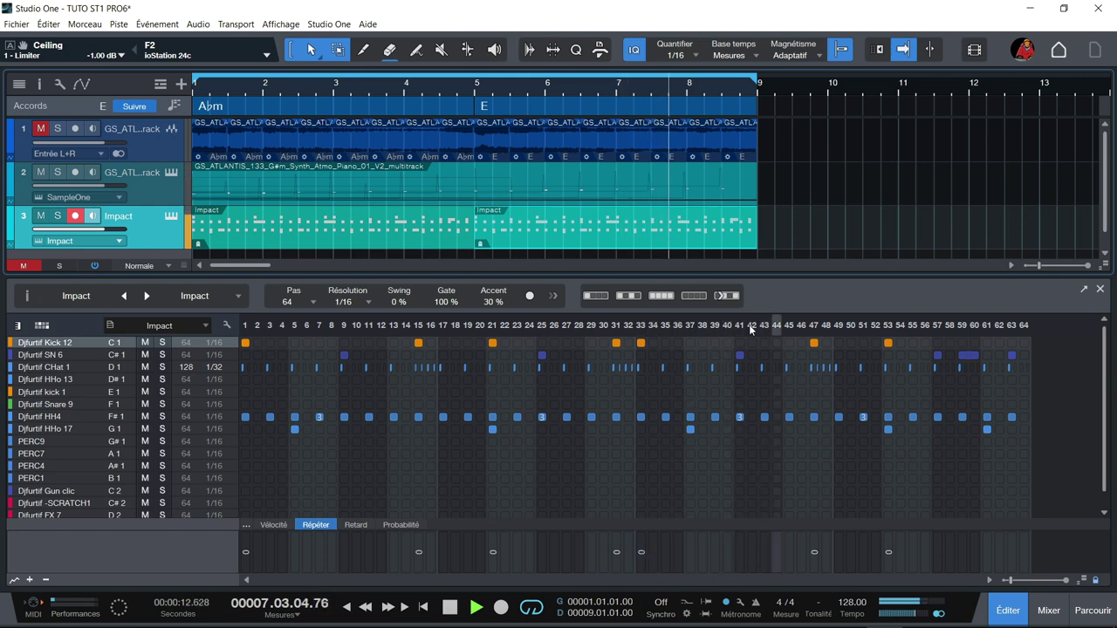
key(space)
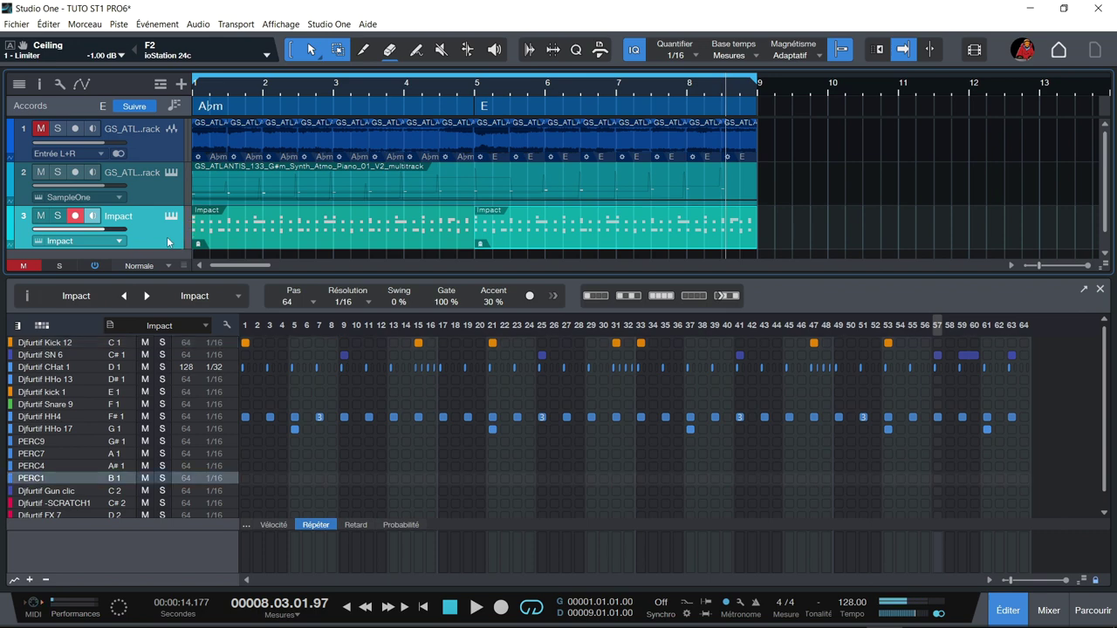
- Record PERC1 hits from the start on steps 5, 7, 21, 23, 37, 39, 53 and 55, and close the pattern editor
key(comma)
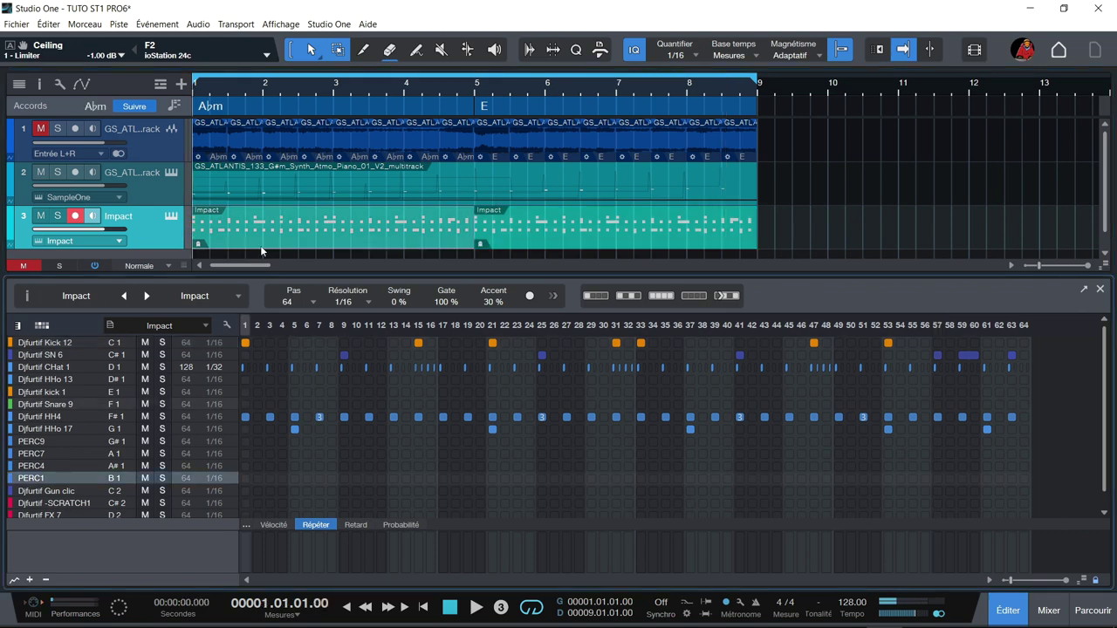
key(KP_Multiply)
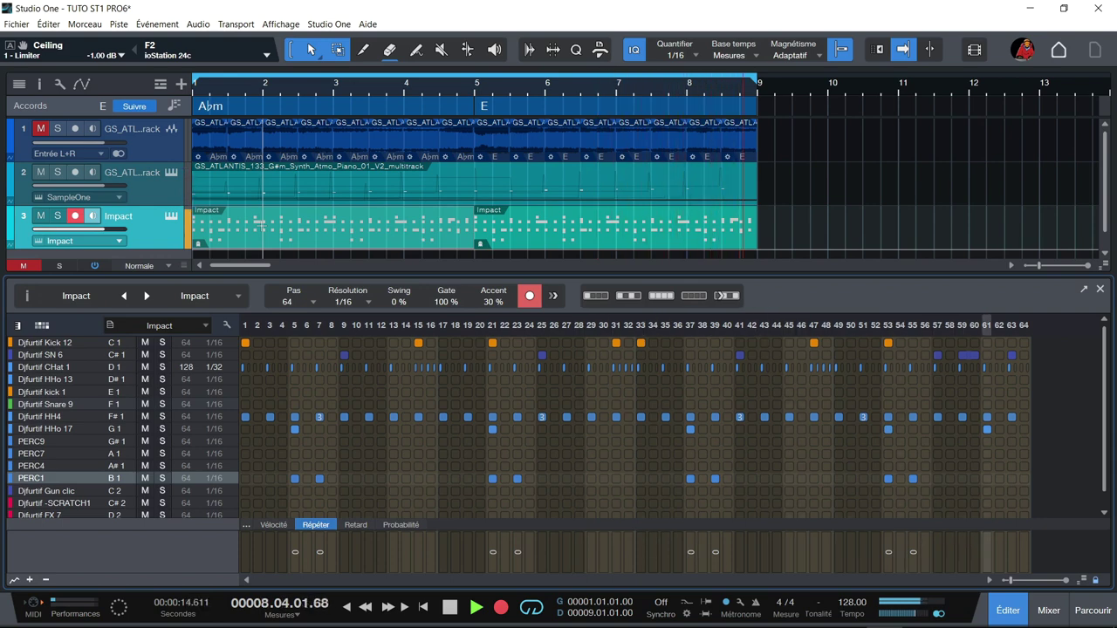
key(space)
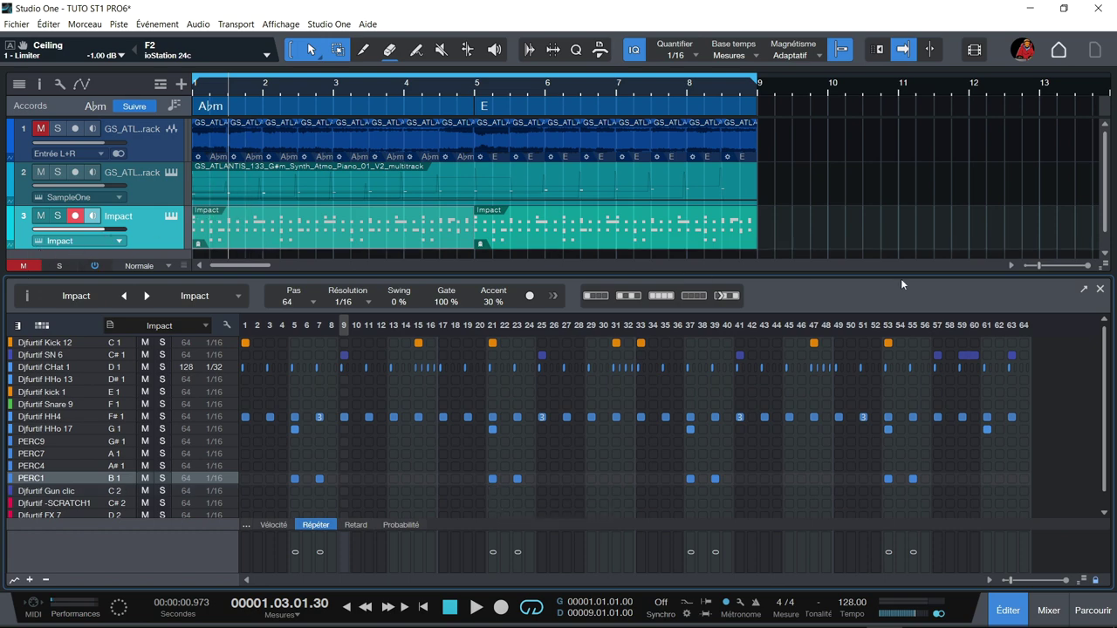
click(1099, 289)
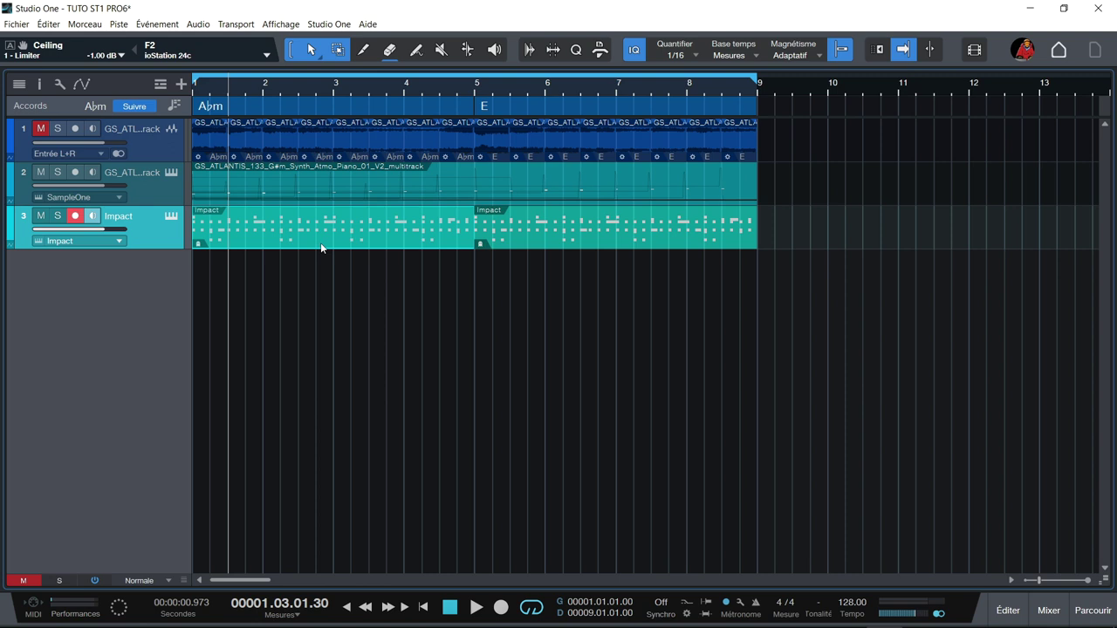
- In the Impact instrument, route the Djfurtif Kick 12 pad to output Mono 1 and the Djfurtif SN 6 pad to Mono 2
click(172, 216)
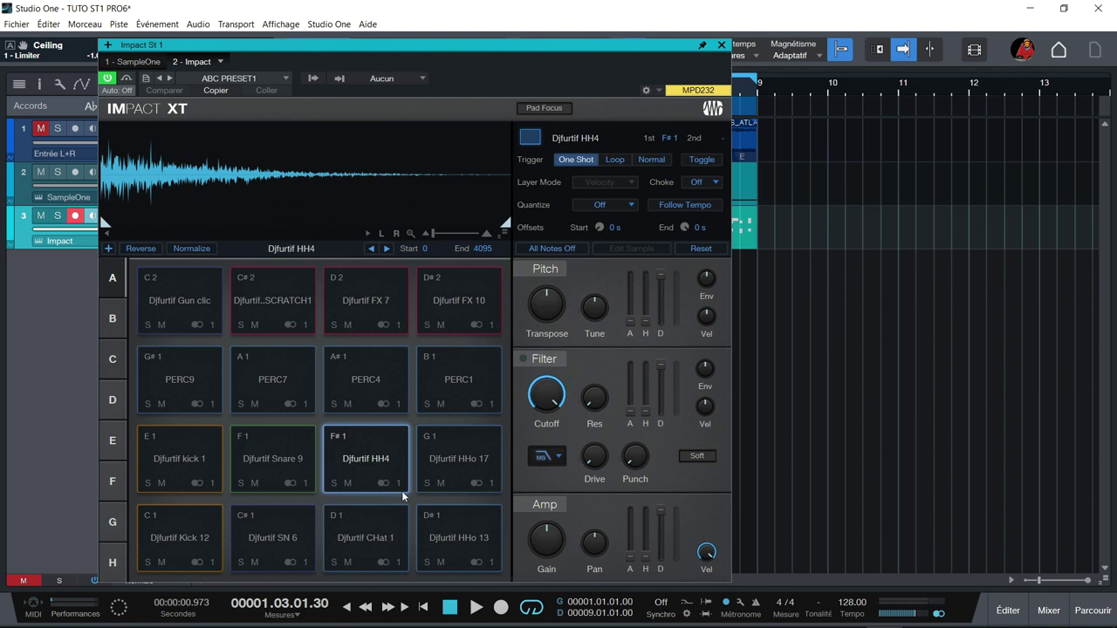
key(space)
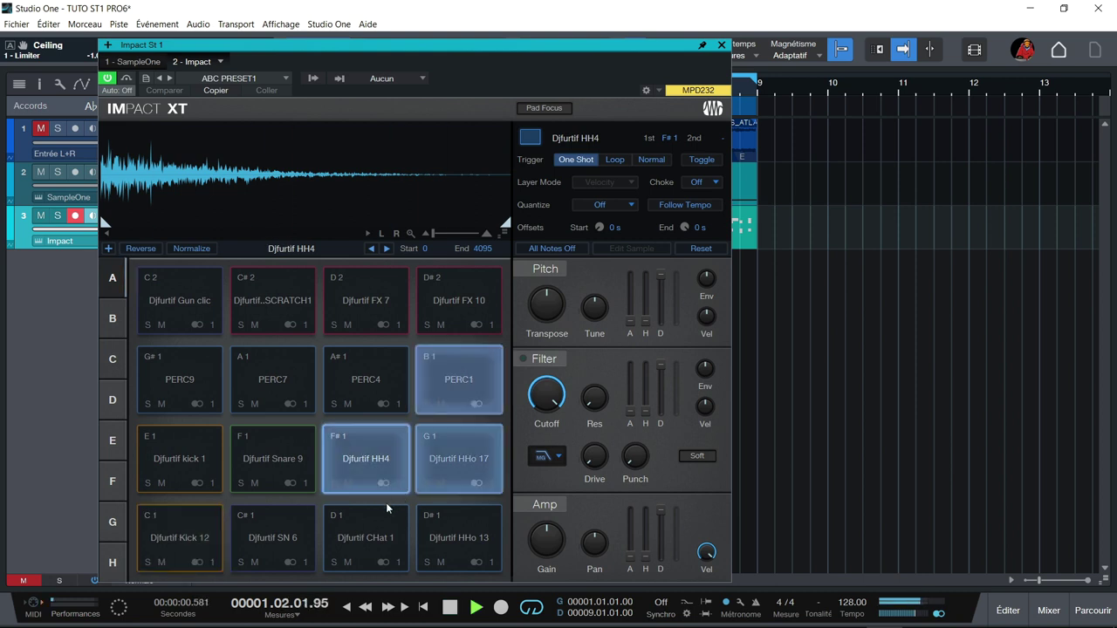
key(space)
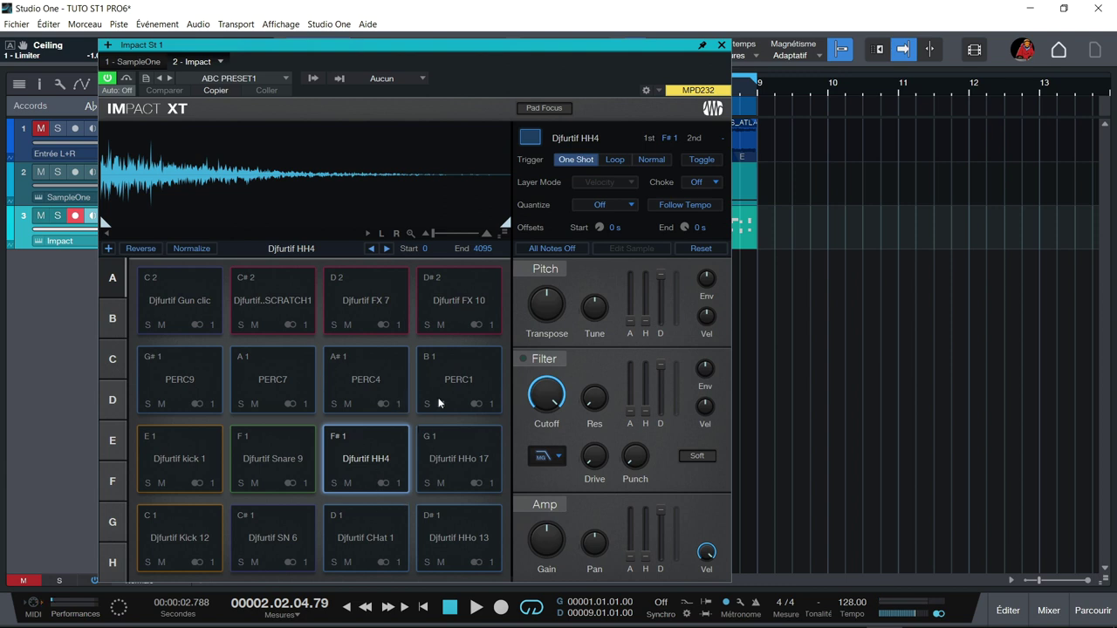
click(202, 564)
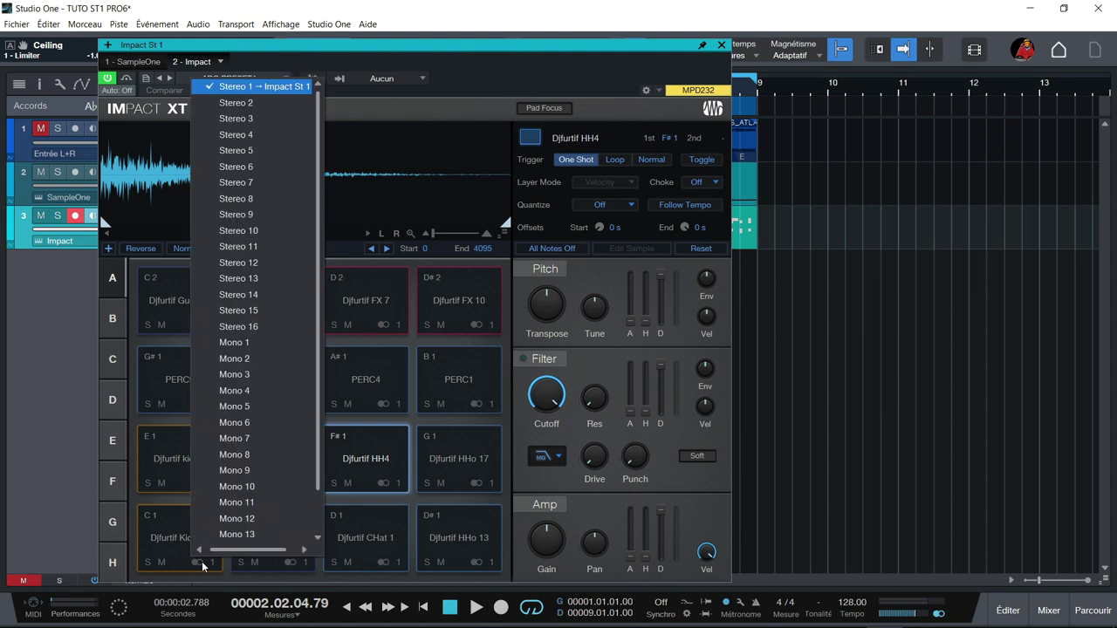
click(248, 344)
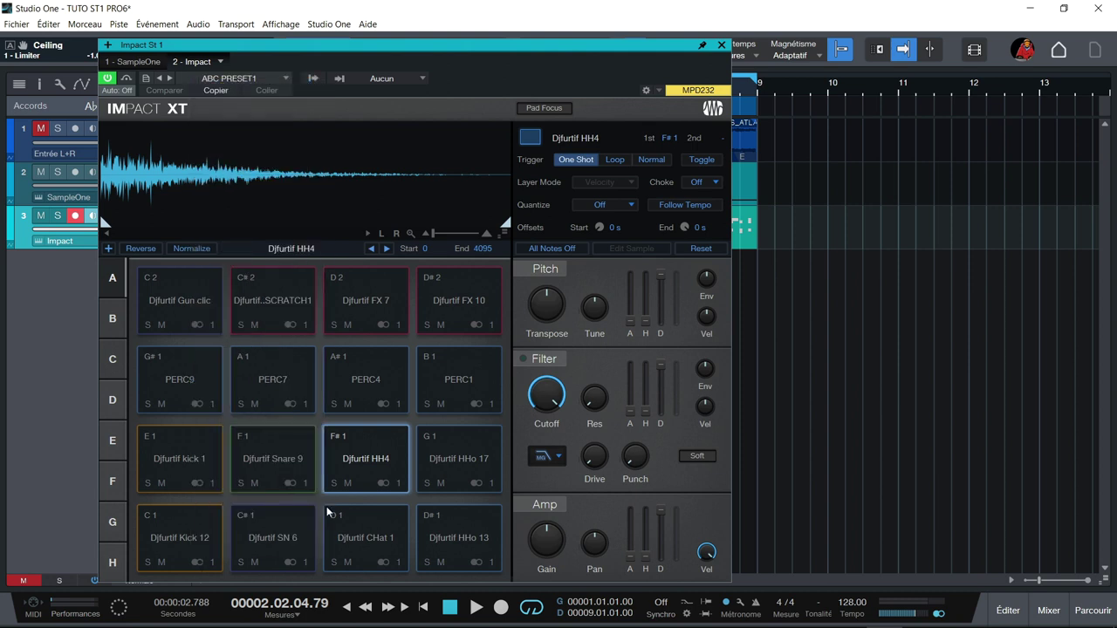
click(291, 565)
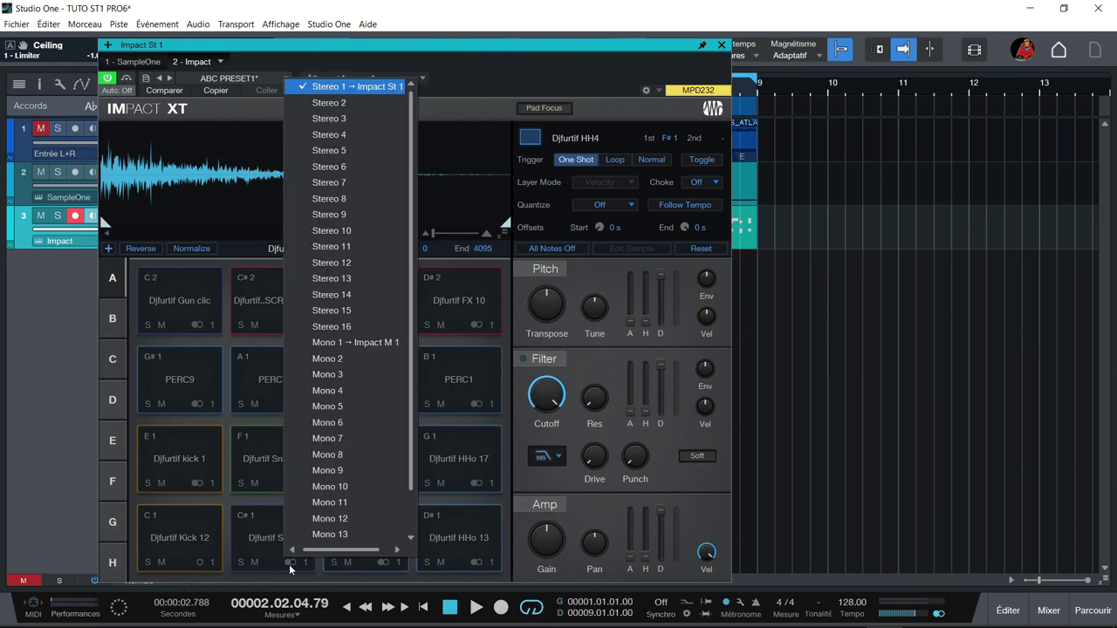
click(339, 365)
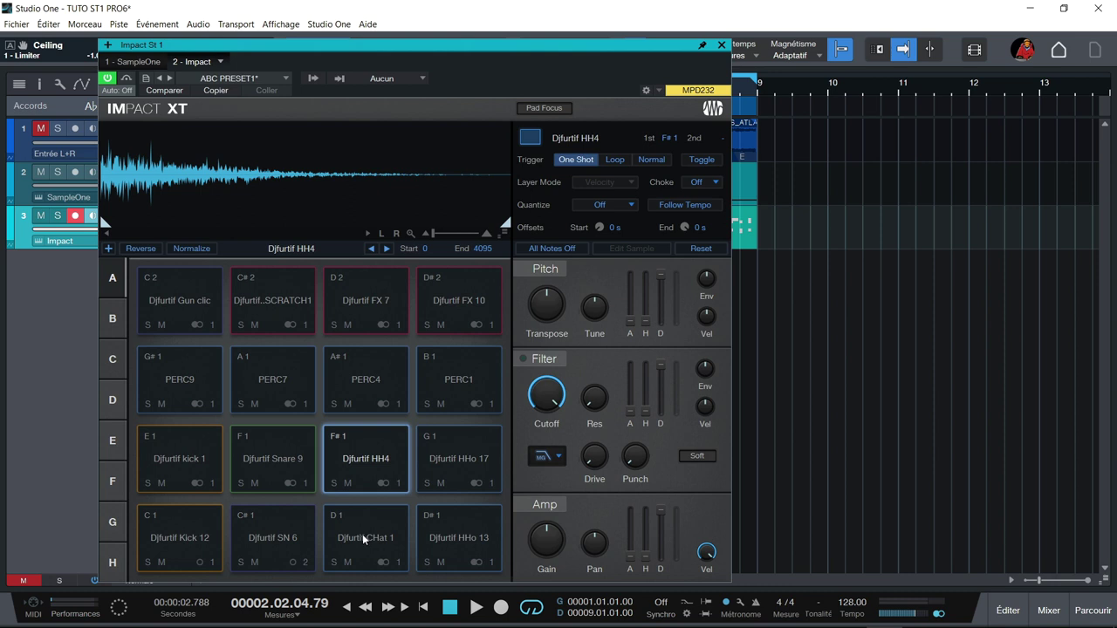
- Route the PERC1 pad to output Stereo 2 and the Djfurtif HHo 17 pad to Stereo 3
click(483, 404)
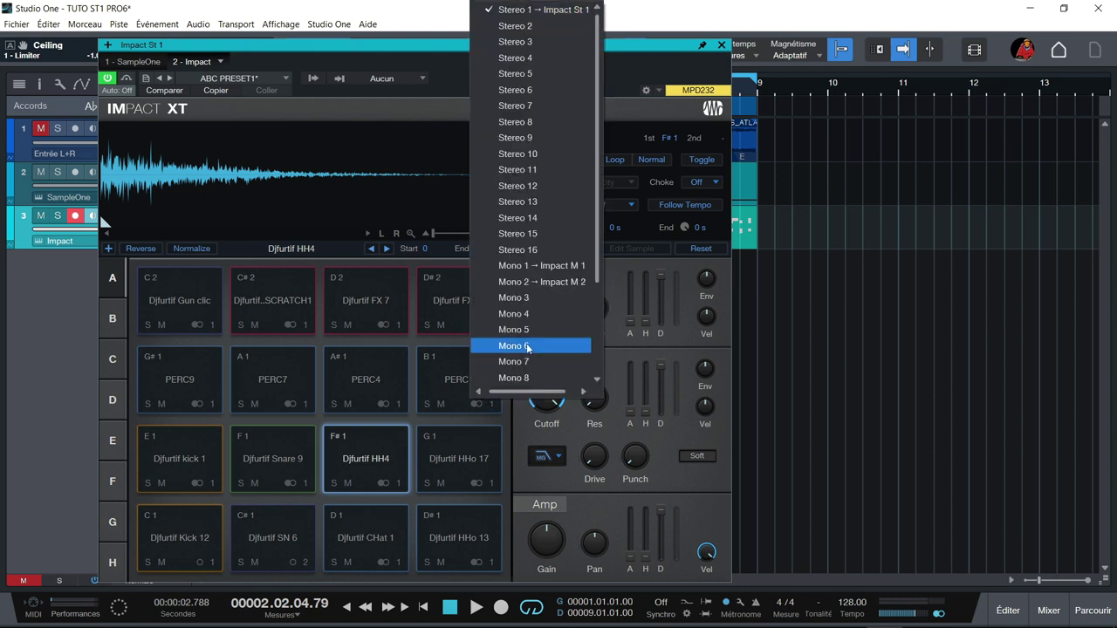
click(549, 29)
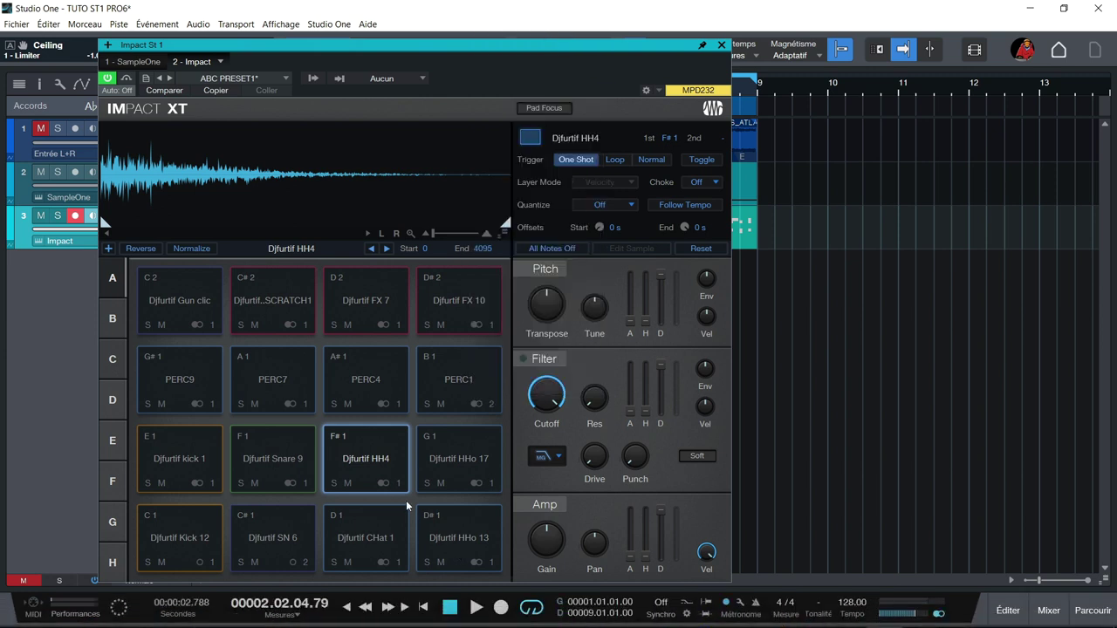
click(373, 455)
click(455, 456)
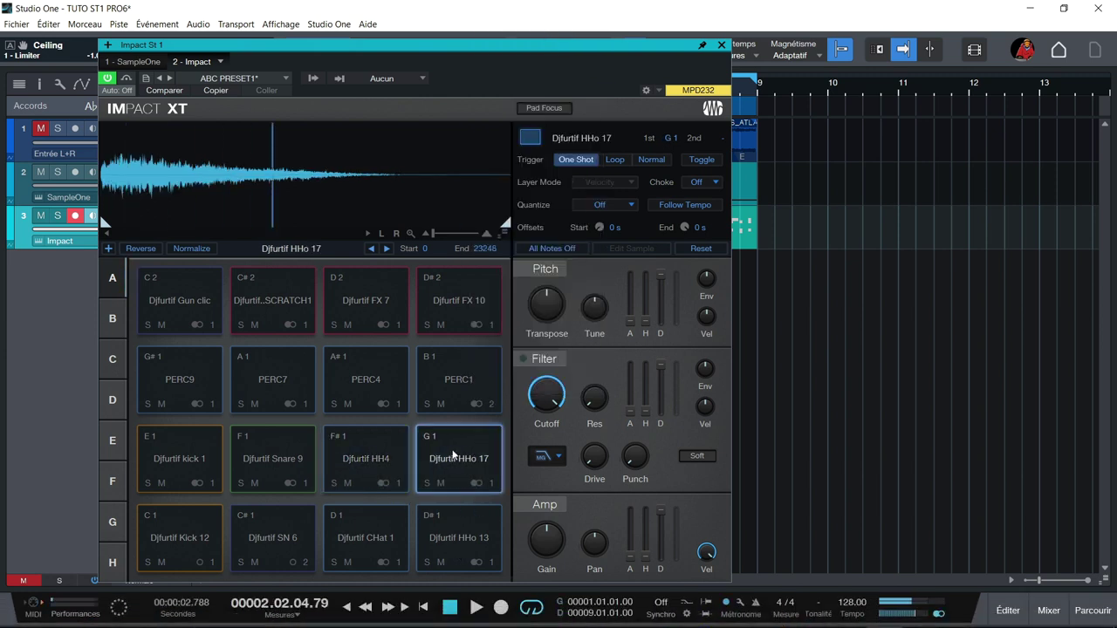
click(476, 487)
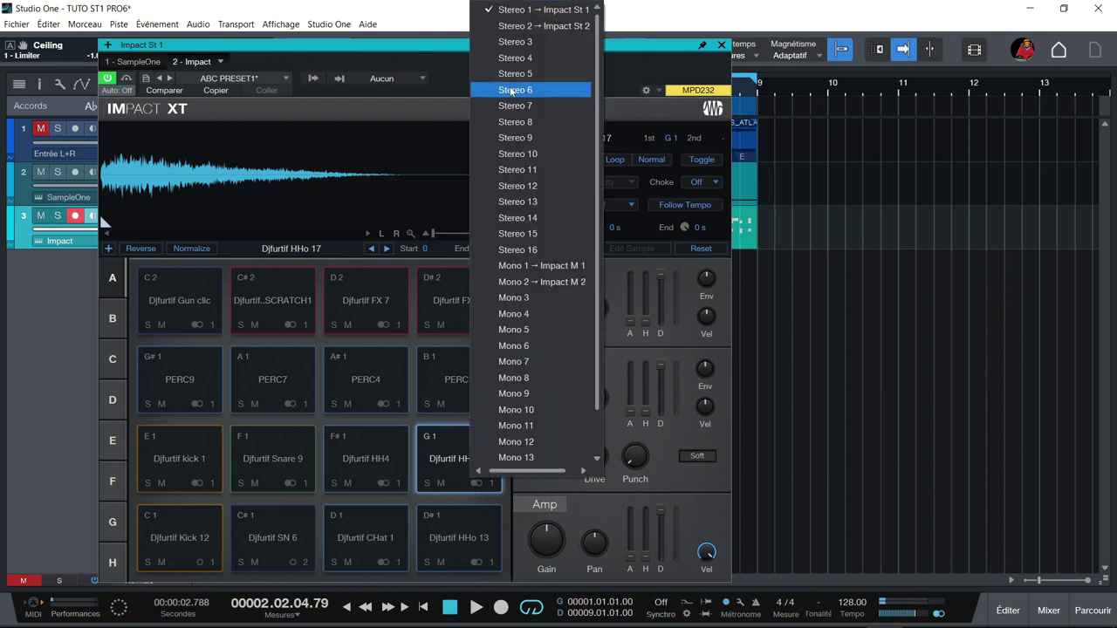
click(515, 50)
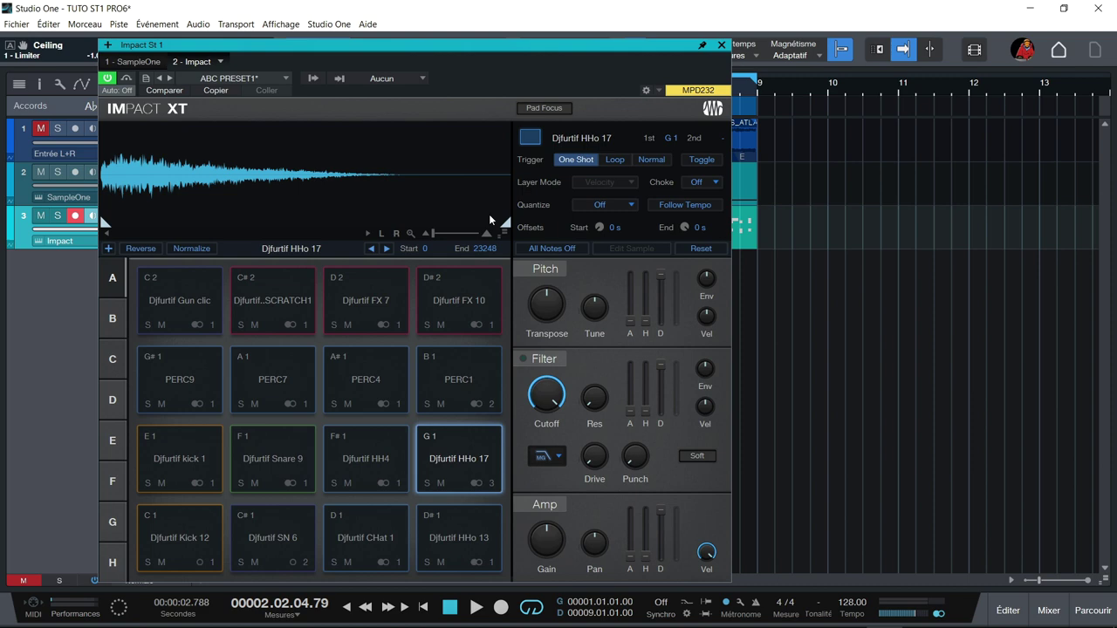
- Show the mixer without the Impact instrument window and start playback
key(F3)
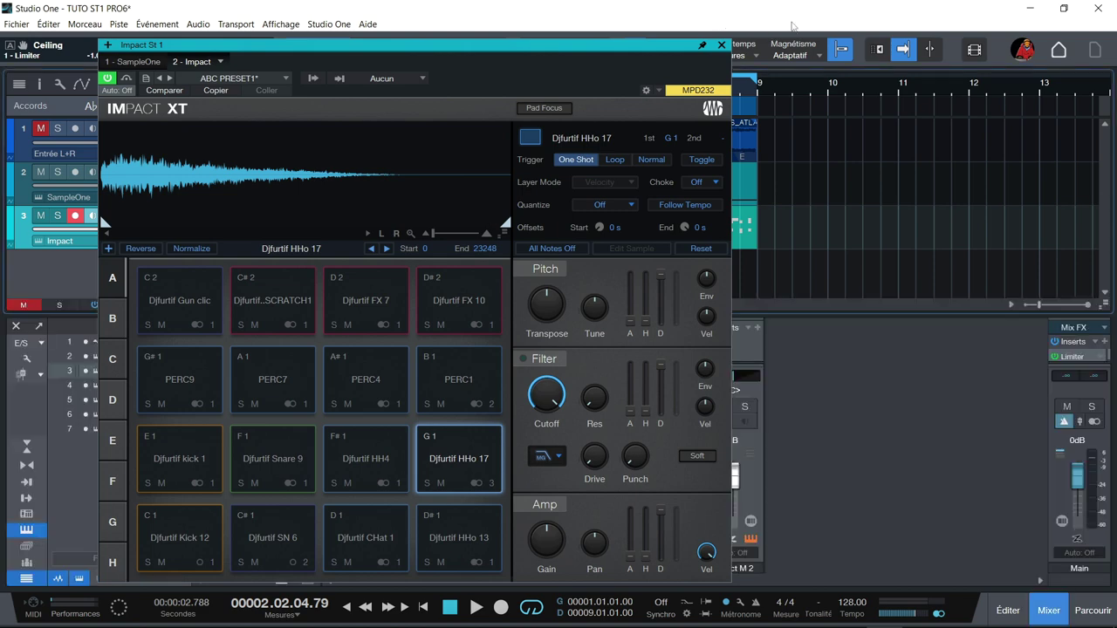
click(720, 45)
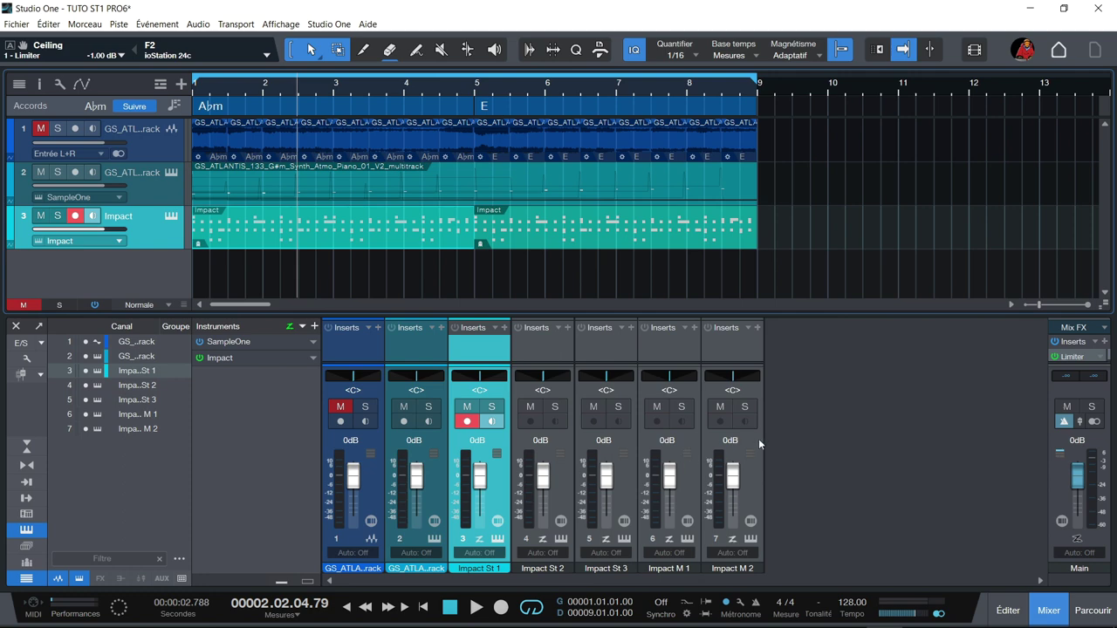
key(space)
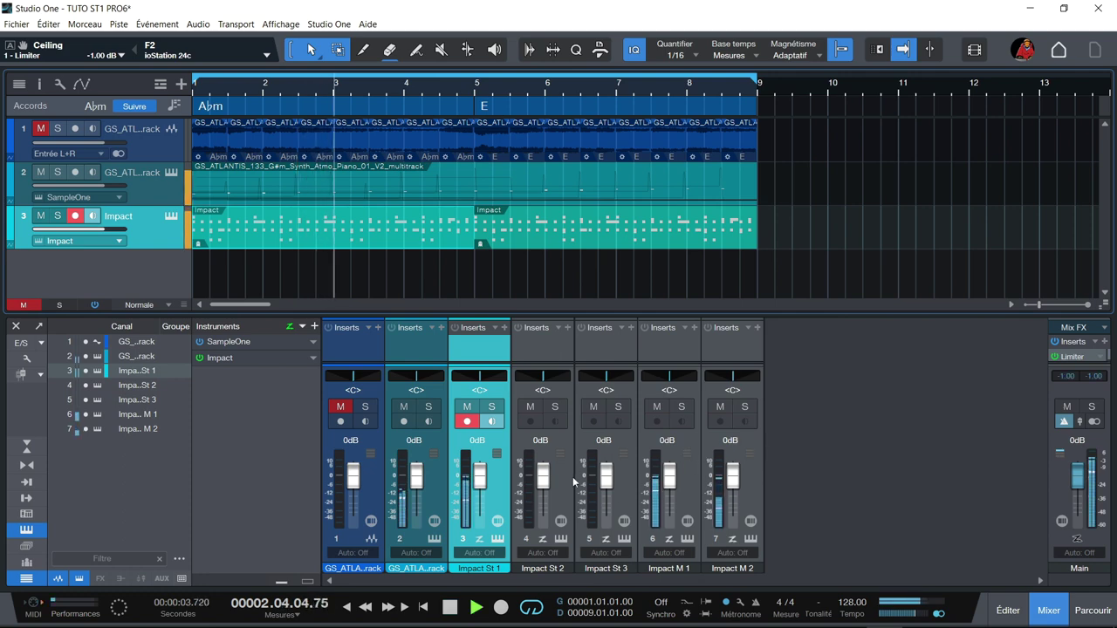
- Solo the Impact M 1 channel and rename it KICK
click(682, 407)
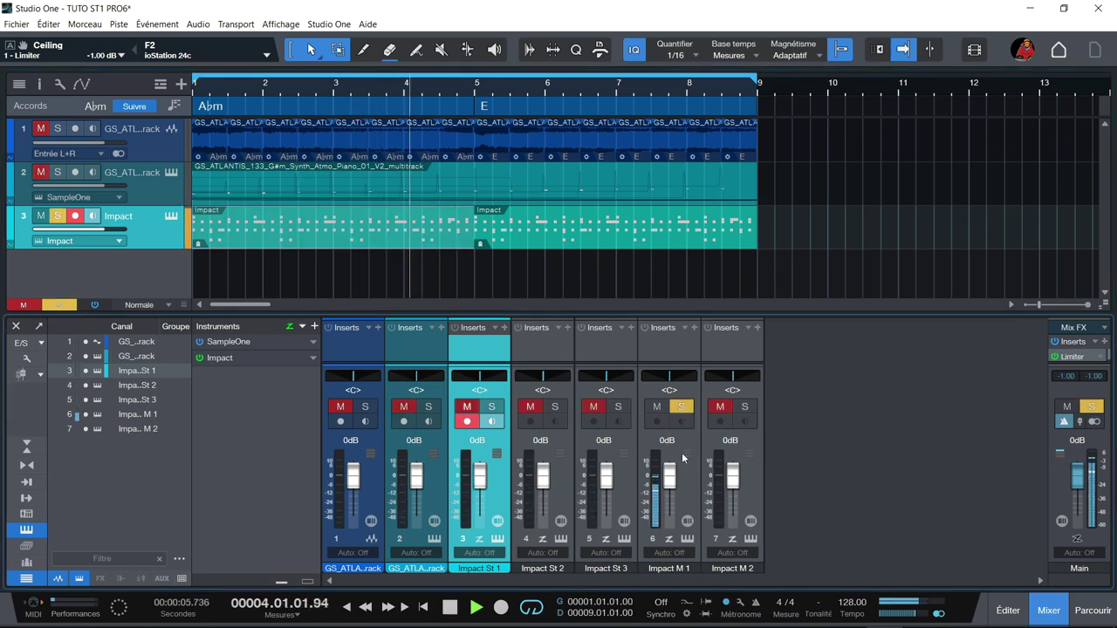
double_click(666, 567)
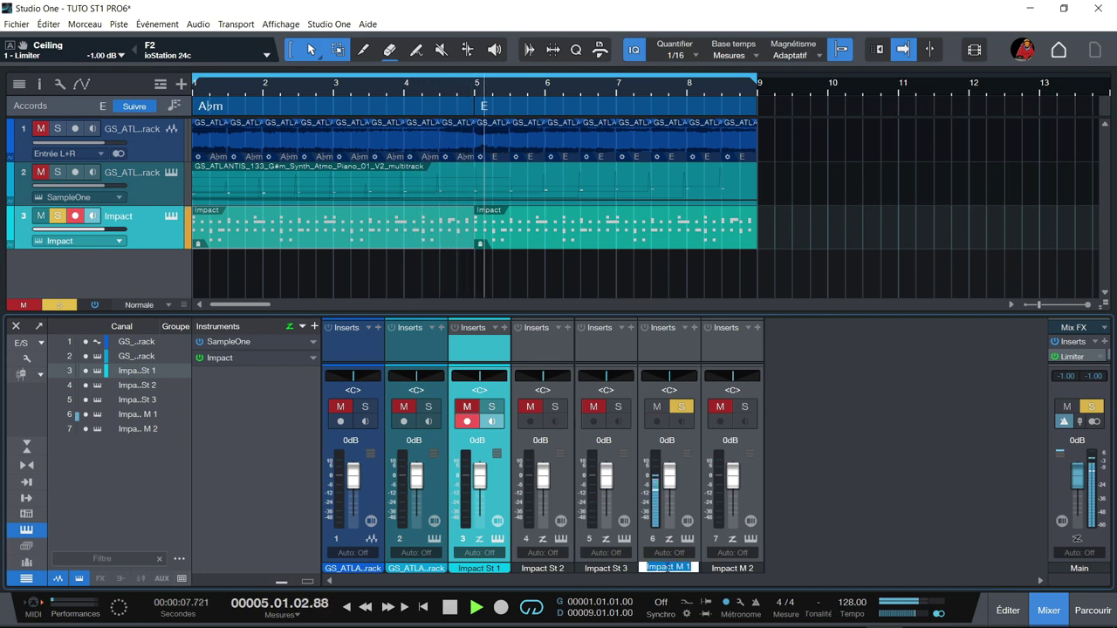
text(KI)
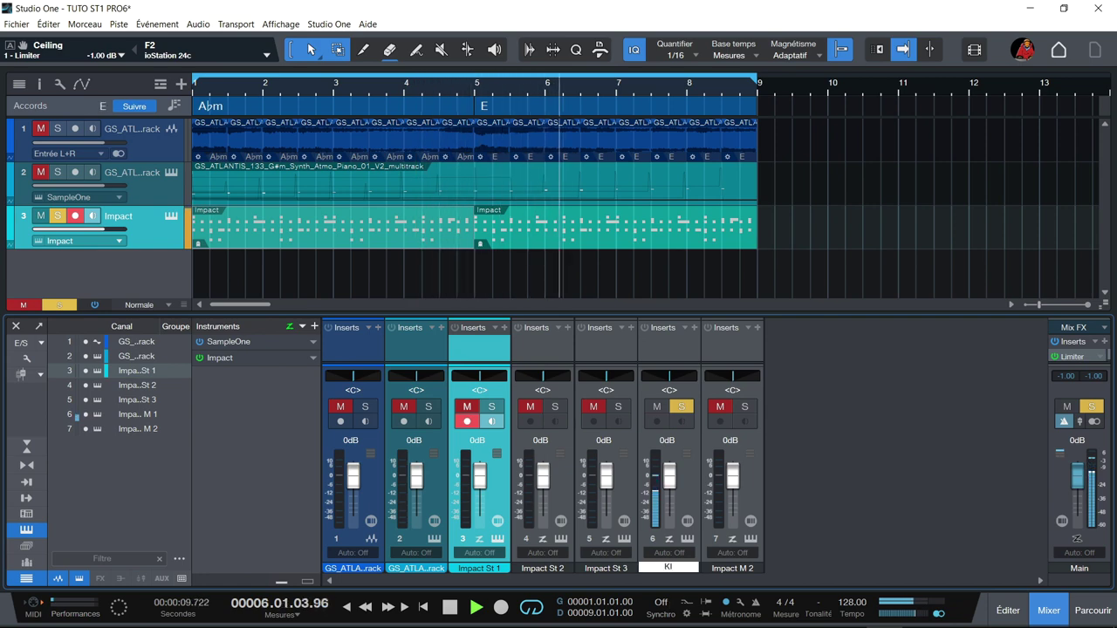
text(CK)
key(Return)
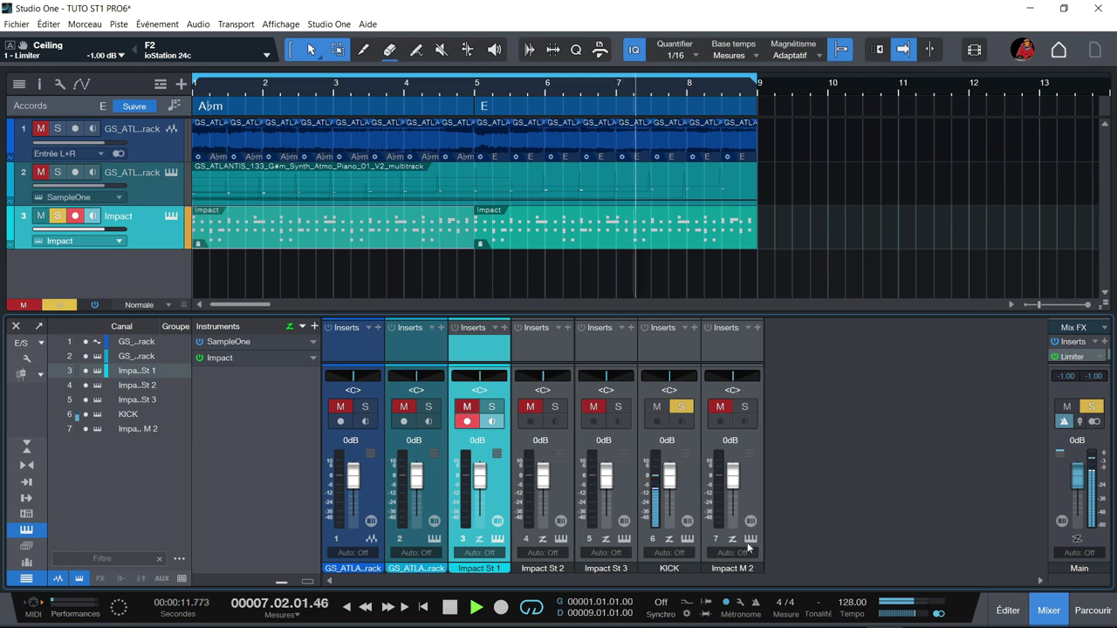
- Solo the Impact M 2 channel as well and rename it SNARE
click(744, 408)
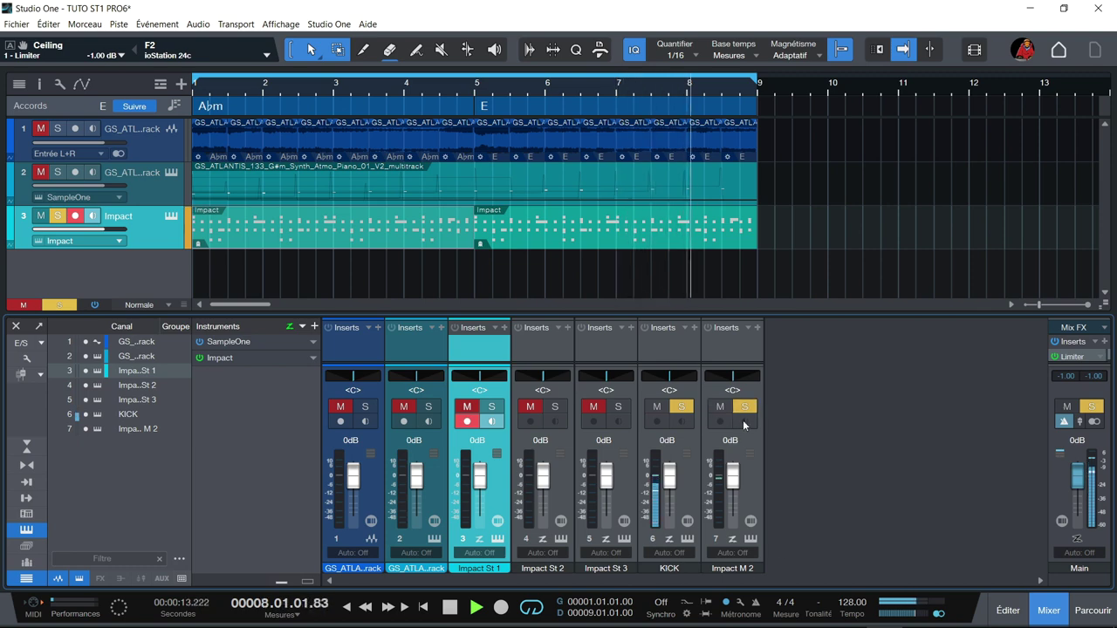
double_click(732, 568)
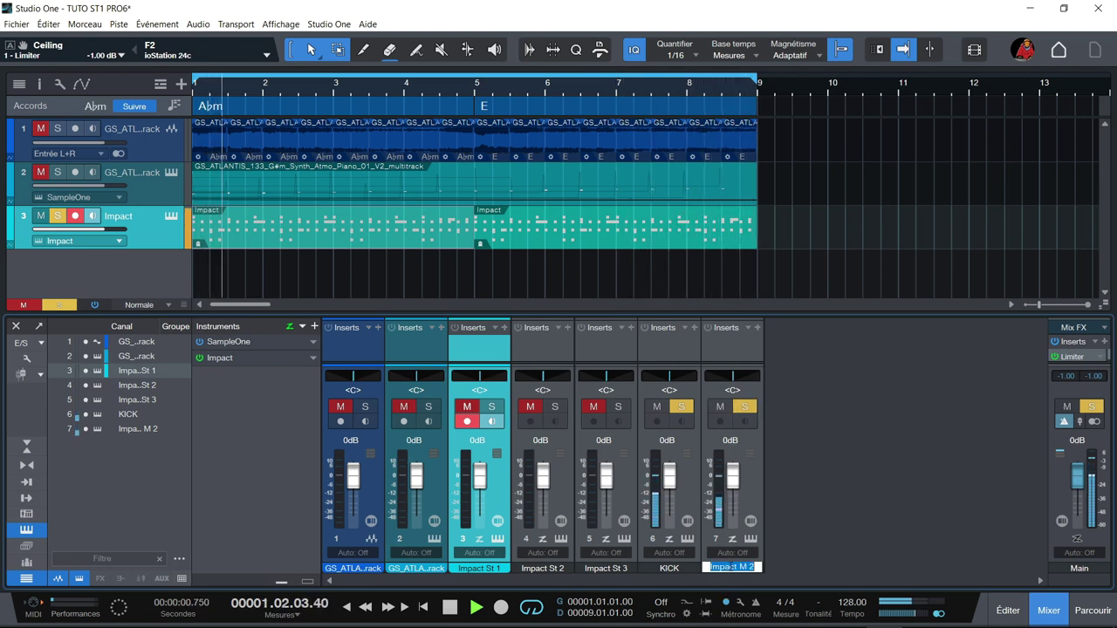
text(SNARE)
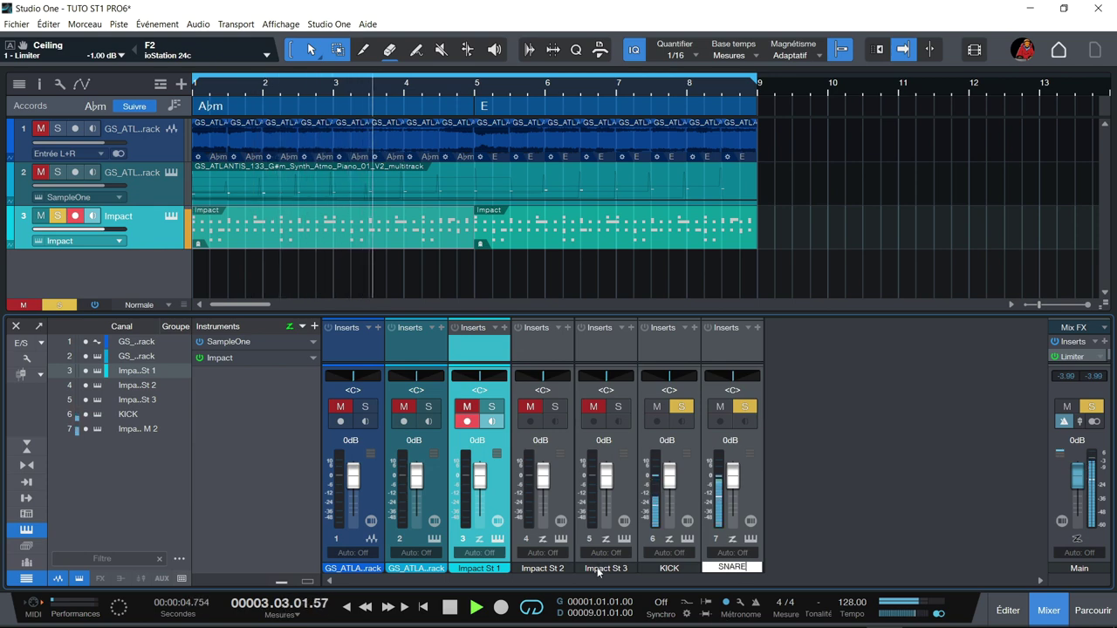
key(Return)
- Add the Impact St 3 channel to the solo and rename it OPEN HAT
click(609, 445)
click(594, 407)
click(618, 407)
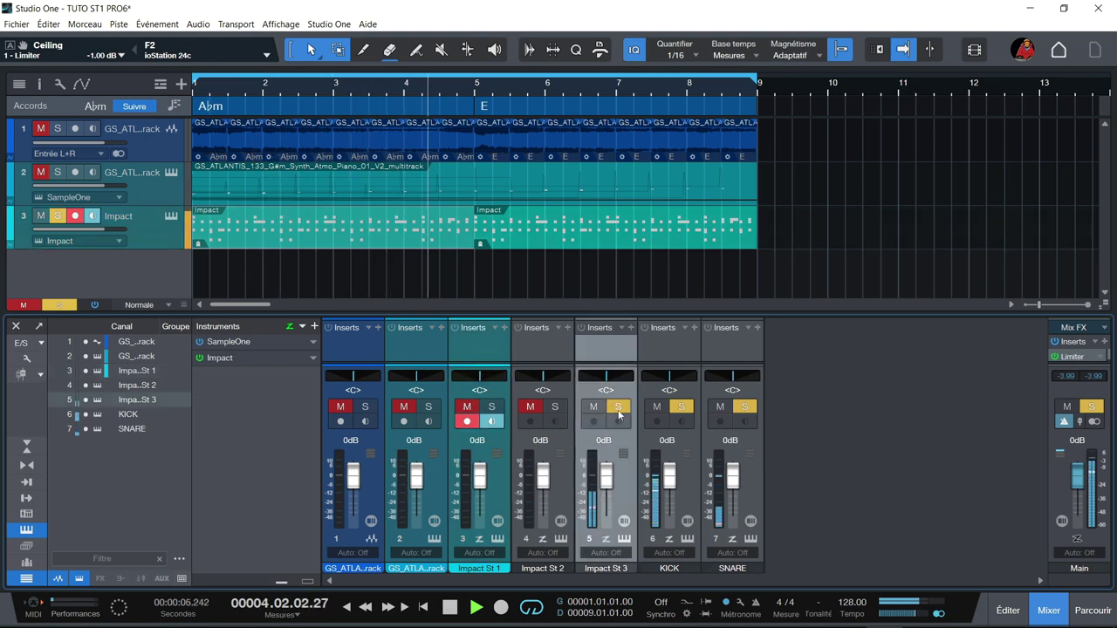
double_click(605, 568)
text(OPEN)
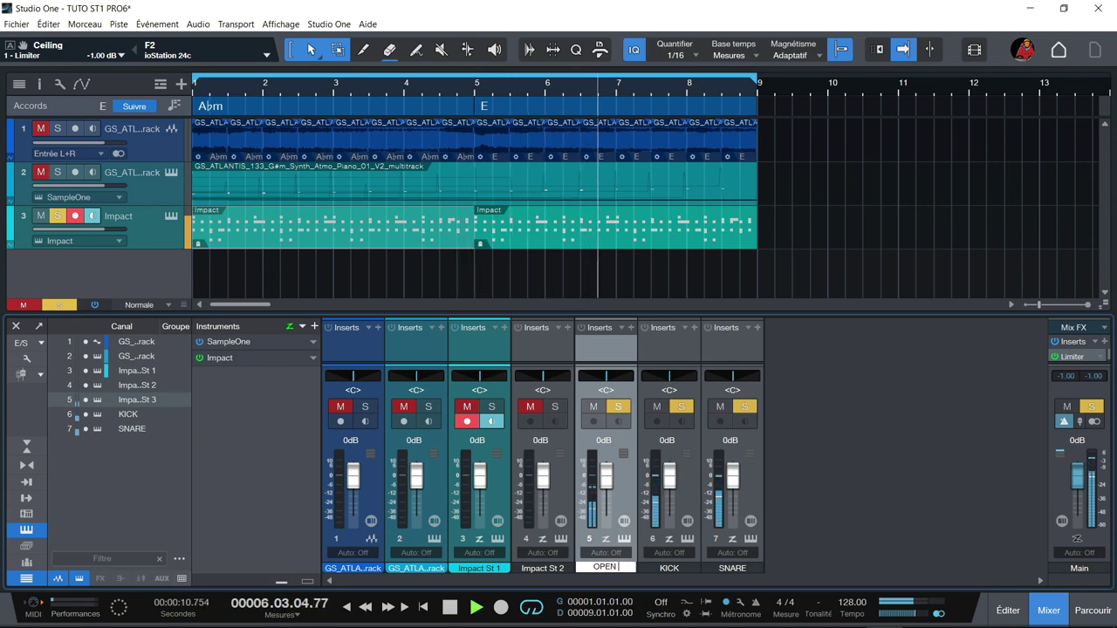
text( HAT)
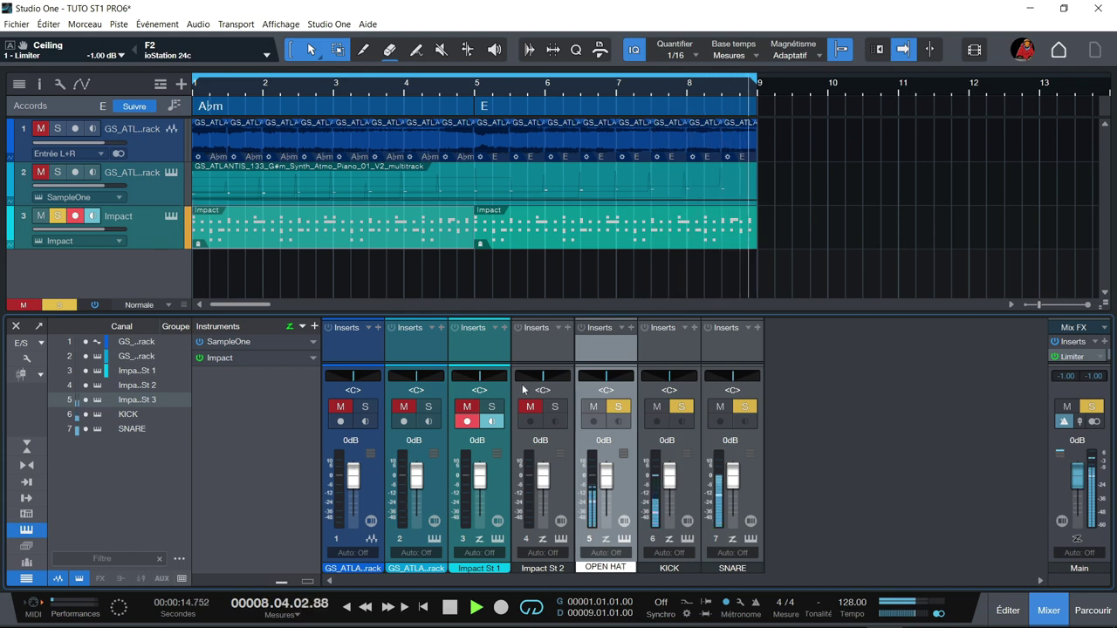
key(Return)
- Rename the Impact St 2 channel PERC and the Impact St 1 channel HI-HAT, with both soloed, and stop playback
double_click(541, 569)
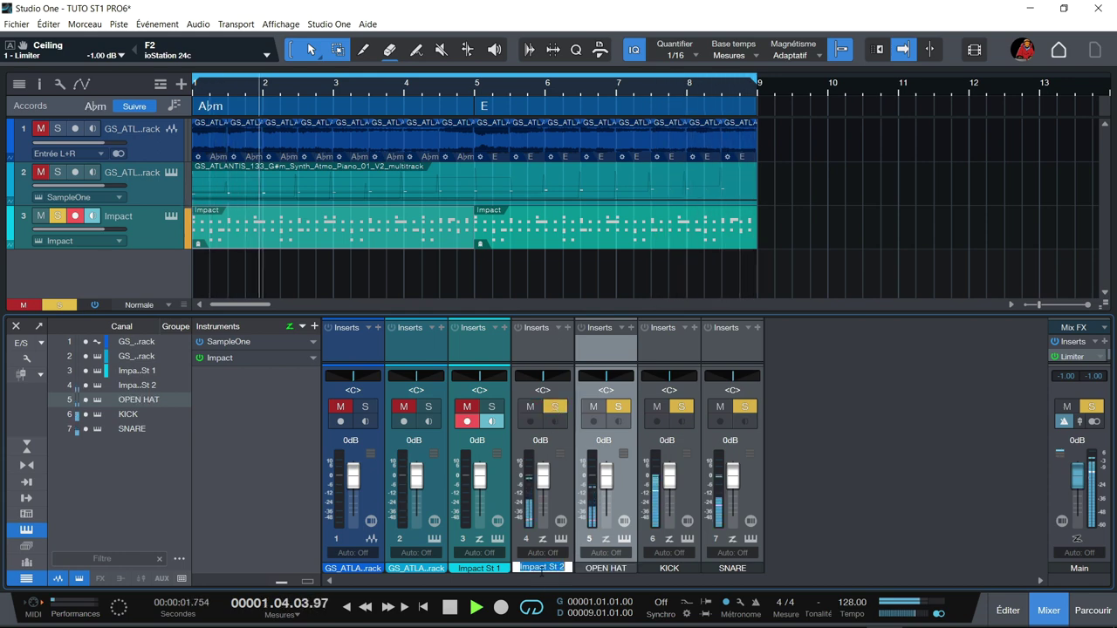
text(PERC)
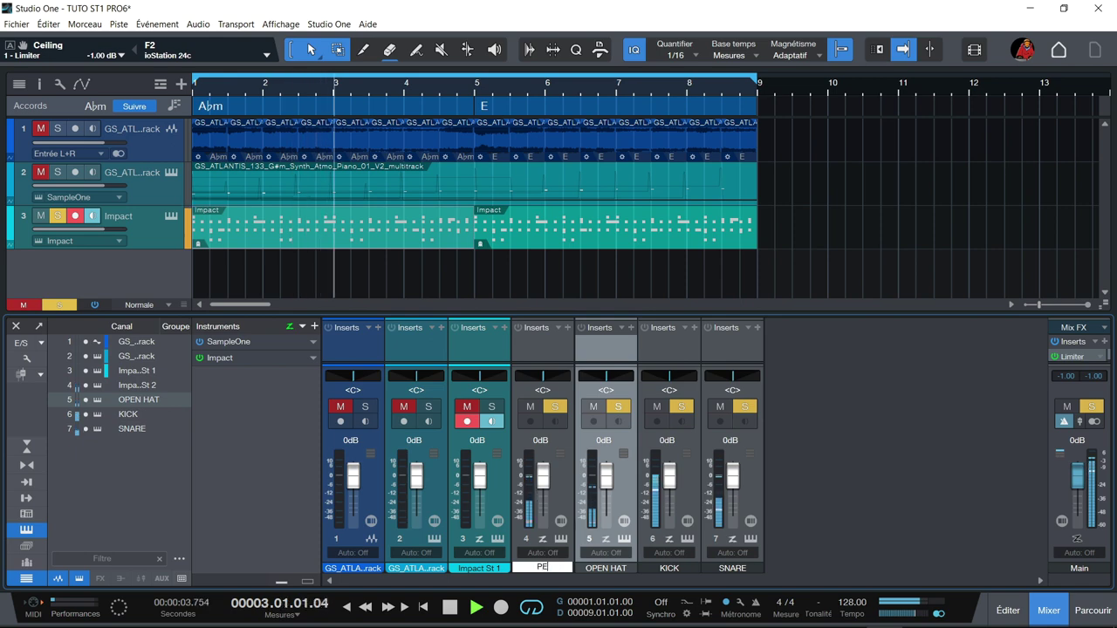
double_click(493, 569)
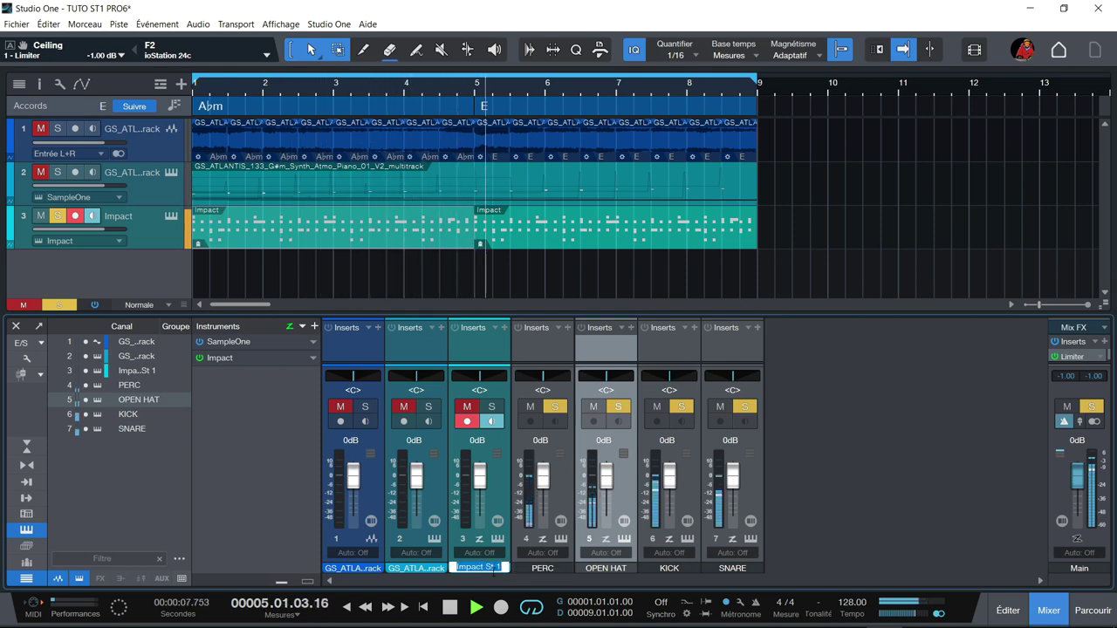
text(HI-H)
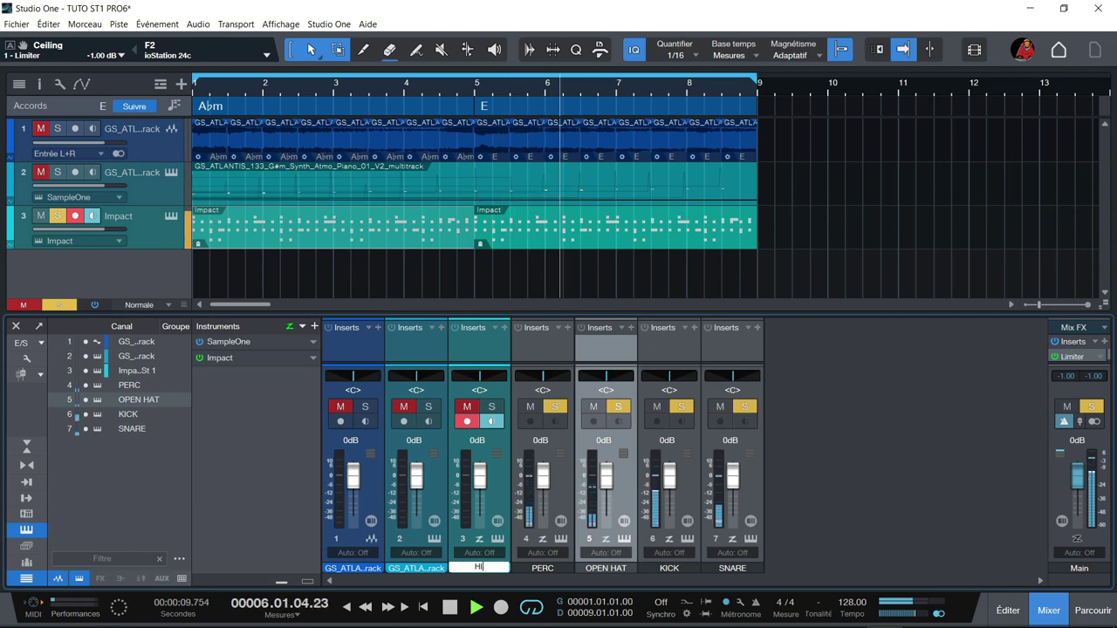
text(AT)
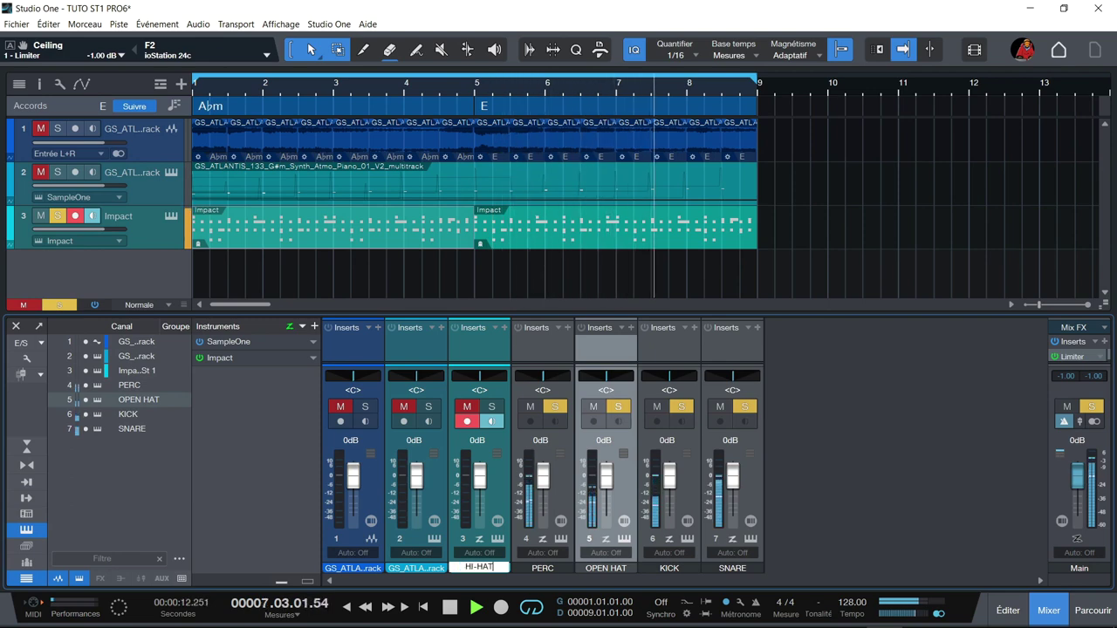
key(Return)
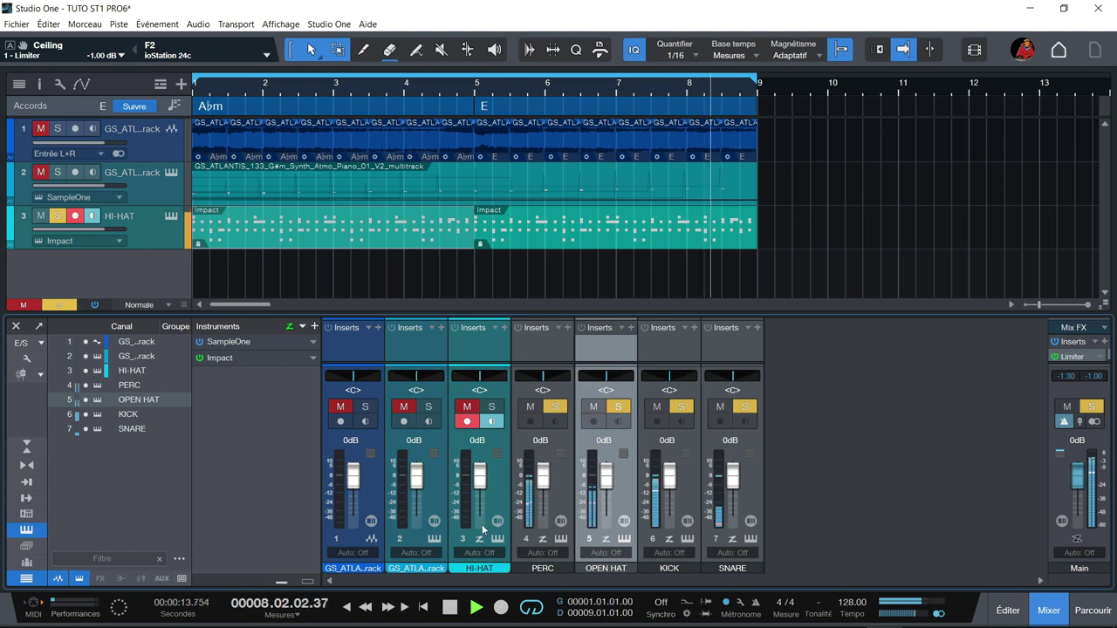
click(491, 406)
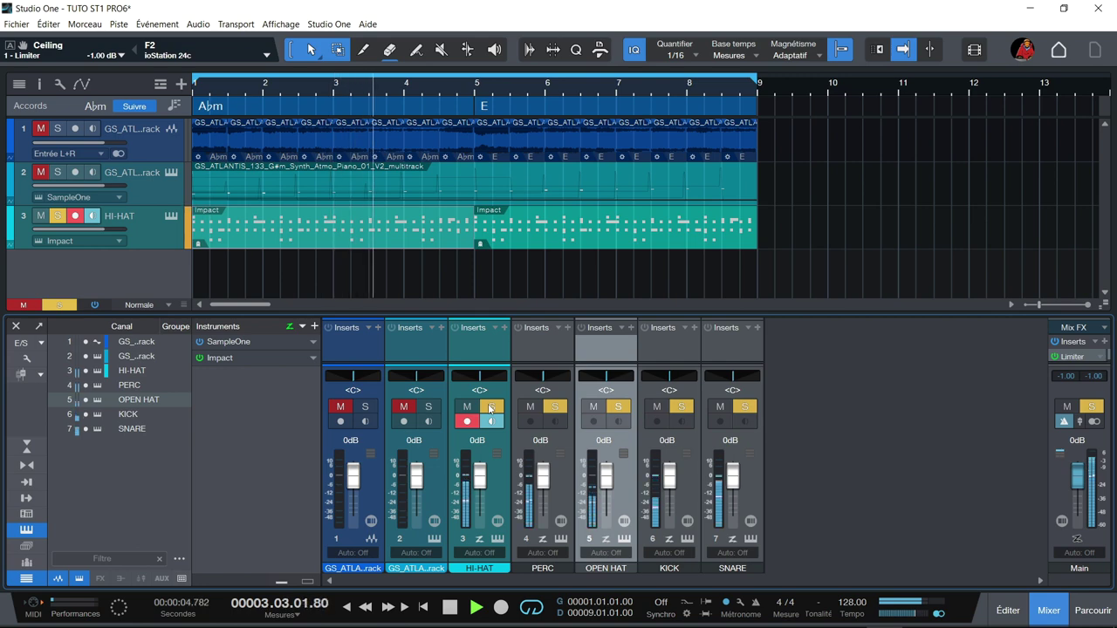
key(space)
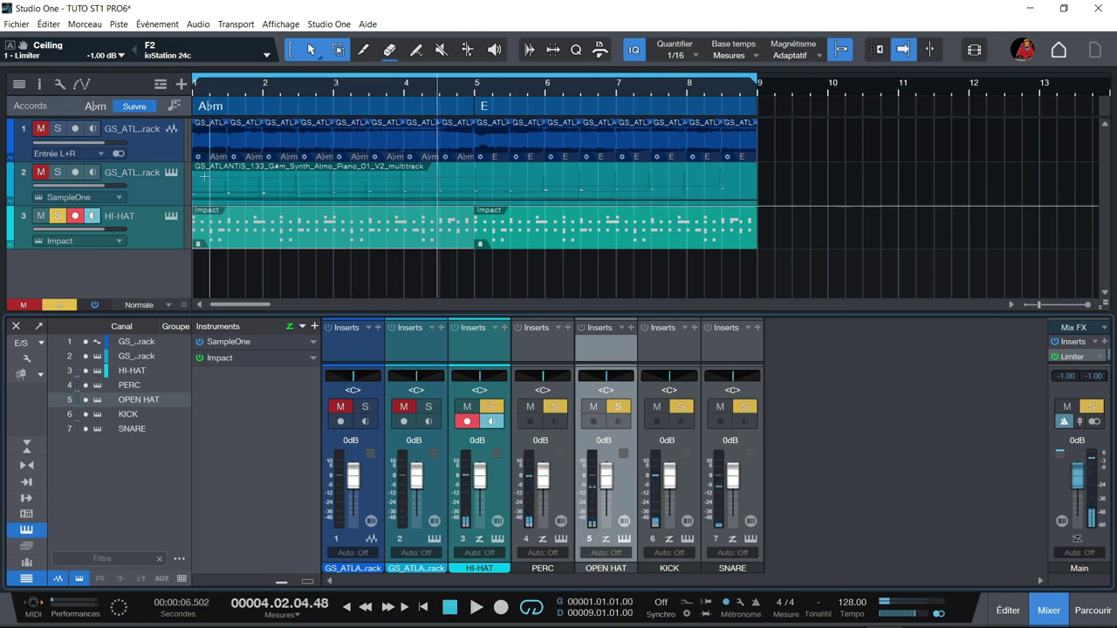
- Reopen the Impact instrument and audition the Djfurtif HH4 and Djfurtif CHat 1 pads
click(172, 218)
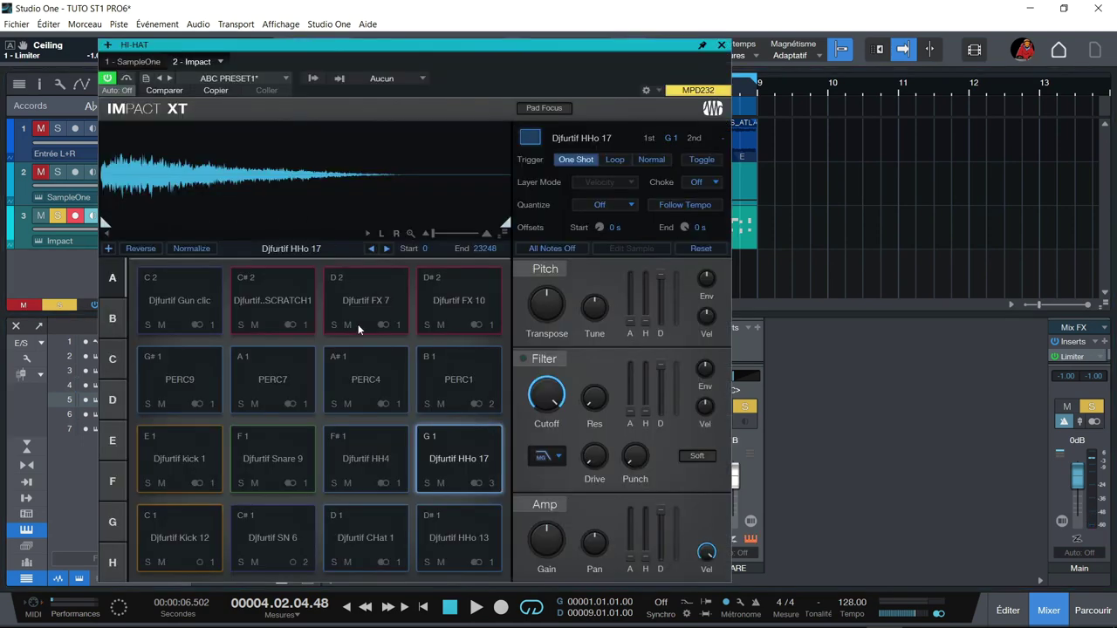
click(379, 469)
click(384, 538)
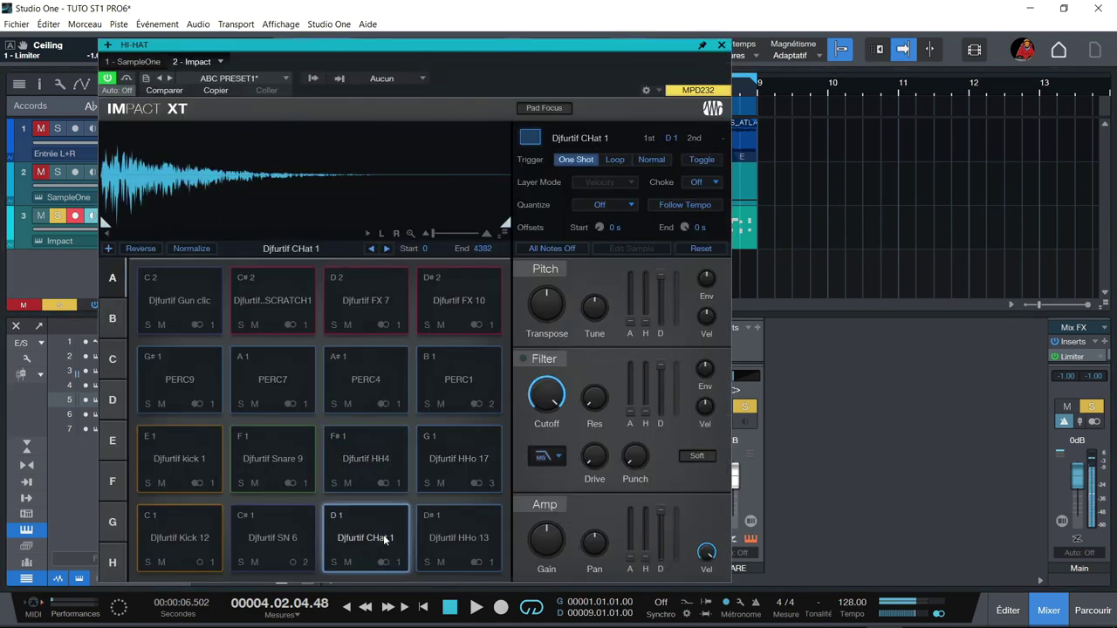
- Route the Djfurtif CHat 1 pad to the Stereo 4 output and rename its new mixer channel HI-HAT2
key(space)
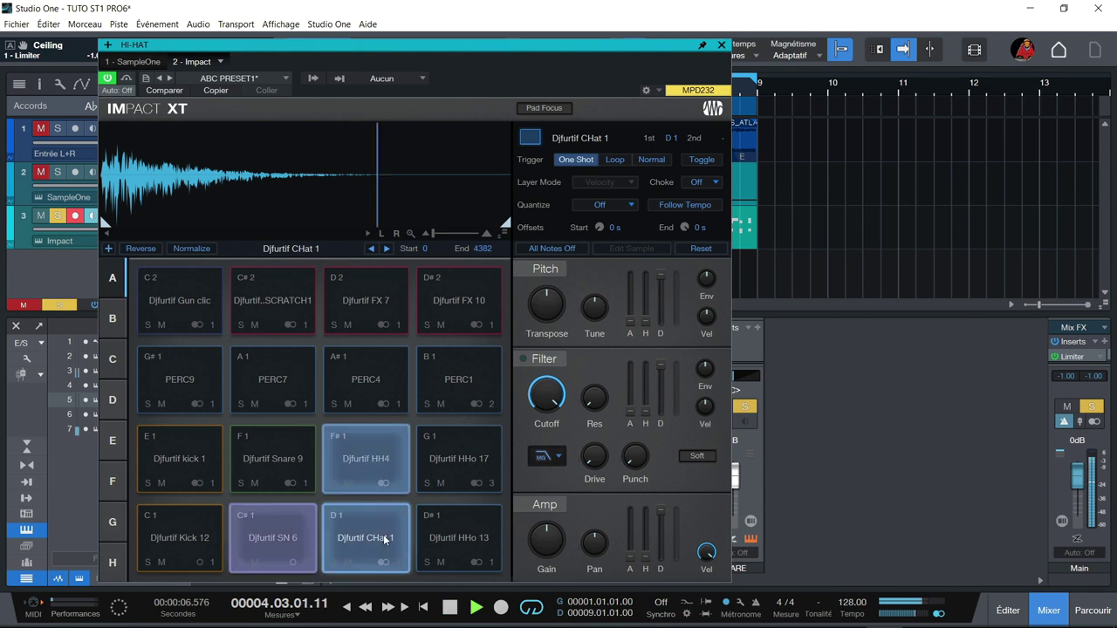
click(384, 538)
click(388, 562)
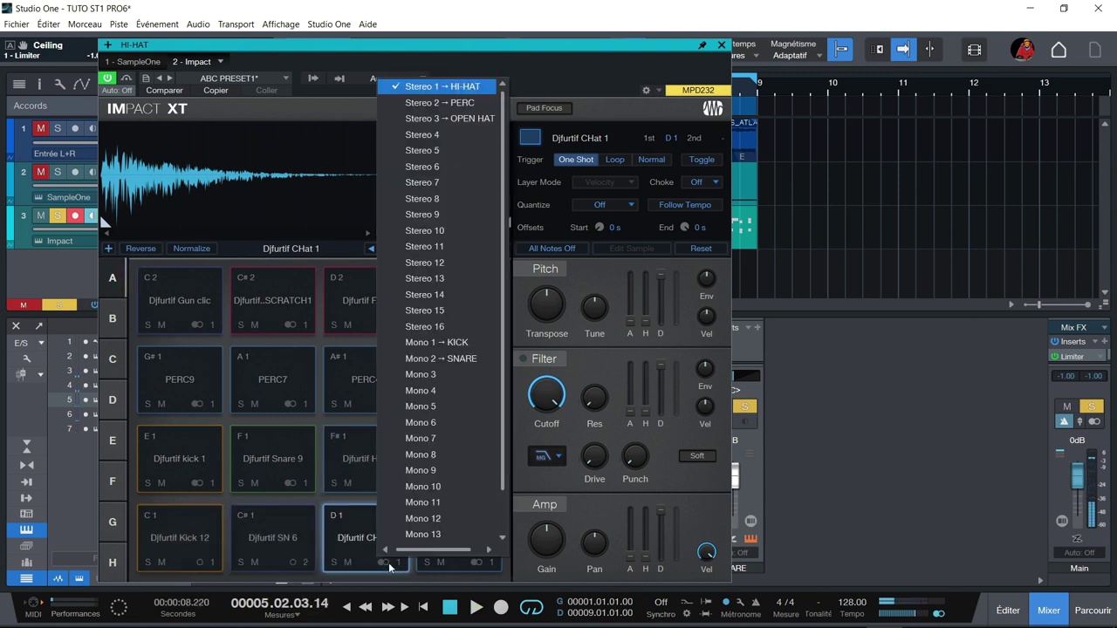
click(440, 133)
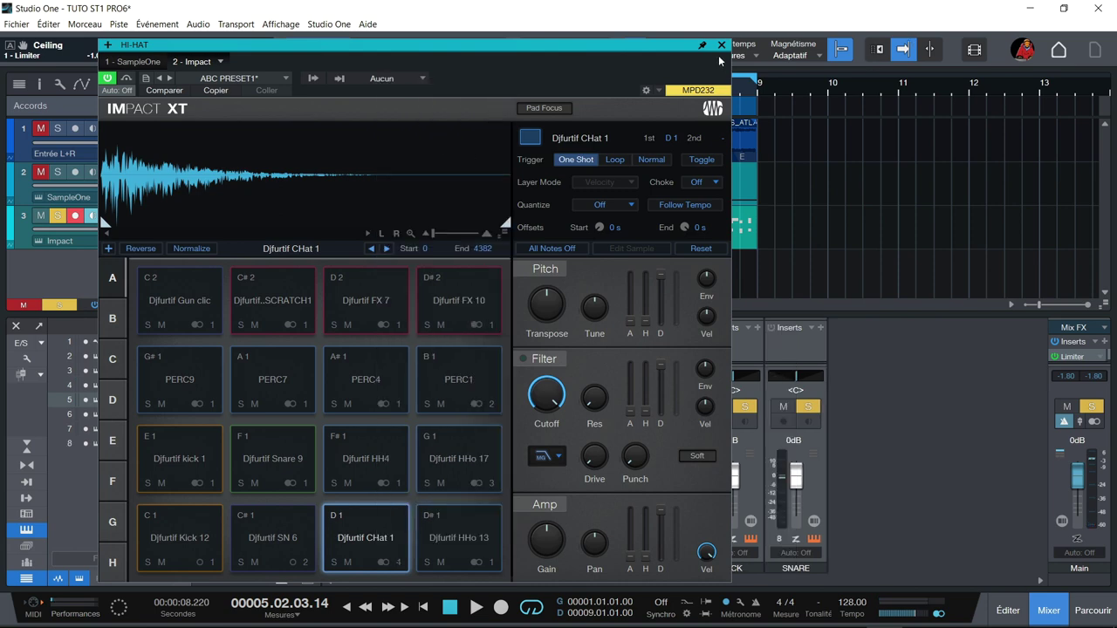
click(721, 45)
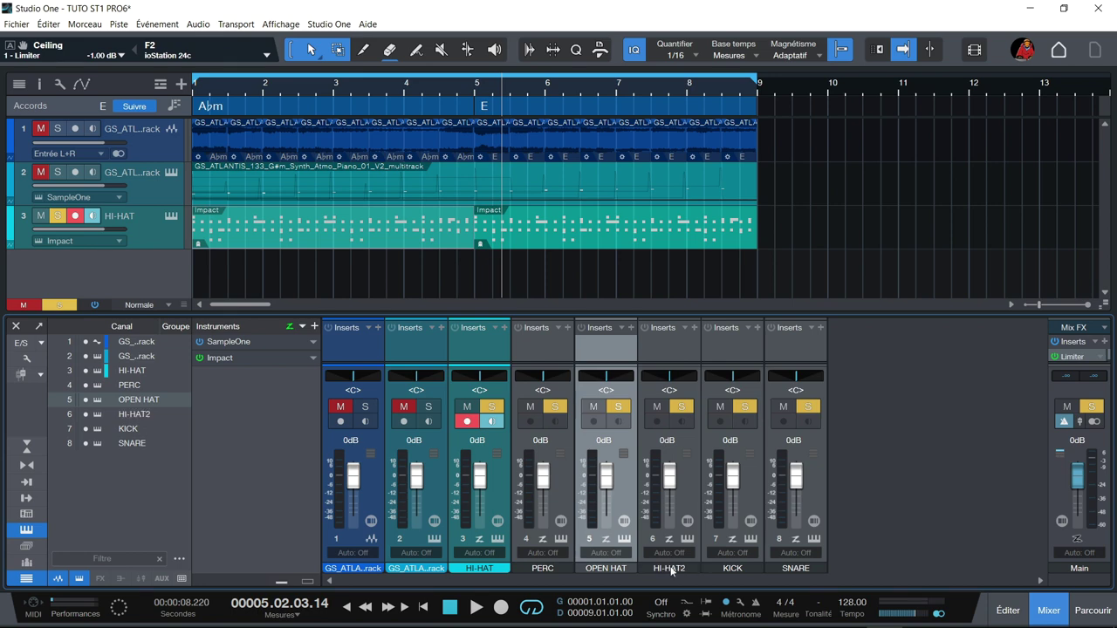
- Play the arrangement, clear the existing solos, and audition the HI-HAT2 and HI-HAT channels soloed separately and together
key(space)
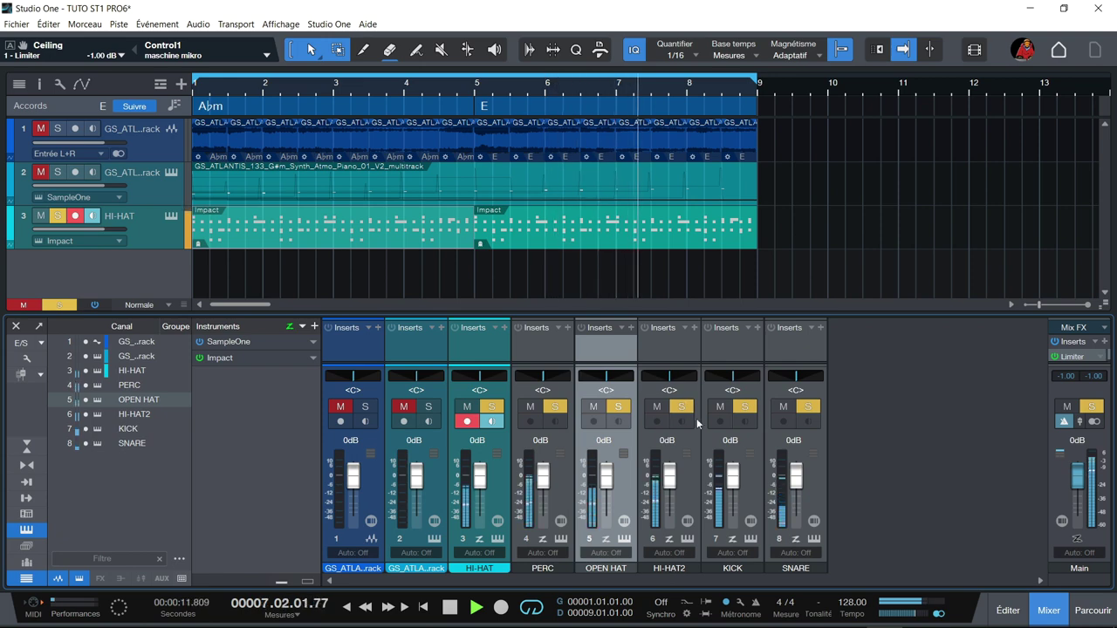
click(57, 216)
click(40, 172)
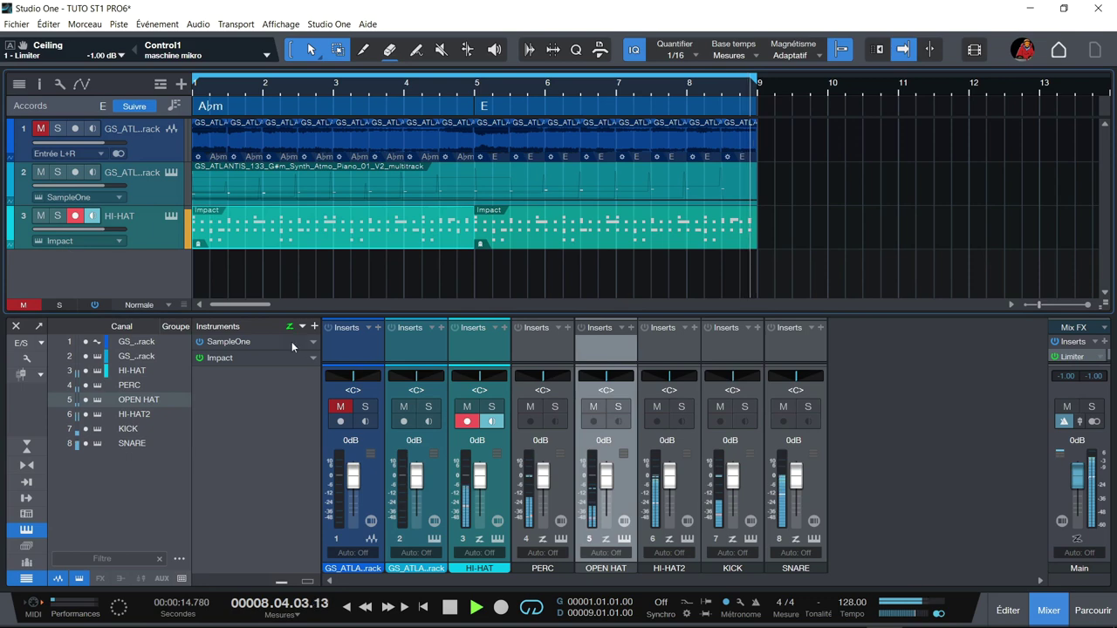
click(682, 409)
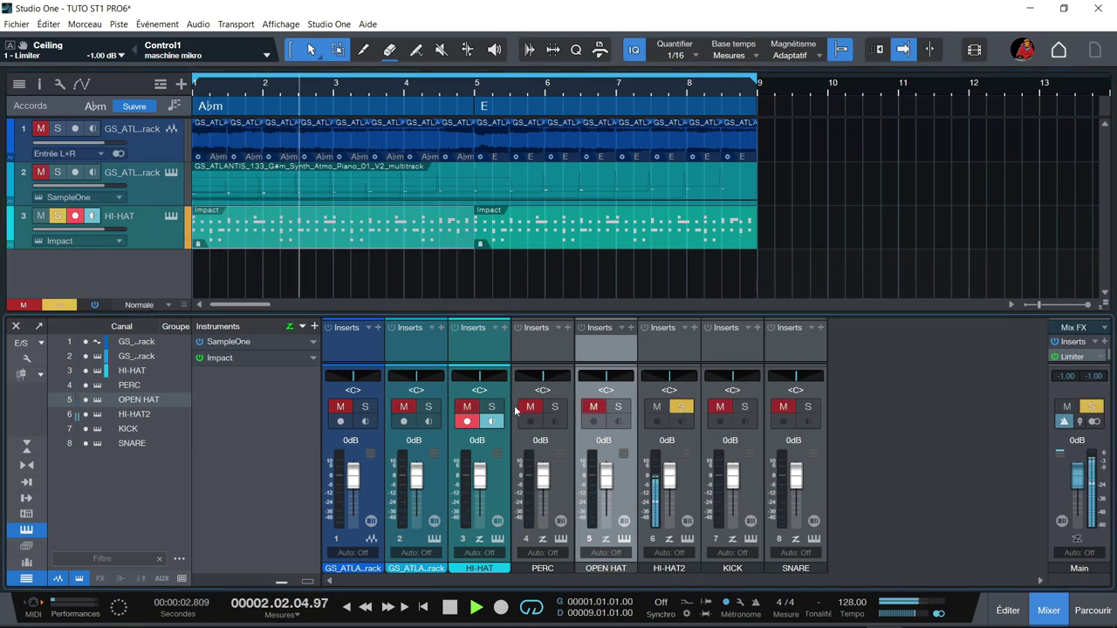
click(491, 407)
click(682, 409)
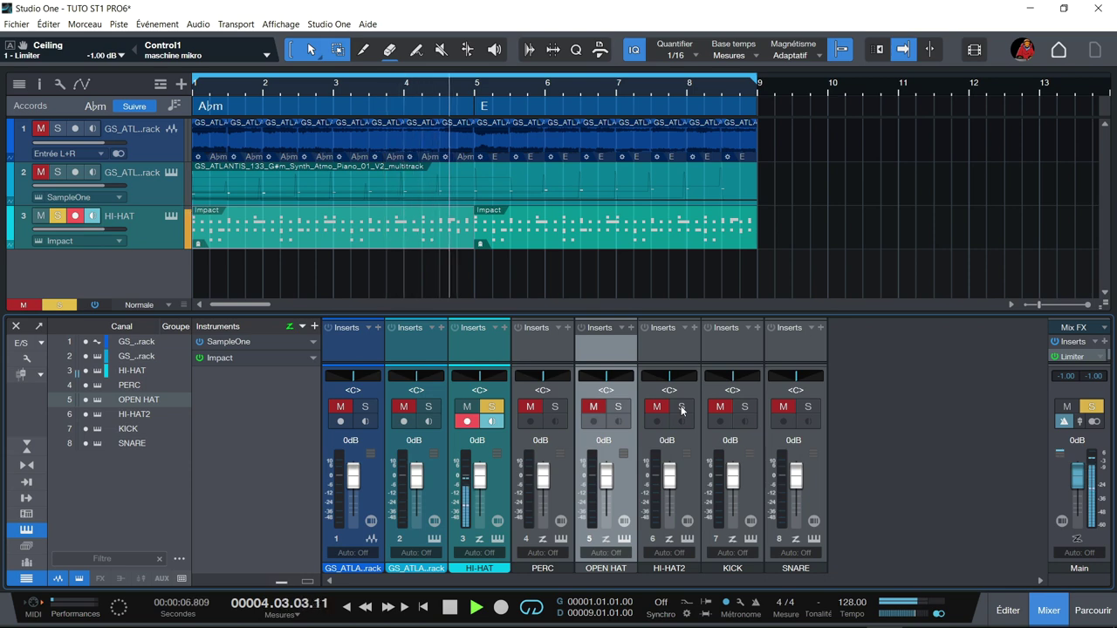
click(681, 408)
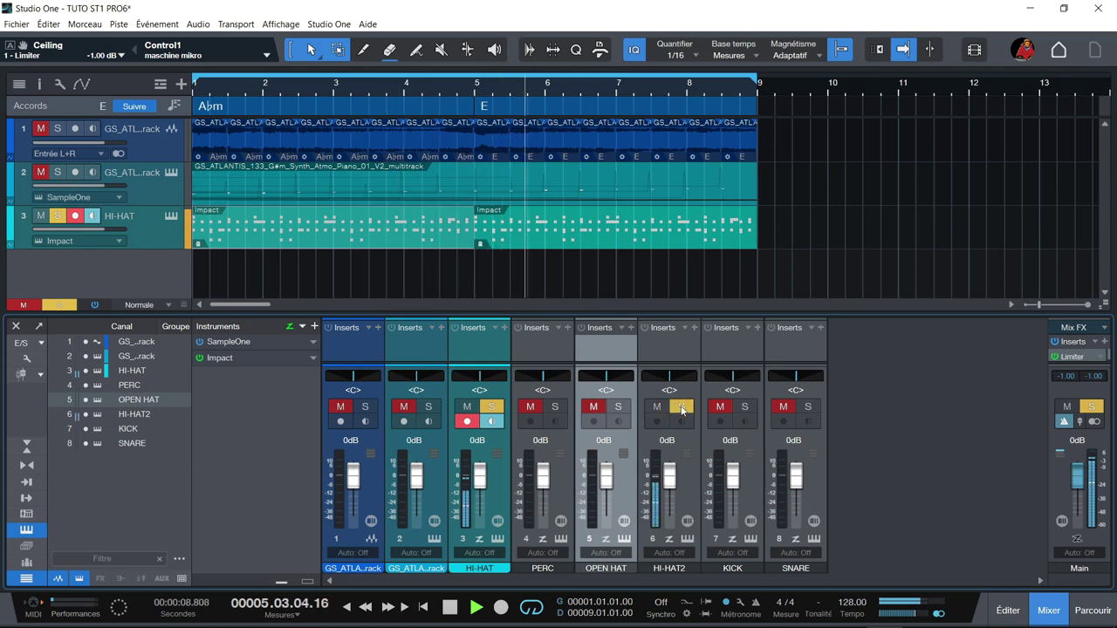
key(space)
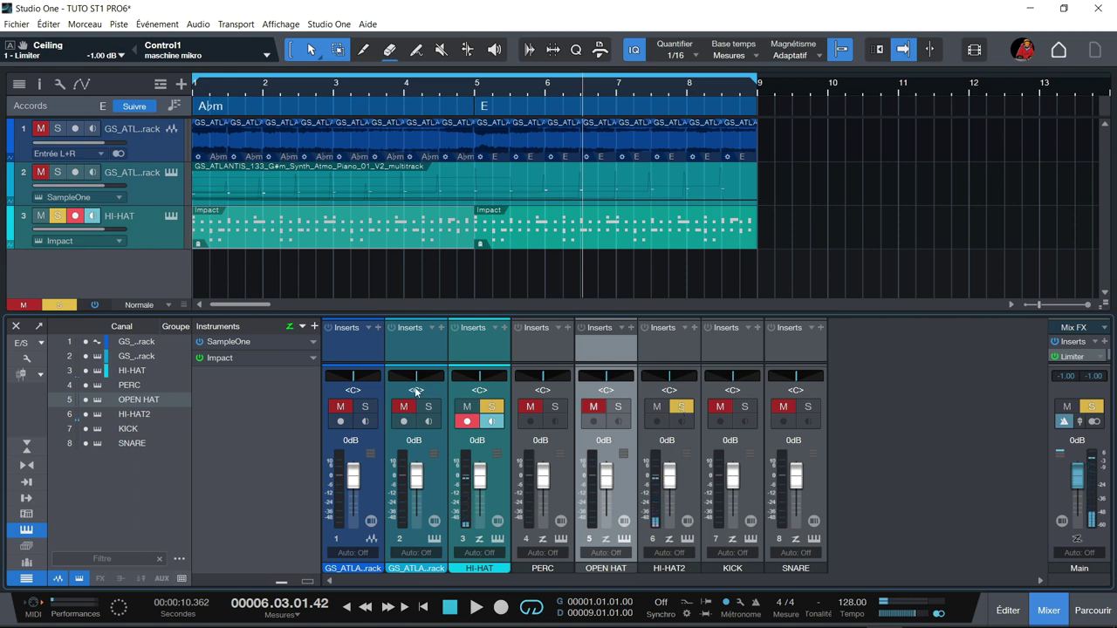
- Enable the display of input controls (Commandes d'entrée) on the mixer channels
click(26, 357)
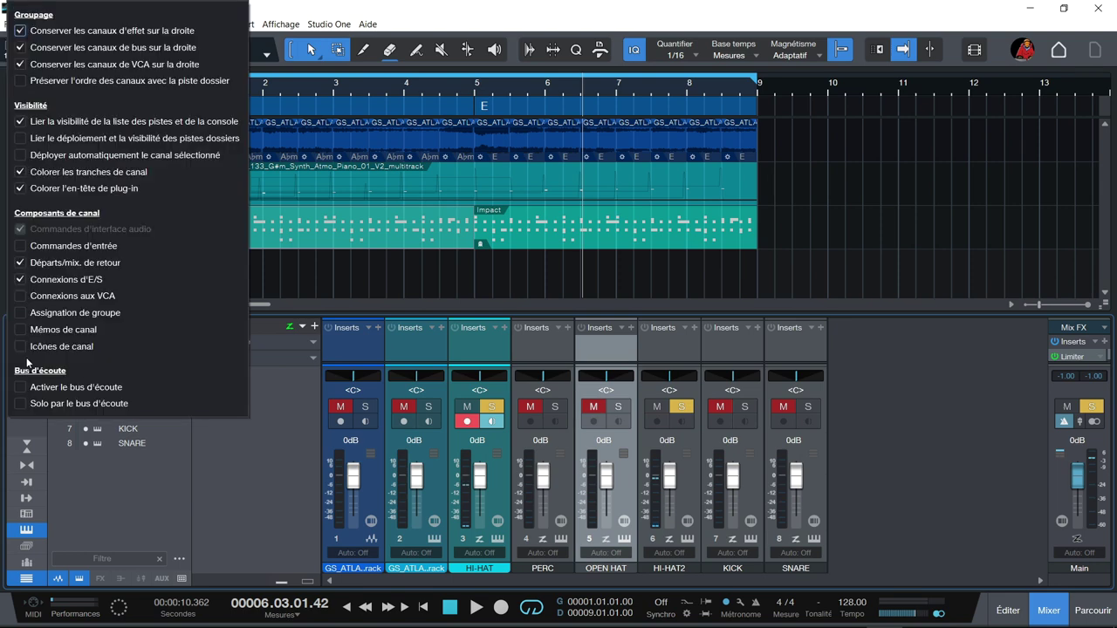
click(21, 247)
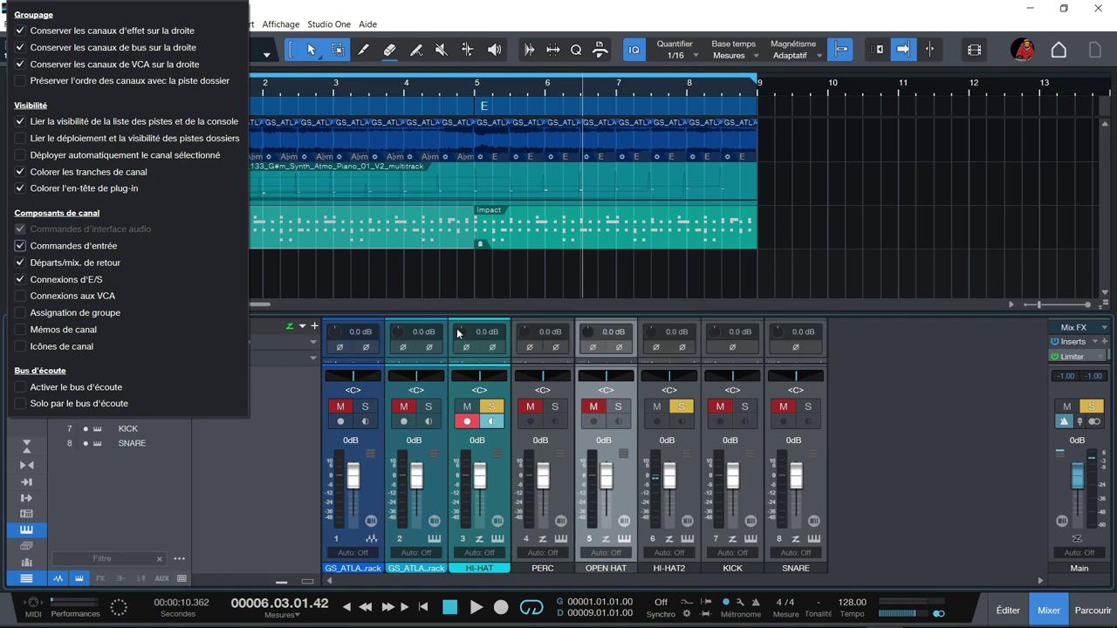
click(288, 495)
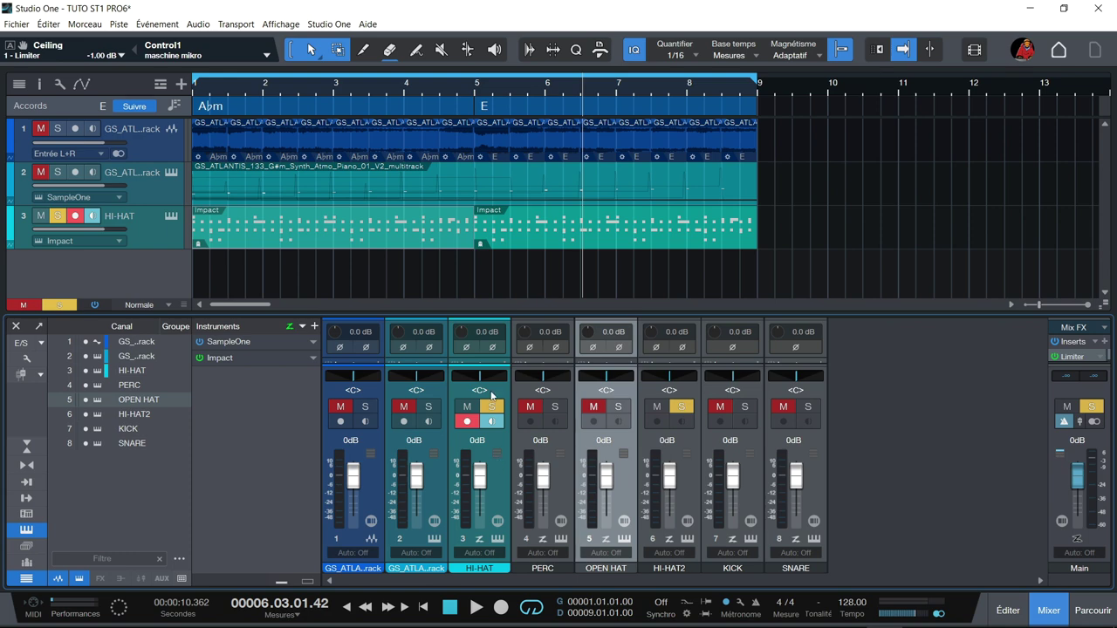
- Show the macro toolbar and convert the Impact patterns on the HI-HAT track into instrument parts
click(172, 229)
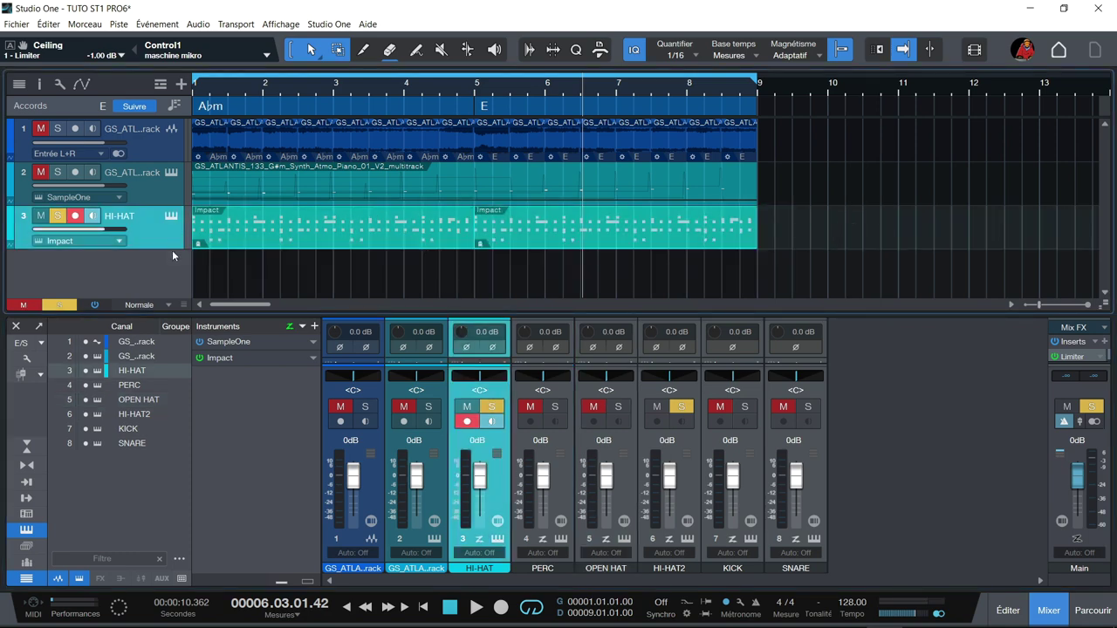
key(ctrl+shift+m)
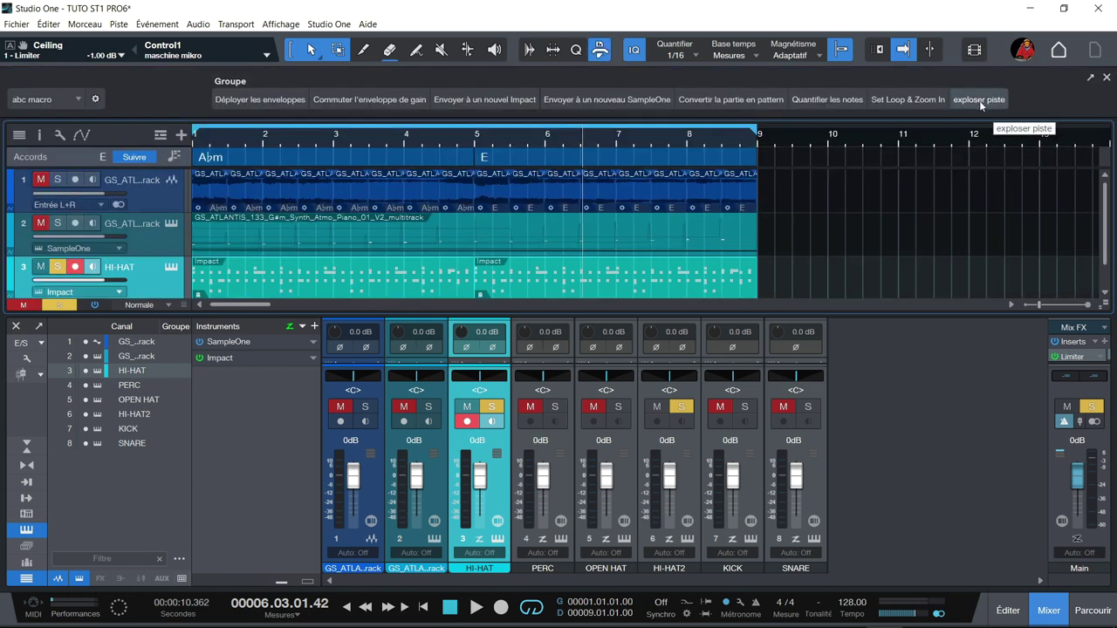
click(980, 101)
right_click(686, 296)
mouse_move(748, 580)
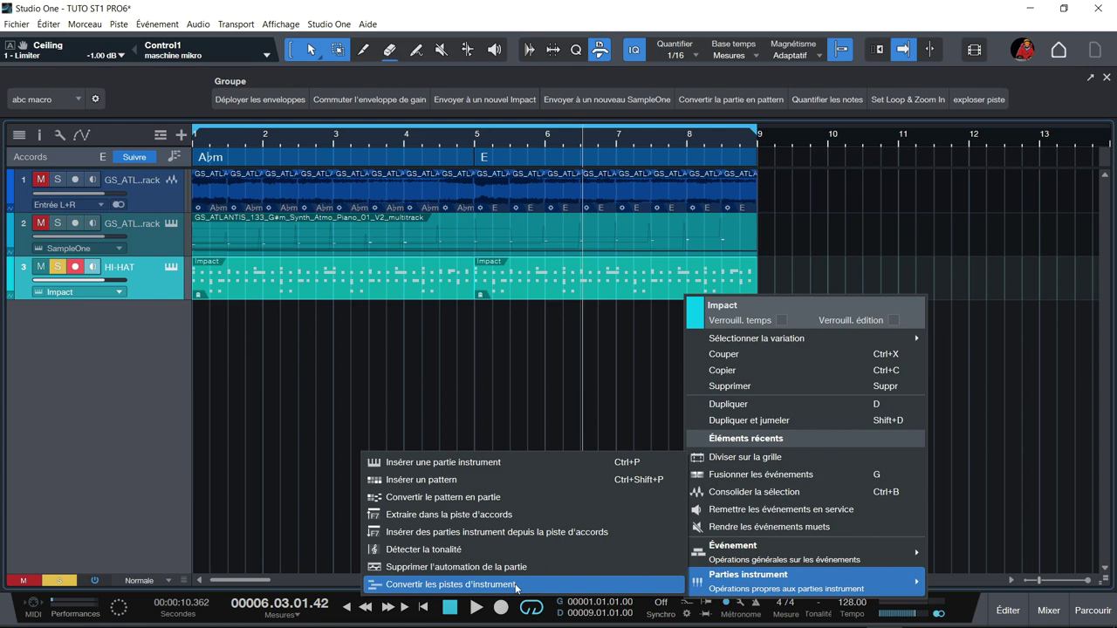
click(514, 584)
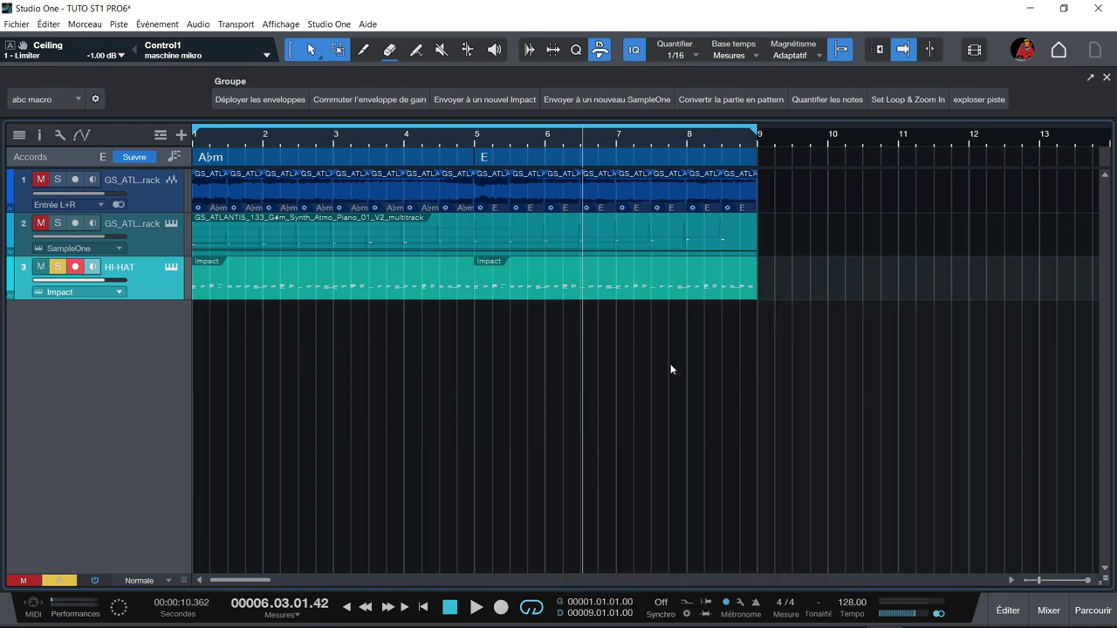
- Explode both Impact parts into one track per drum sound with the "exploser piste" macro, and play back the separated tracks
click(980, 98)
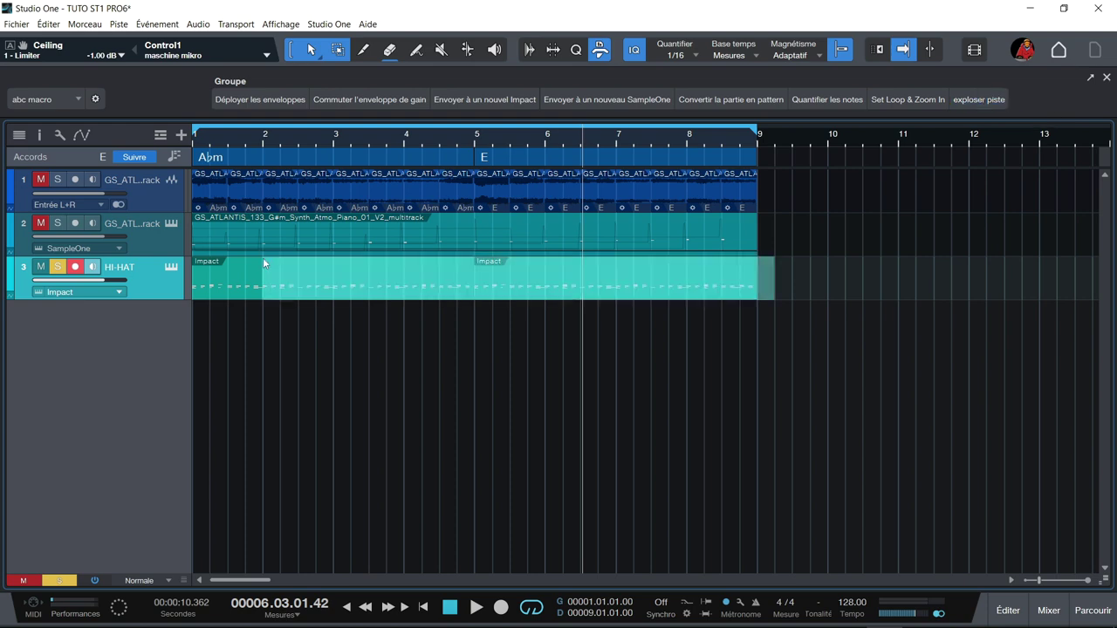
click(1003, 100)
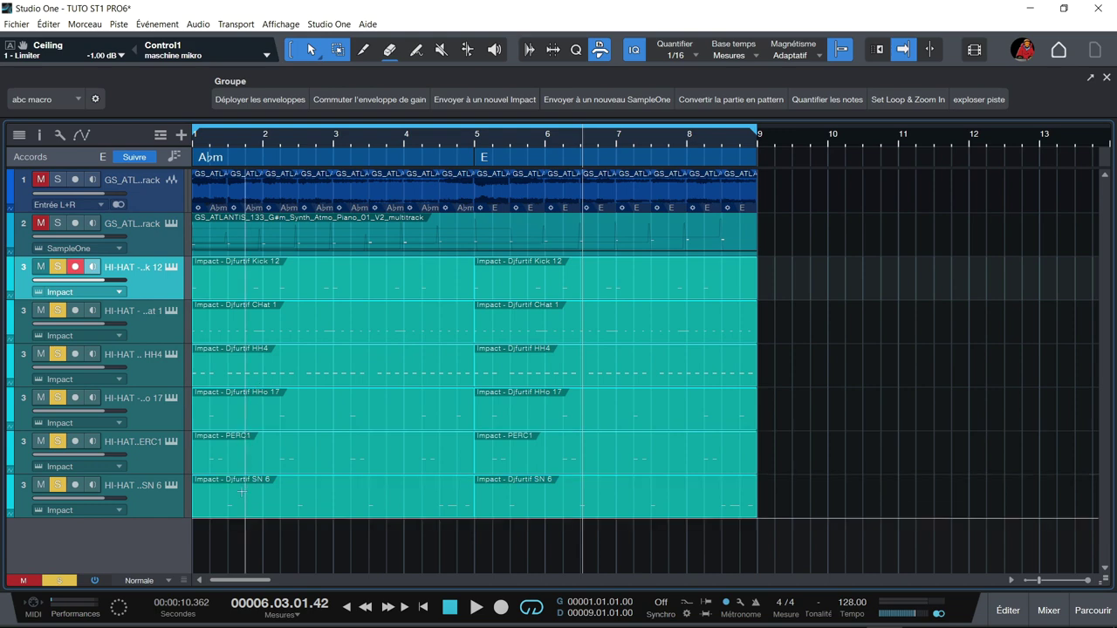
key(Home)
key(space)
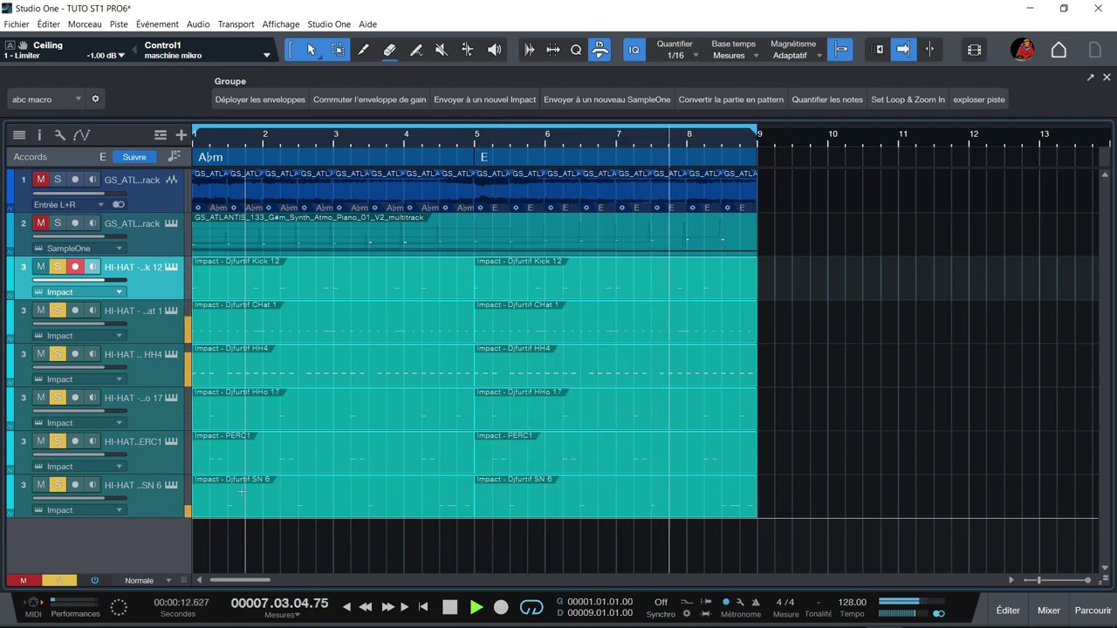
key(space)
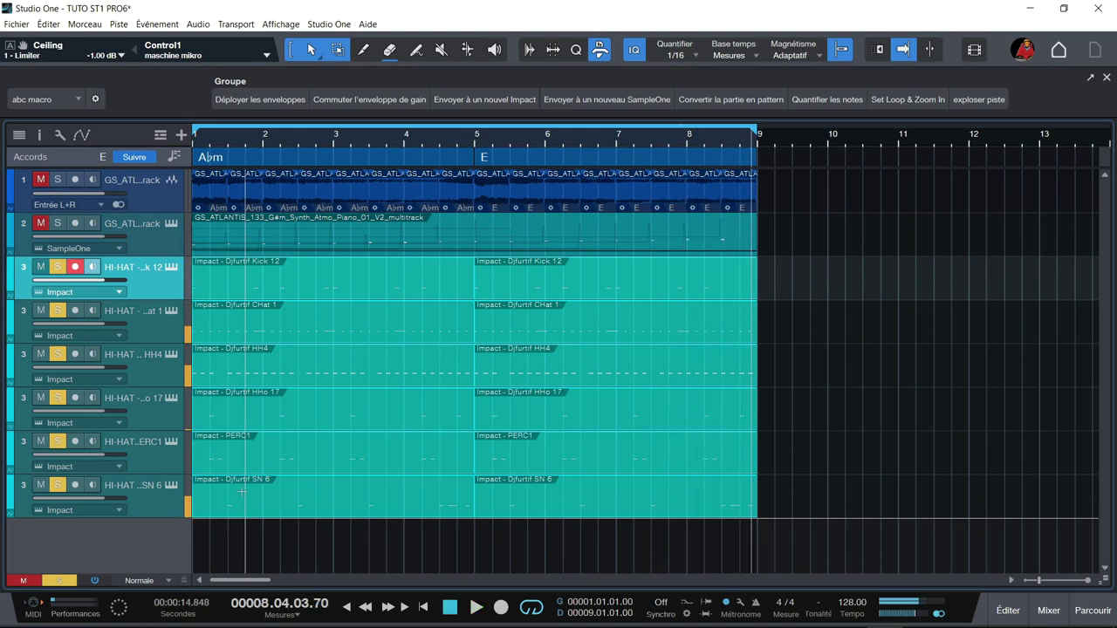
- Pack the six exploded drum tracks, from Kick 12 to SN 6, into a folder track
ctrl+click(156, 331)
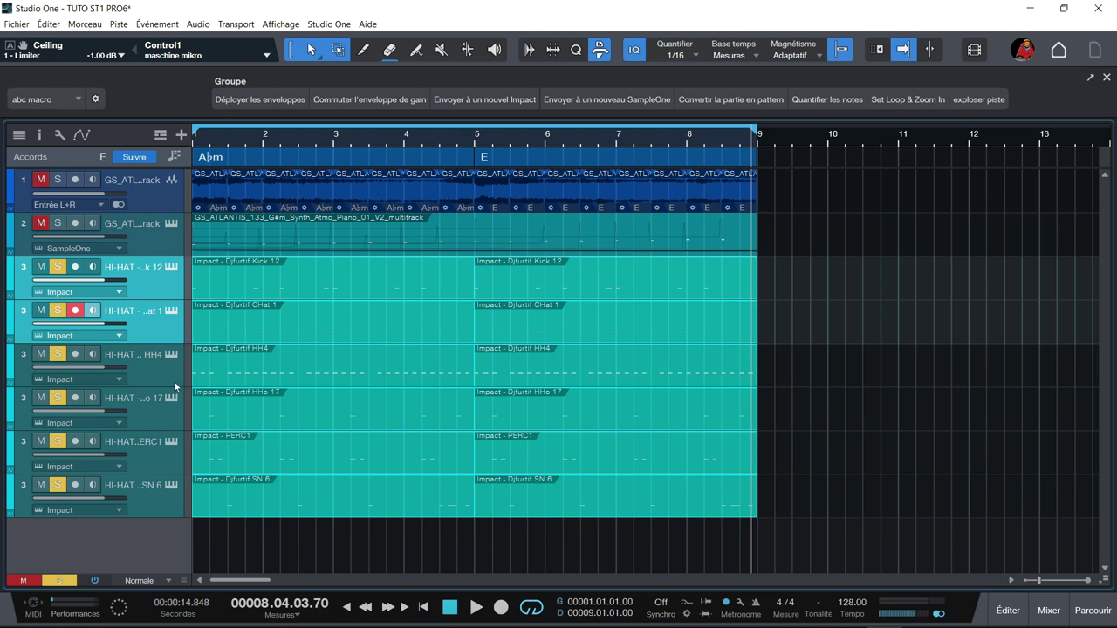
ctrl+click(169, 377)
ctrl+click(165, 412)
ctrl+click(168, 459)
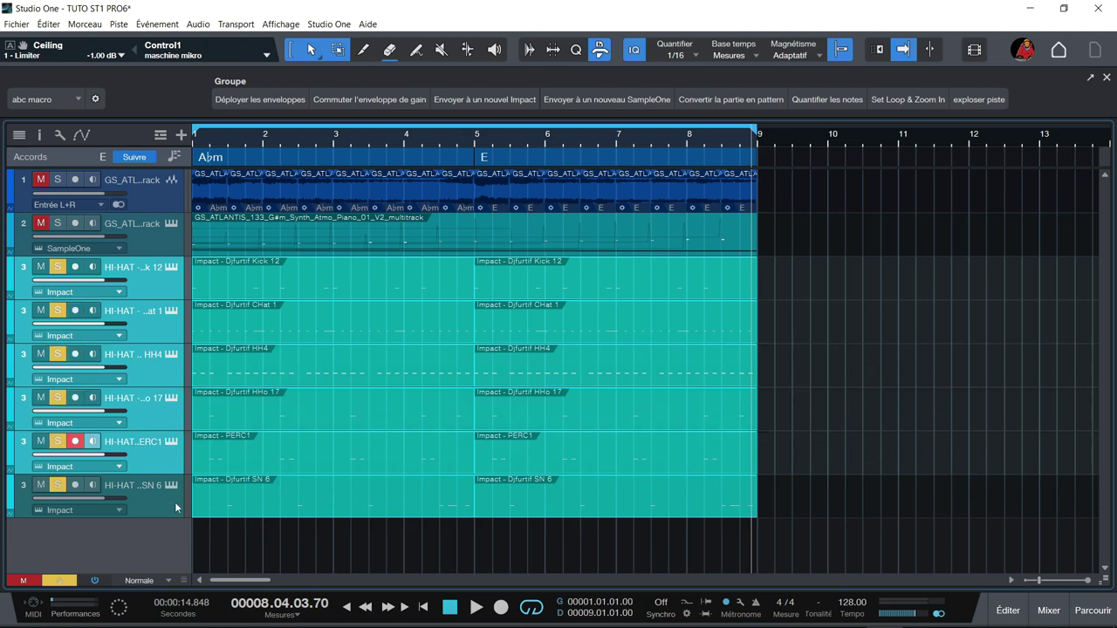
ctrl+click(166, 509)
right_click(166, 508)
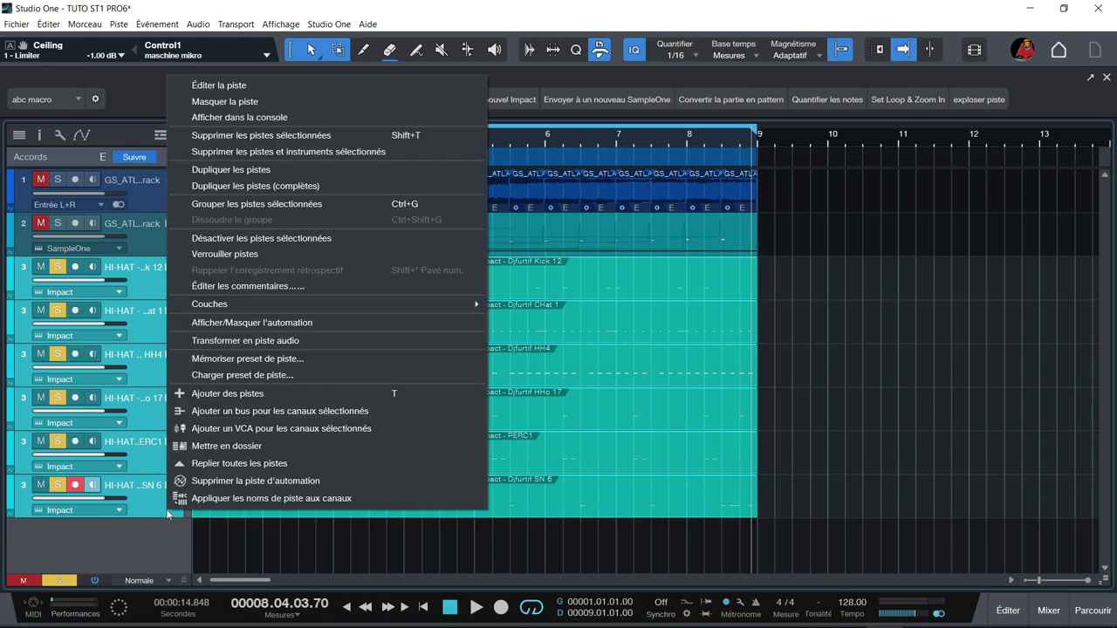
click(205, 447)
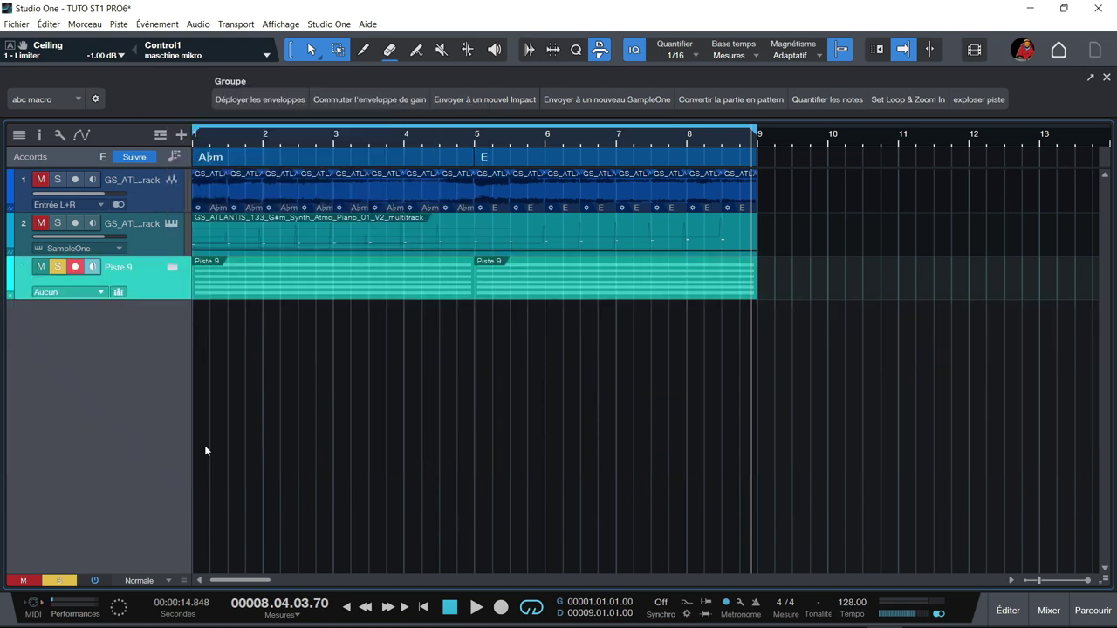
- Rename the new folder track DRUMS and color it and its tracks grey
double_click(122, 268)
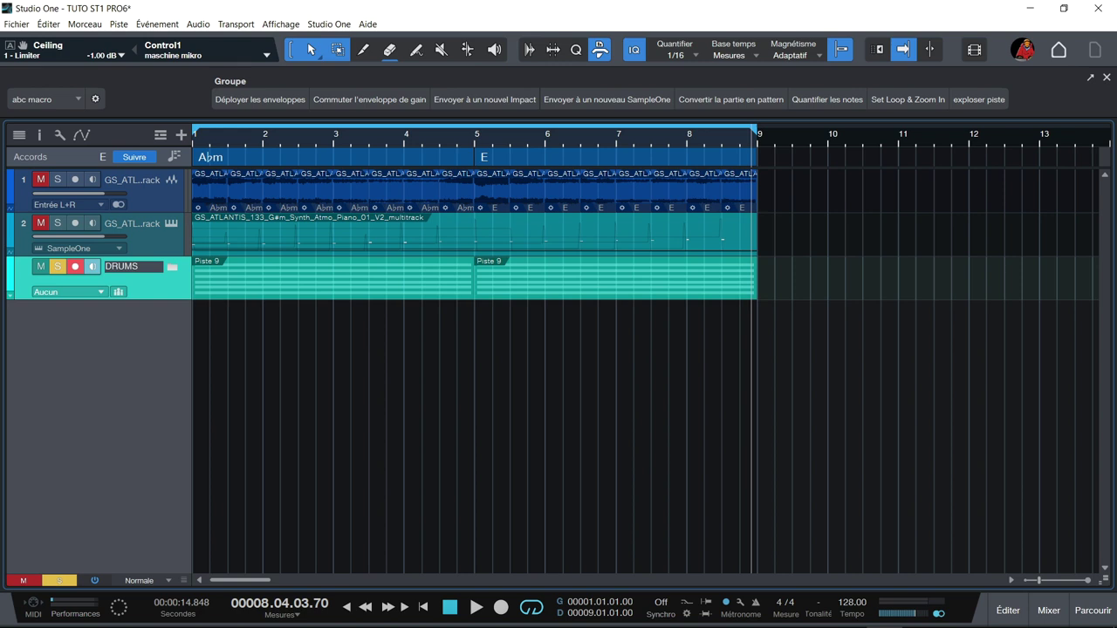
key(Return)
click(9, 291)
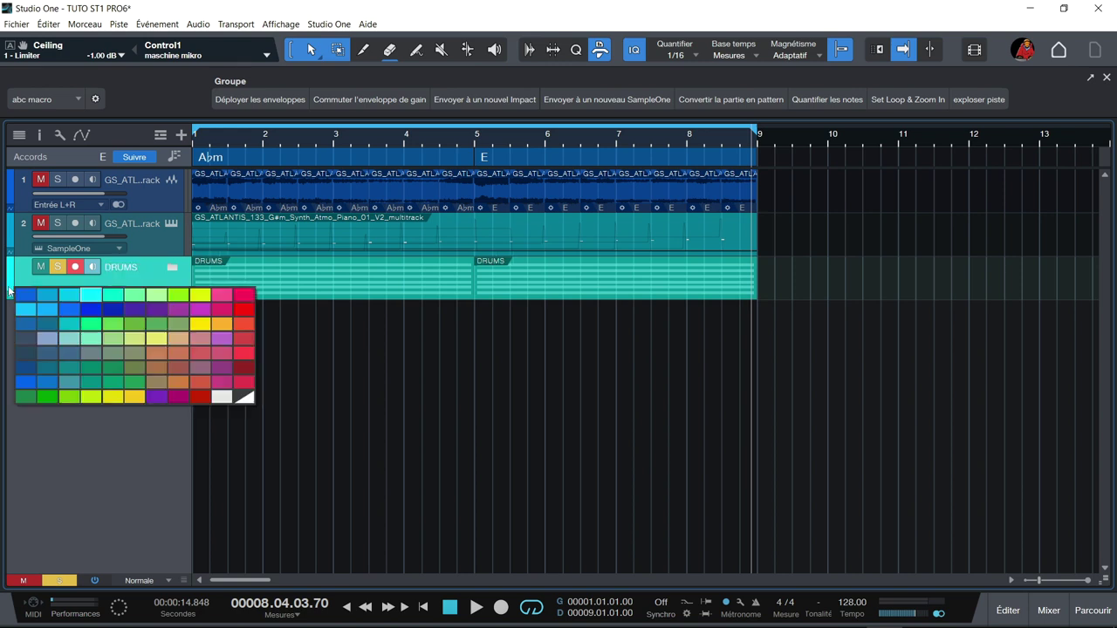
click(242, 398)
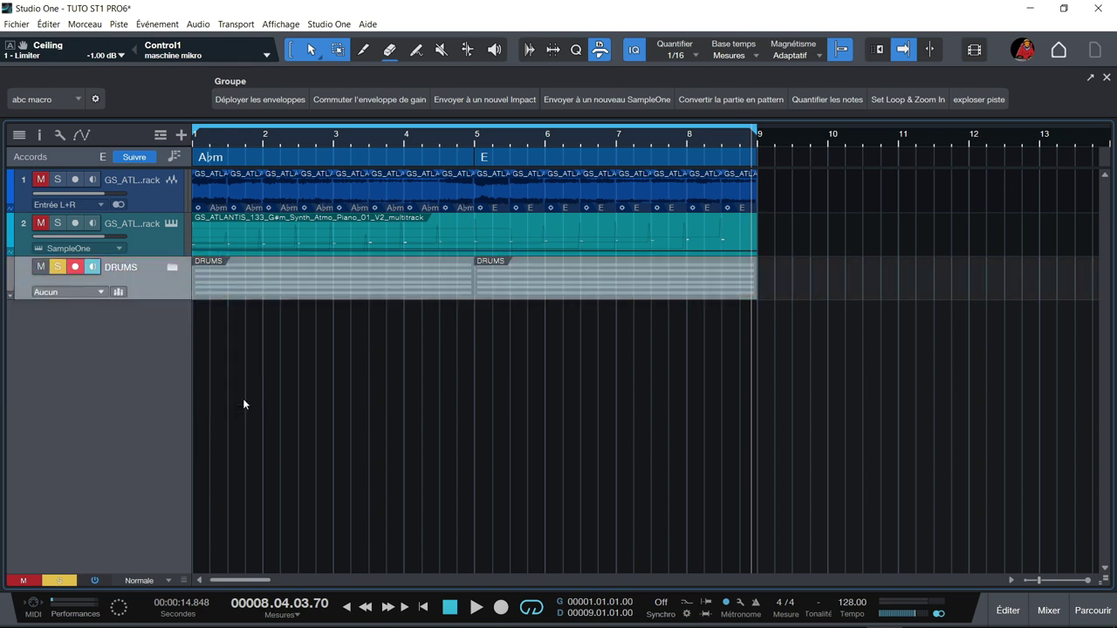
- Expand and collapse the DRUMS folder to check its tracks, and assign a new bus channel to the folder
click(173, 267)
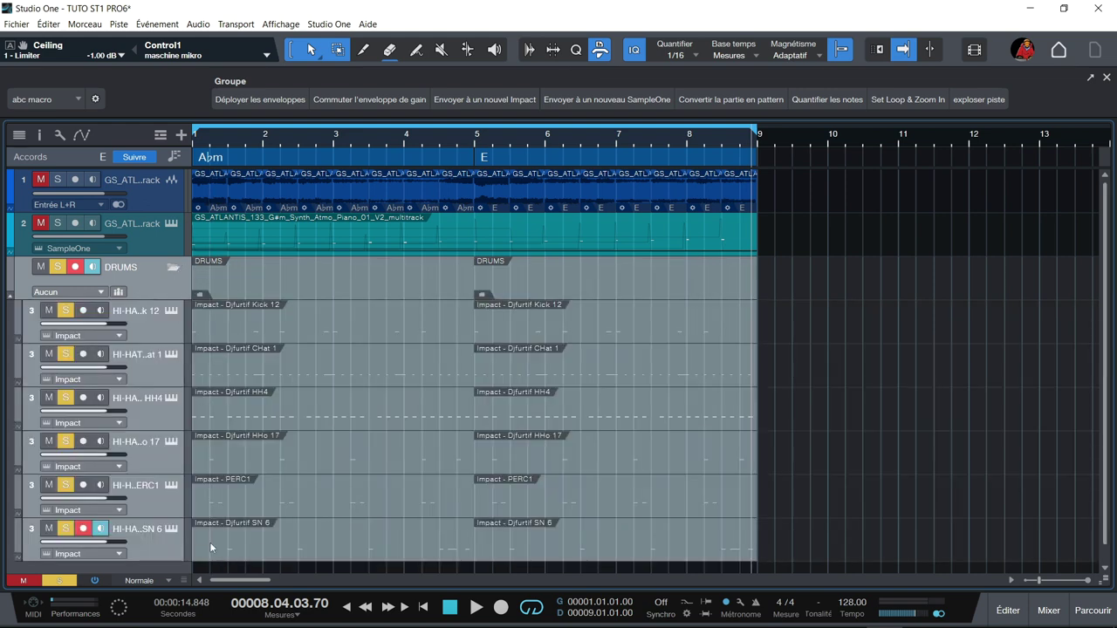
click(174, 267)
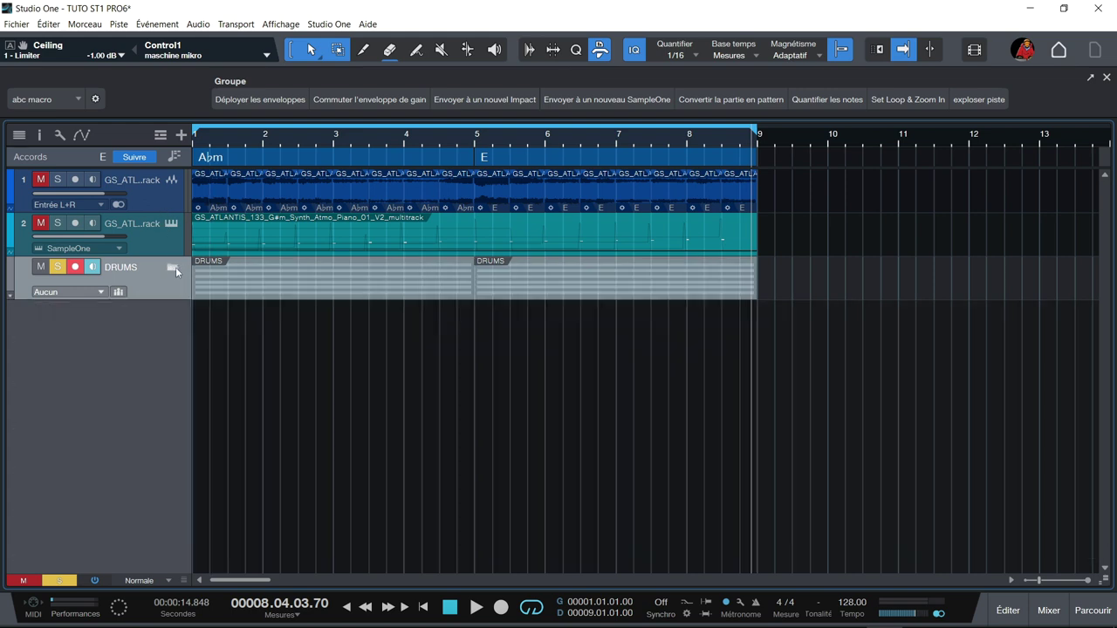
click(97, 292)
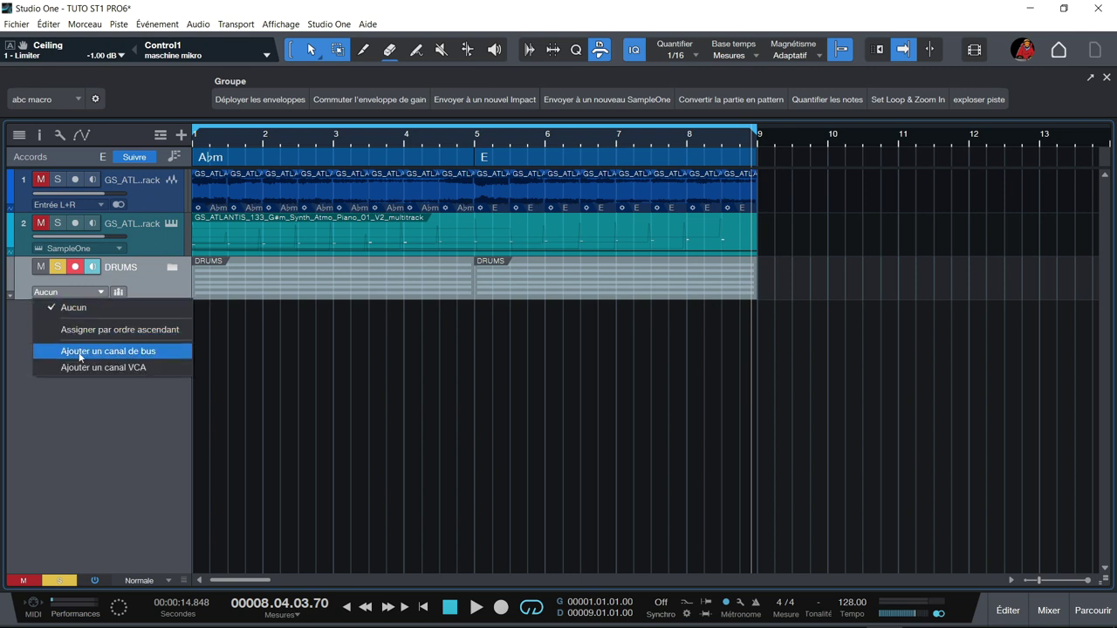
click(137, 352)
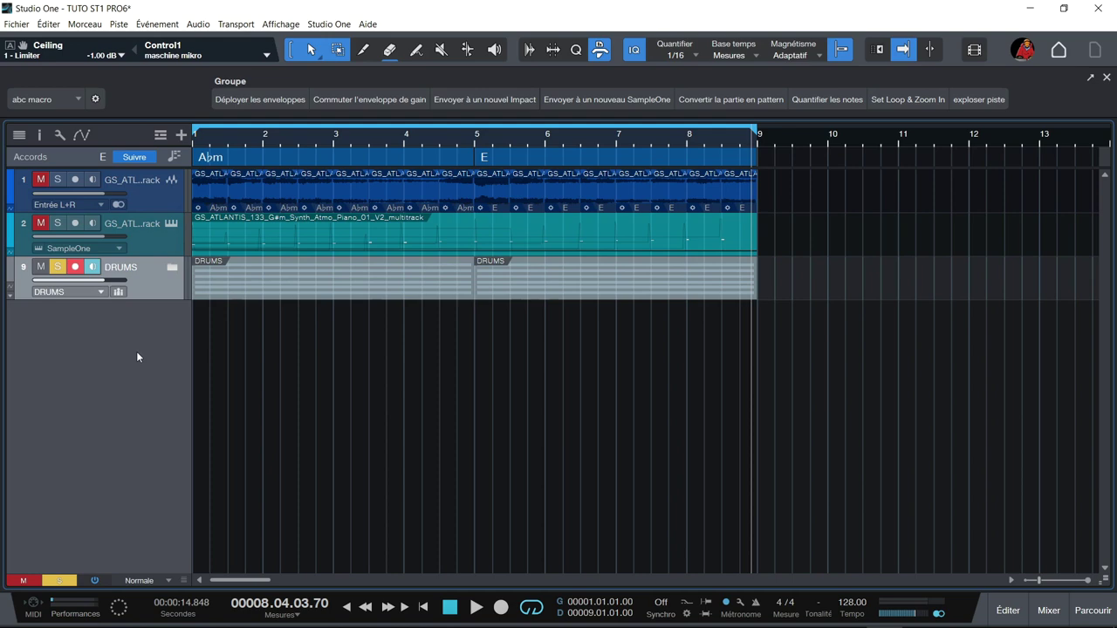
- Display the mixer and toggle the solo on the DRUMS bus, leaving it soloed with its drum channels
key(F3)
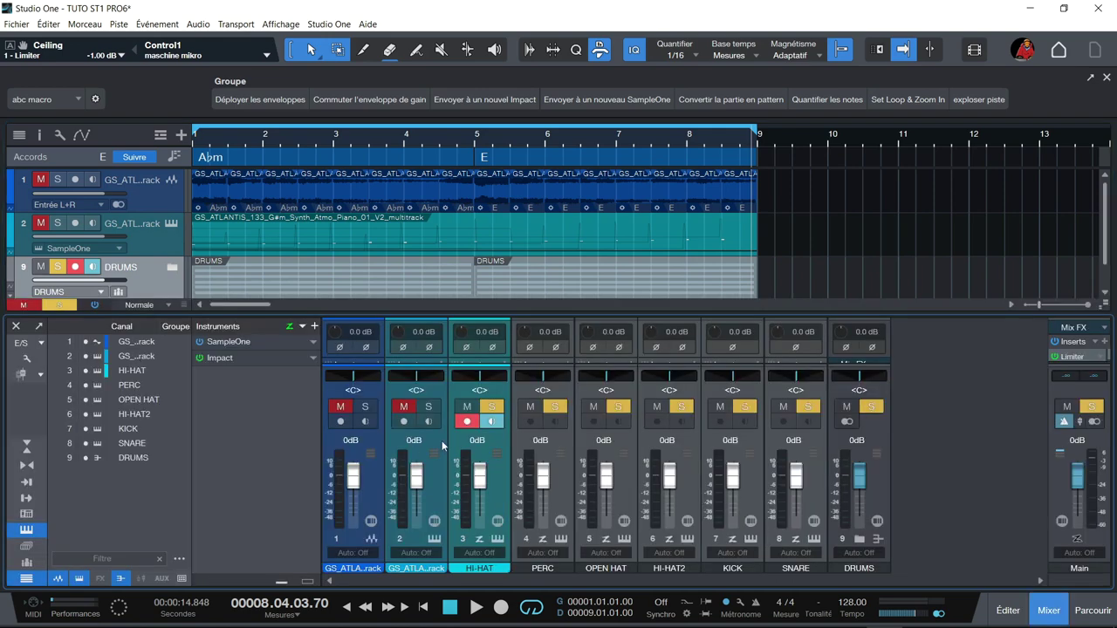
click(871, 407)
click(874, 407)
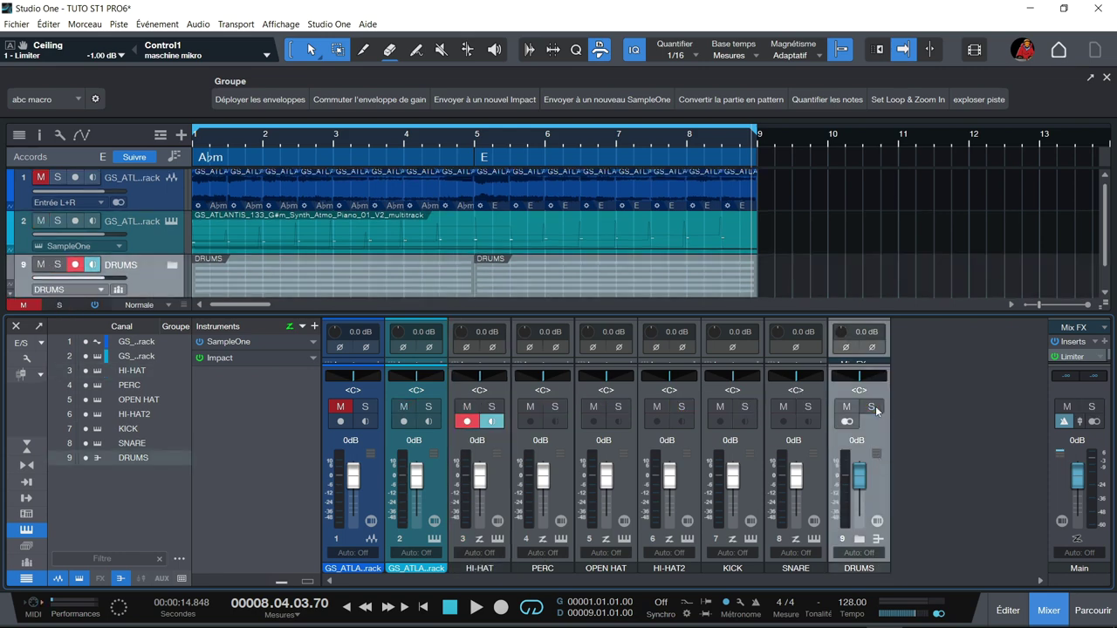
click(870, 406)
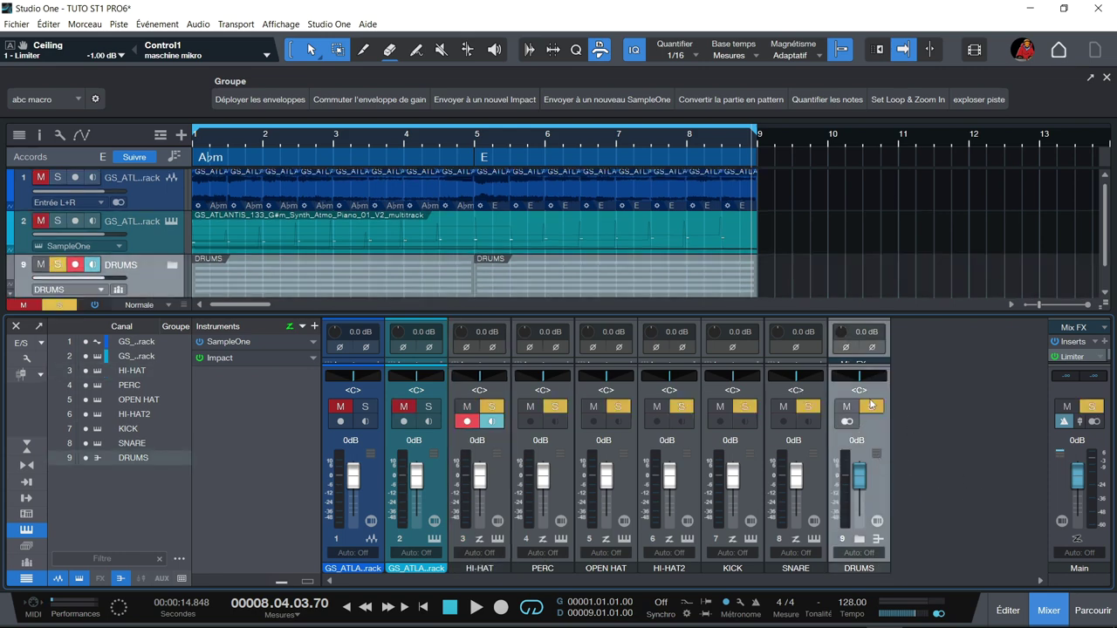
- Play the loop while soloing the drum channels individually and as the DRUMS bus, clear all solos and stop playback
key(space)
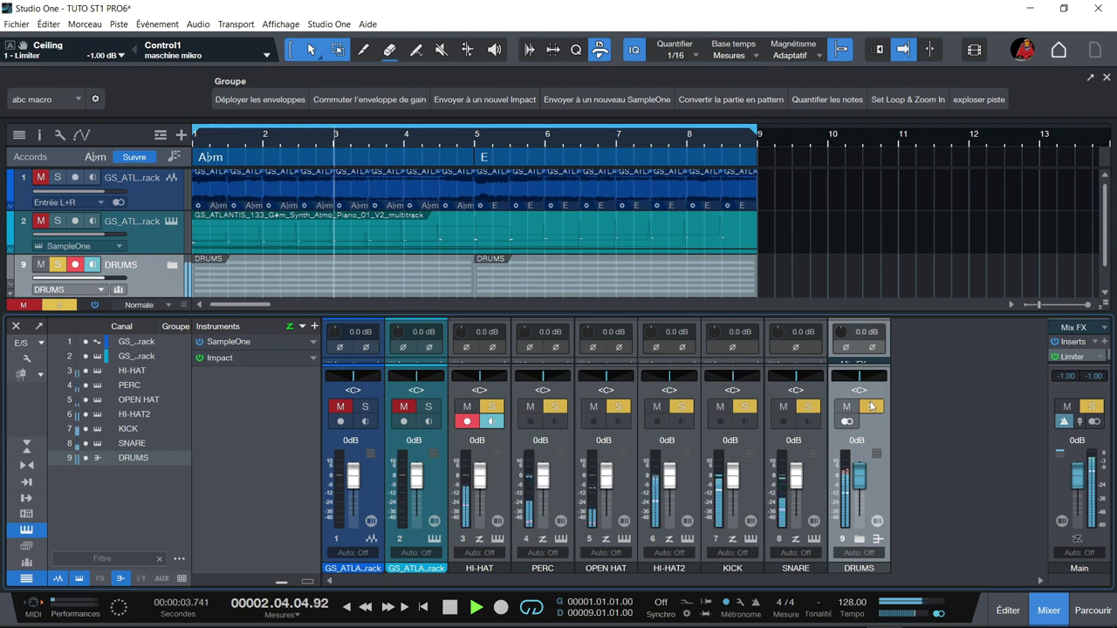
click(870, 406)
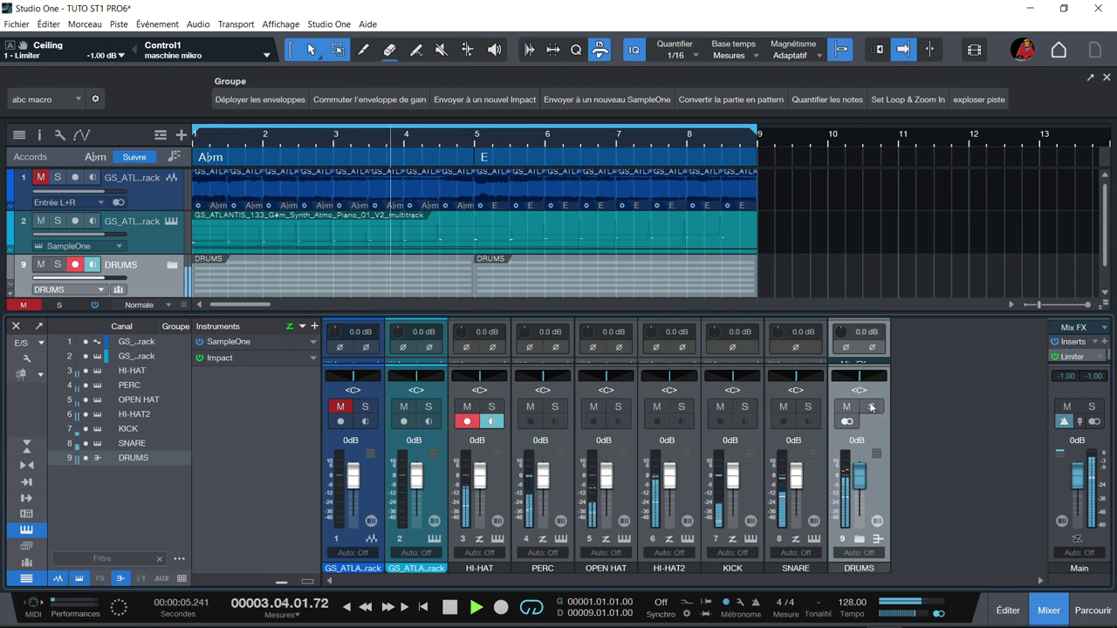
click(809, 407)
click(744, 406)
click(682, 406)
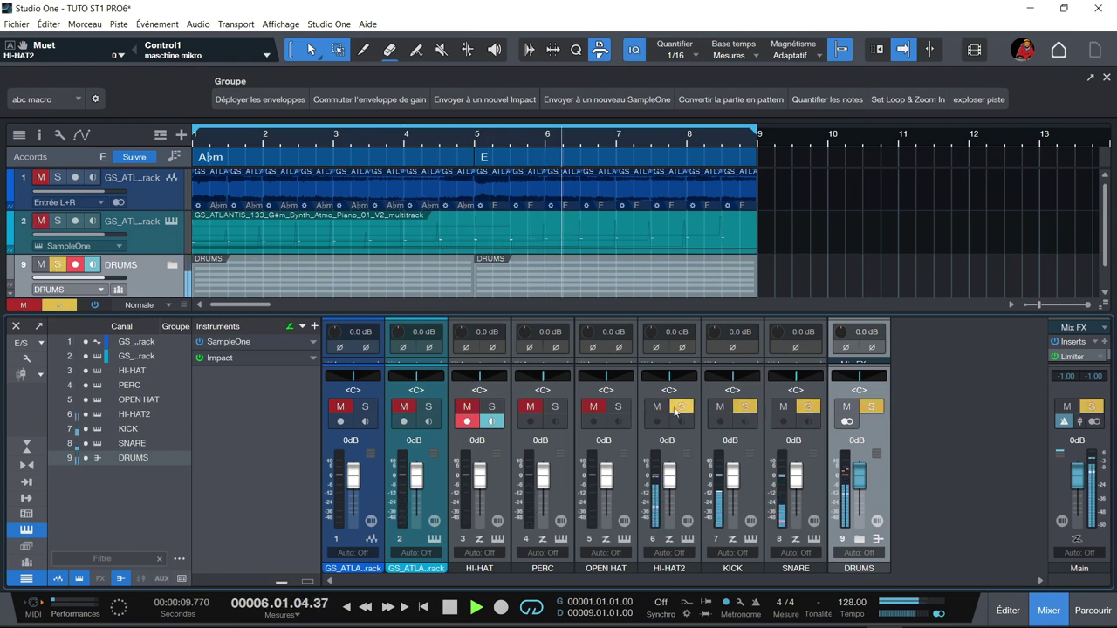
click(618, 407)
click(557, 406)
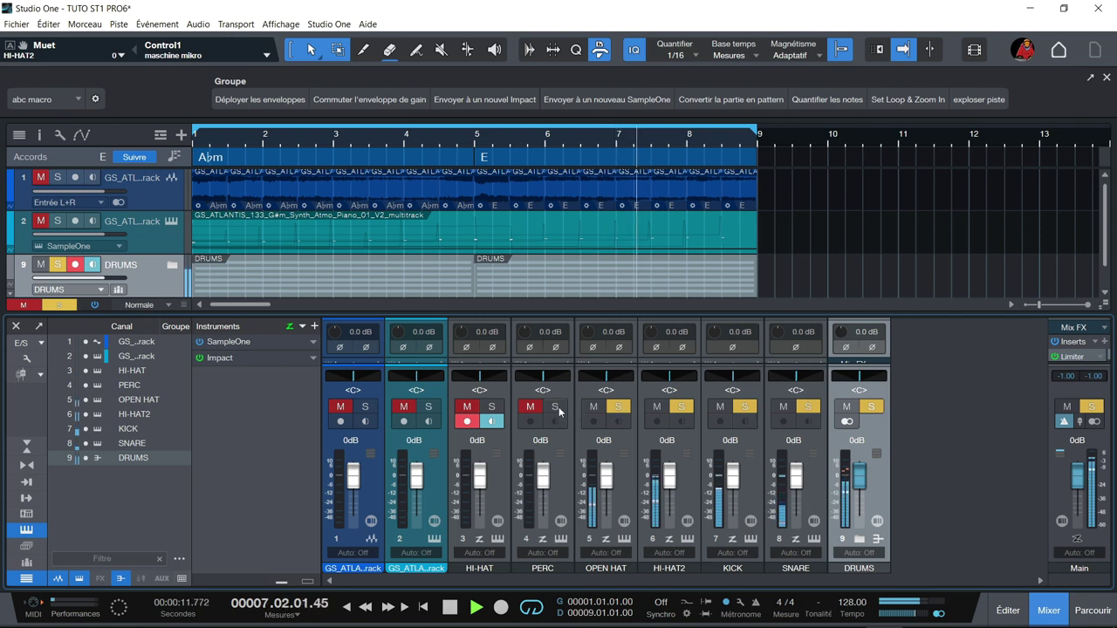
click(485, 407)
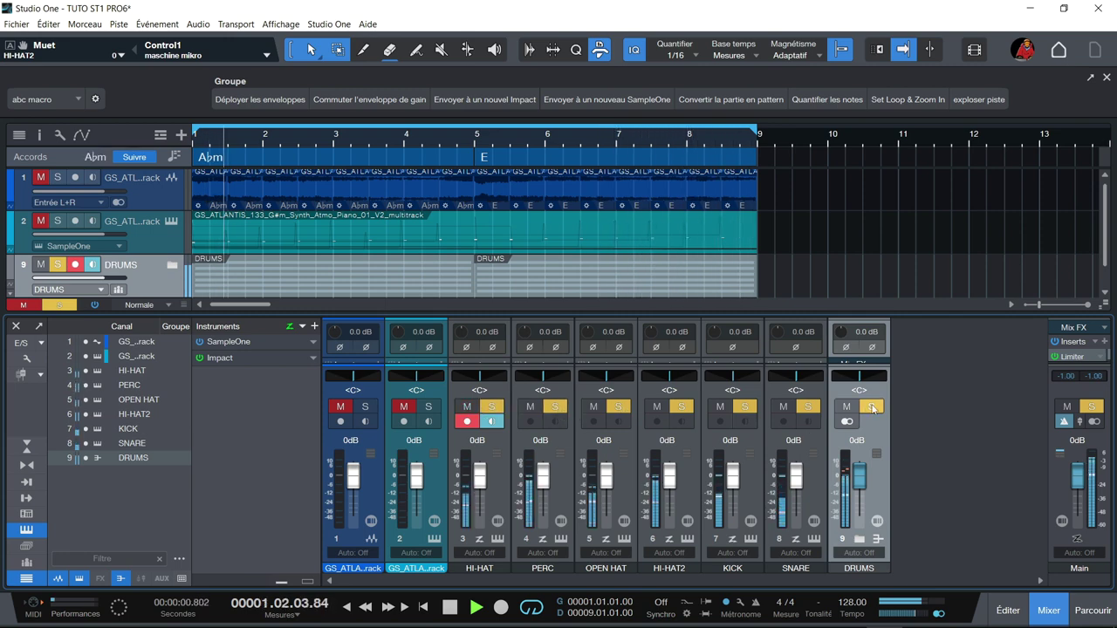
key(shift+alt+s)
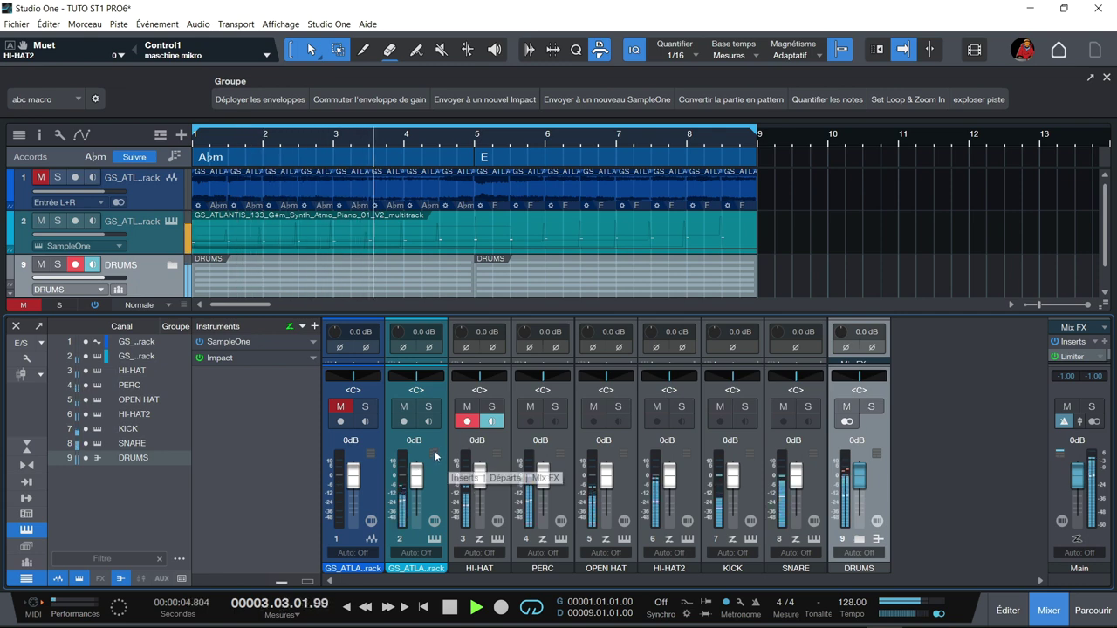
key(space)
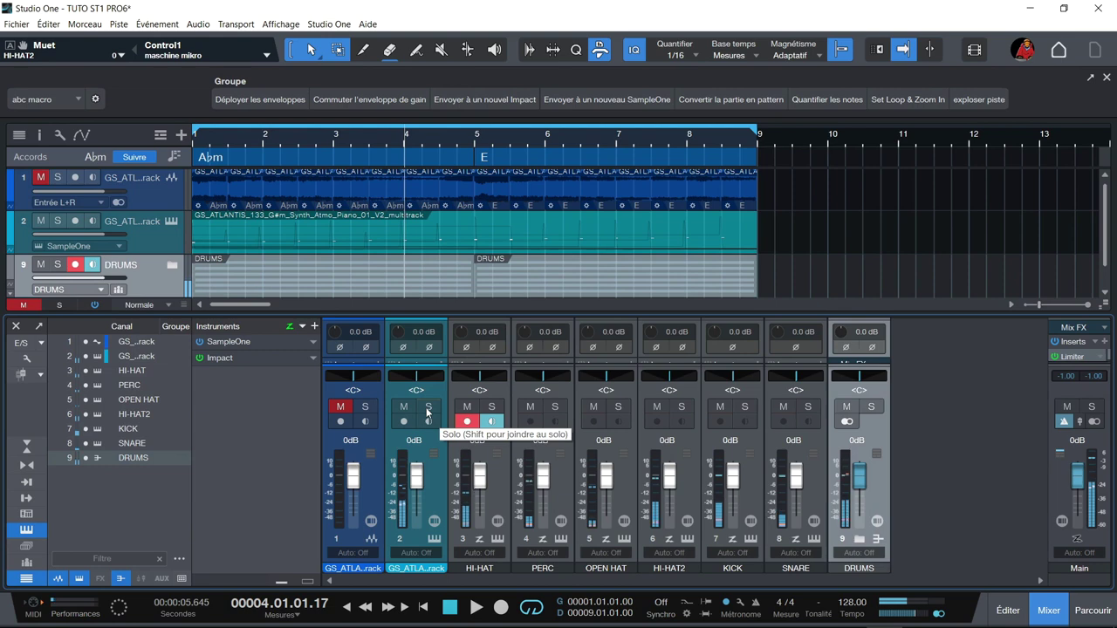
- Toggle the solo on the teal synth channel on and off, and hide the mixer
click(427, 406)
click(427, 407)
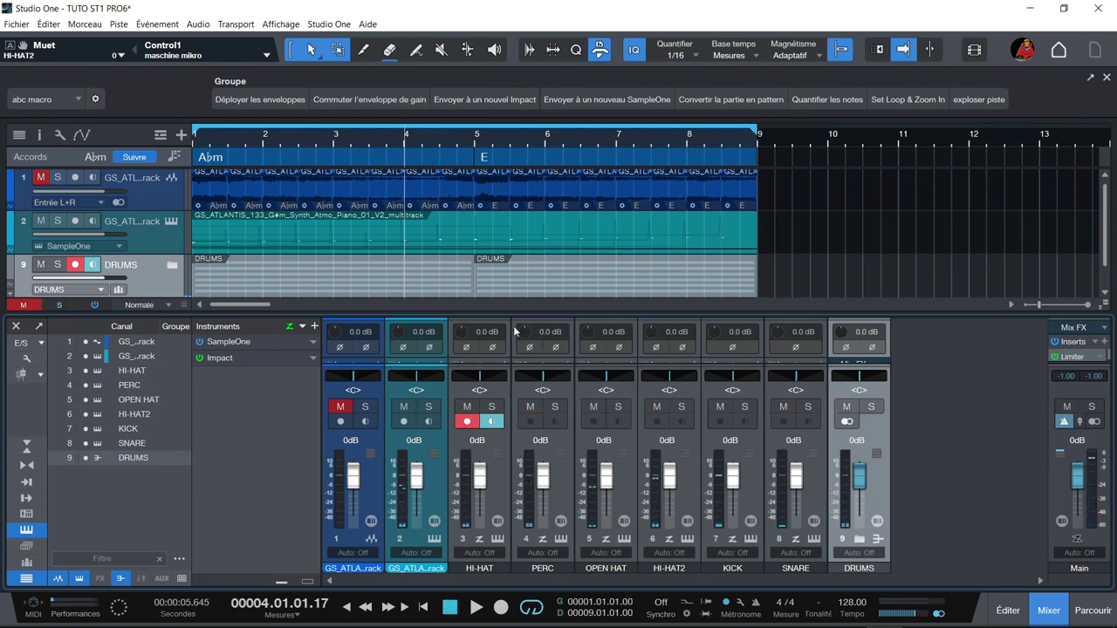
key(F2)
key(F2)
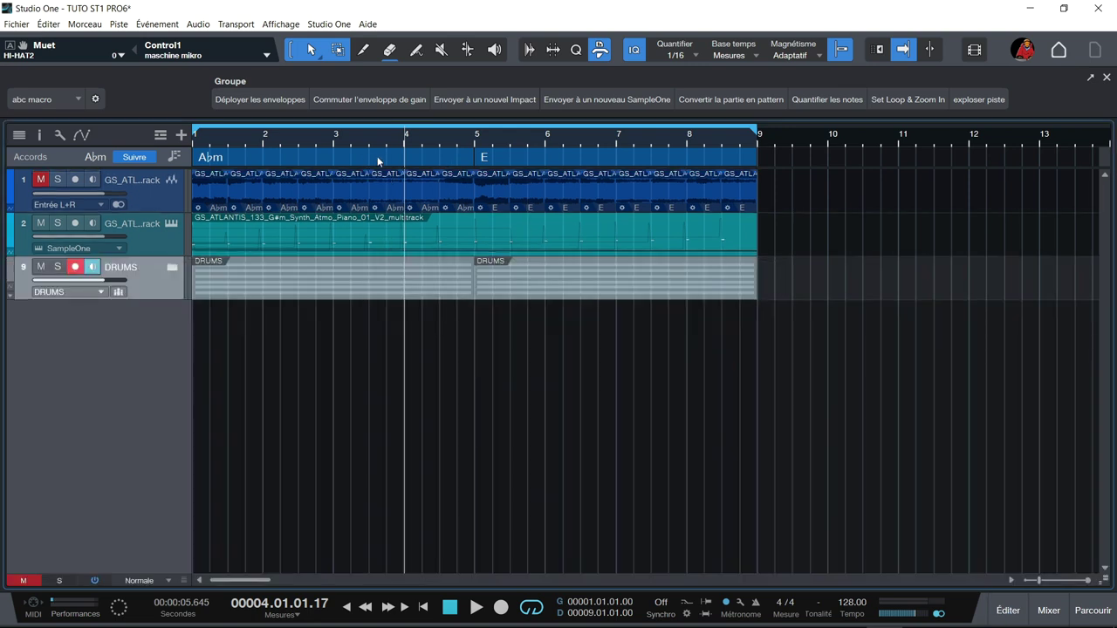
click(391, 205)
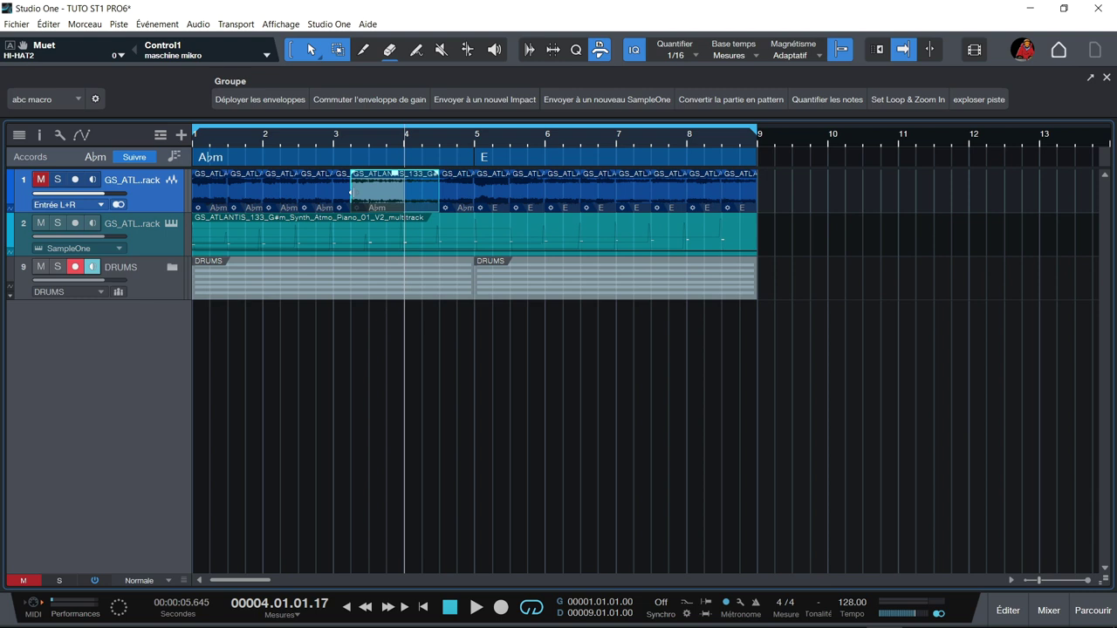
right_click(805, 200)
click(873, 451)
- Create a new Presence instrument track below the DRUMS folder from the PreSonus instruments in the browser
click(1092, 610)
click(883, 136)
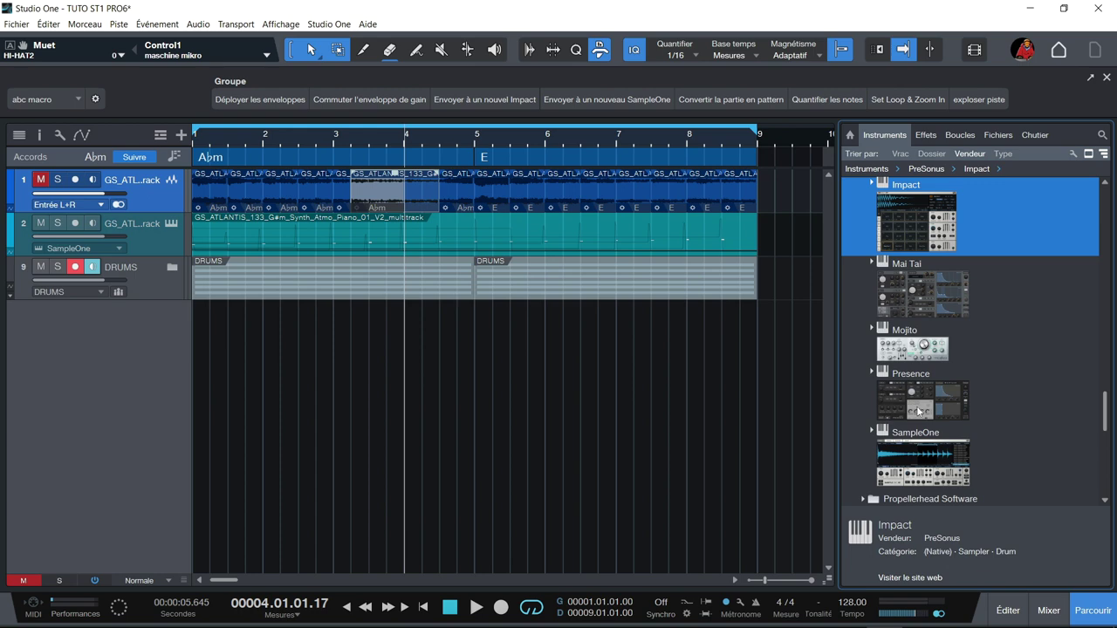
drag(916, 410, 264, 373)
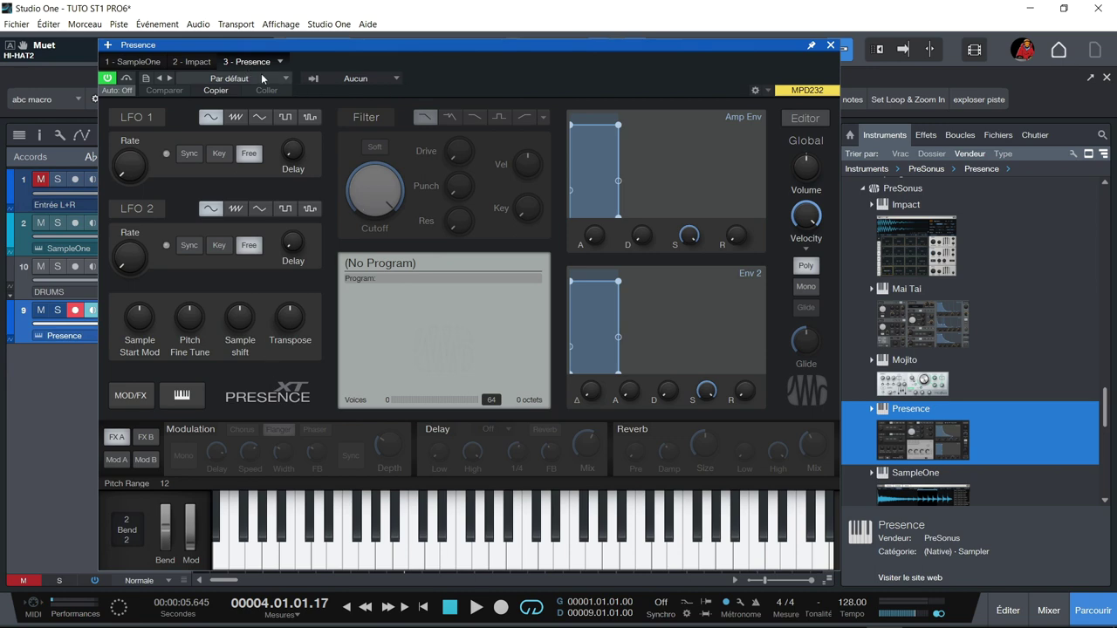
- Load the Rhodes Full Vintage preset from Keyboards, Rhodes MK1 into Presence and close the instrument window
click(286, 77)
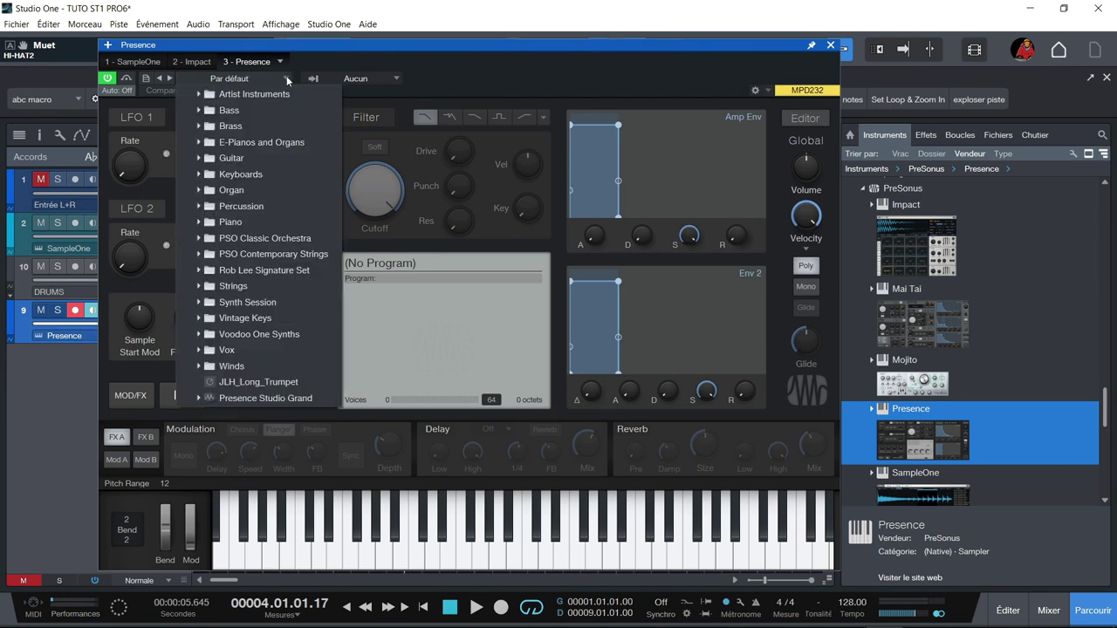
click(201, 175)
click(249, 223)
click(296, 287)
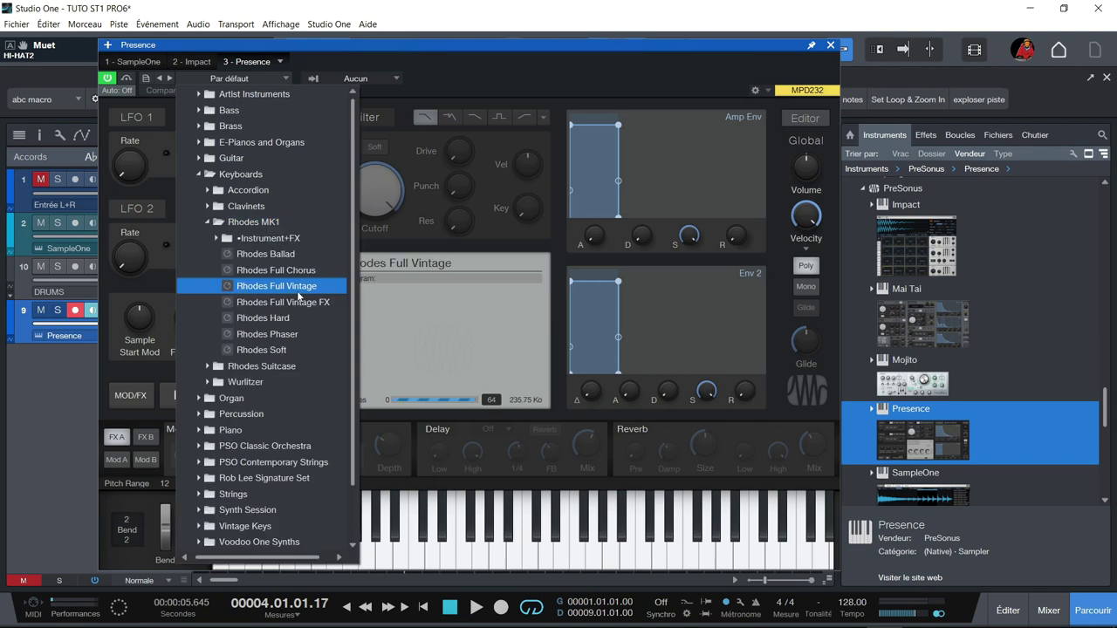
click(831, 45)
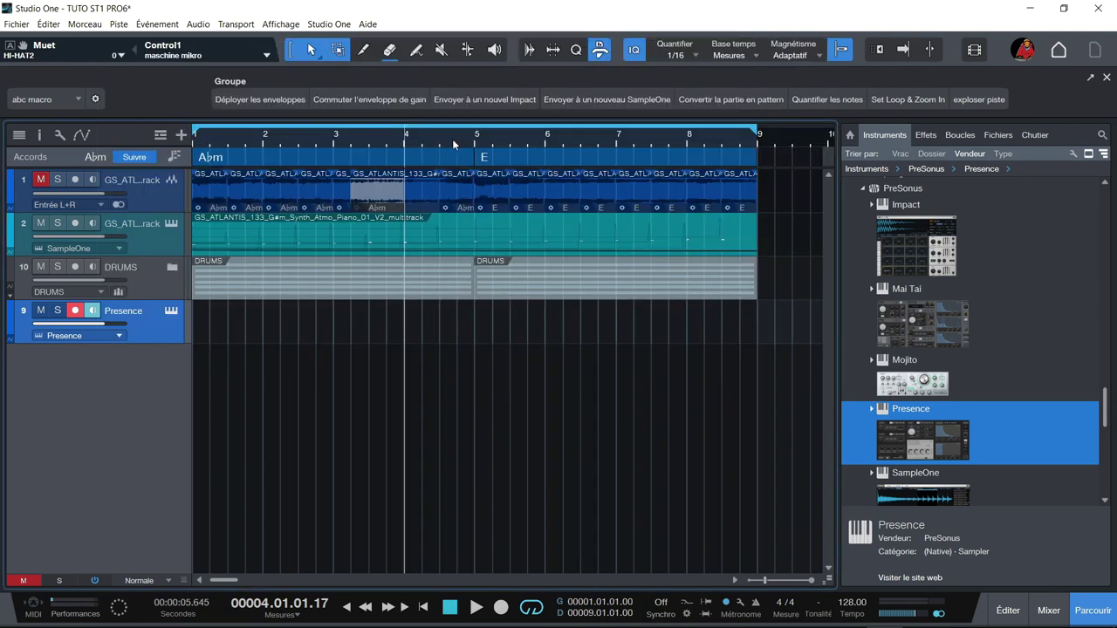
- Copy the A♭m and E chords from the chord track onto the Presence track as note parts
click(321, 163)
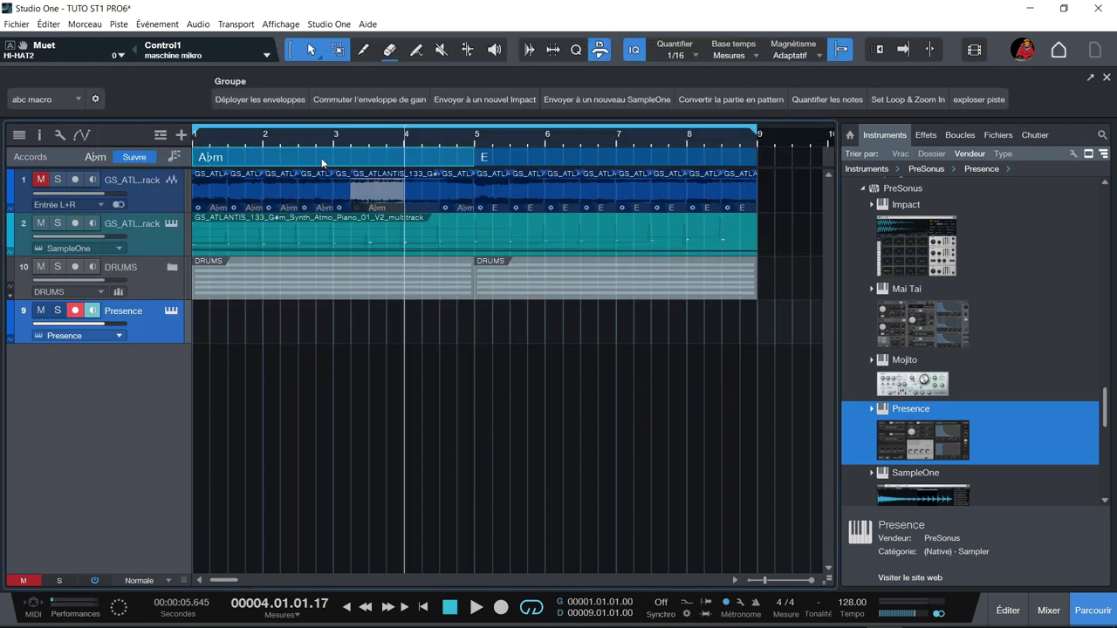
drag(321, 163, 314, 312)
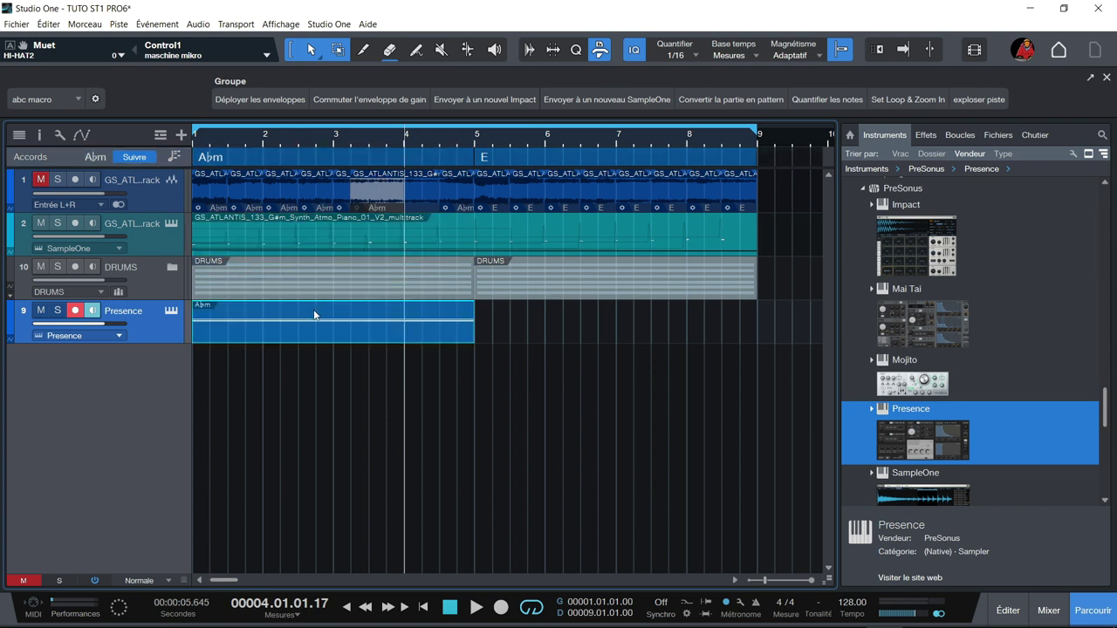
drag(523, 160, 533, 317)
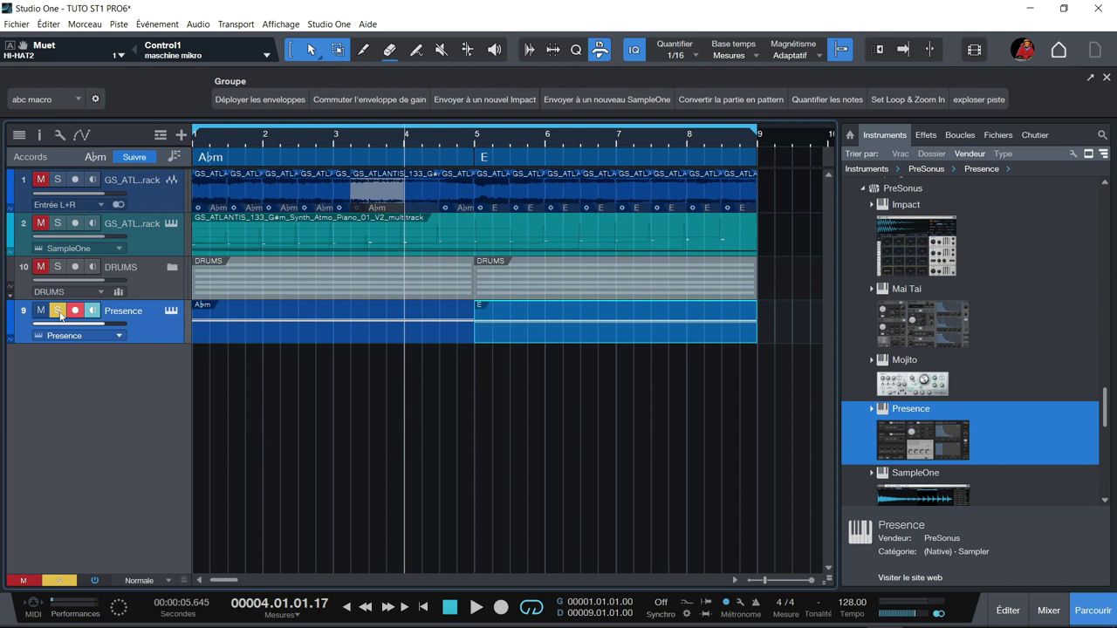
- Play the soloed Presence chords from the start, first alone and again together with the SampleOne synth track
key(Home)
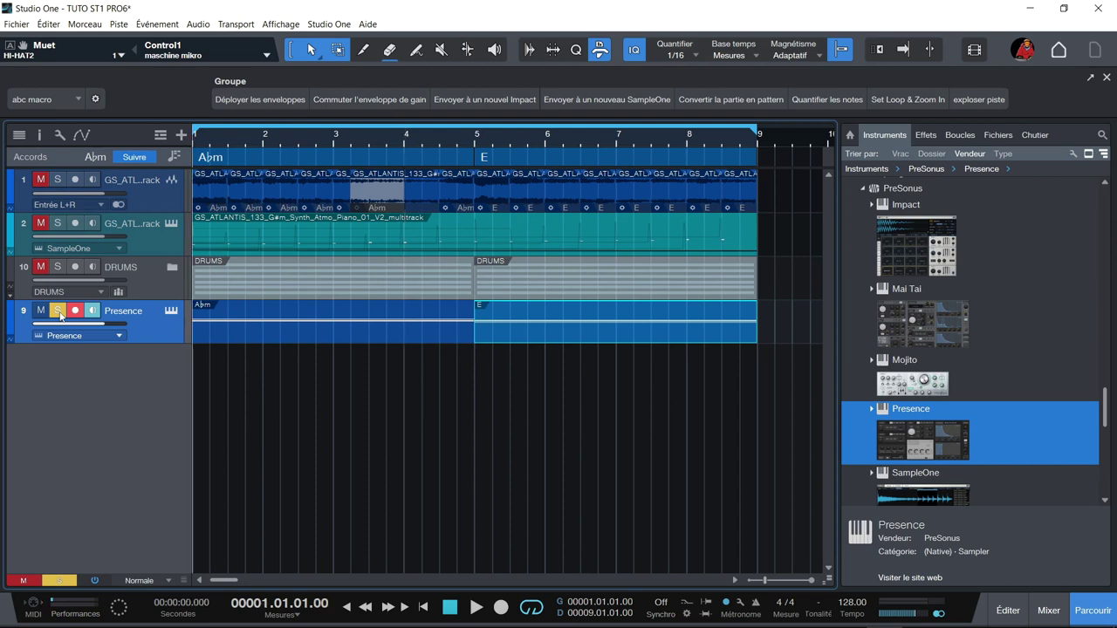
key(space)
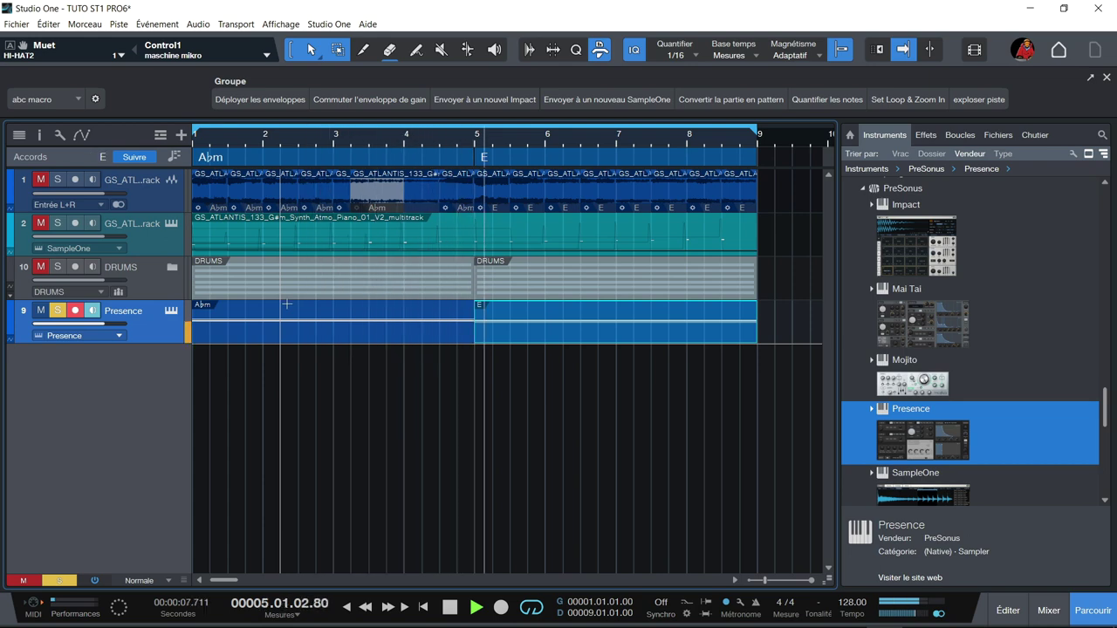
key(space)
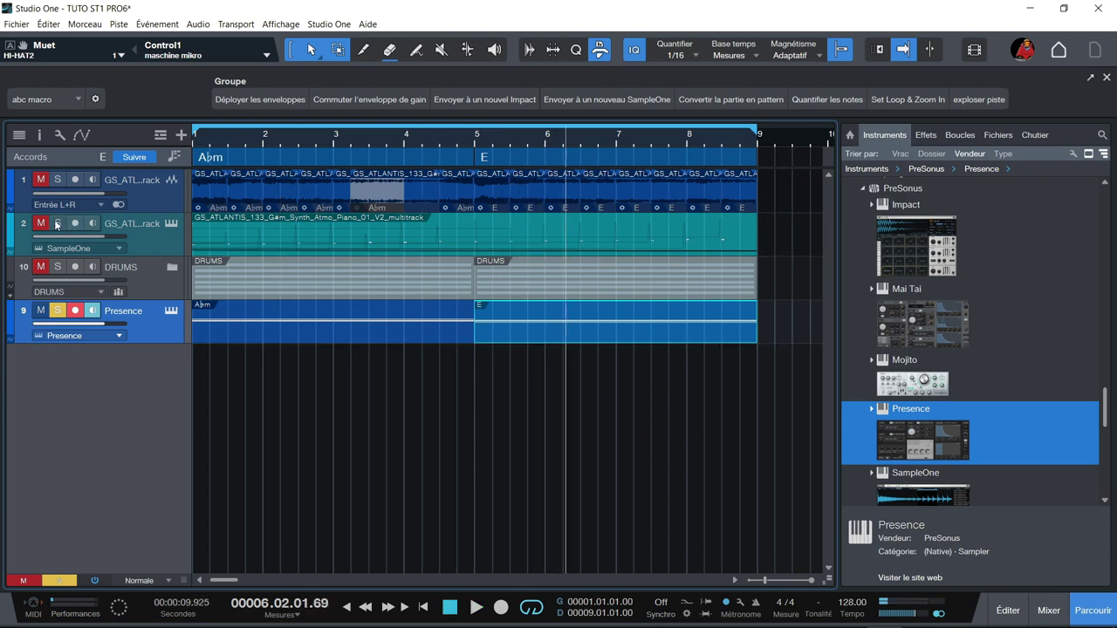
key(comma)
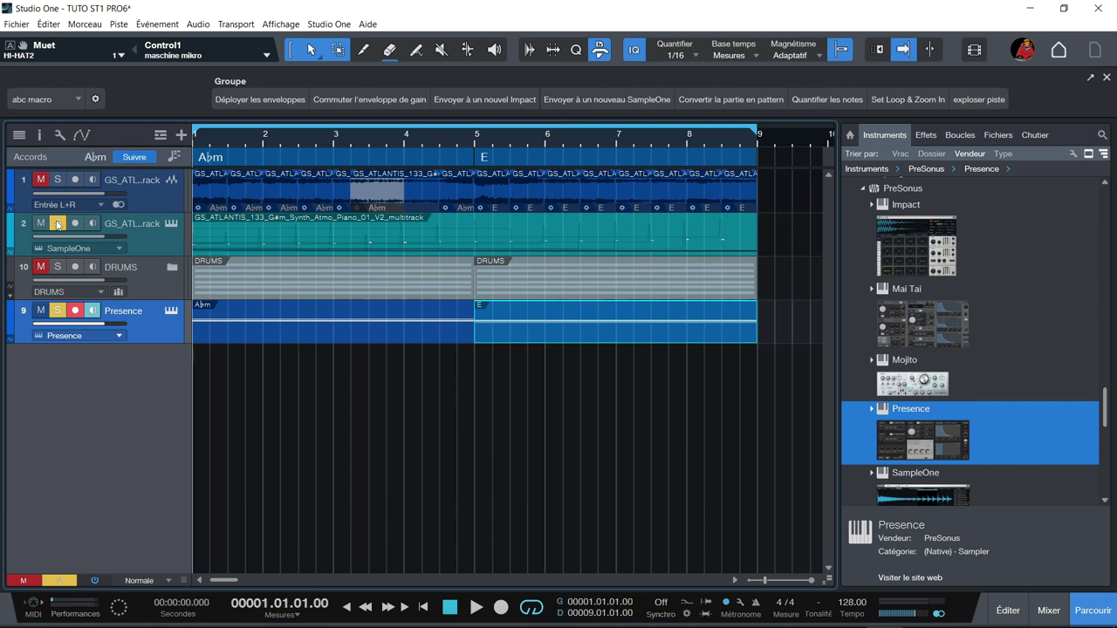
key(space)
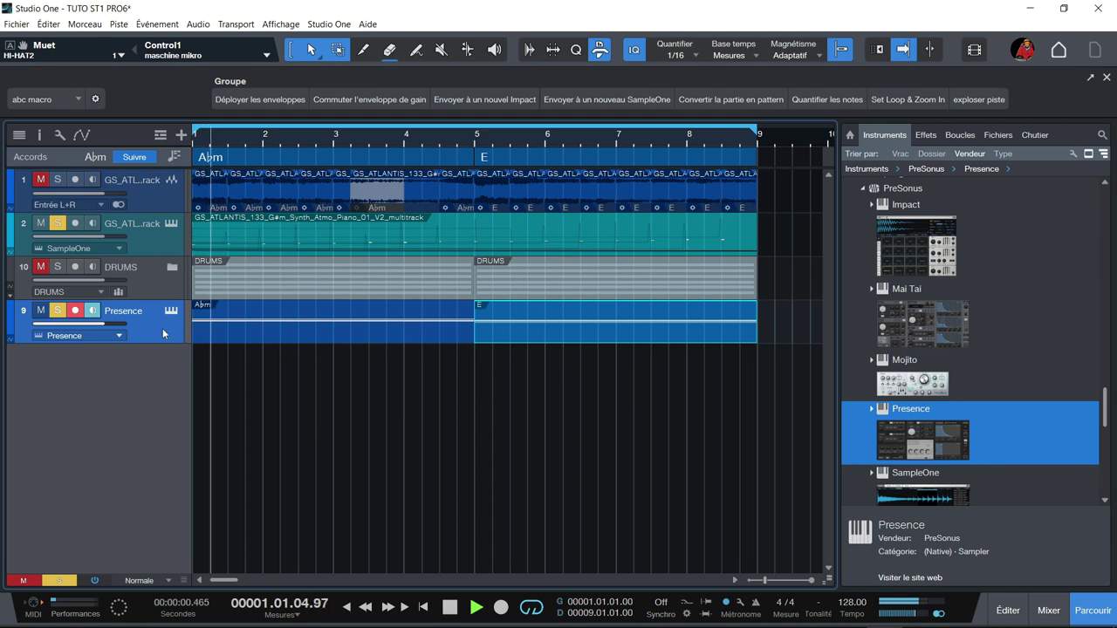
key(space)
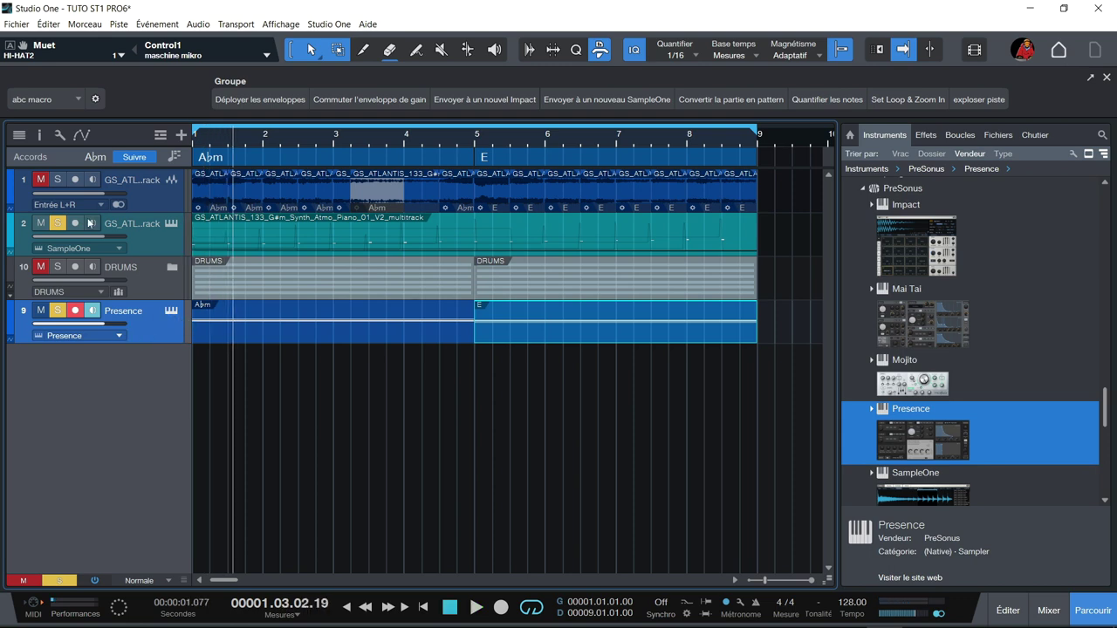
- Show the track inspector, insert the Arpeggiator note effect on the Presence track, and unsolo the SampleOne track
click(41, 135)
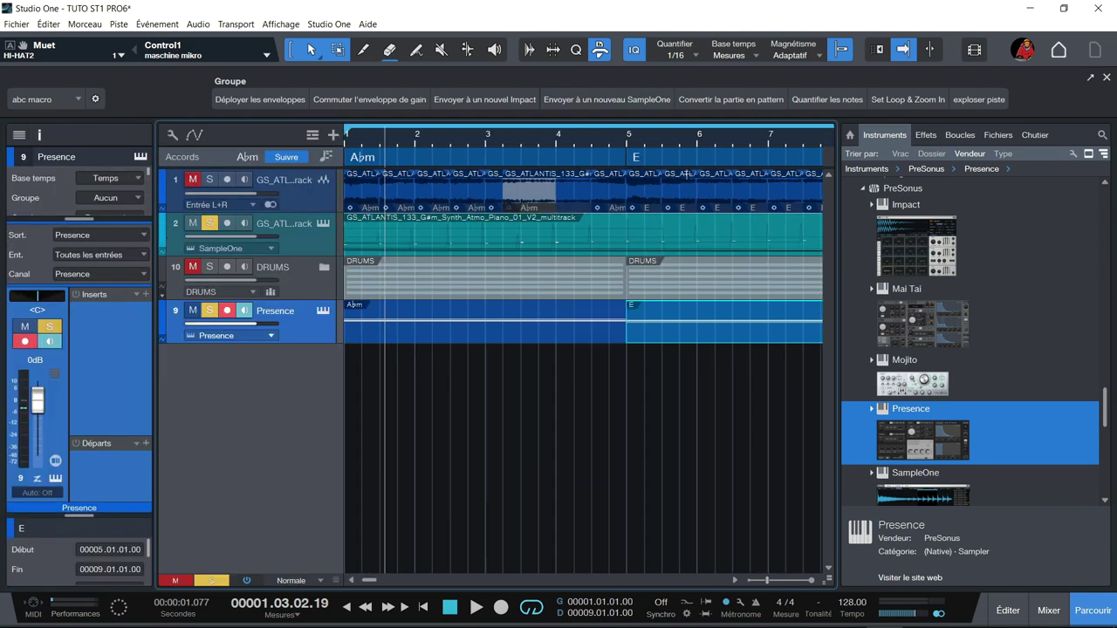
drag(1101, 417, 1104, 207)
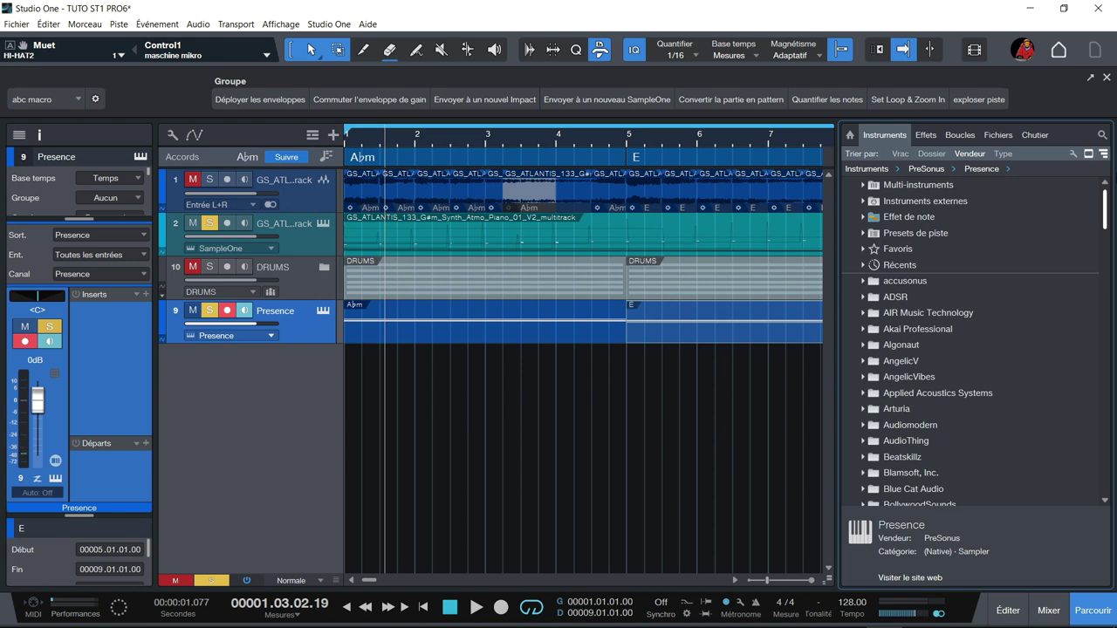
click(862, 218)
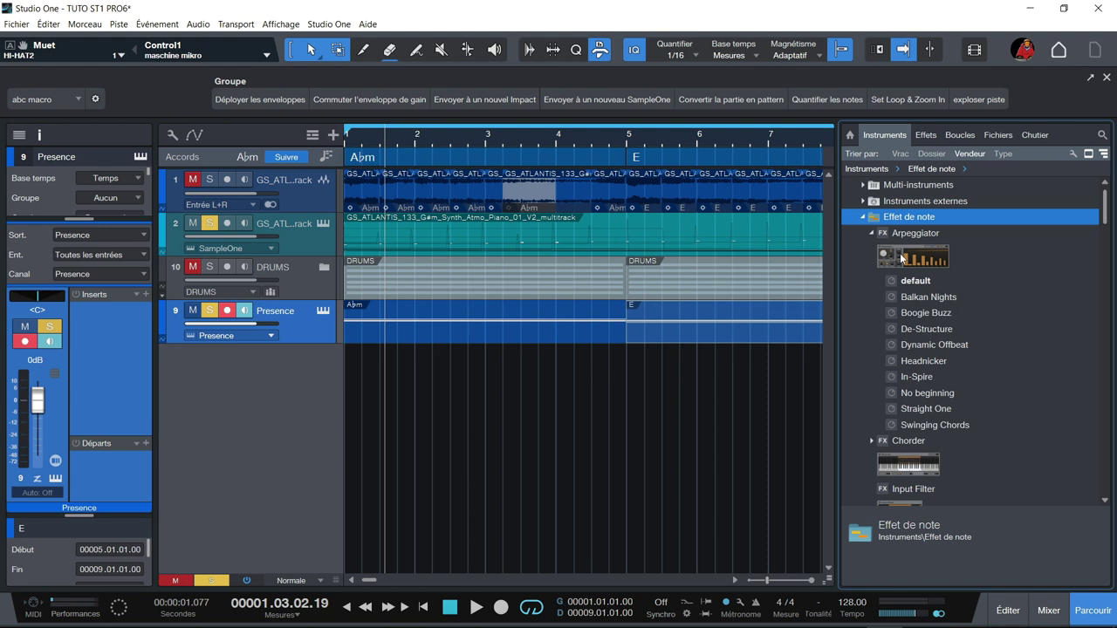
drag(901, 257, 306, 326)
click(212, 224)
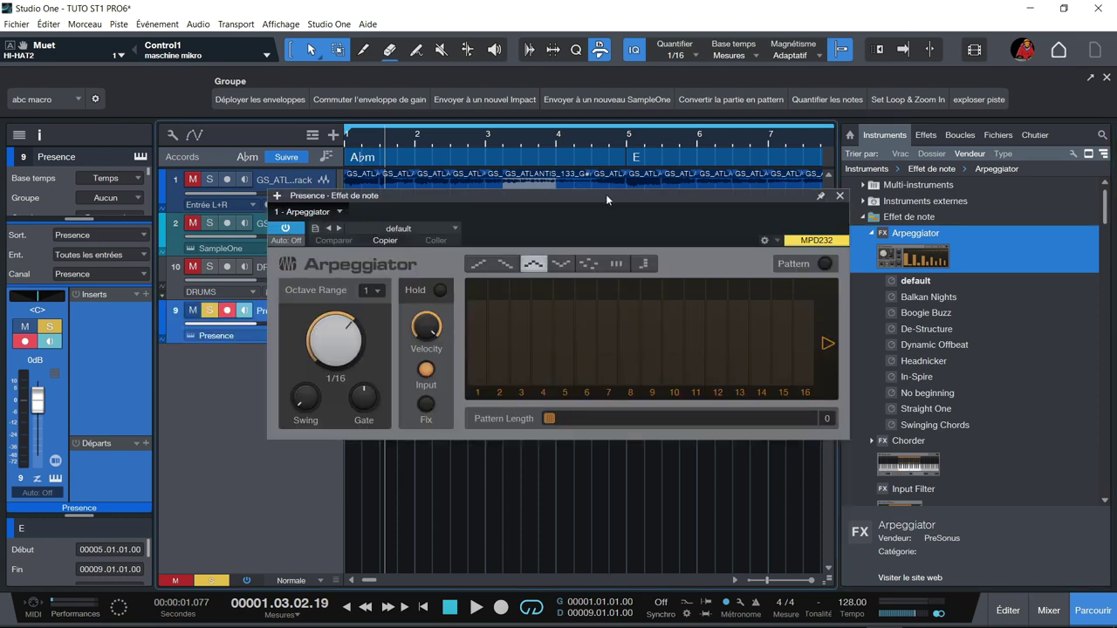
- Load the Boogie Buzz preset in the Arpeggiator and play the loop from the start
drag(606, 195, 525, 254)
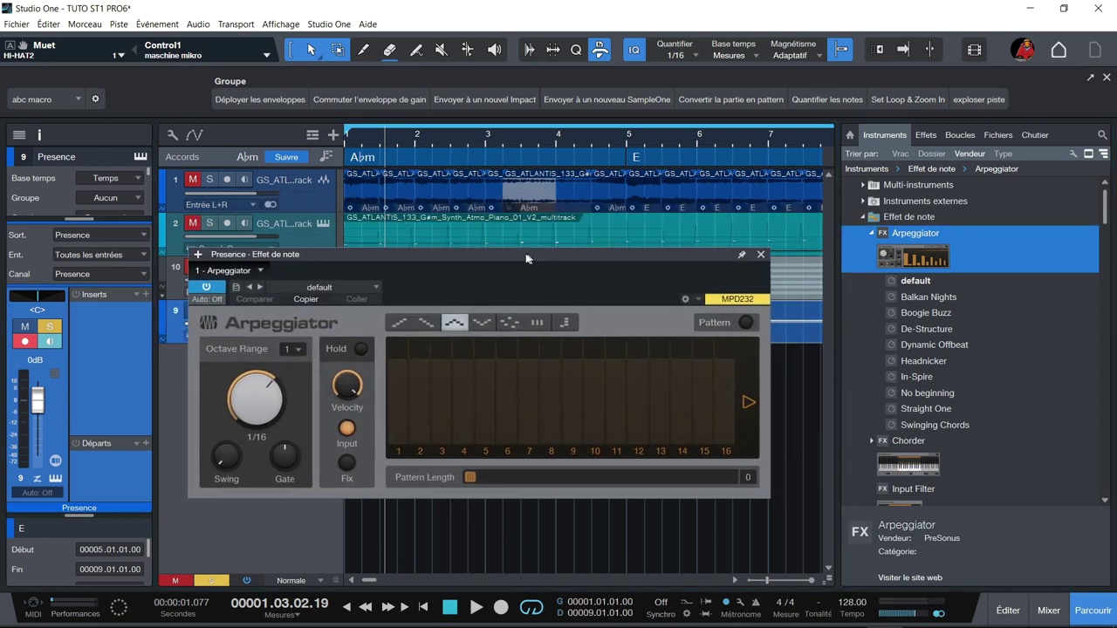
click(373, 288)
click(327, 335)
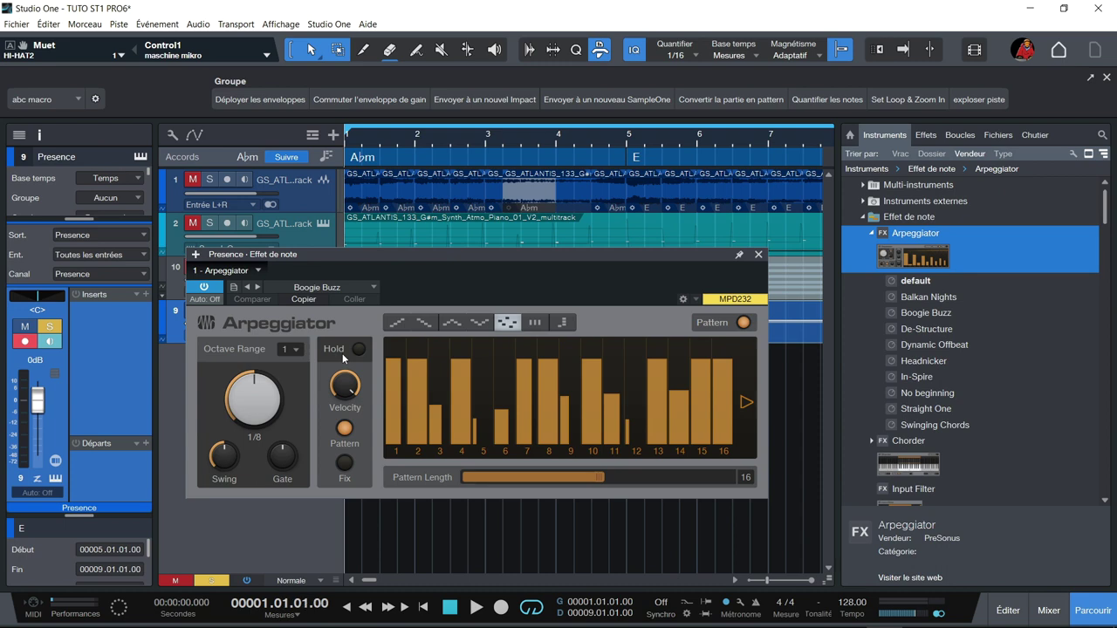
key(space)
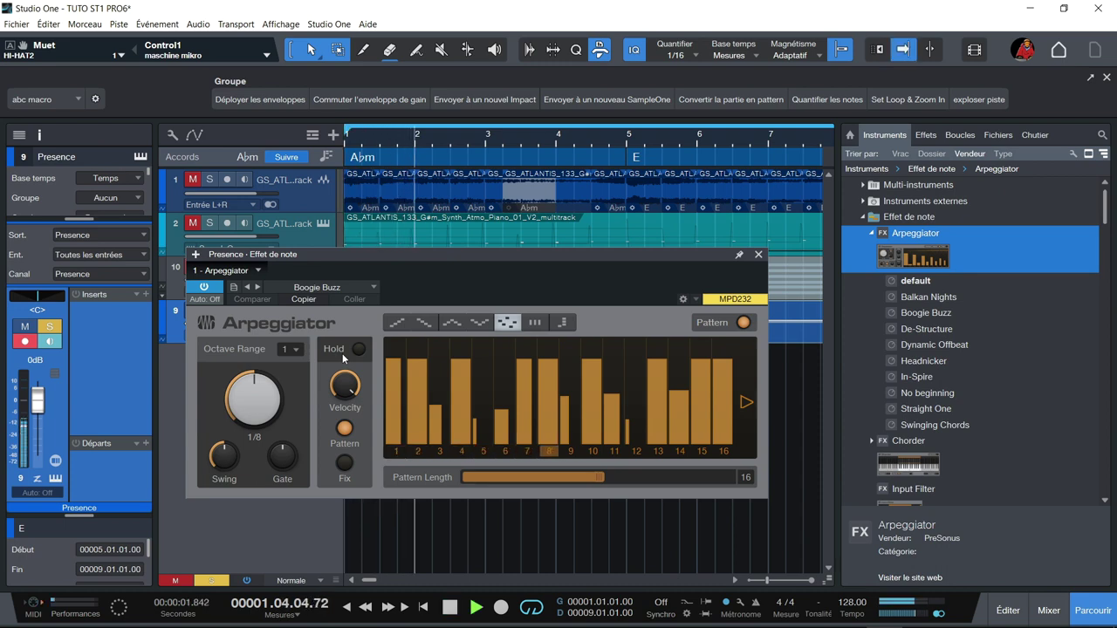
- Set the Arpeggiator's octave range to 2 and its gate to 58 %, with the first audio track also soloed
click(289, 349)
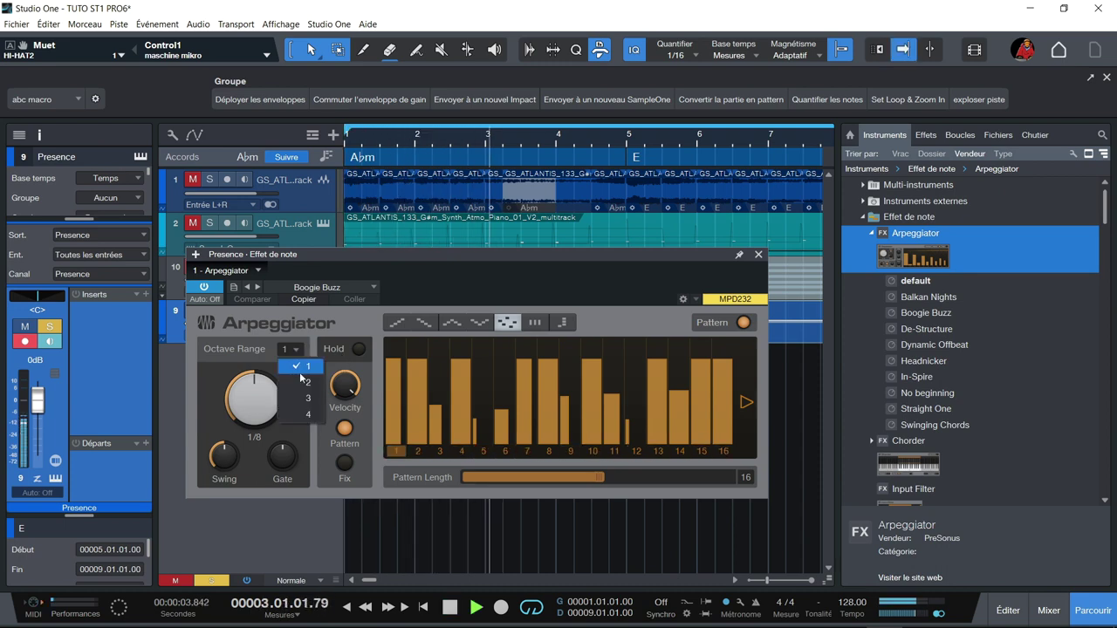
click(305, 381)
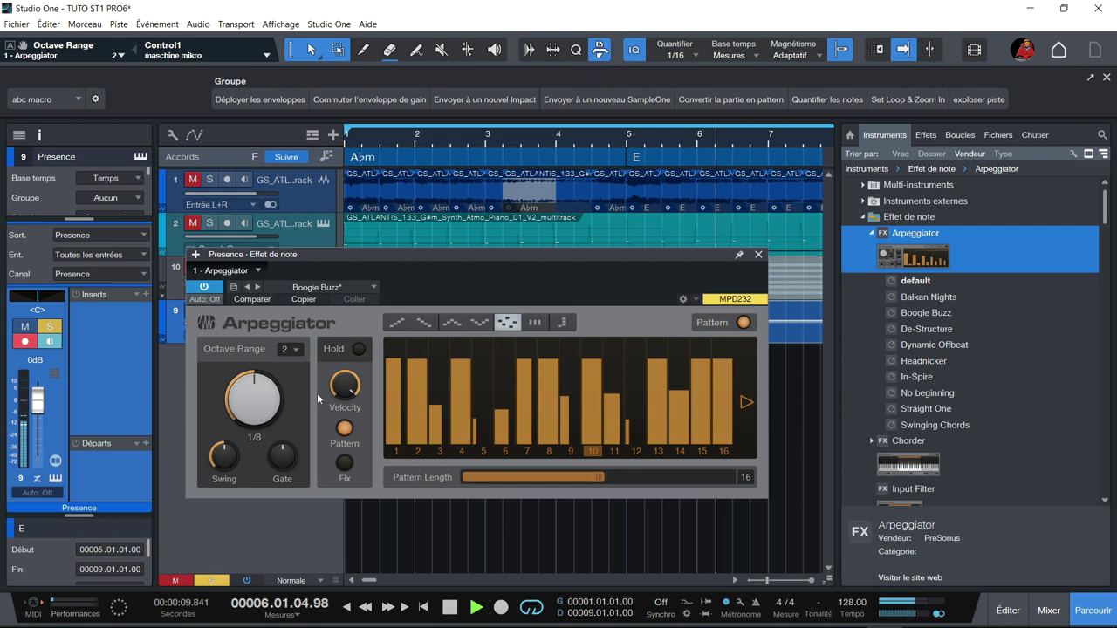
click(210, 181)
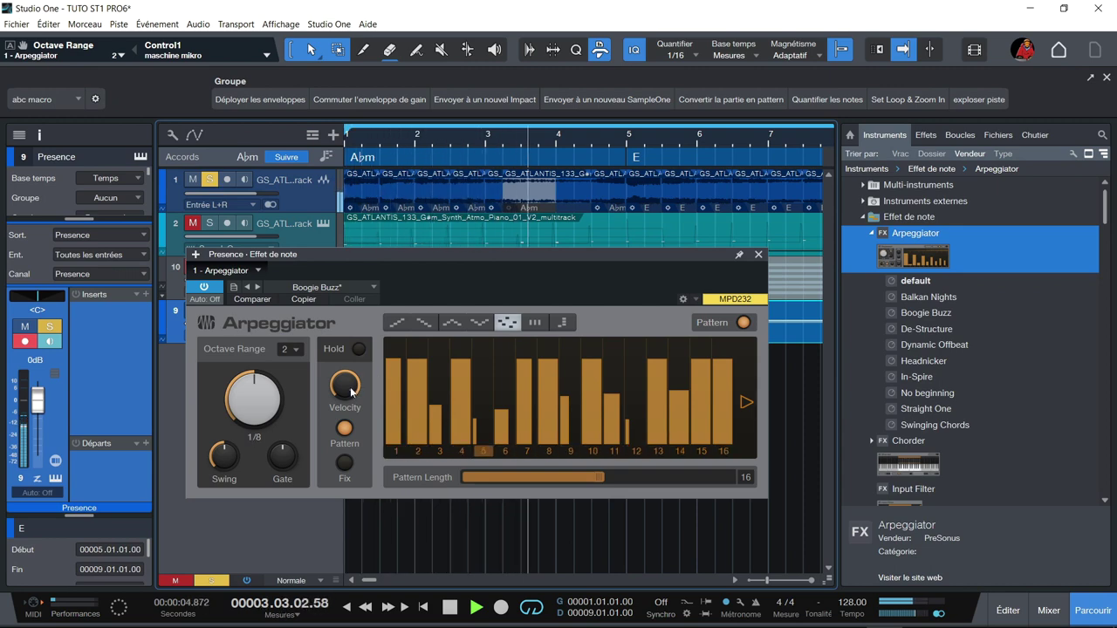
drag(283, 465, 283, 493)
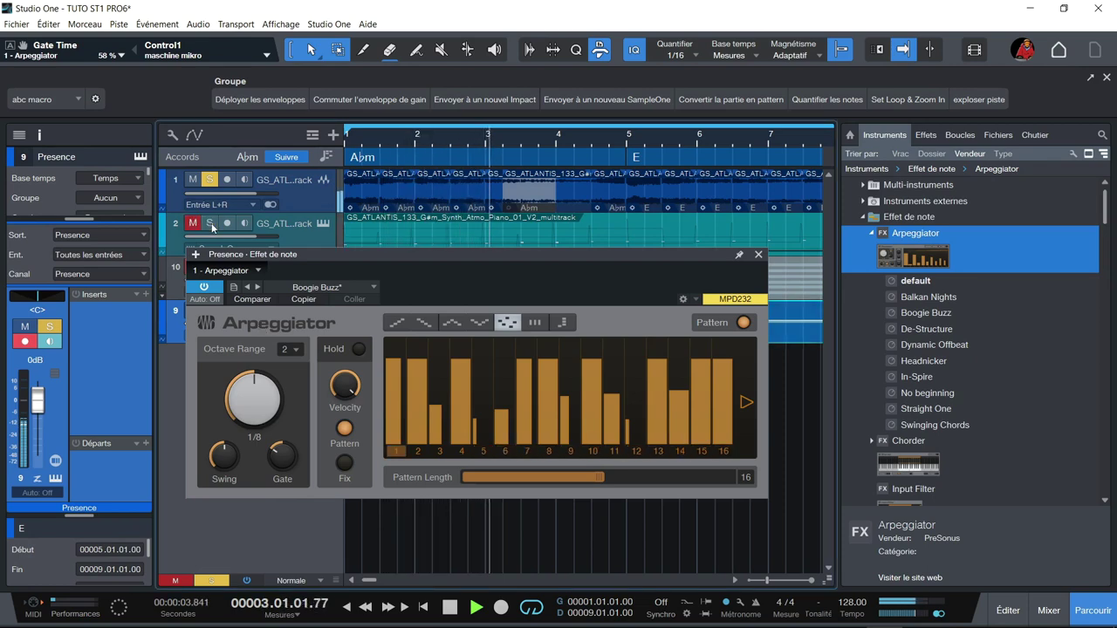
- Solo the SampleOne and DRUMS tracks alongside Presence, with the first audio track unsoloed and the Arpeggiator window moved clear of the tracks
click(209, 224)
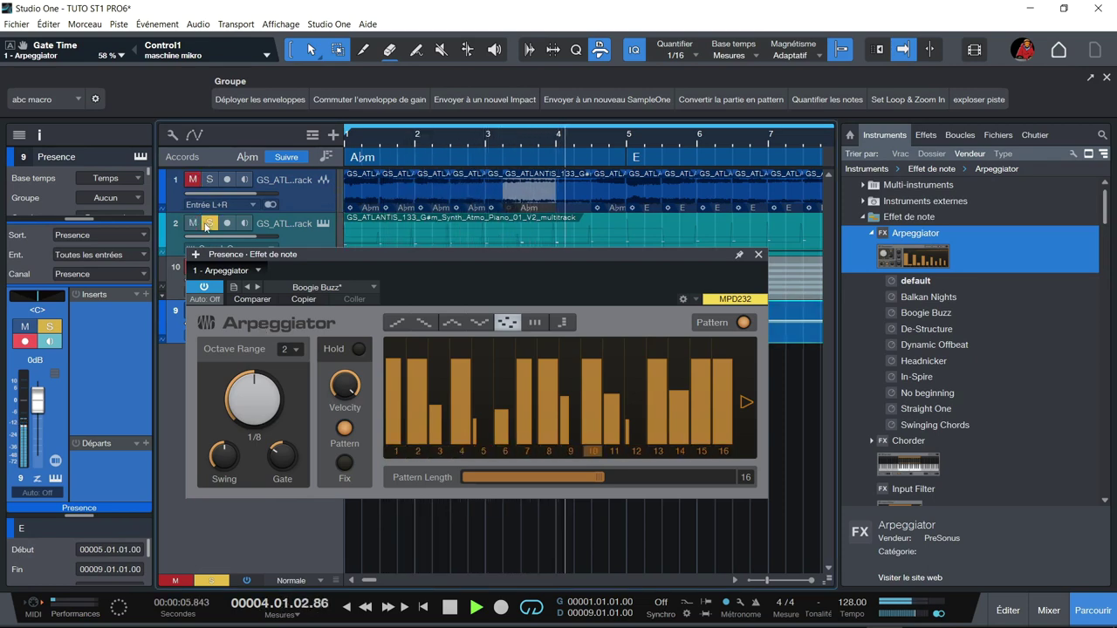
drag(337, 254, 345, 327)
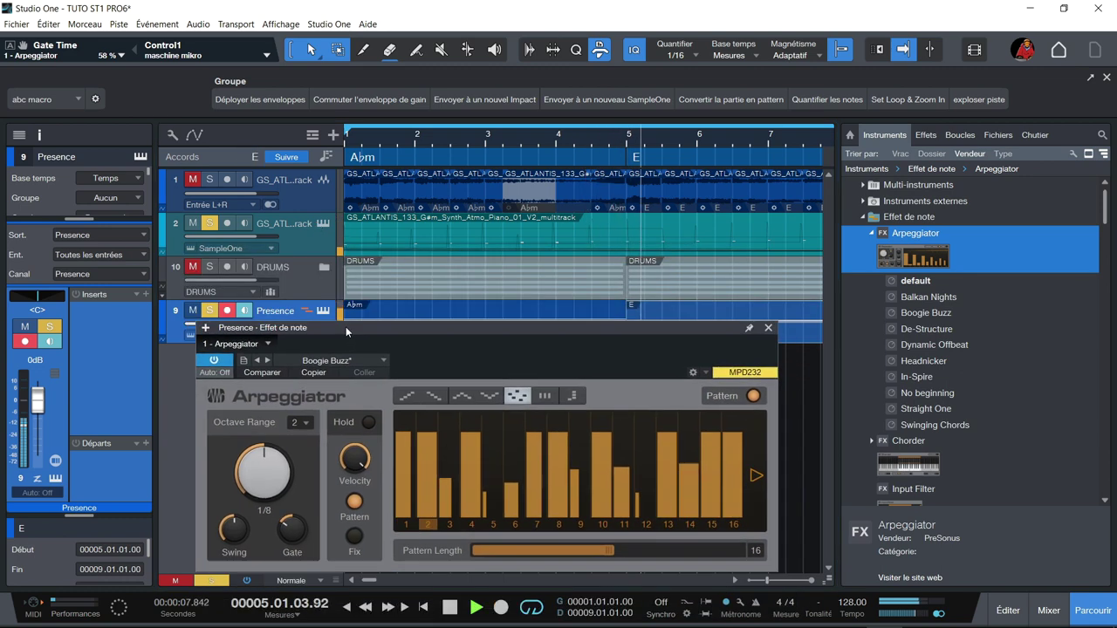
click(210, 266)
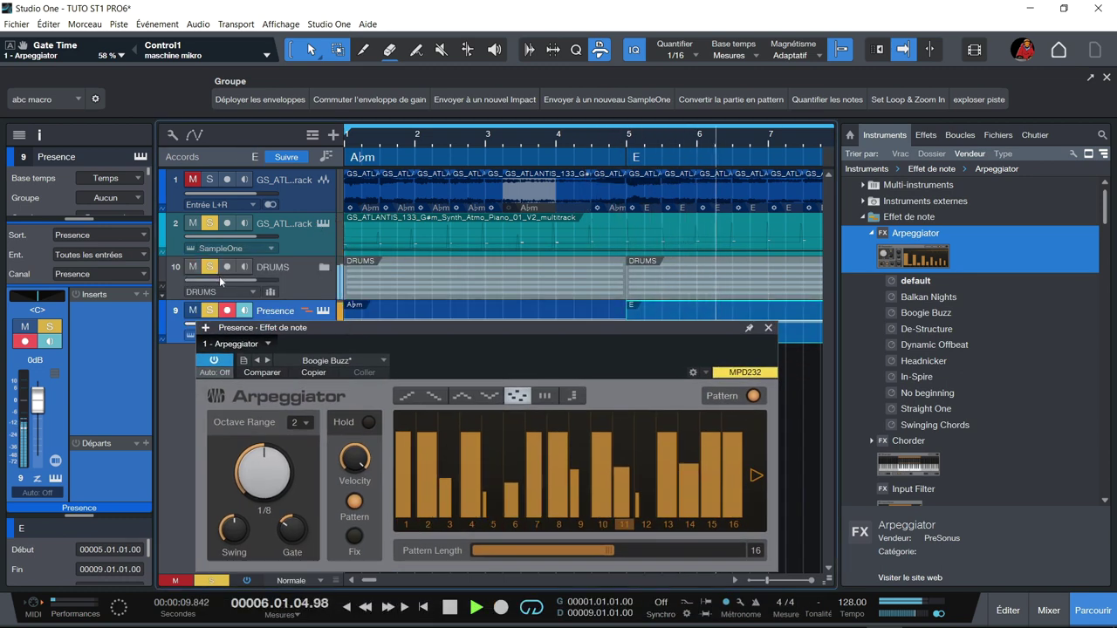
- Open the Presence instrument, lower its global volume to -1.8 dB and stop playback
click(324, 310)
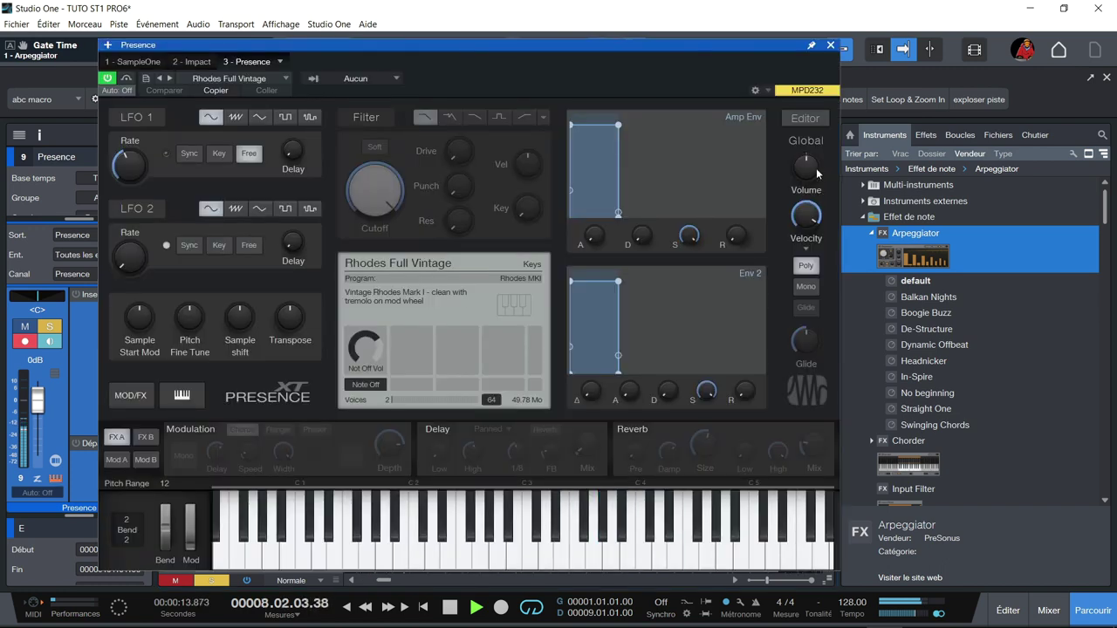
drag(807, 171, 811, 186)
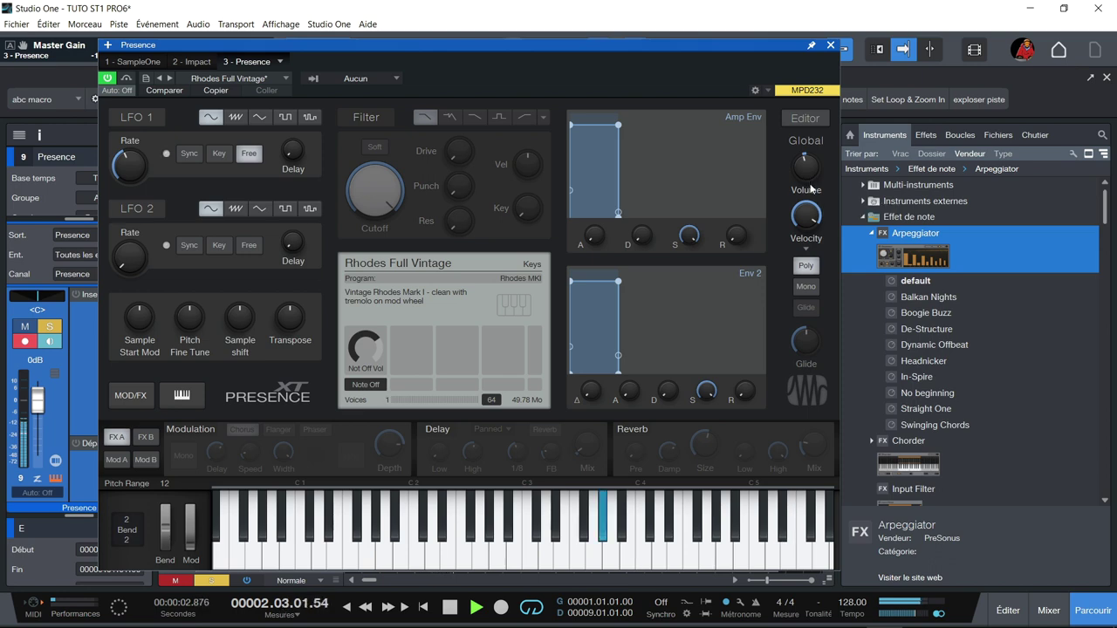
key(space)
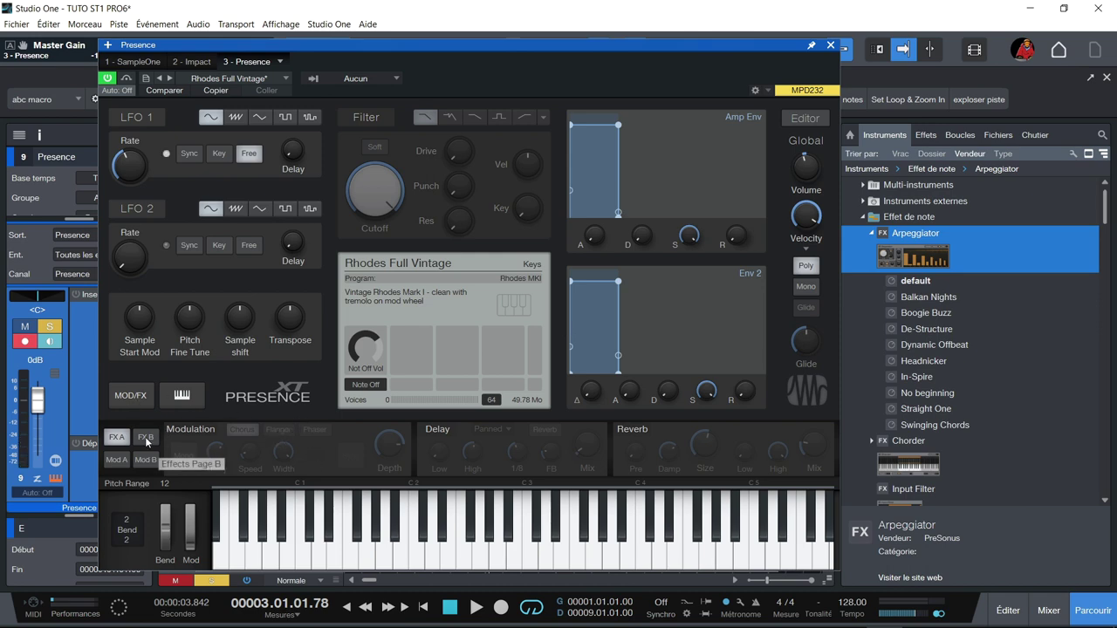
- Clear every solo and solo only the Presence track, keeping its instrument window within view
drag(254, 46, 617, 21)
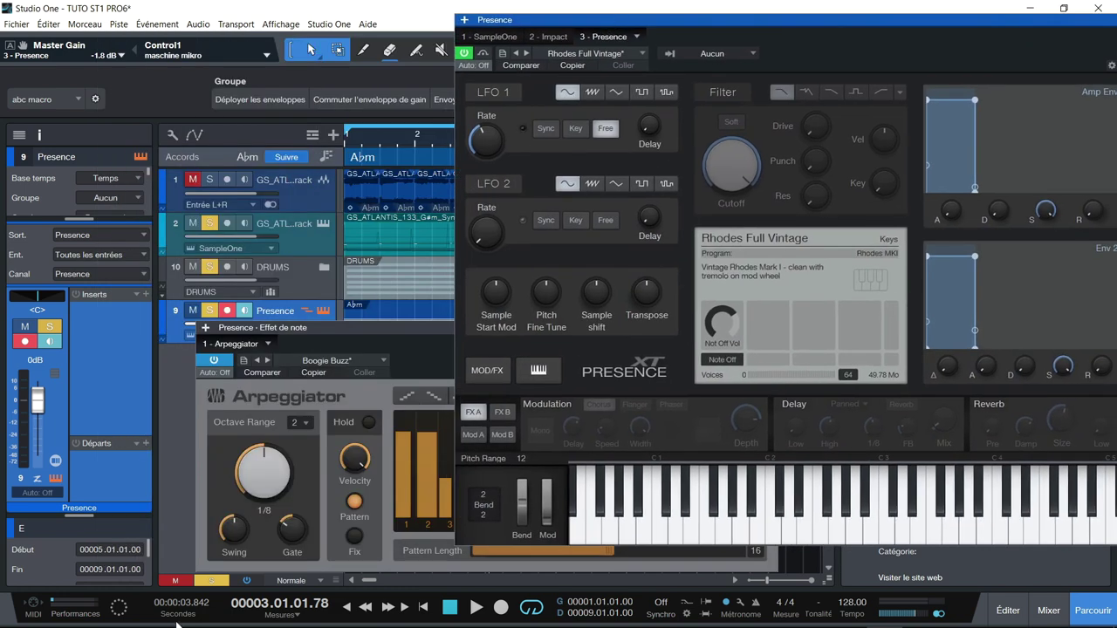
click(211, 581)
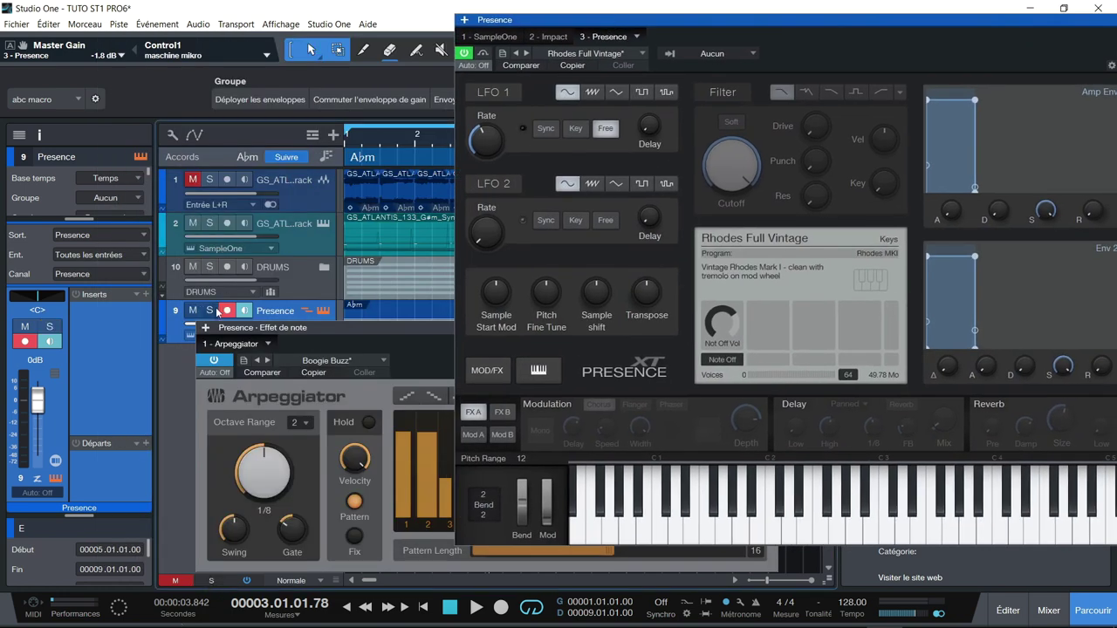
click(210, 311)
drag(713, 23, 393, 31)
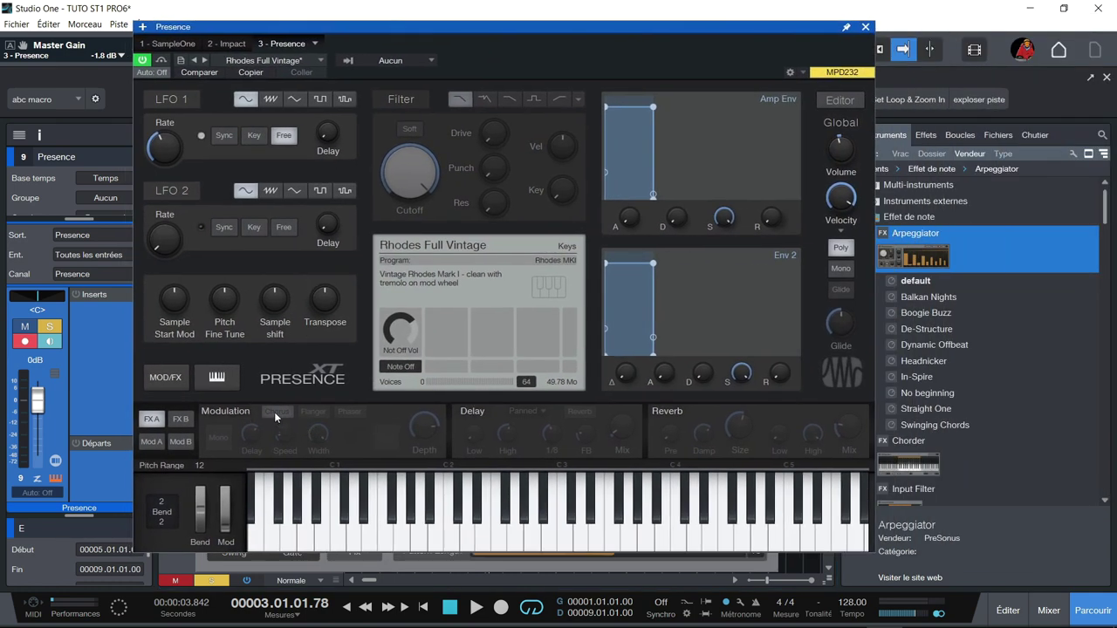
- Enable the Presence chorus modulation and a Panned delay with 21 % mix and a 1/4 delay time
click(224, 412)
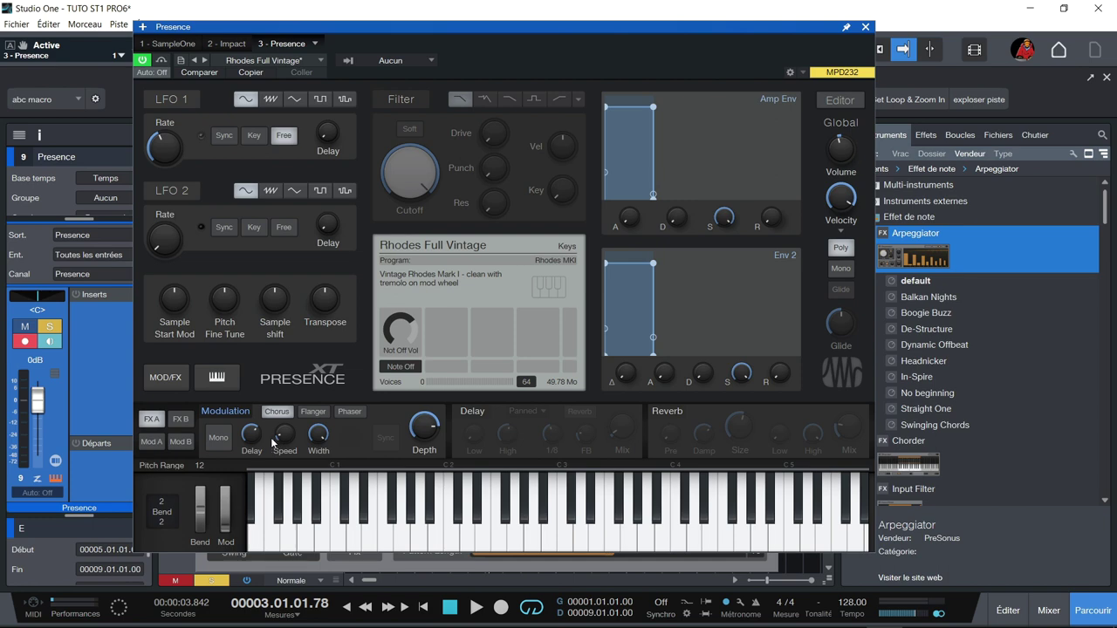
mouse_move(260, 439)
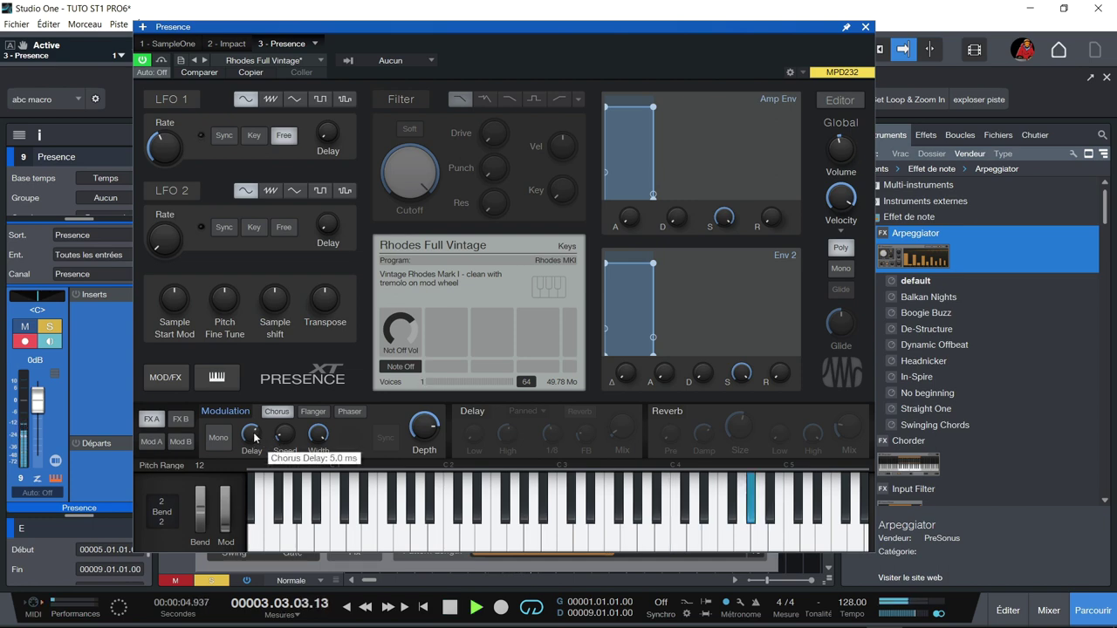
click(472, 411)
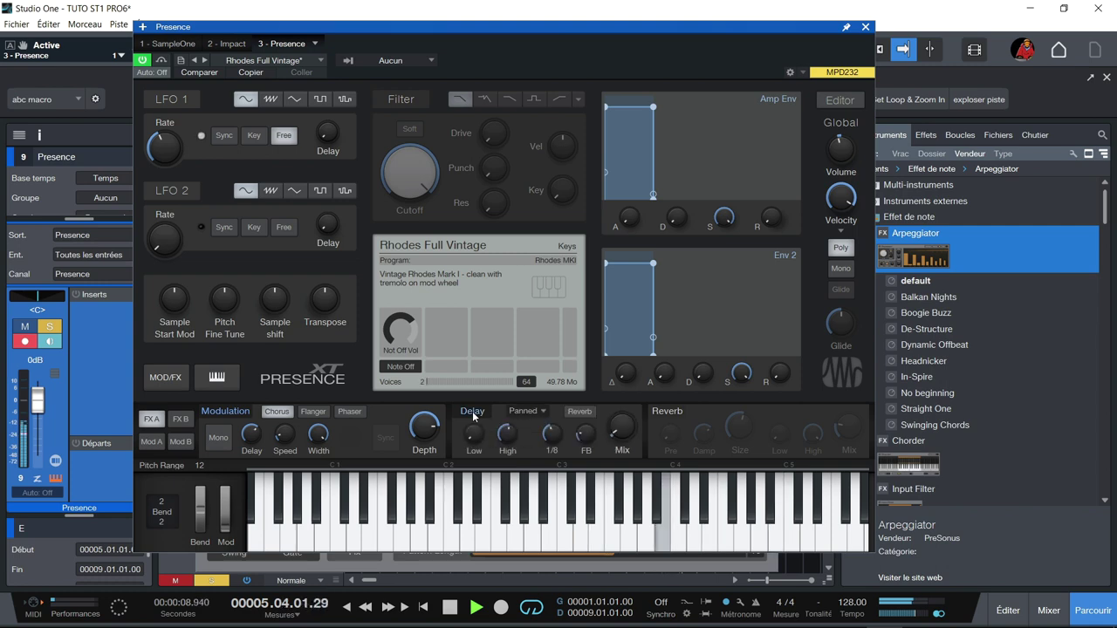
click(543, 413)
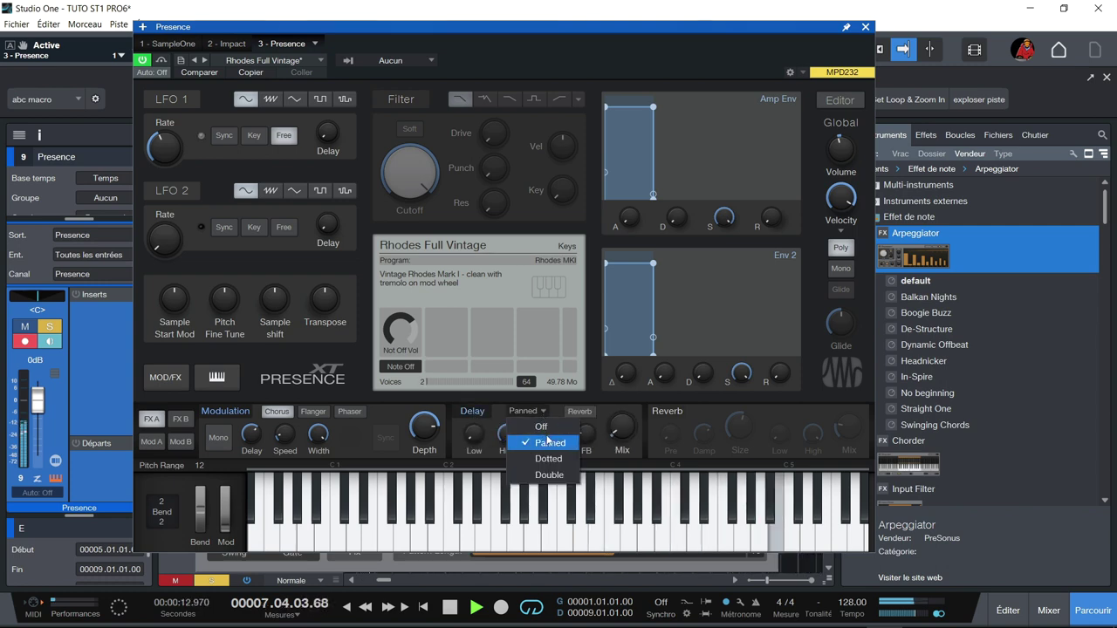
click(550, 444)
drag(628, 431, 626, 375)
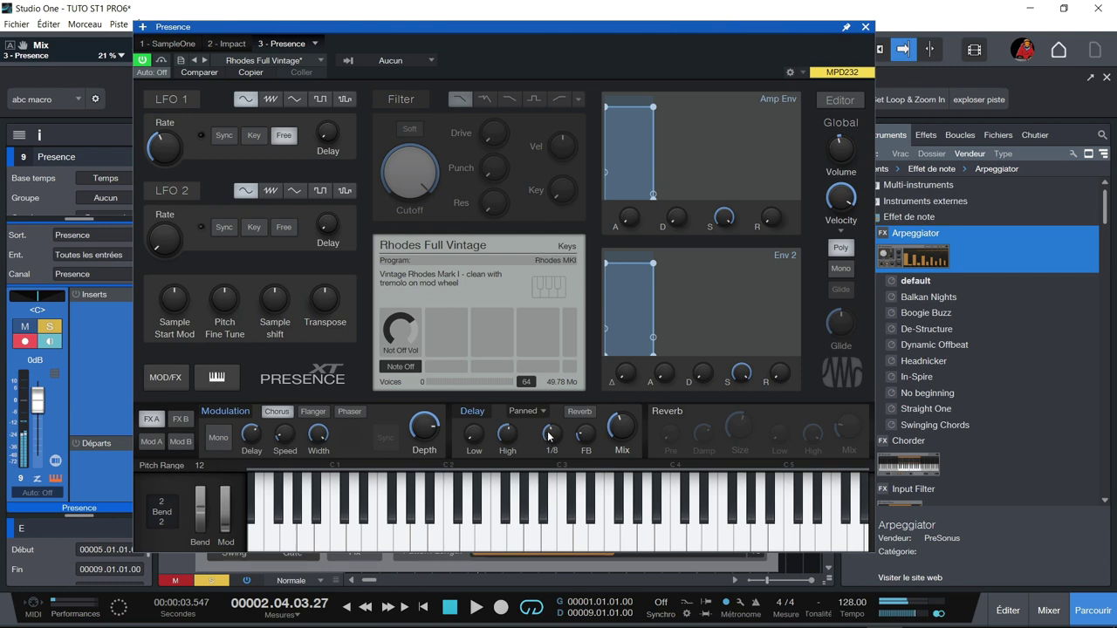
mouse_move(550, 433)
mouse_down()
mouse_move(560, 413)
mouse_move(561, 437)
mouse_up()
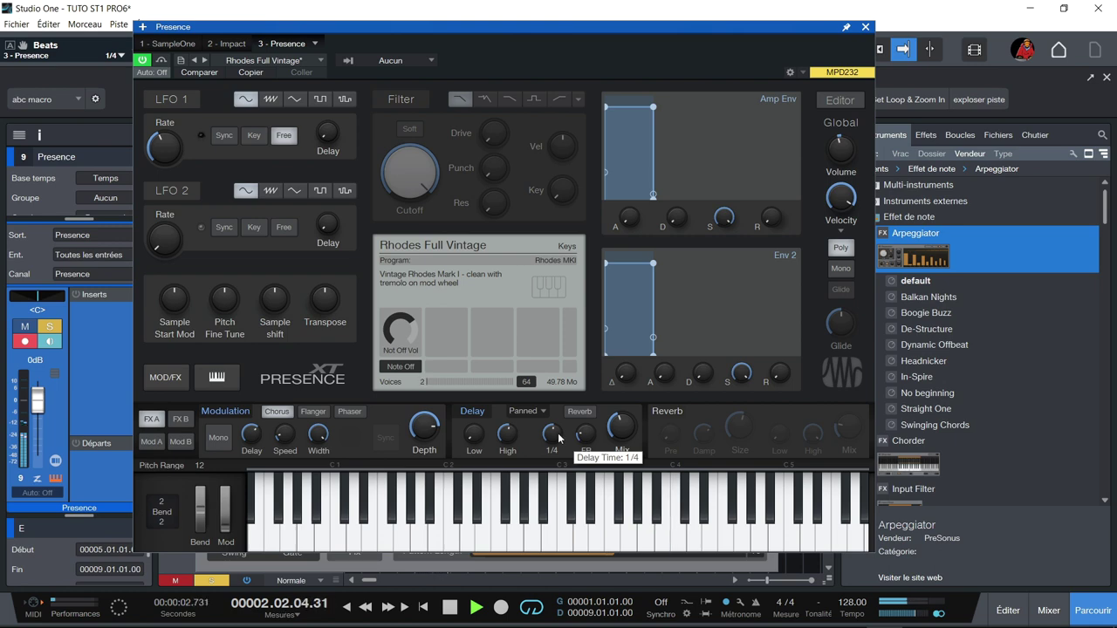
- Enable the Presence reverb, reduce its size and set its low attenuation to -6.8 dB
click(667, 412)
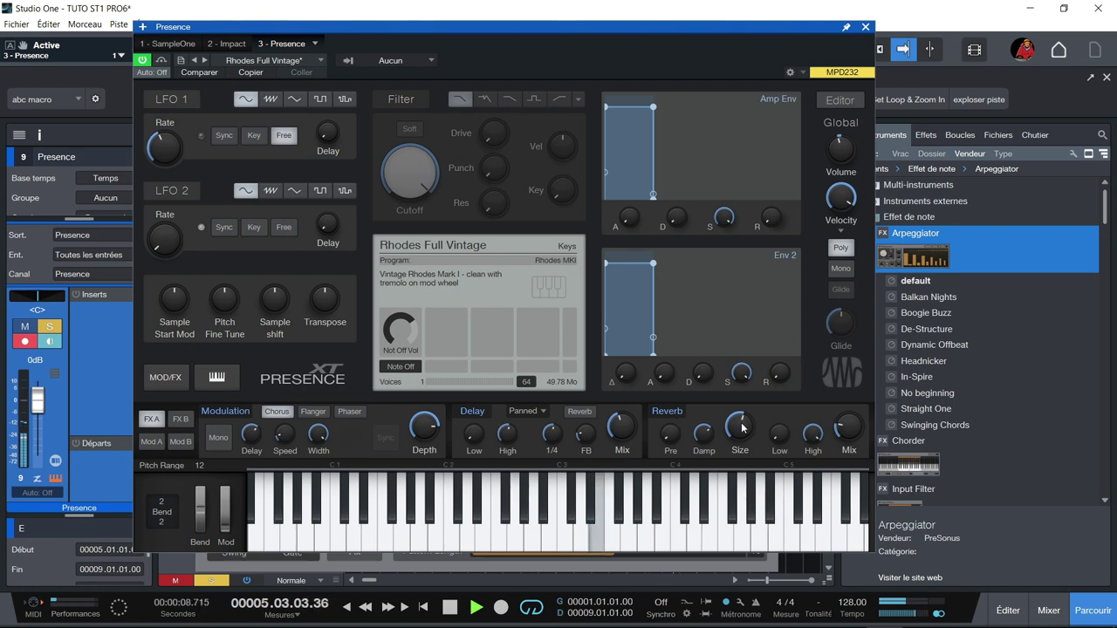
drag(741, 426, 742, 453)
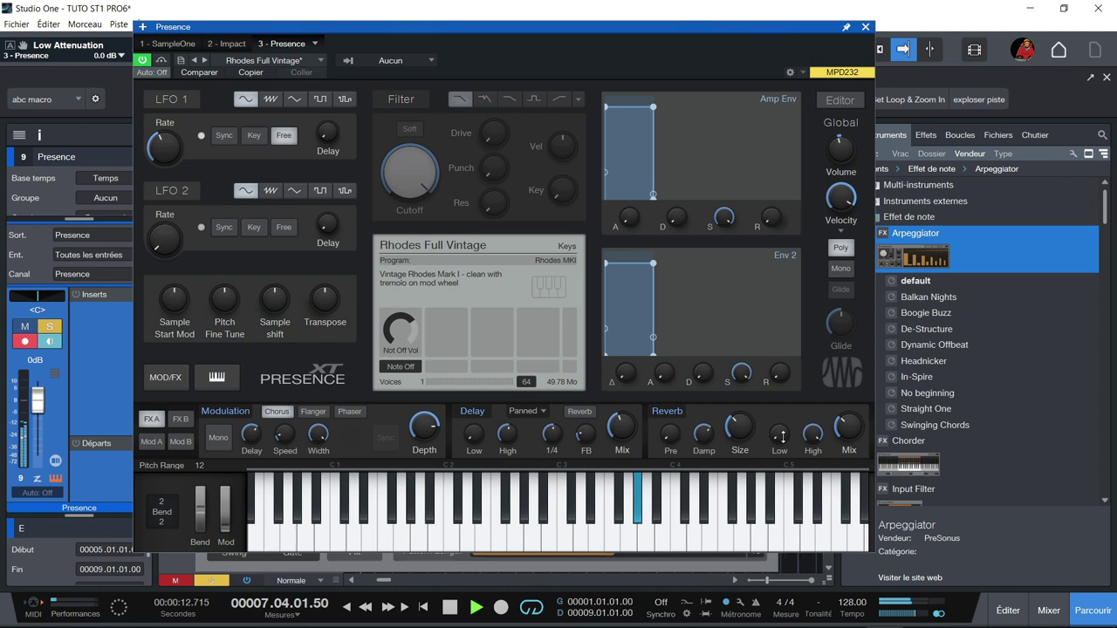
drag(782, 436, 781, 381)
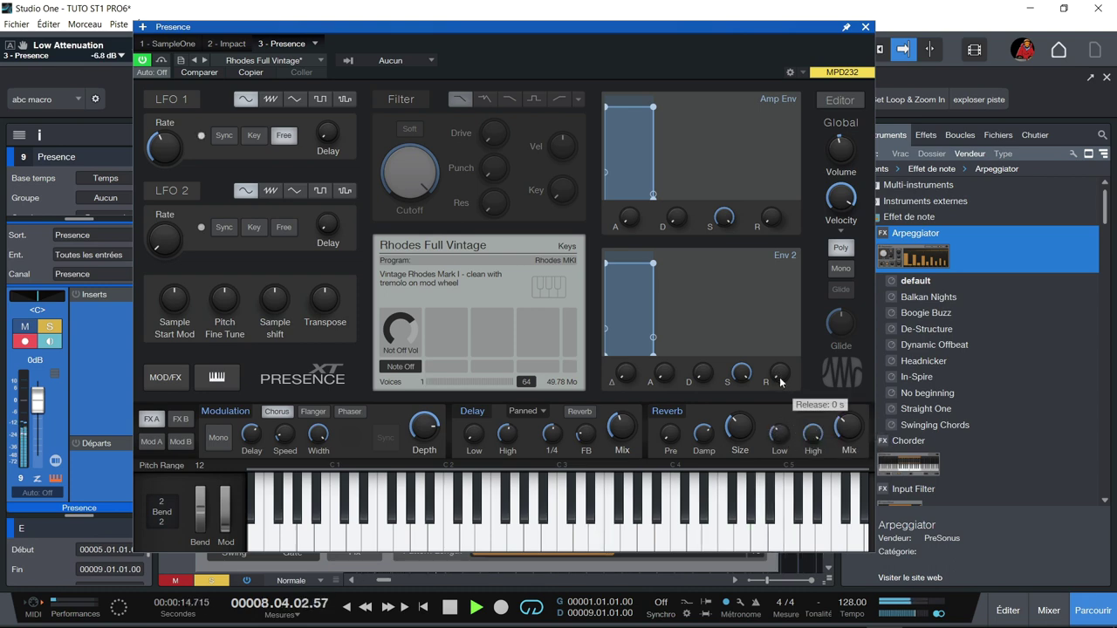
- Lower the Presence volume to -4.9 dB, close the instrument, and unmute and solo the SampleOne track
drag(839, 150, 833, 168)
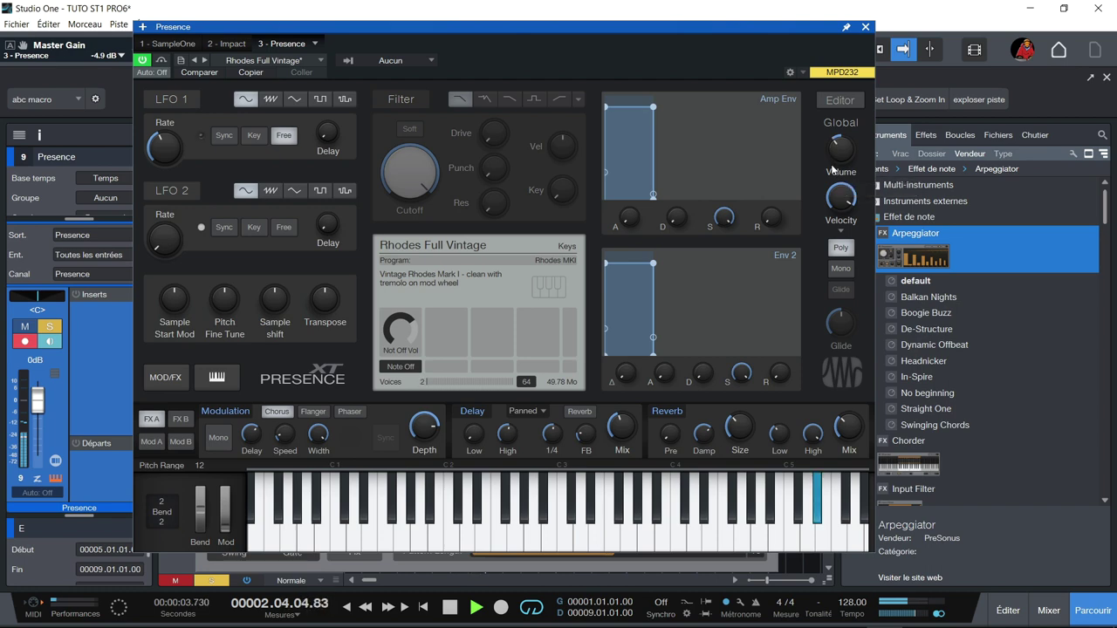
click(866, 27)
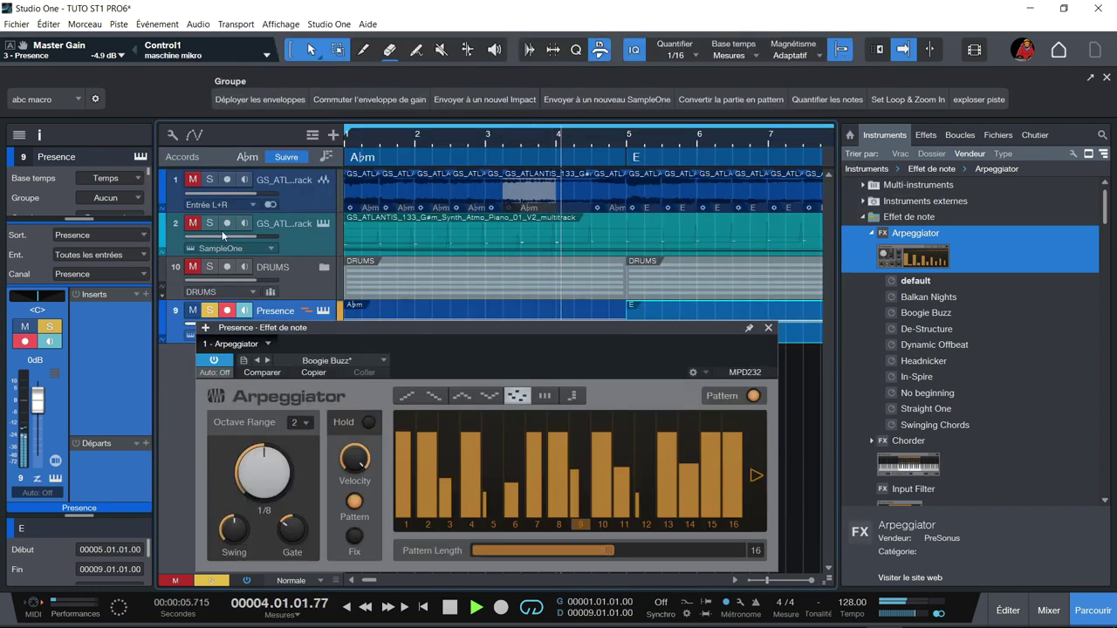
click(192, 223)
click(210, 224)
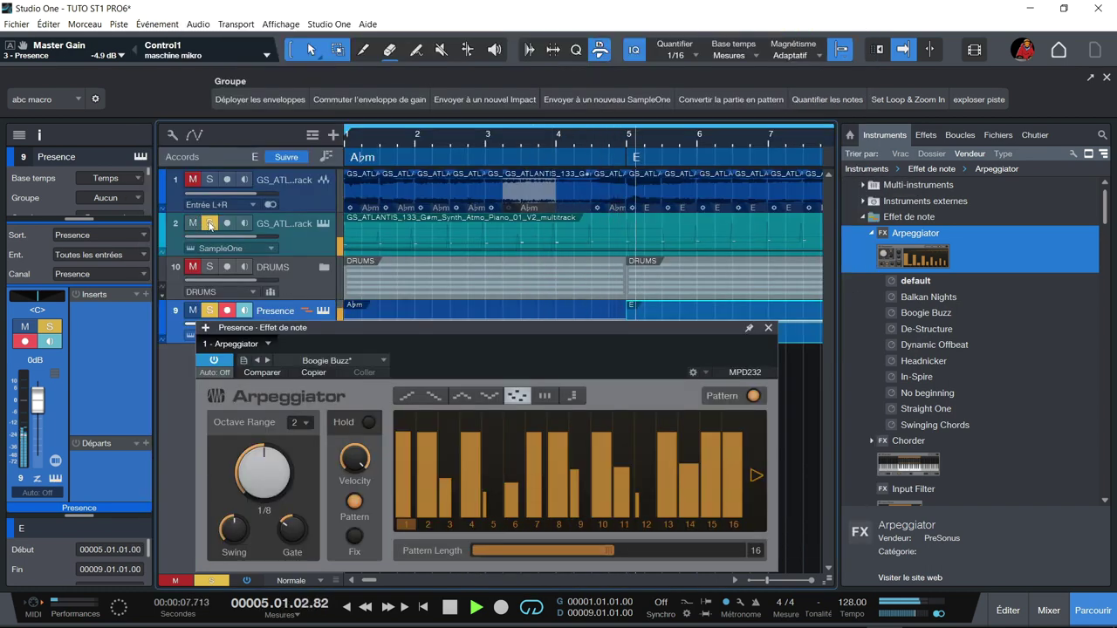
- Set the Presence volume to -1.2 dB and the SampleOne master gain to -2.5 dB, with DRUMS also soloed
click(323, 311)
drag(833, 164, 838, 145)
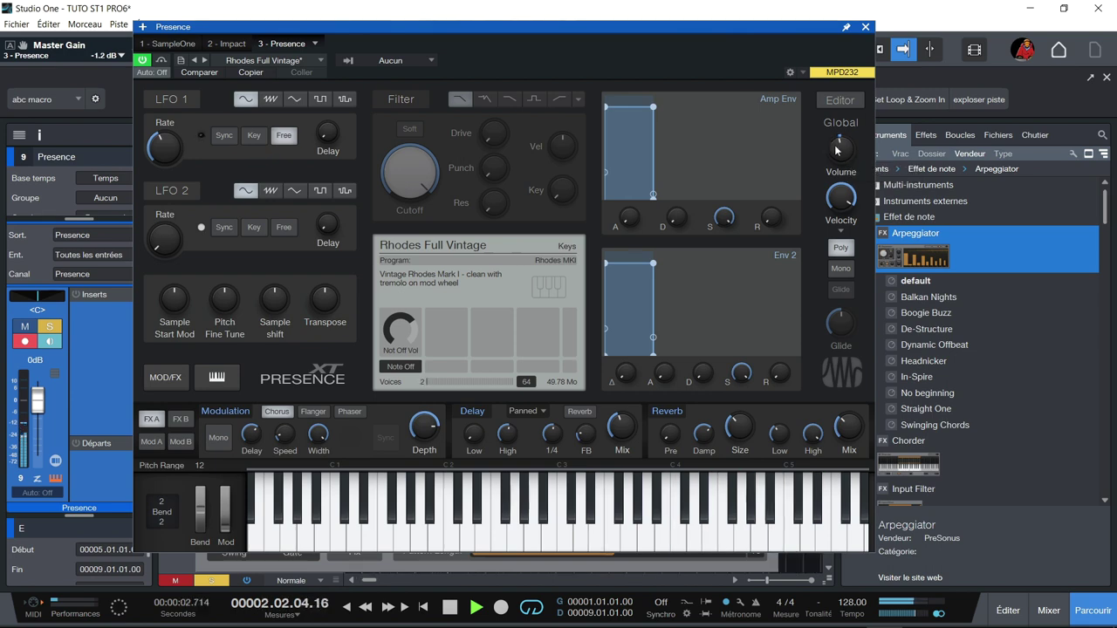
click(176, 46)
mouse_move(844, 342)
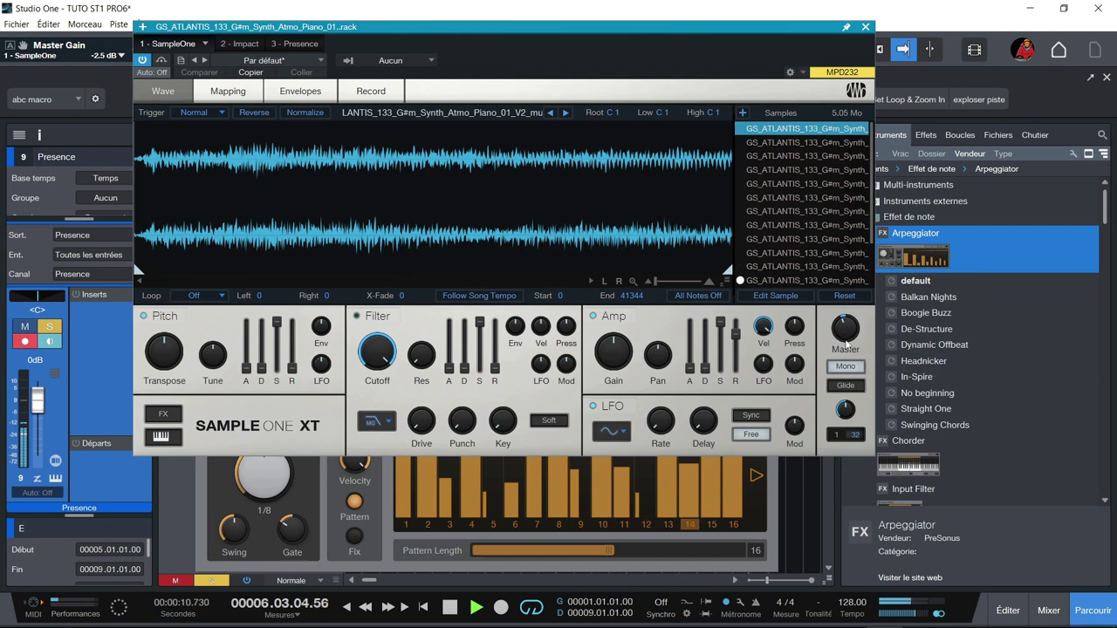
click(864, 27)
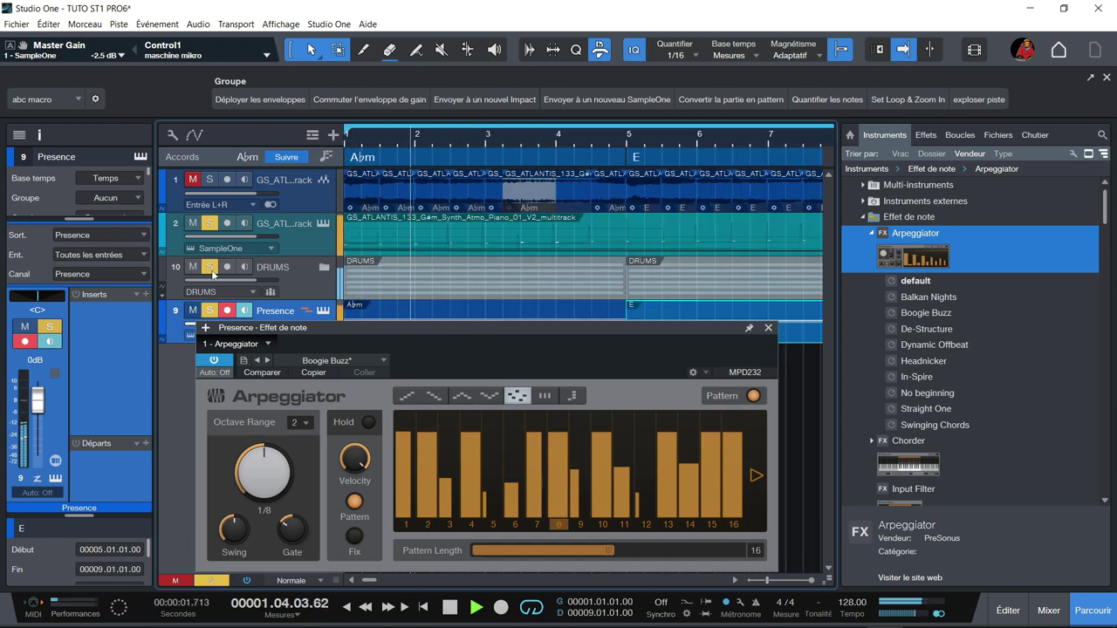
- Close the Arpeggiator window and hide the browser to widen the arrangement
click(768, 328)
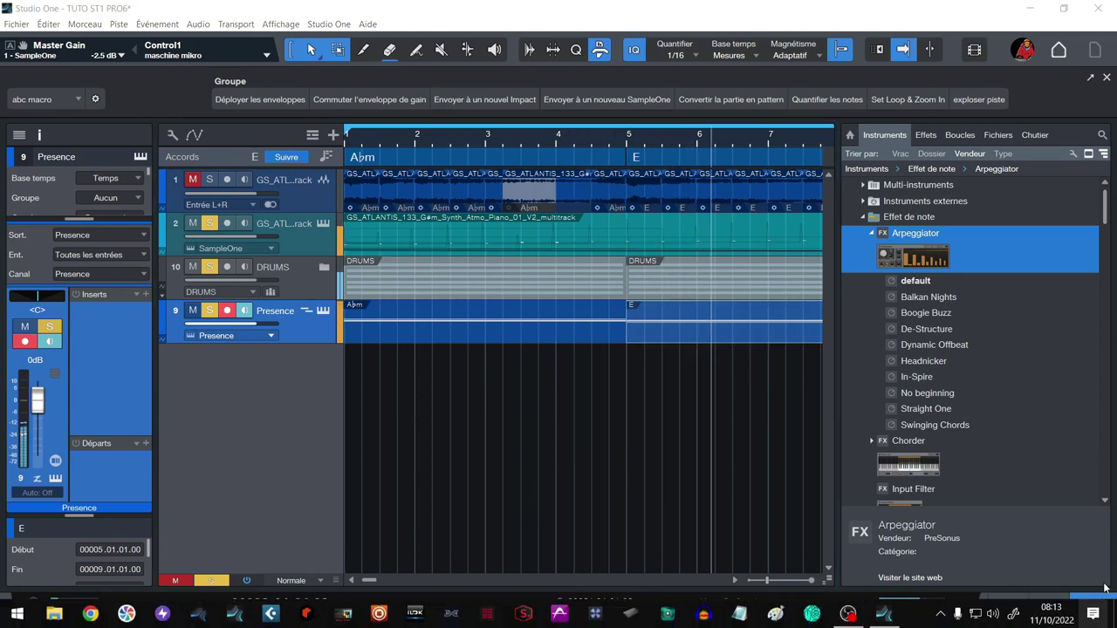
click(1093, 614)
click(791, 446)
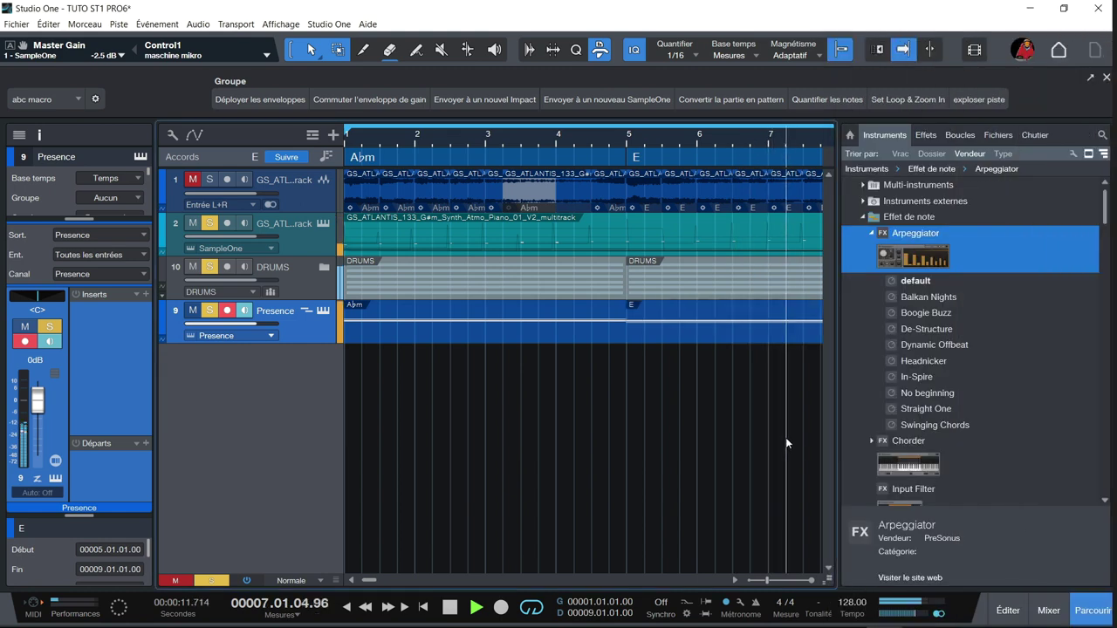
key(F5)
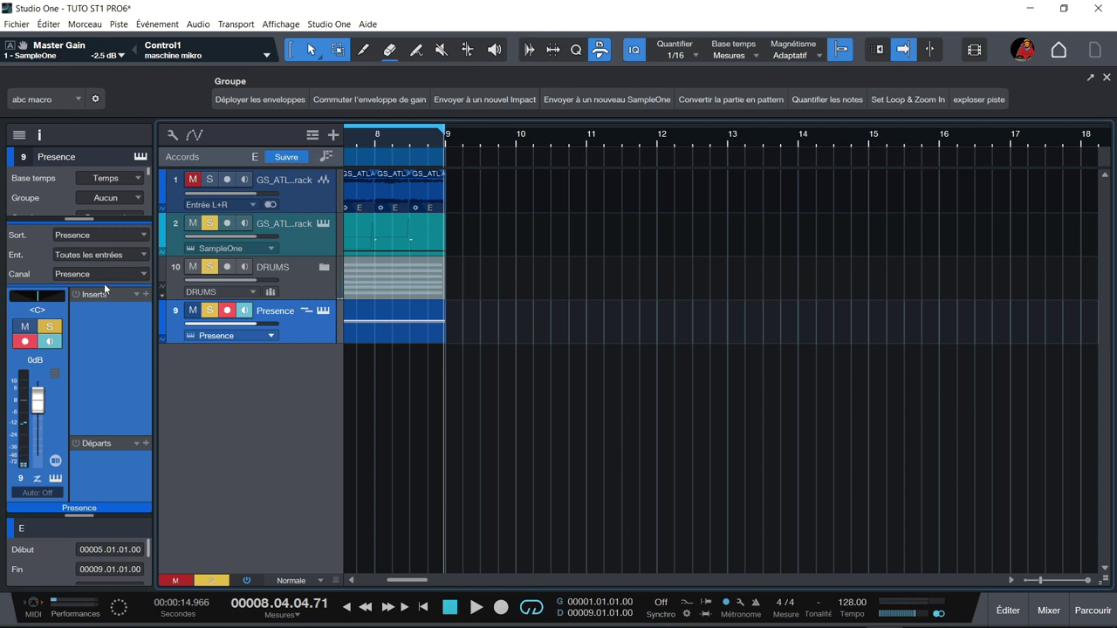
- Enlarge the inspector's track settings to show the Presence note effects, and open and close the Arpeggiator there
drag(83, 217, 110, 396)
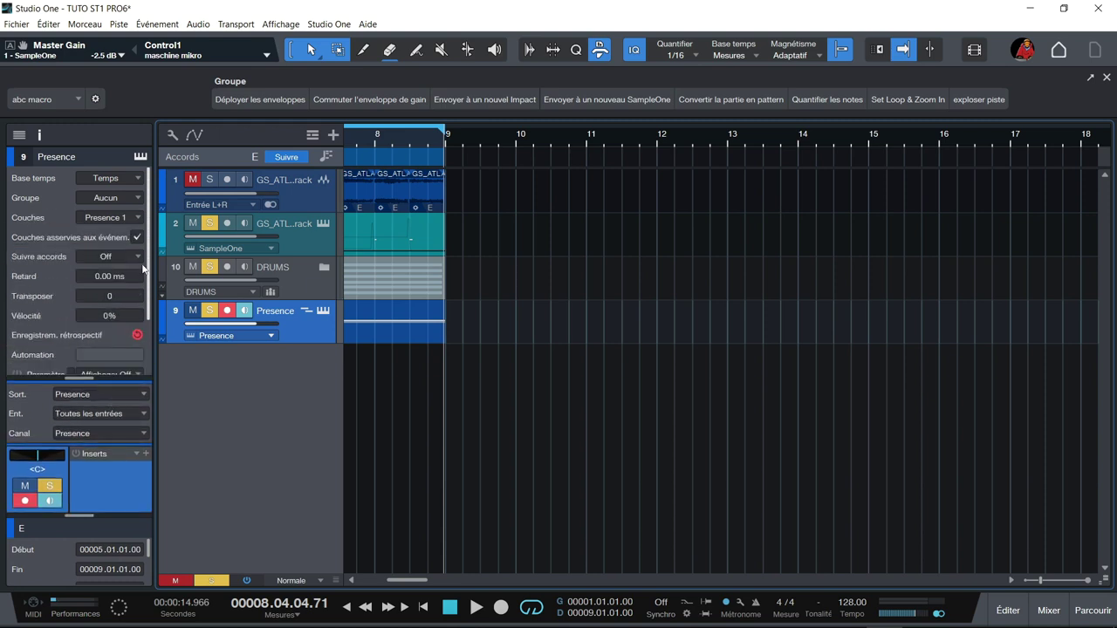
drag(151, 247, 162, 347)
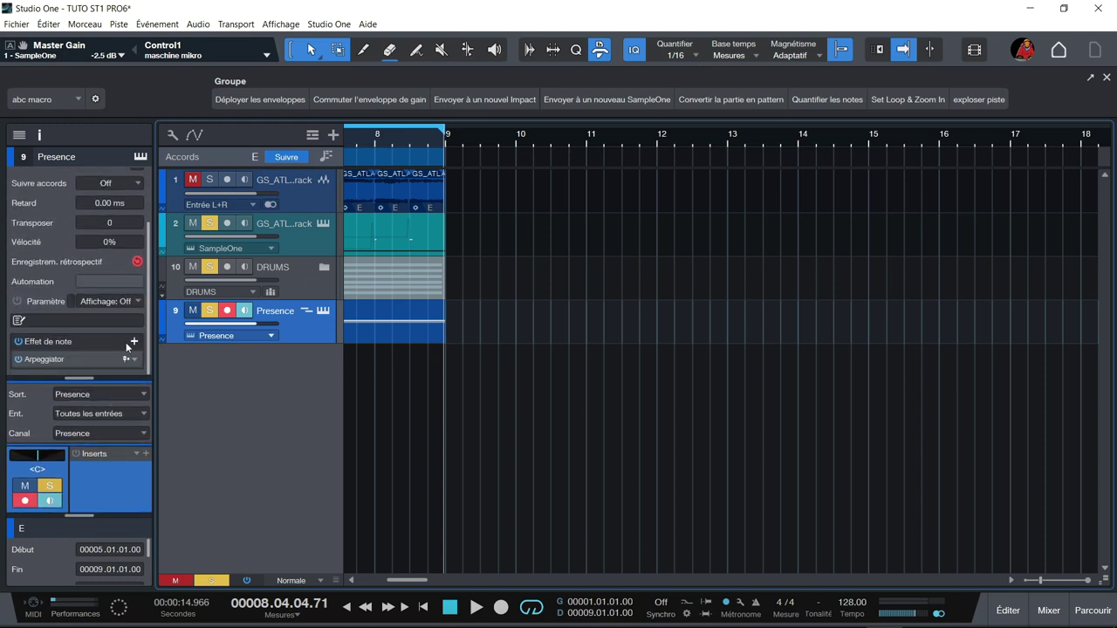
click(75, 360)
click(75, 360)
- Return to the start of the song and play the soloed SampleOne, DRUMS and Presence tracks together
key(space)
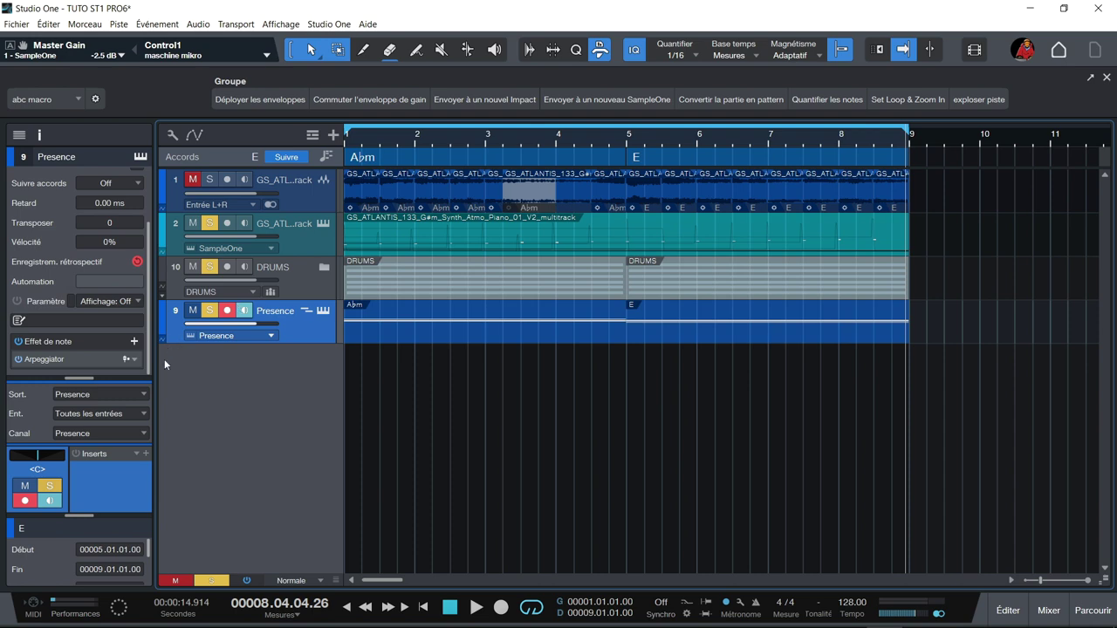
key(comma)
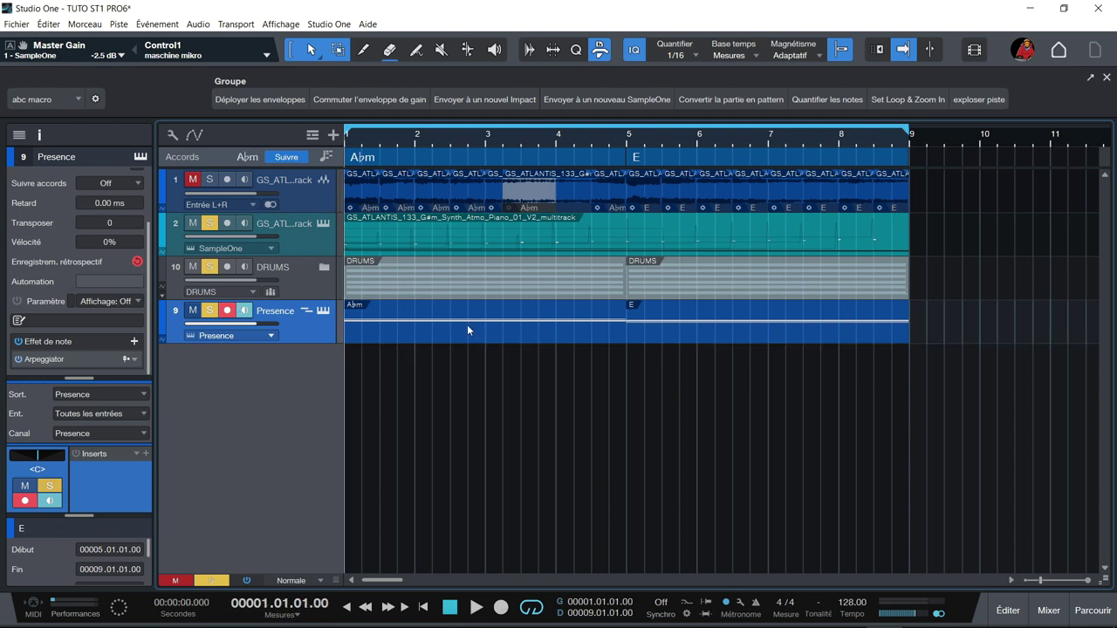
key(space)
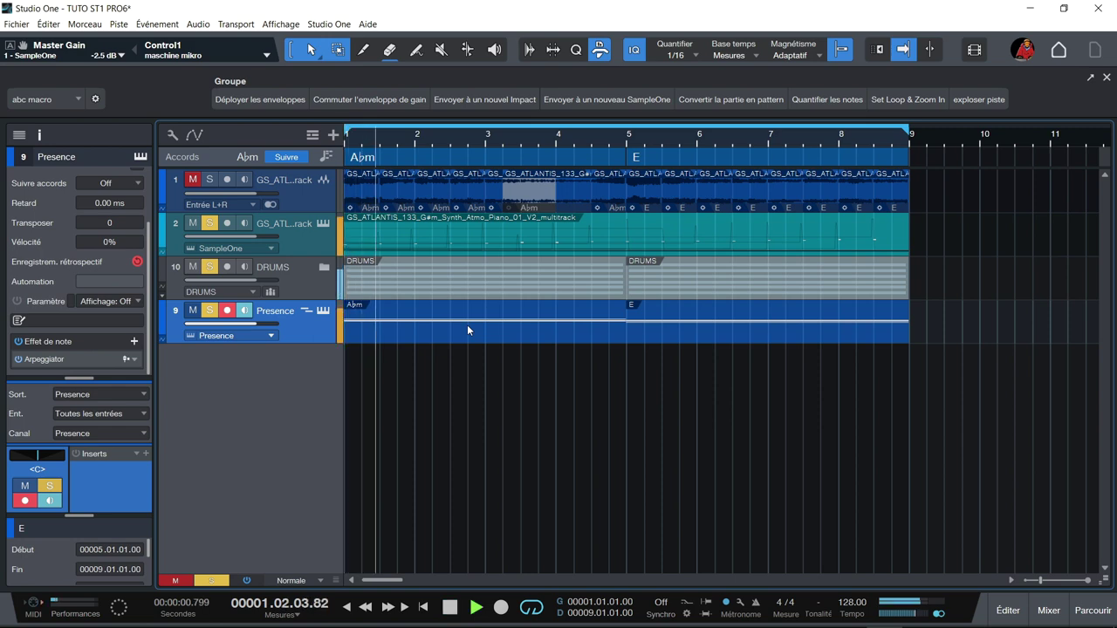